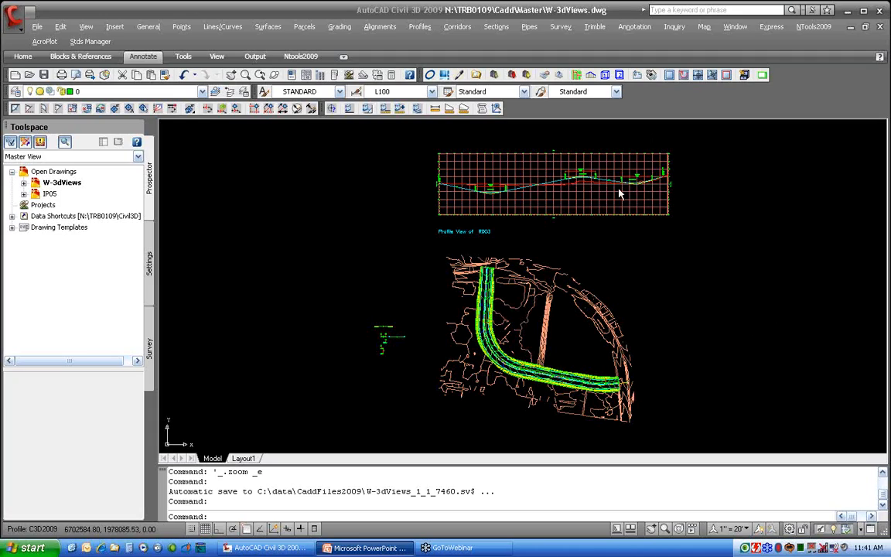
# Restore the saved 3D view named 3D1 and zoom out to see the corridor over the surface
pyautogui.click(623, 263)
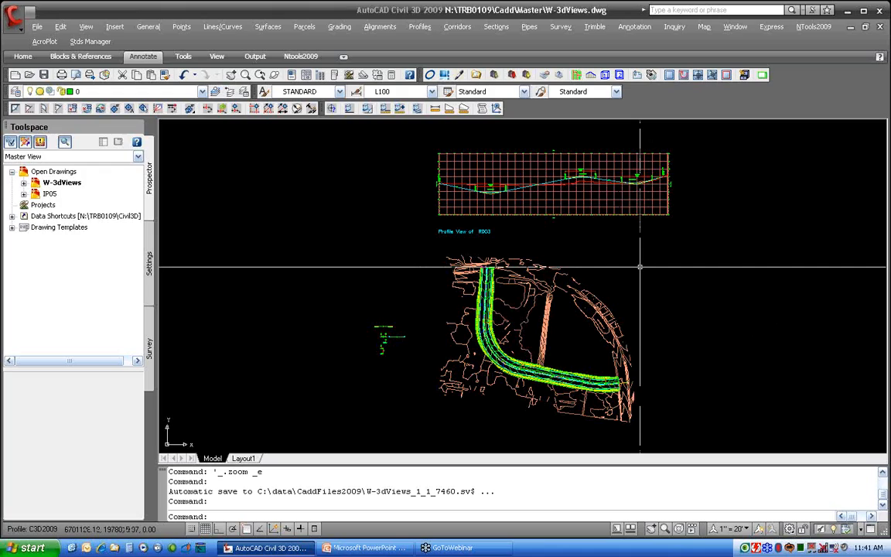
pyautogui.click(606, 76)
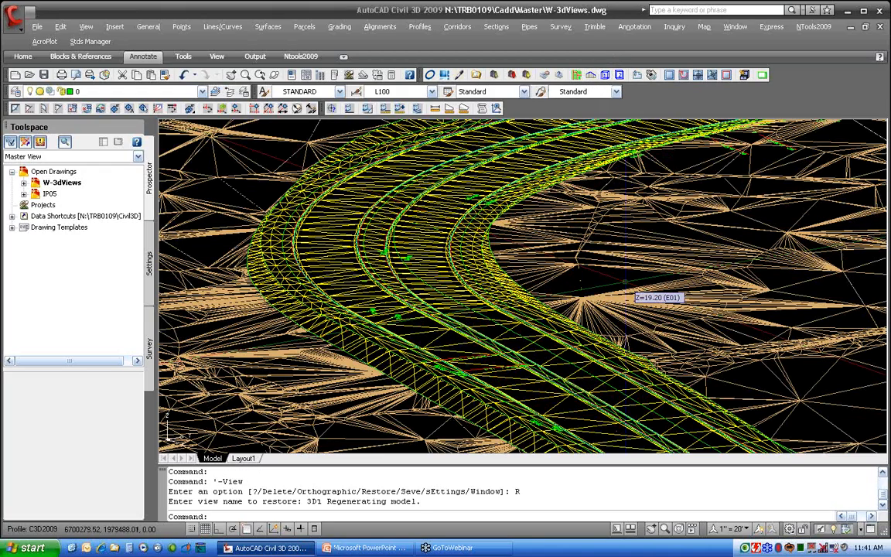
pyautogui.scroll(-4, 635, 230)
pyautogui.moveTo(643, 232); pyautogui.dragTo(531, 277, button='middle')
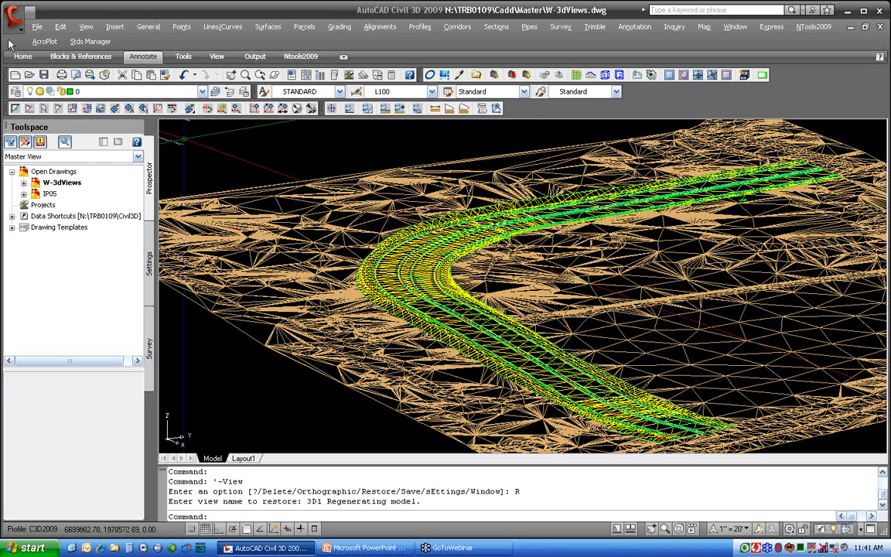
# Switch the viewport's visual style to Conceptual
pyautogui.click(86, 26)
pyautogui.moveTo(178, 293)
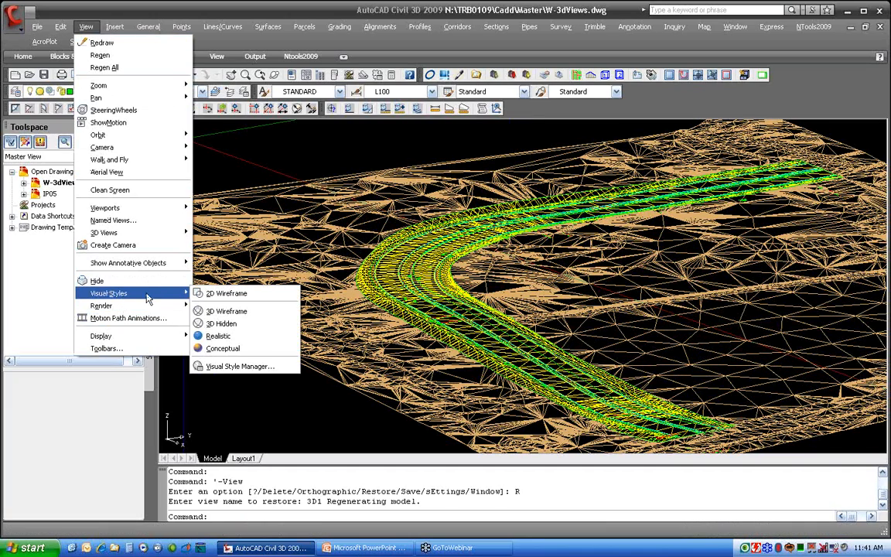
pyautogui.click(232, 349)
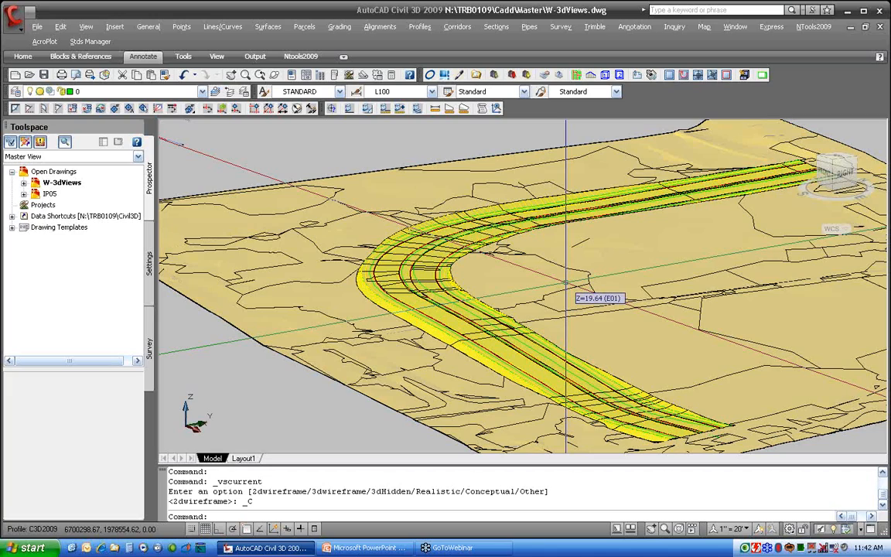
# Examine the model from front, corner and top views using the ViewCube, including rotating the top view
pyautogui.keyDown('shift'); pyautogui.moveTo(565, 283); pyautogui.dragTo(427, 337, button='middle'); pyautogui.keyUp('shift')
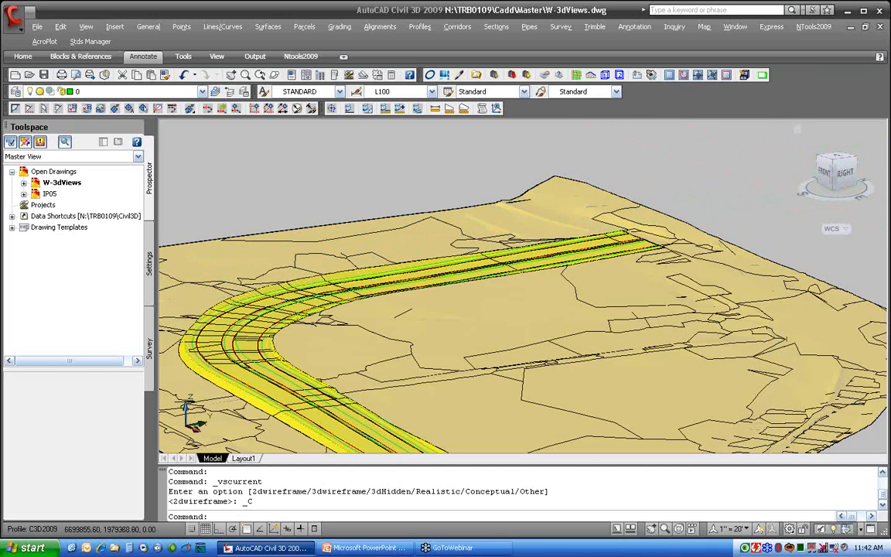
pyautogui.click(827, 178)
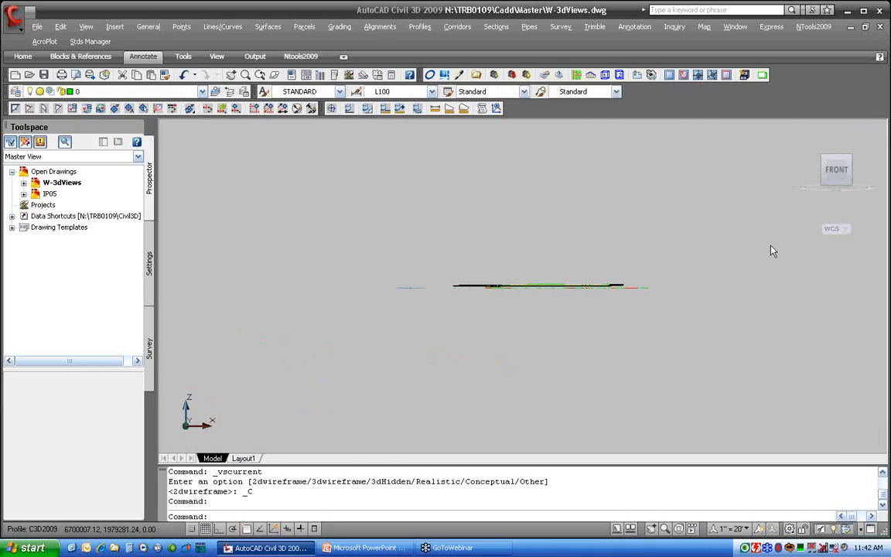
pyautogui.click(846, 158)
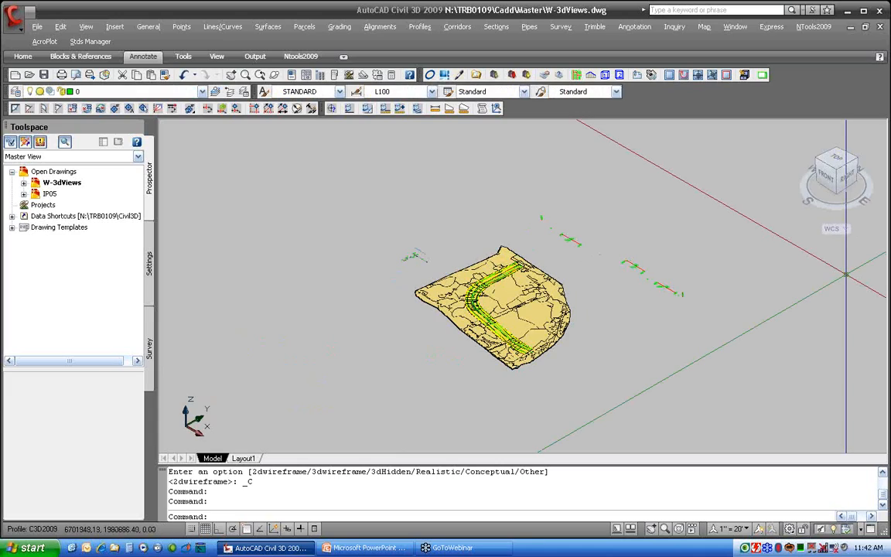
pyautogui.click(839, 156)
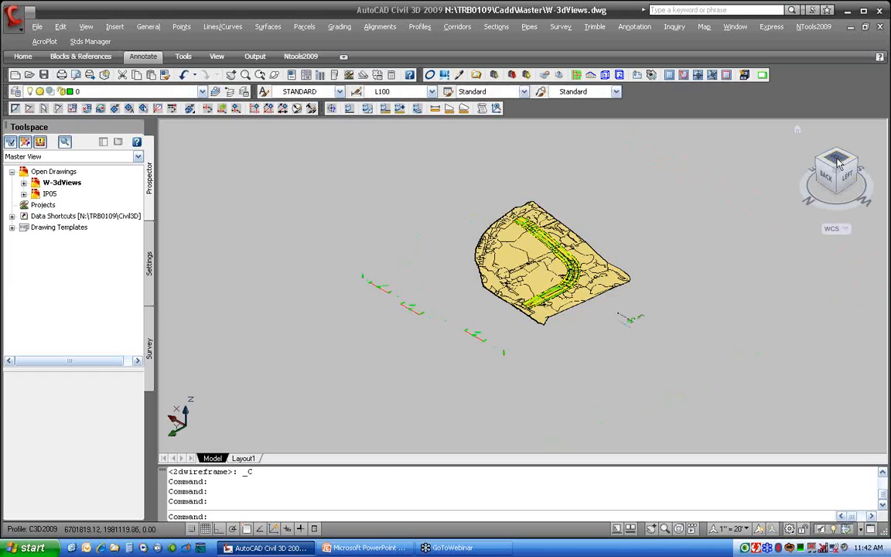
pyautogui.click(838, 163)
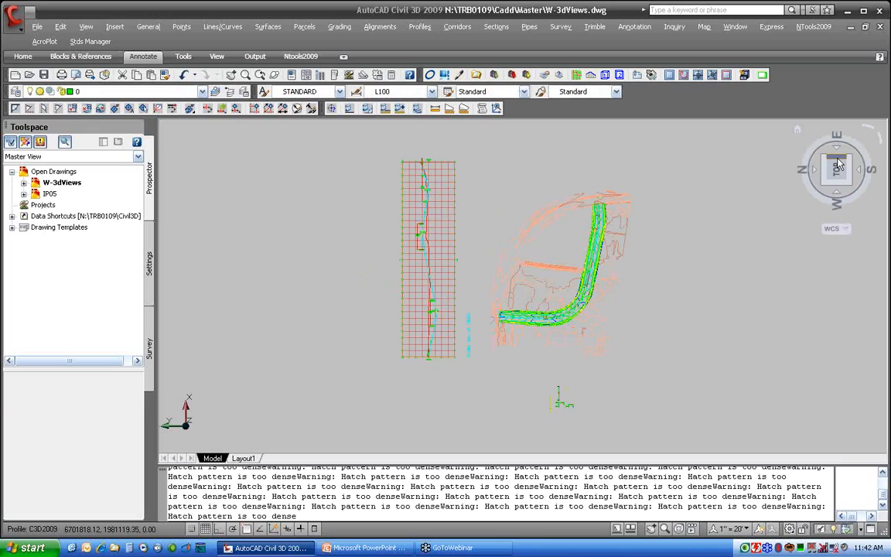
pyautogui.click(881, 140)
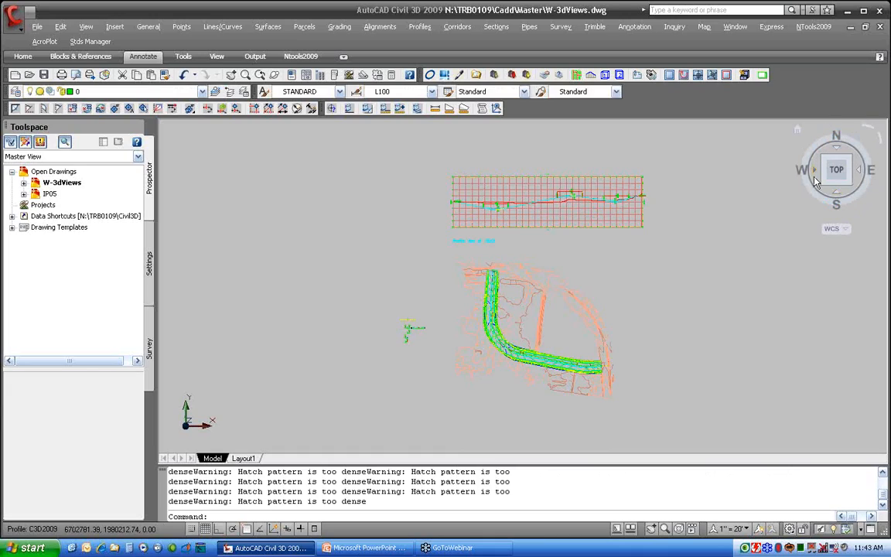
pyautogui.click(838, 181)
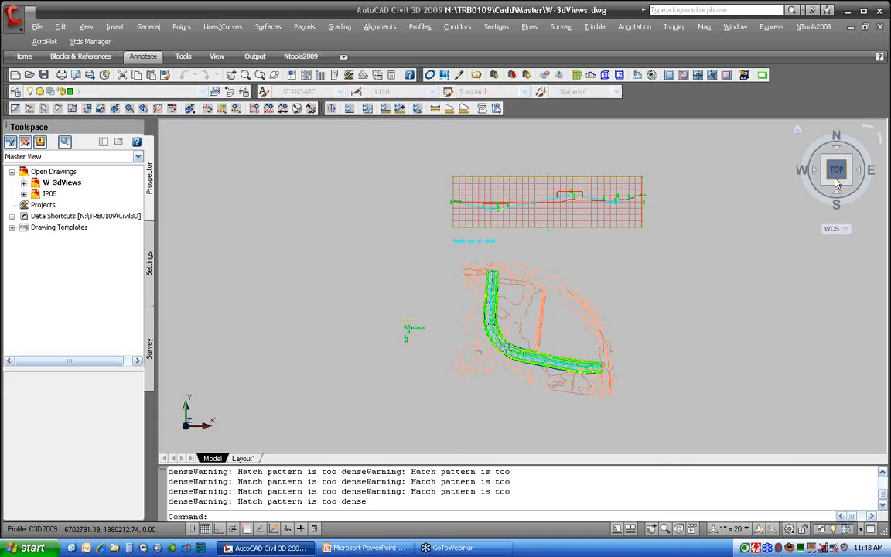
# Orbit and zoom to an oblique front view of the corridor and set it as the ViewCube Home view
pyautogui.moveTo(835, 178); pyautogui.dragTo(728, 138)
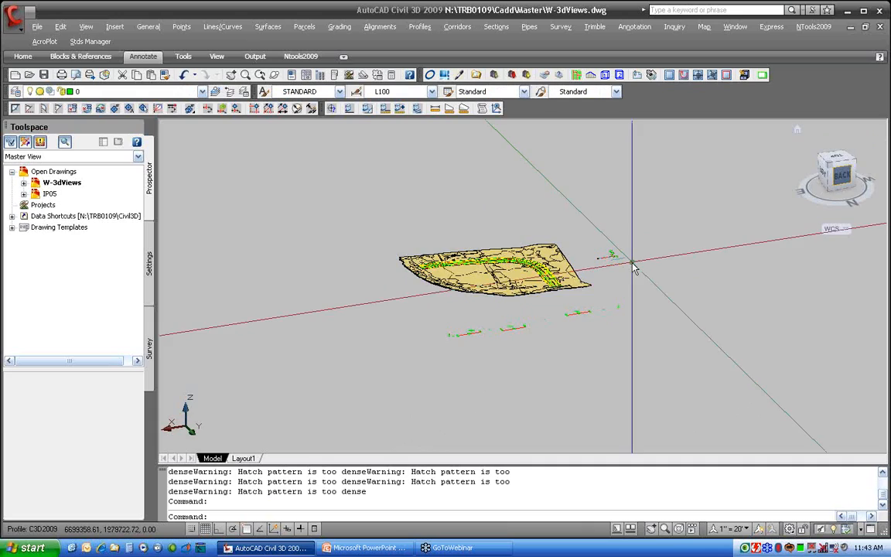
pyautogui.scroll(3, 489, 266)
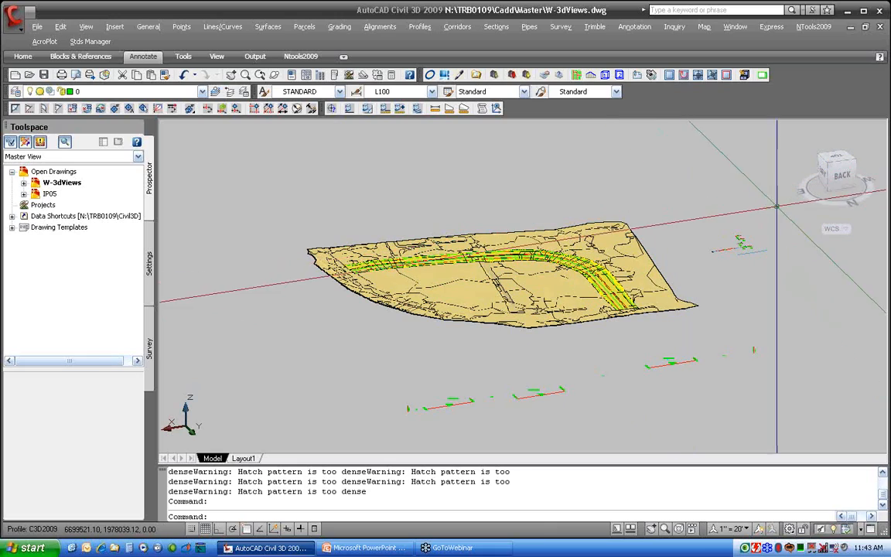
pyautogui.scroll(1, 805, 195)
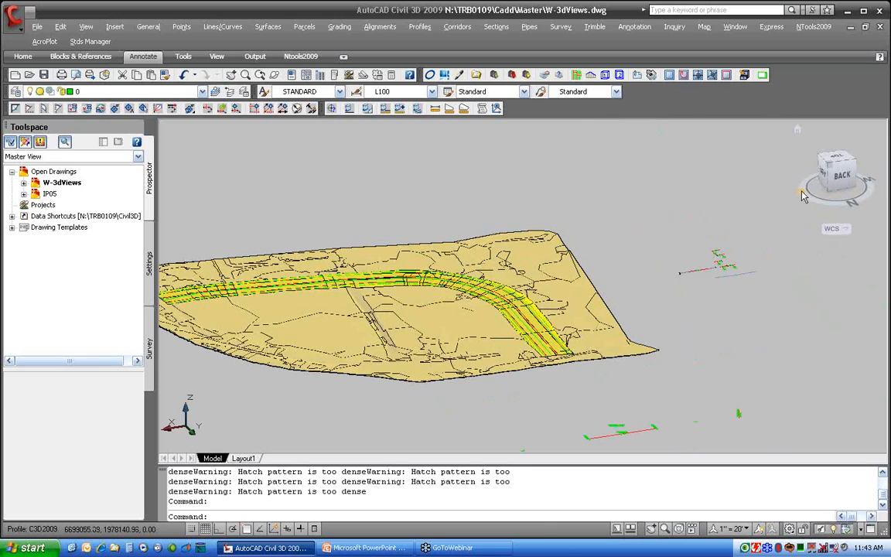
pyautogui.moveTo(805, 196); pyautogui.dragTo(869, 189)
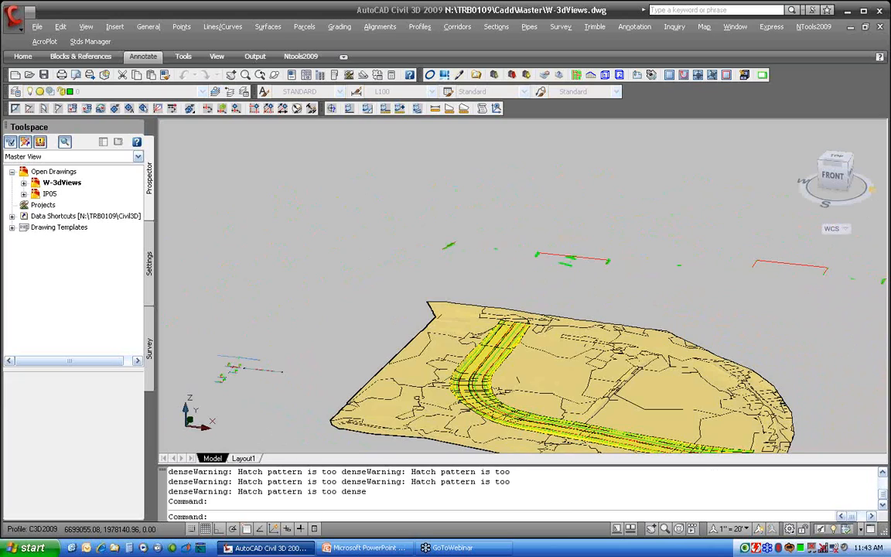
pyautogui.moveTo(661, 236); pyautogui.dragTo(629, 141, button='middle')
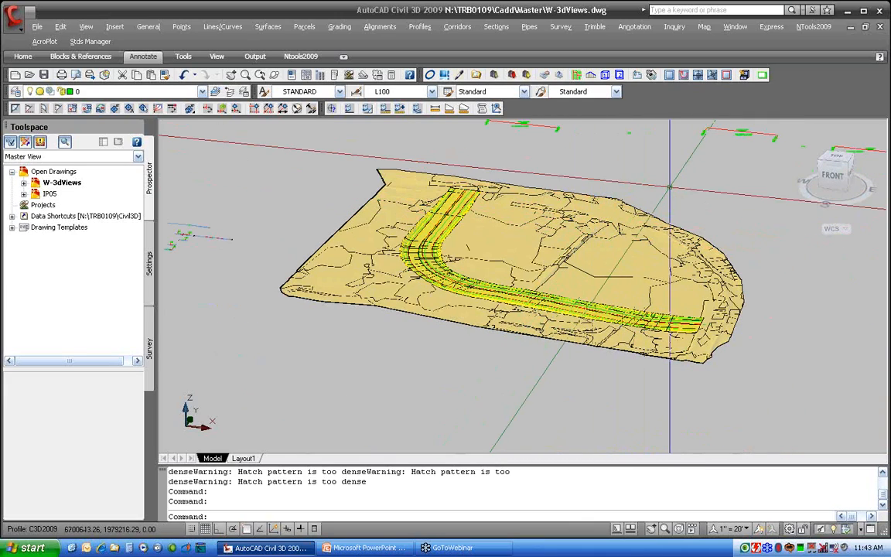
pyautogui.rightClick(836, 180)
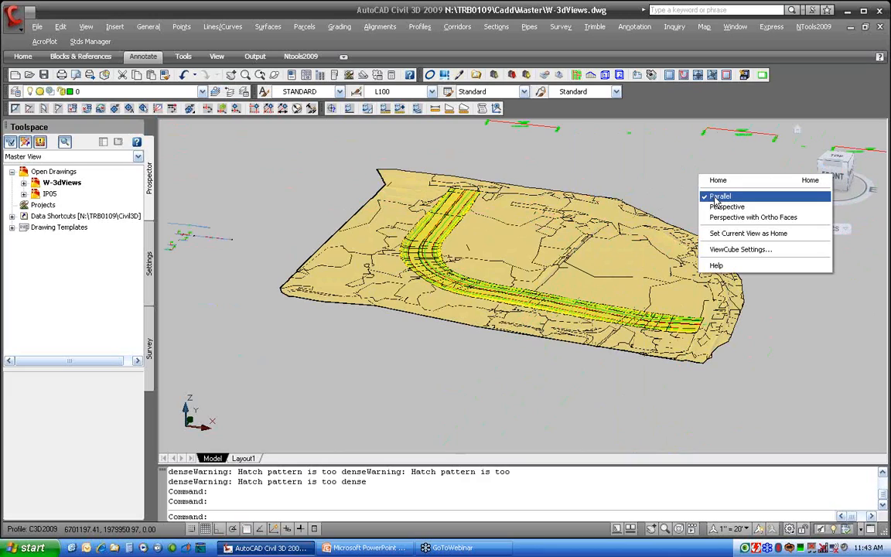
pyautogui.click(770, 234)
# Orbit the model underneath with the ViewCube, then return to the Home view
pyautogui.moveTo(780, 264); pyautogui.dragTo(731, 48, button='middle')
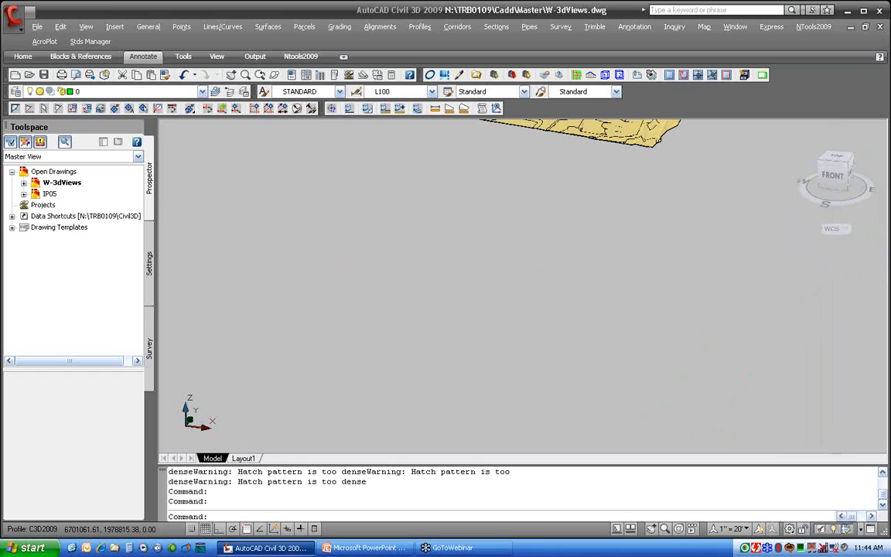
pyautogui.moveTo(748, 189); pyautogui.dragTo(689, 397, button='middle')
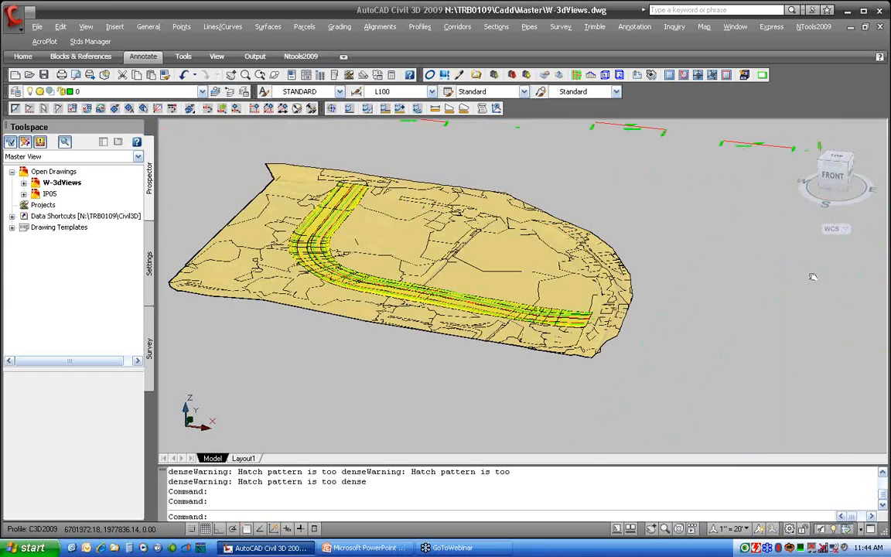
pyautogui.moveTo(839, 181); pyautogui.dragTo(854, 107)
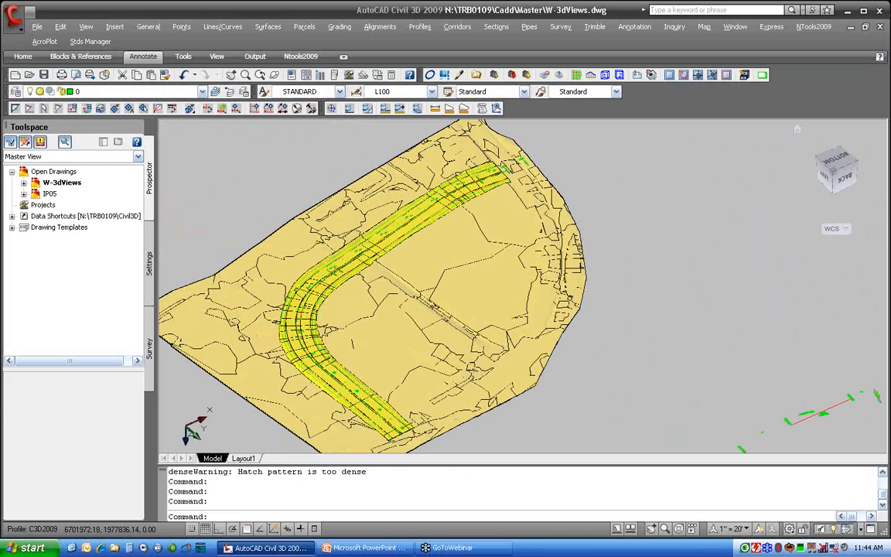
pyautogui.click(798, 133)
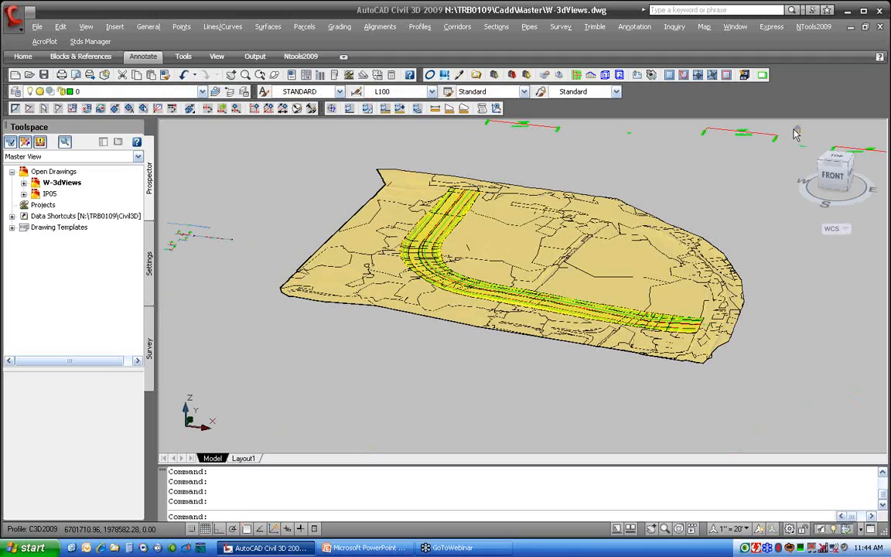
# Open the ViewCube Settings dialog to review its options and close it without changes
pyautogui.rightClick(838, 178)
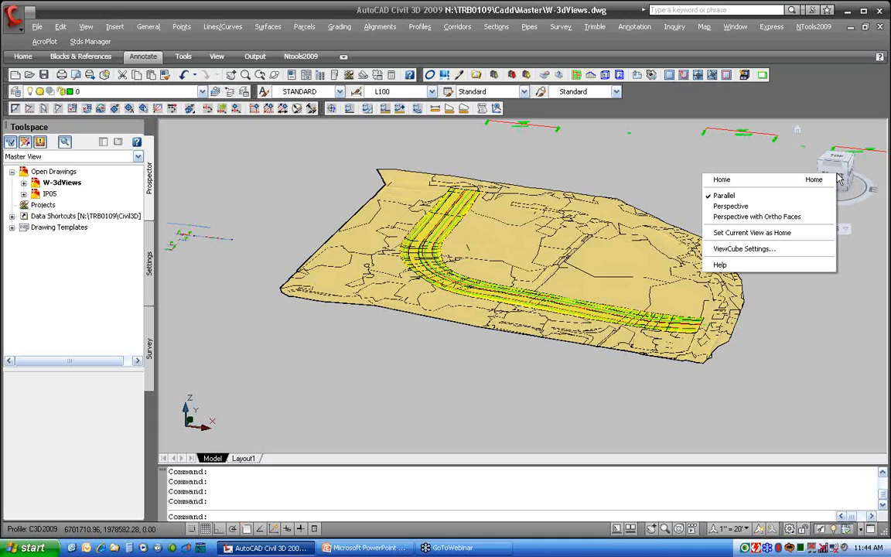
pyautogui.click(758, 250)
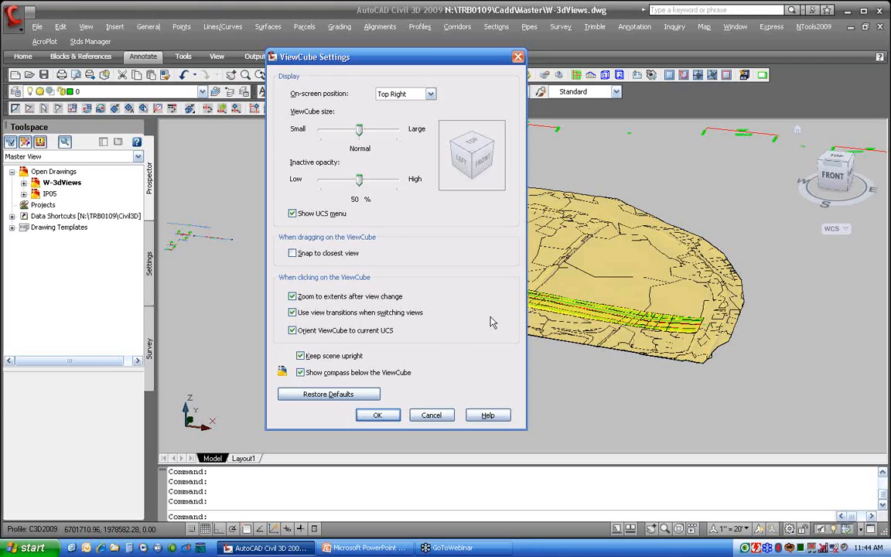
pyautogui.click(431, 416)
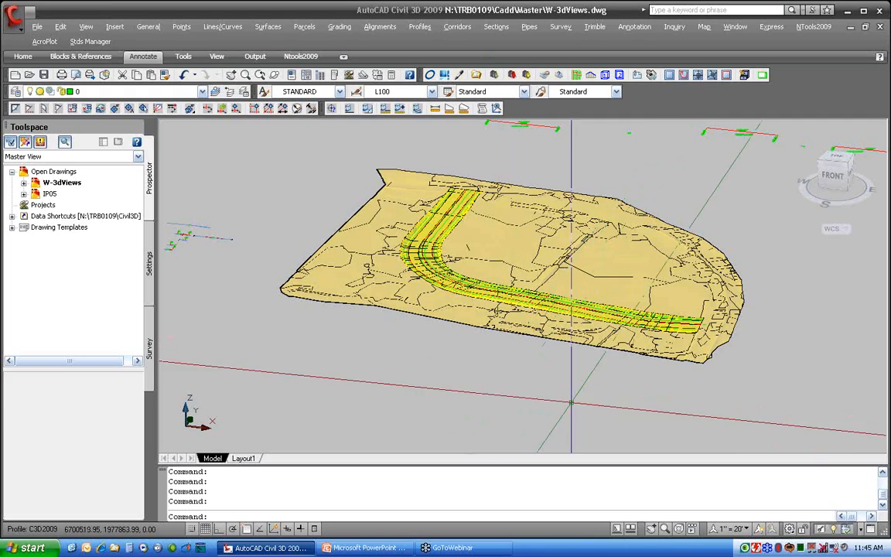
# Open the SteeringWheel and use its Orbit and Look tools to view the corridor
pyautogui.click(680, 531)
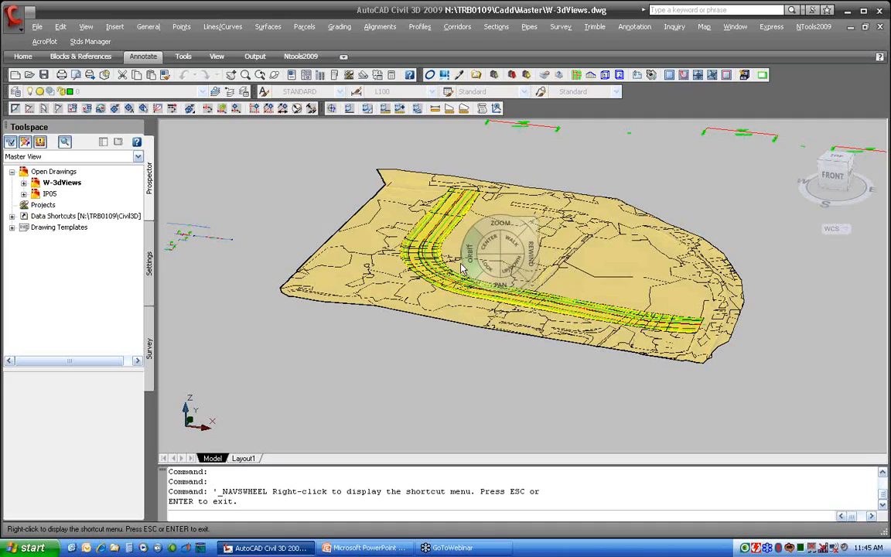
pyautogui.moveTo(492, 249); pyautogui.dragTo(425, 266)
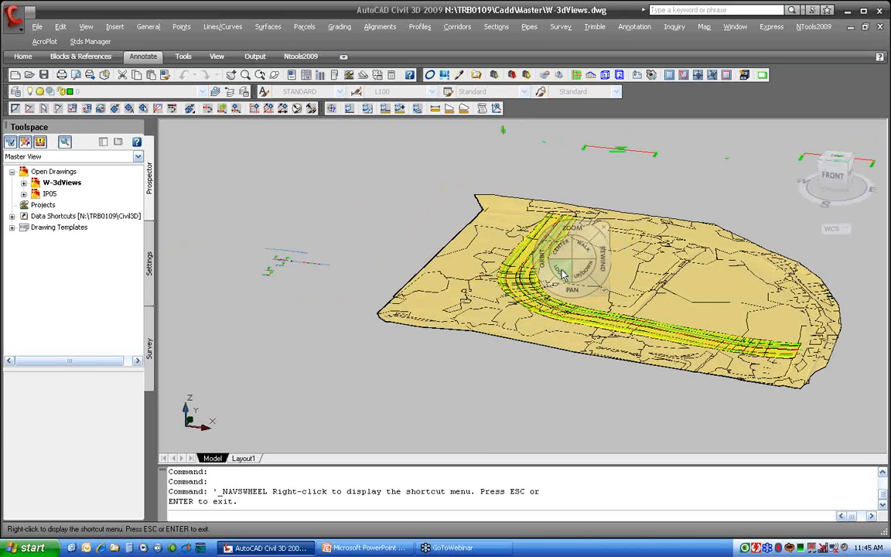
pyautogui.moveTo(563, 276); pyautogui.dragTo(533, 265)
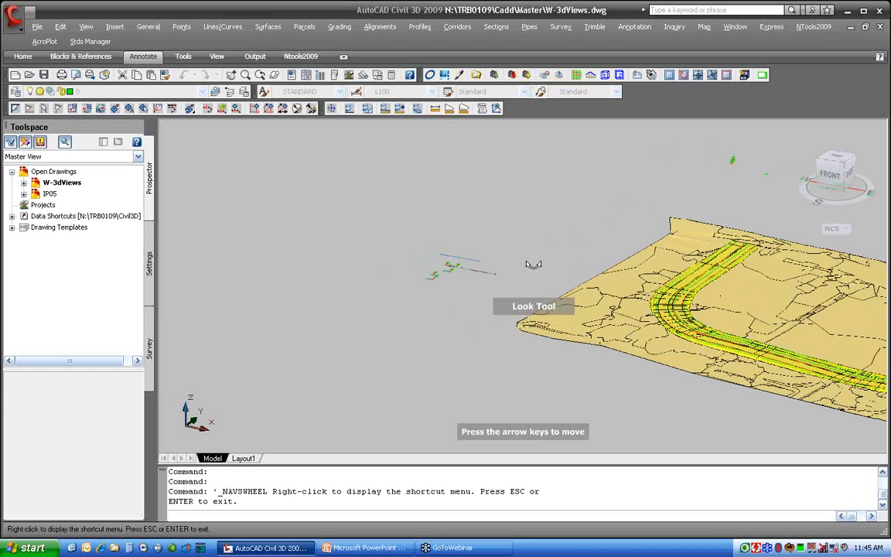
pyautogui.moveTo(533, 264); pyautogui.dragTo(563, 264)
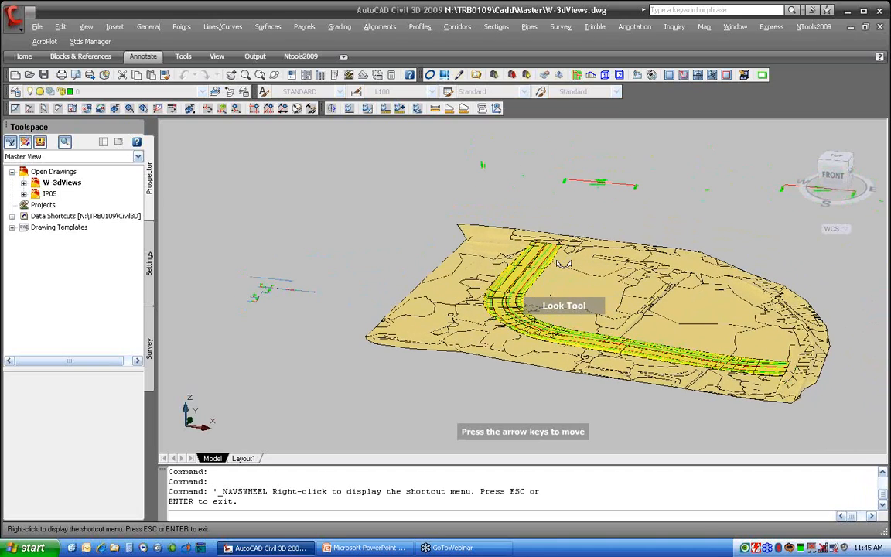
pyautogui.press('Escape')
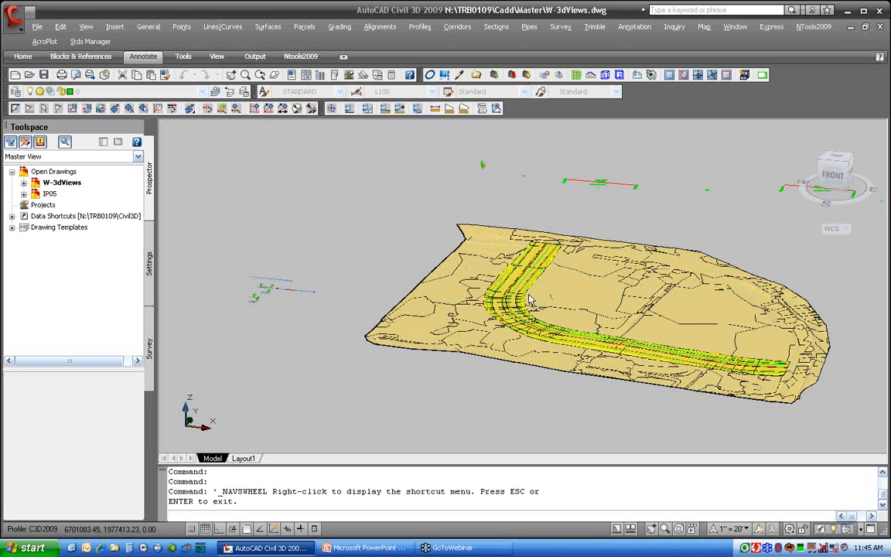
# Use the SteeringWheel to zoom into the corridor curve, orbit to a side view and pan along it
pyautogui.moveTo(530, 297); pyautogui.dragTo(529, 297)
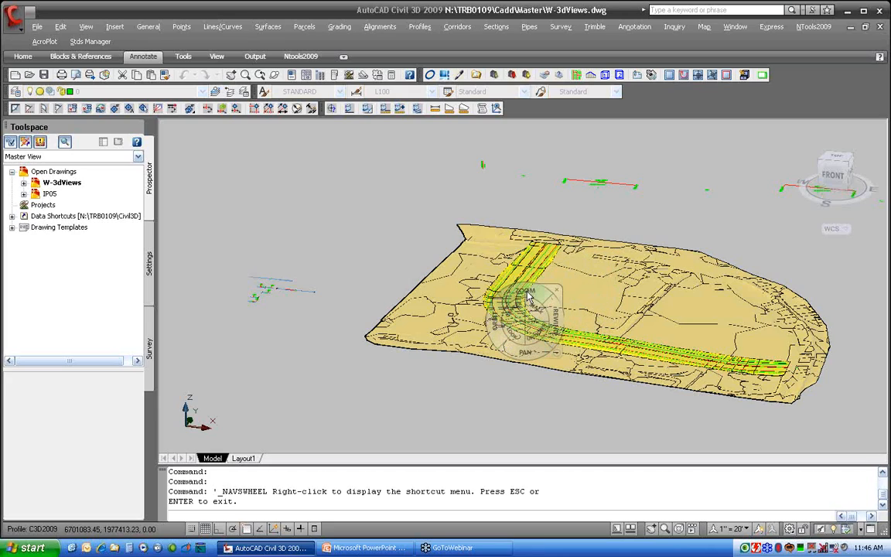
pyautogui.moveTo(529, 295); pyautogui.dragTo(535, 205)
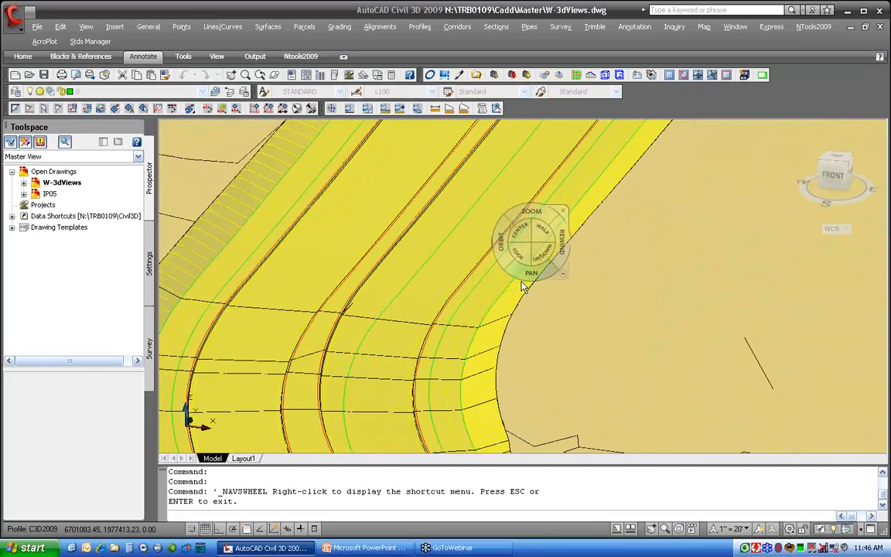
pyautogui.moveTo(505, 319); pyautogui.dragTo(795, 301)
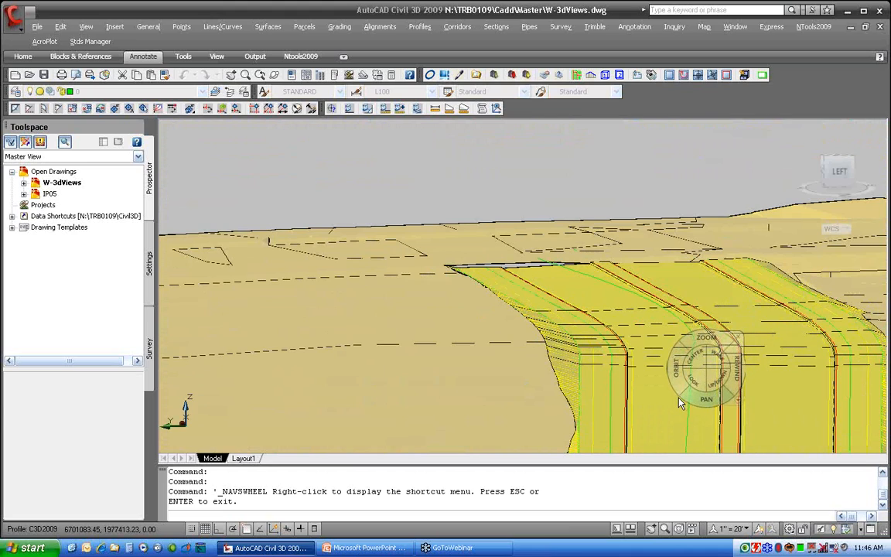
pyautogui.moveTo(705, 399); pyautogui.dragTo(486, 236)
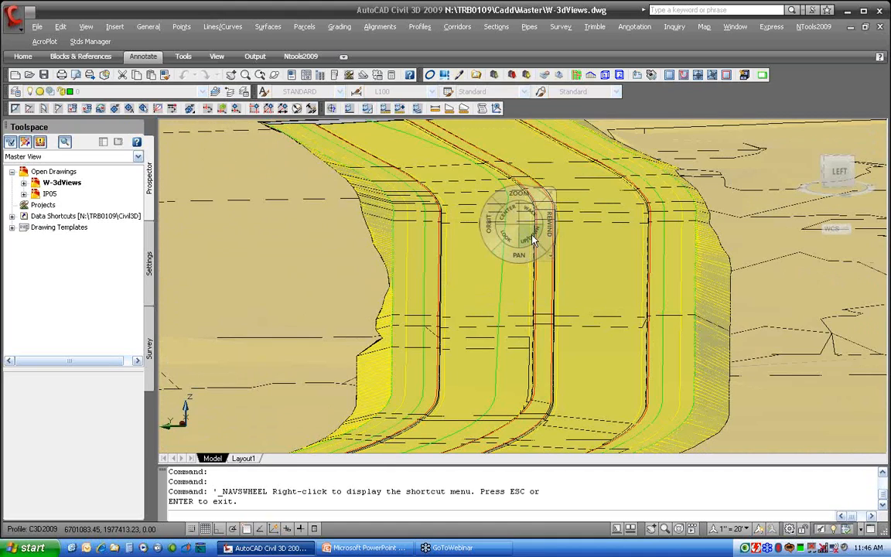
pyautogui.moveTo(532, 241)
pyautogui.mouseDown()
pyautogui.moveTo(532, 252)
pyautogui.moveTo(532, 239)
pyautogui.mouseUp()
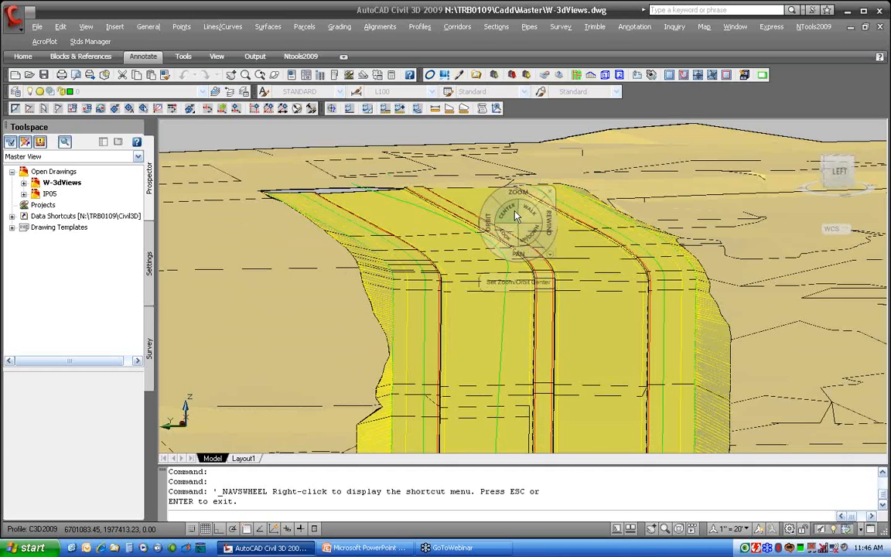
# Walk through the corridor with the SteeringWheel's Walk tool, looking down along the road from different positions
pyautogui.moveTo(488, 222)
pyautogui.mouseDown()
pyautogui.moveTo(499, 230)
pyautogui.moveTo(475, 223)
pyautogui.moveTo(491, 221)
pyautogui.moveTo(483, 226)
pyautogui.mouseUp()
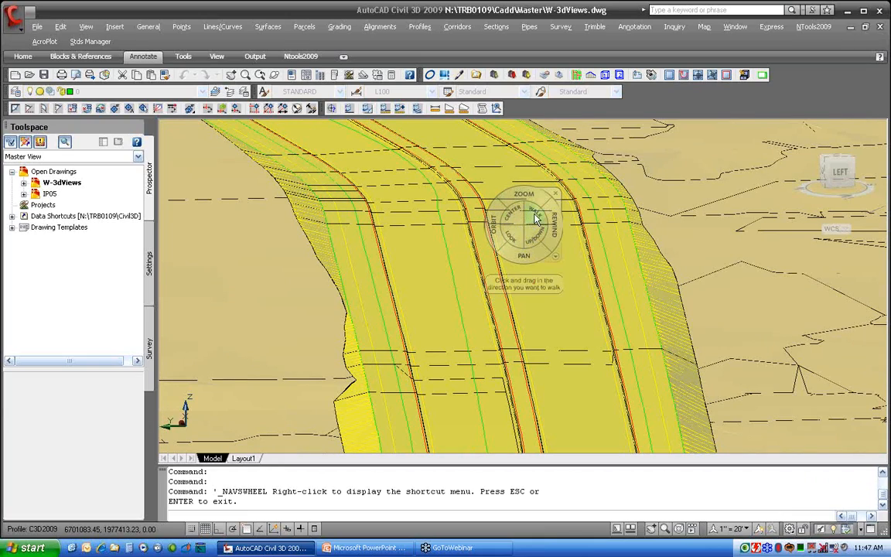
pyautogui.moveTo(535, 217); pyautogui.dragTo(423, 345)
pyautogui.moveTo(523, 384); pyautogui.dragTo(523, 385)
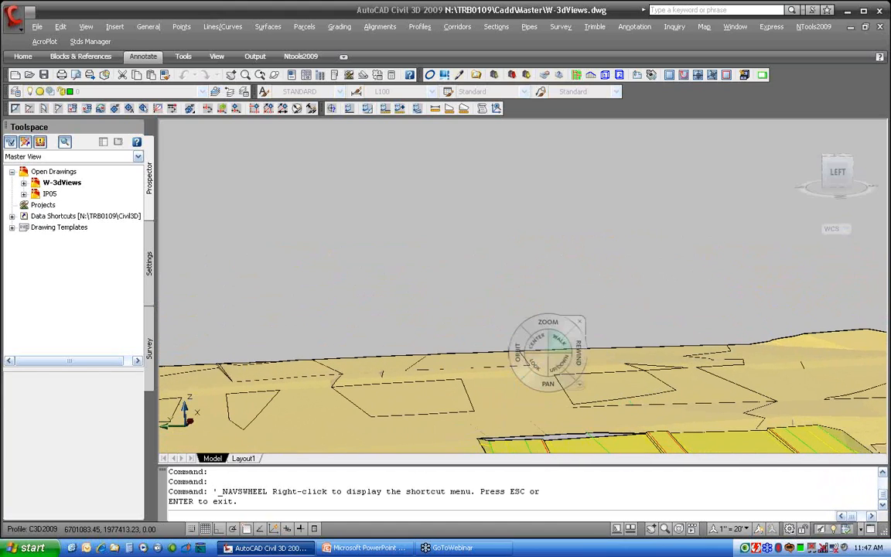
pyautogui.moveTo(534, 362); pyautogui.dragTo(247, 366)
pyautogui.moveTo(107, 393); pyautogui.dragTo(139, 396)
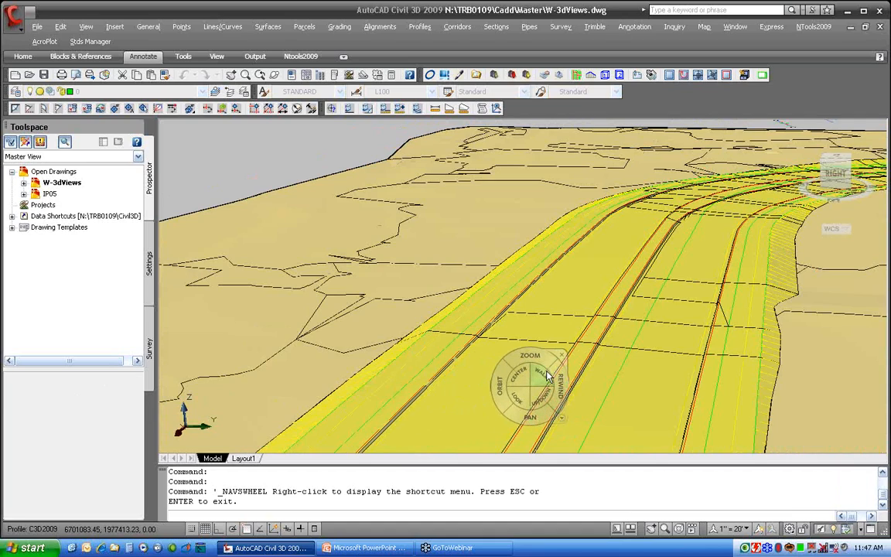
pyautogui.moveTo(545, 381); pyautogui.dragTo(642, 333)
pyautogui.moveTo(523, 385); pyautogui.dragTo(686, 325)
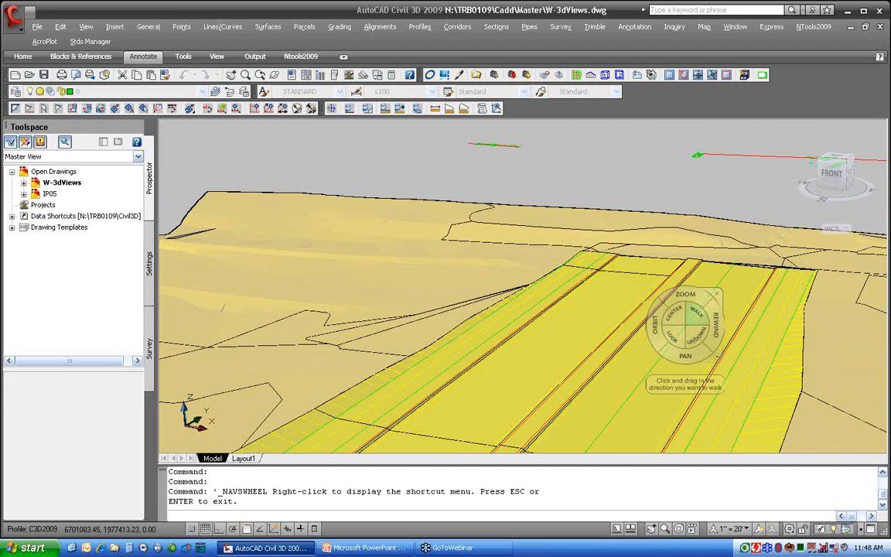
# Use the Rewind tool to return to an earlier view of the corridor curve
pyautogui.click(717, 325)
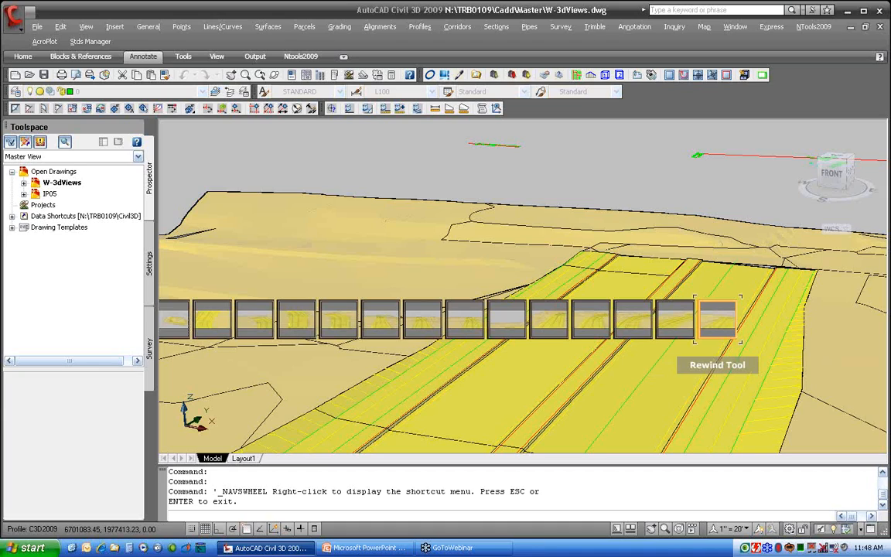
pyautogui.moveTo(717, 319); pyautogui.dragTo(605, 312)
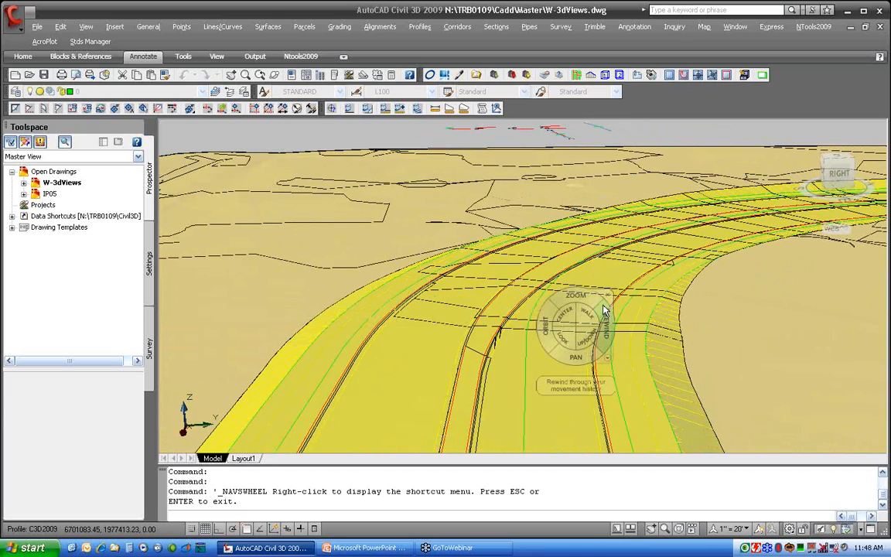
# Switch the SteeringWheel to the Mini Tour Building Wheel and then to the full Tour Building Wheel
pyautogui.click(610, 365)
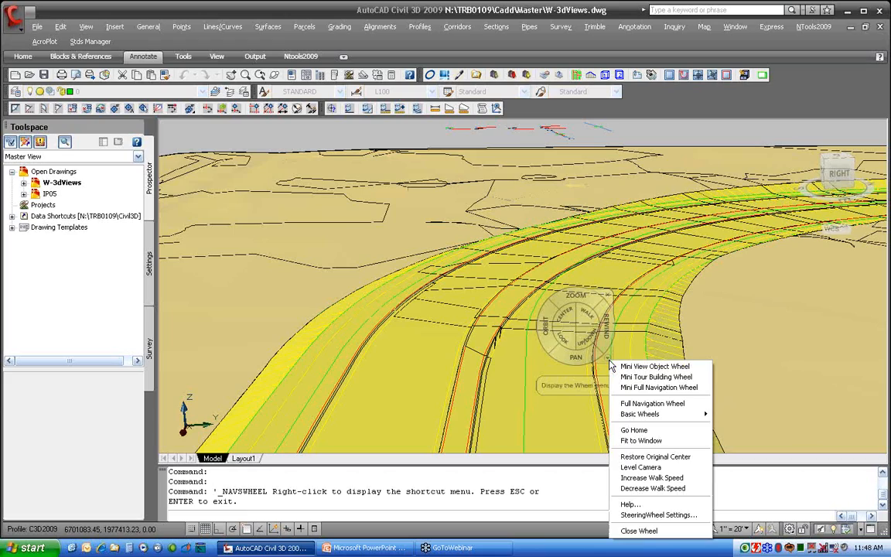
pyautogui.click(663, 378)
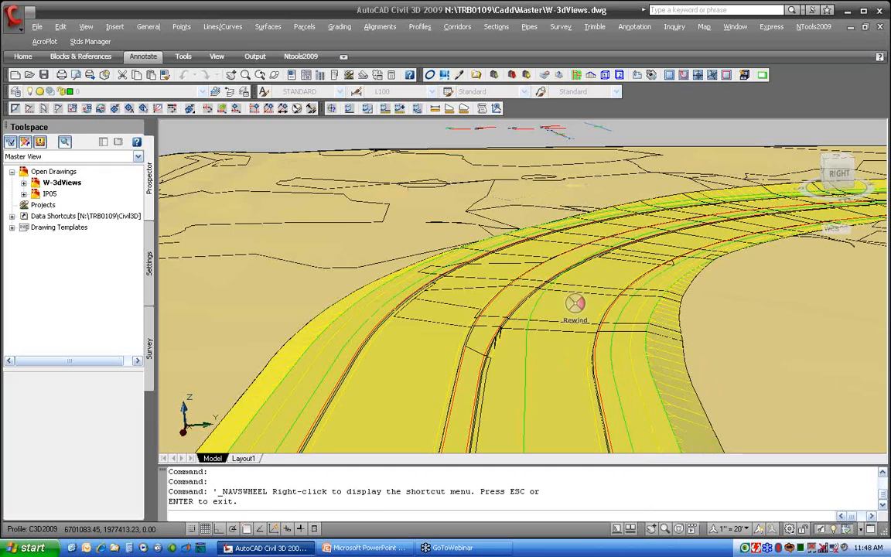
pyautogui.rightClick(580, 307)
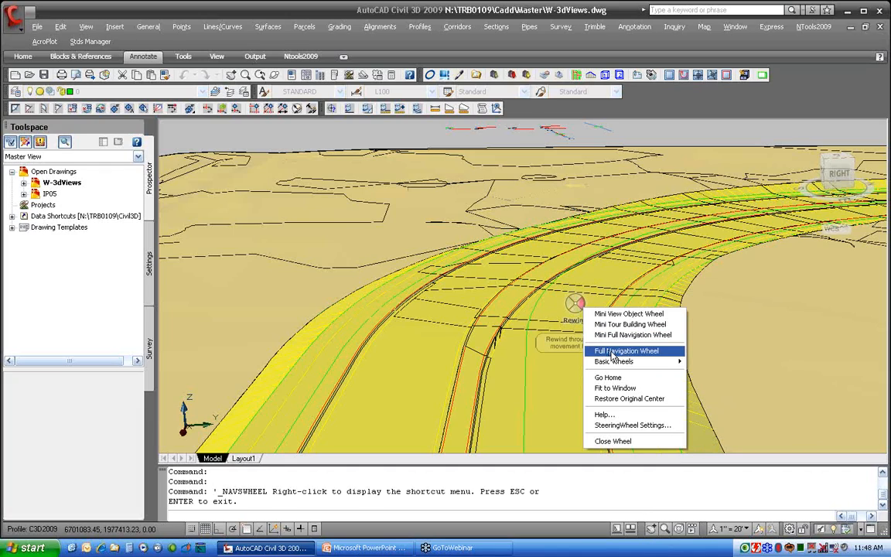
pyautogui.moveTo(619, 361)
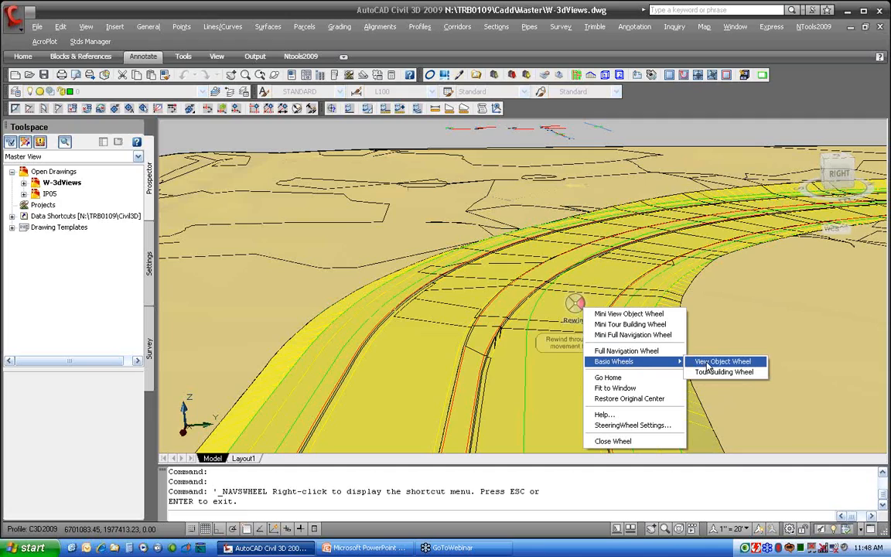
pyautogui.click(721, 372)
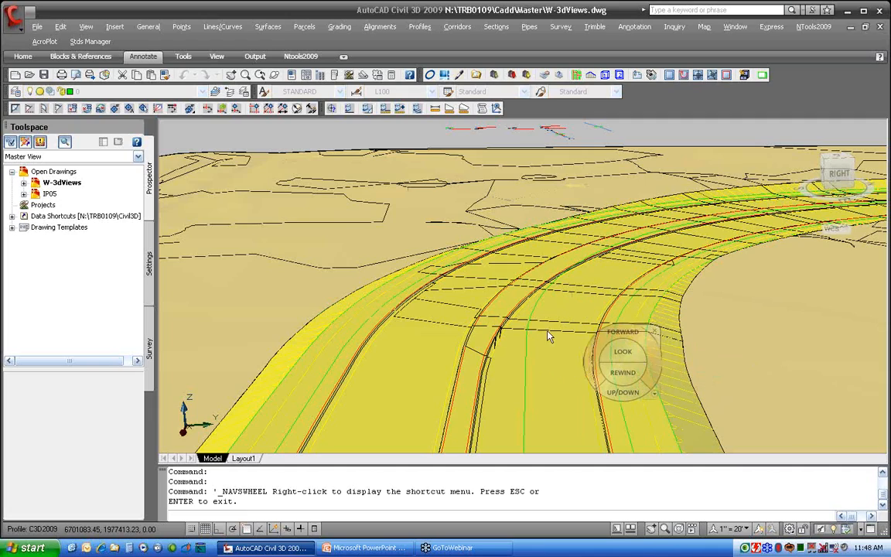
# Move forward and look around the corridor with the Tour Building Wheel, then close the wheel
pyautogui.click(528, 322)
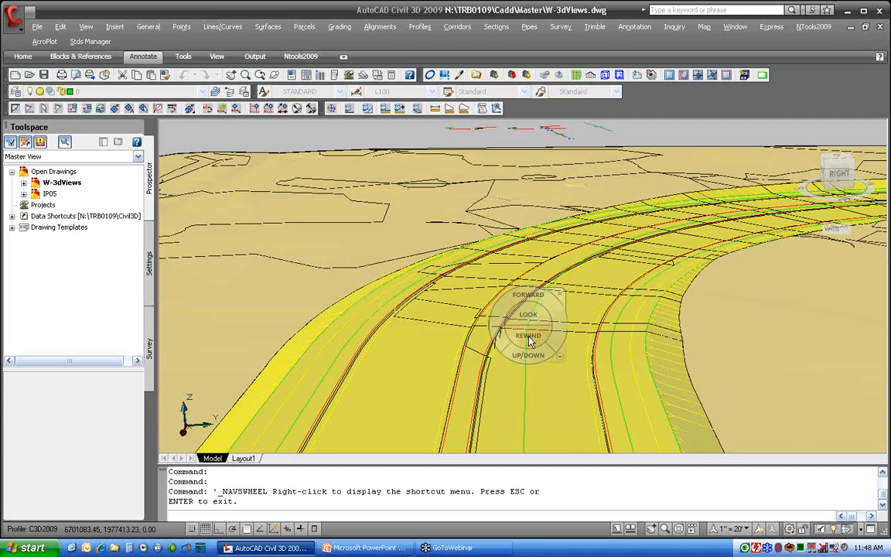
pyautogui.moveTo(530, 297)
pyautogui.mouseDown()
pyautogui.moveTo(536, 205)
pyautogui.moveTo(531, 327)
pyautogui.mouseUp()
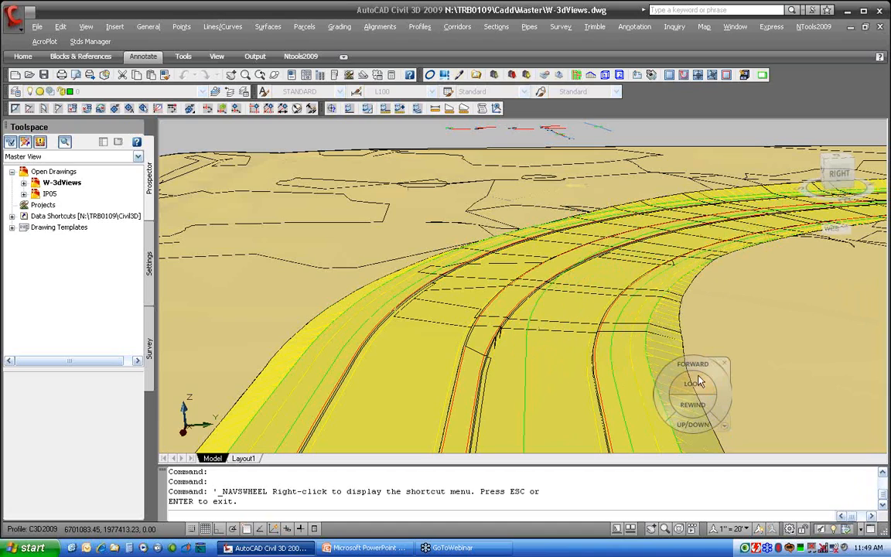
pyautogui.moveTo(676, 368)
pyautogui.mouseDown()
pyautogui.moveTo(678, 246)
pyautogui.moveTo(674, 399)
pyautogui.moveTo(638, 368)
pyautogui.mouseUp()
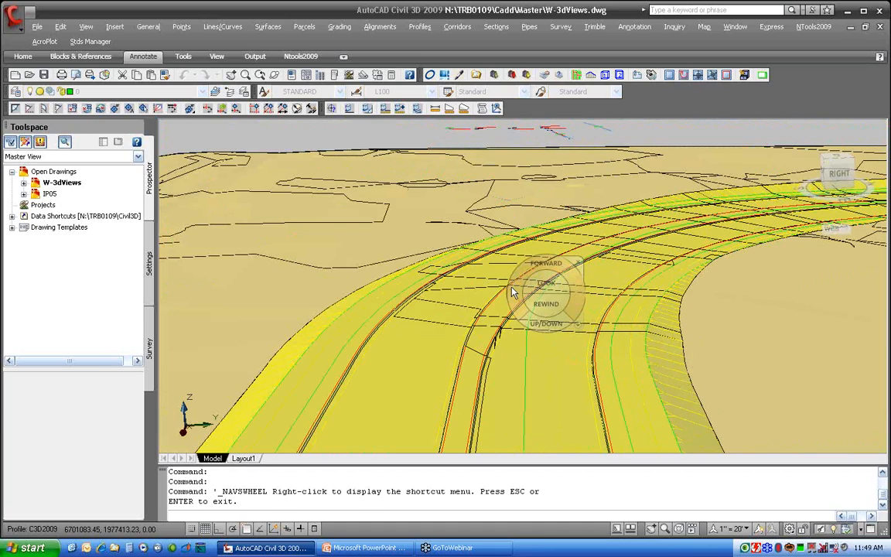
pyautogui.click(581, 259)
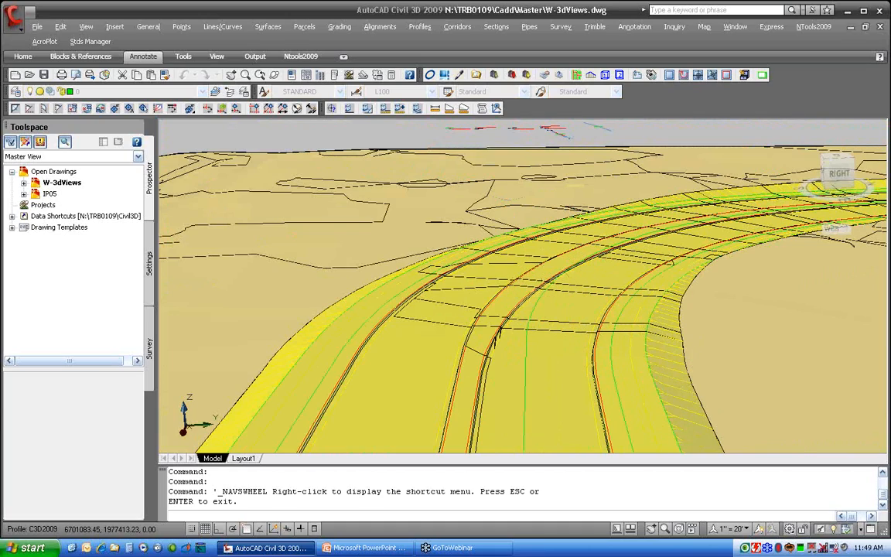
# Close the W-3dViews drawing without saving changes
pyautogui.moveTo(580, 259)
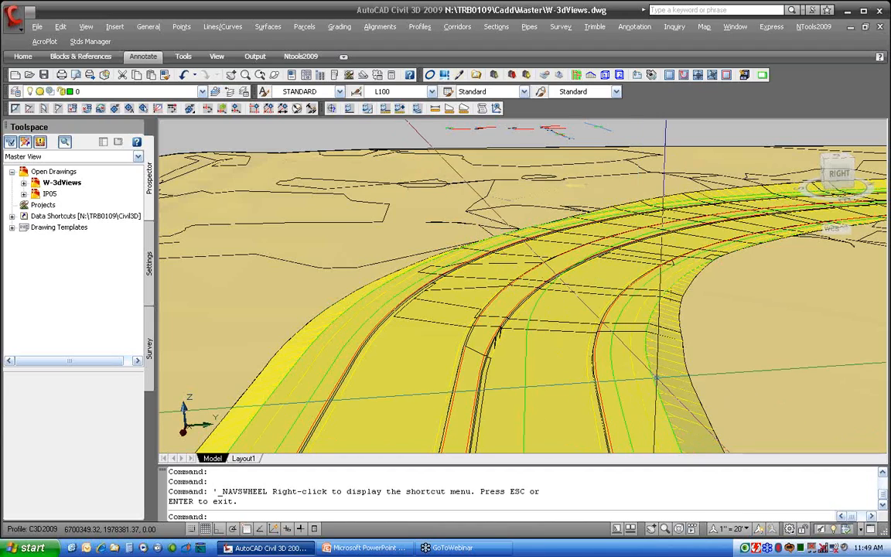
pyautogui.click(882, 28)
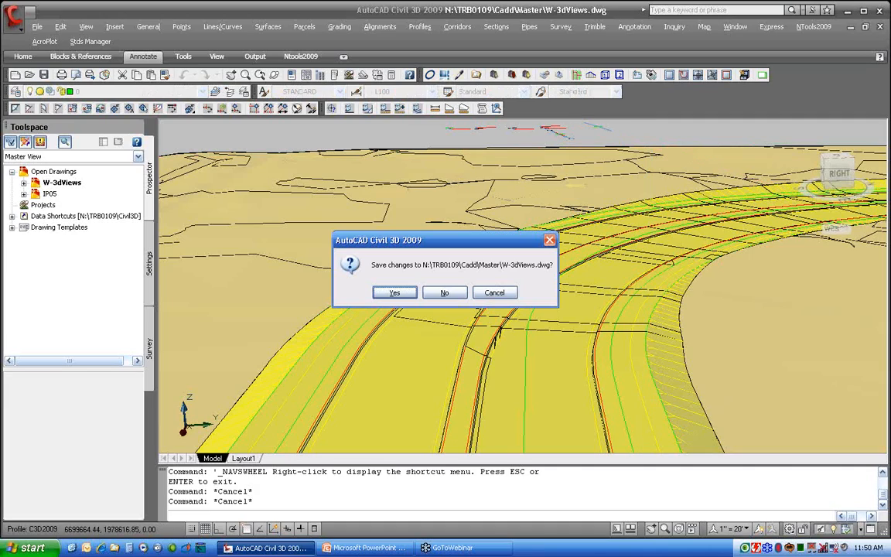
pyautogui.click(446, 294)
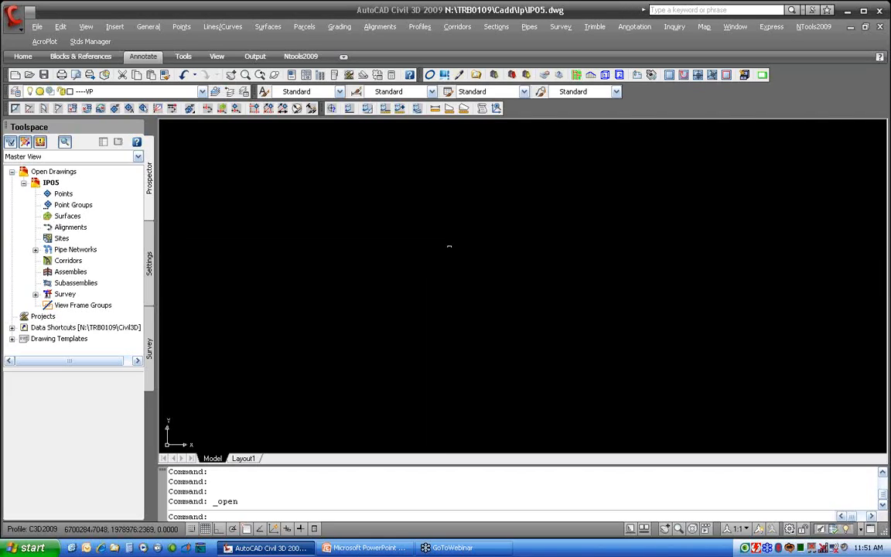
# Show the ribbon's Tools tab and expand the Action Recorder panel, pinning it open to see the action tree
pyautogui.click(344, 59)
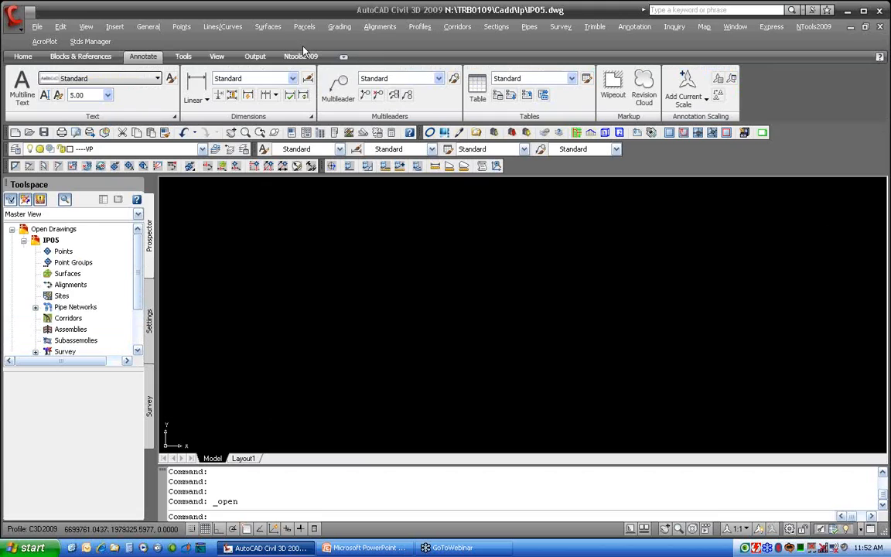
pyautogui.click(185, 58)
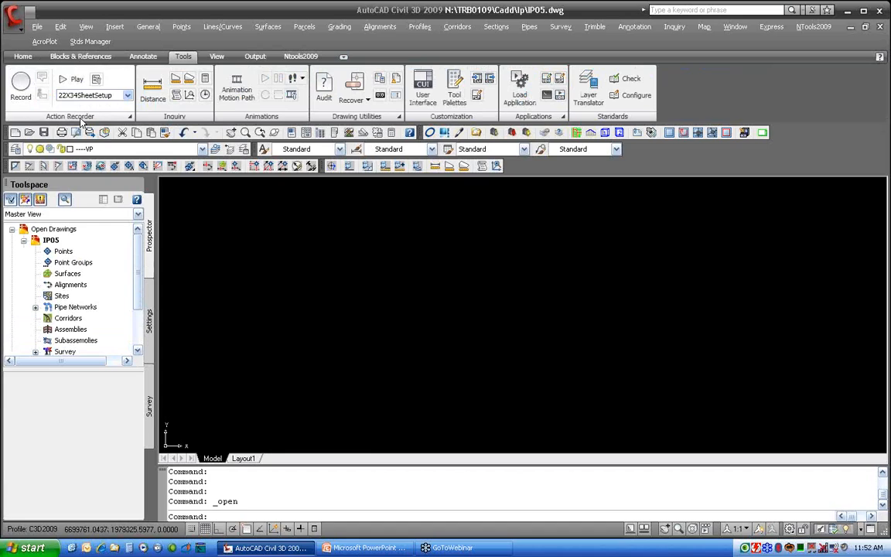
pyautogui.click(129, 96)
pyautogui.click(129, 96)
pyautogui.click(130, 96)
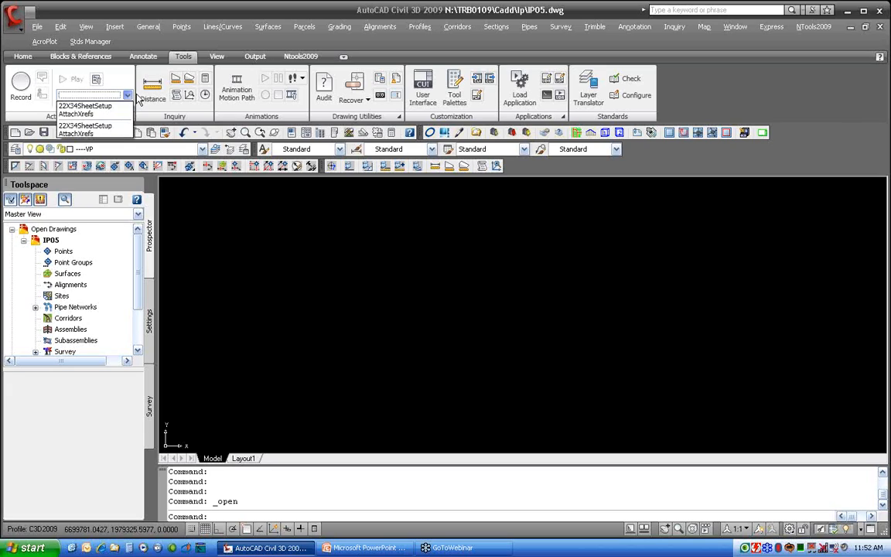
pyautogui.click(107, 136)
pyautogui.click(131, 117)
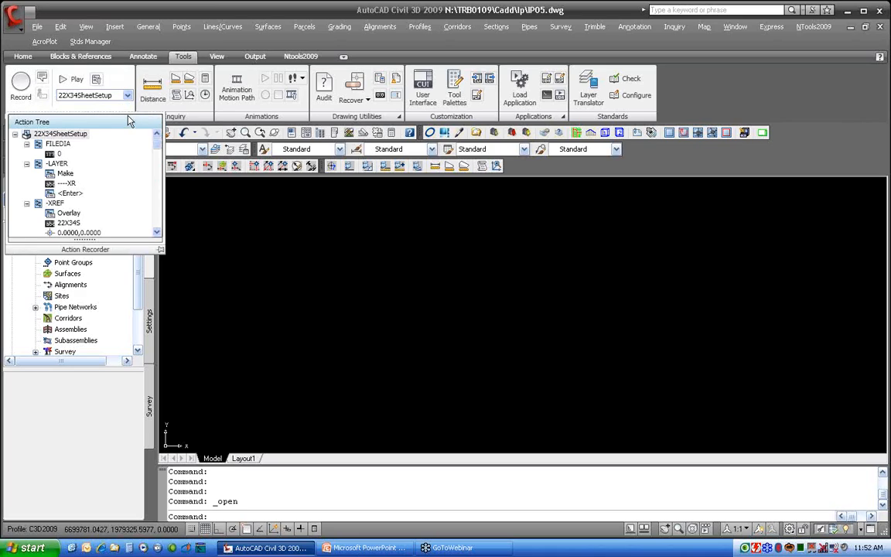
pyautogui.click(160, 250)
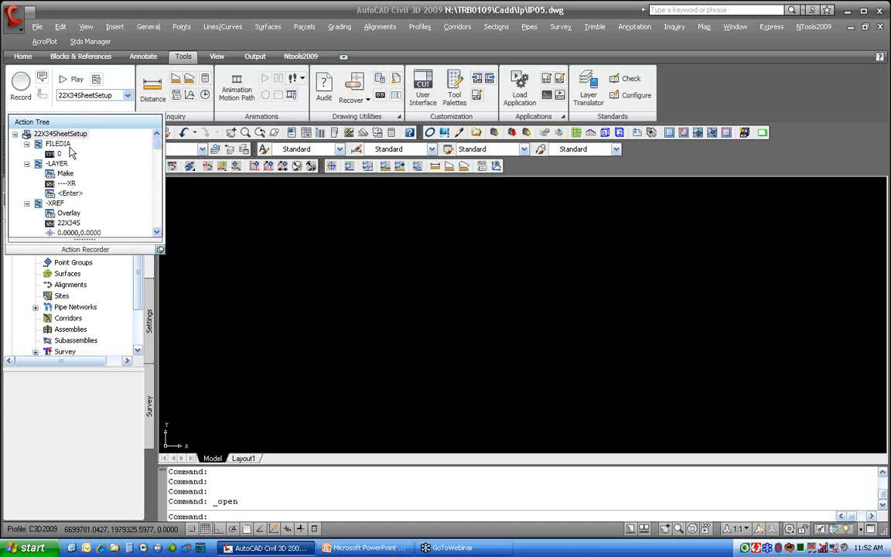
# Select the AttachXrefs action macro and scroll through its action tree
pyautogui.click(128, 96)
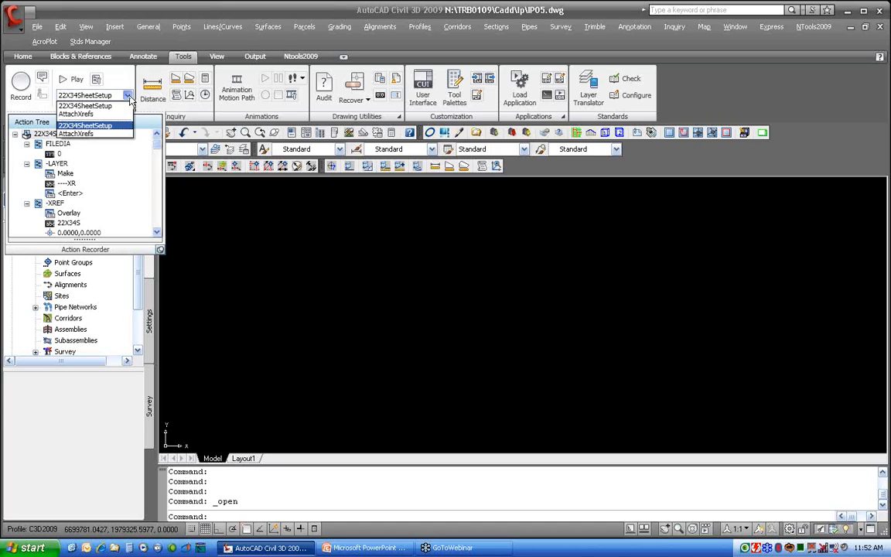
pyautogui.click(90, 133)
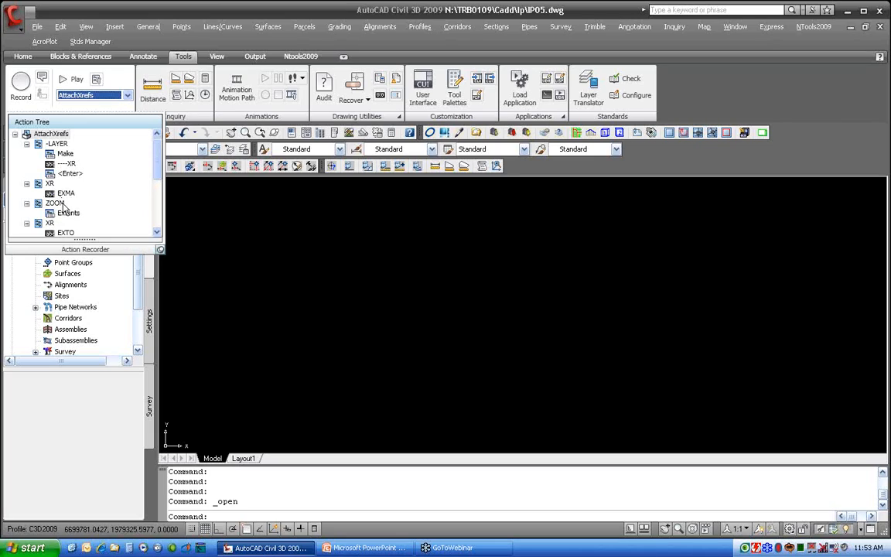
pyautogui.scroll(-2, 58, 209)
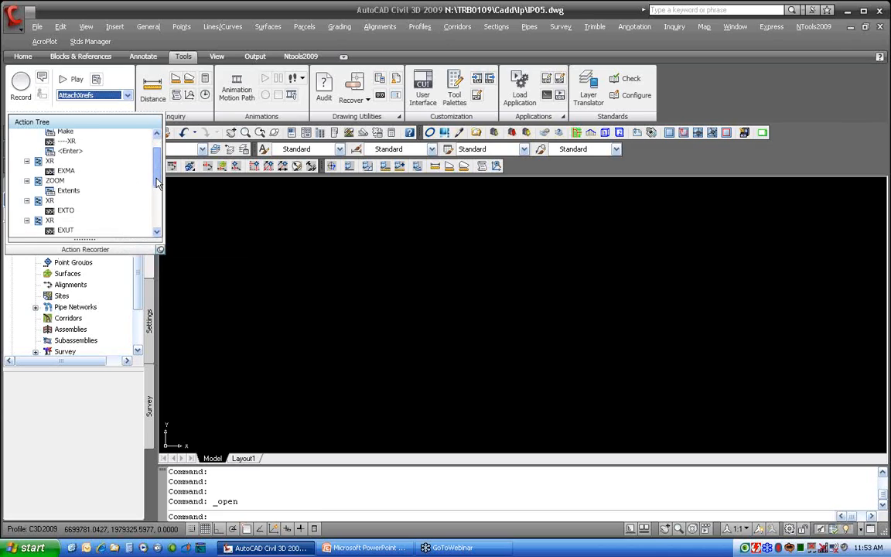
pyautogui.moveTo(157, 179); pyautogui.dragTo(152, 154)
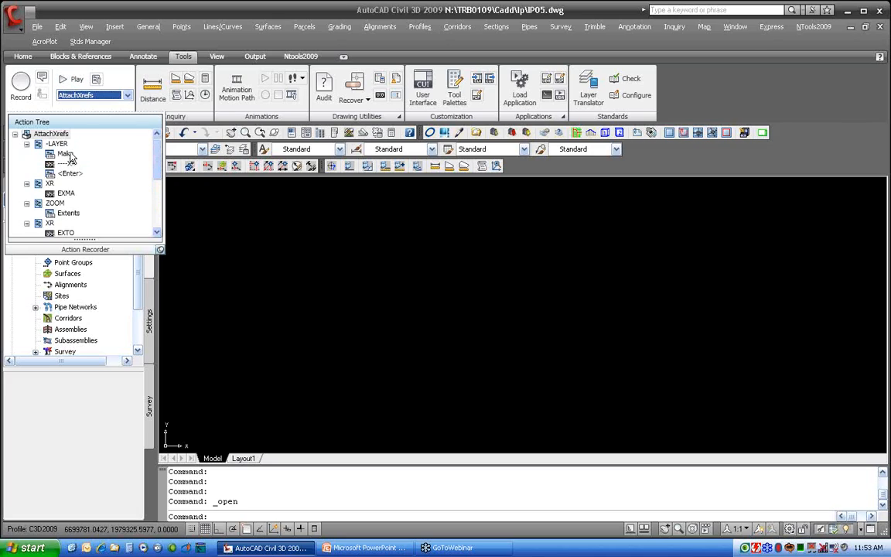
# Play the AttachXrefs action macro and acknowledge the playback completion
pyautogui.click(74, 81)
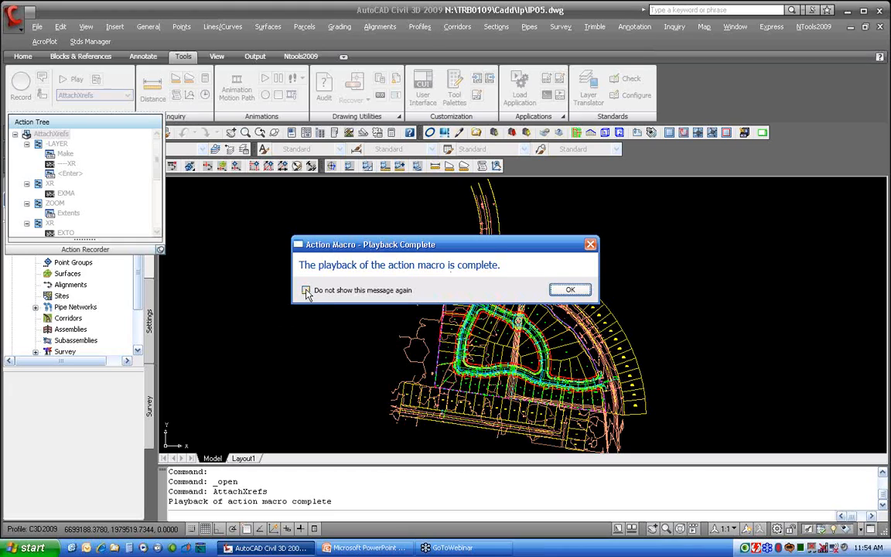
pyautogui.click(570, 290)
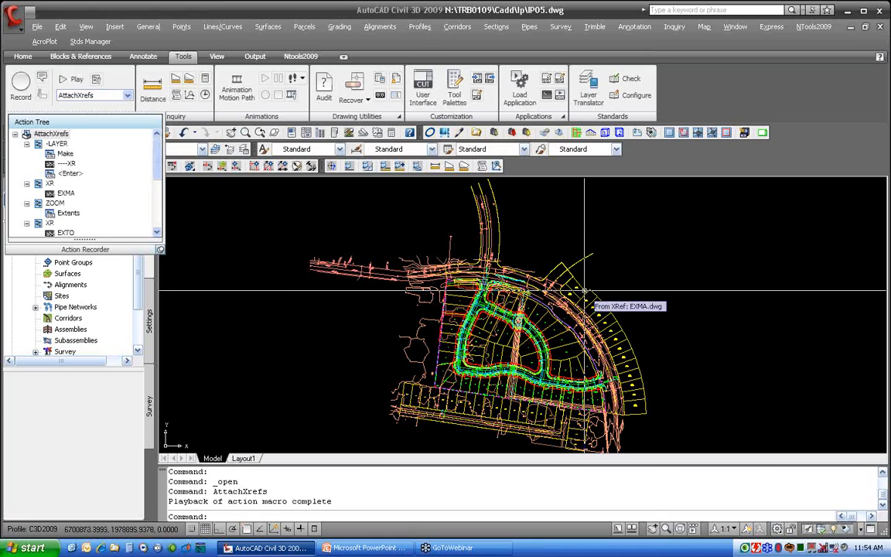
# Switch from model space to the Layout1 layout
pyautogui.click(533, 284)
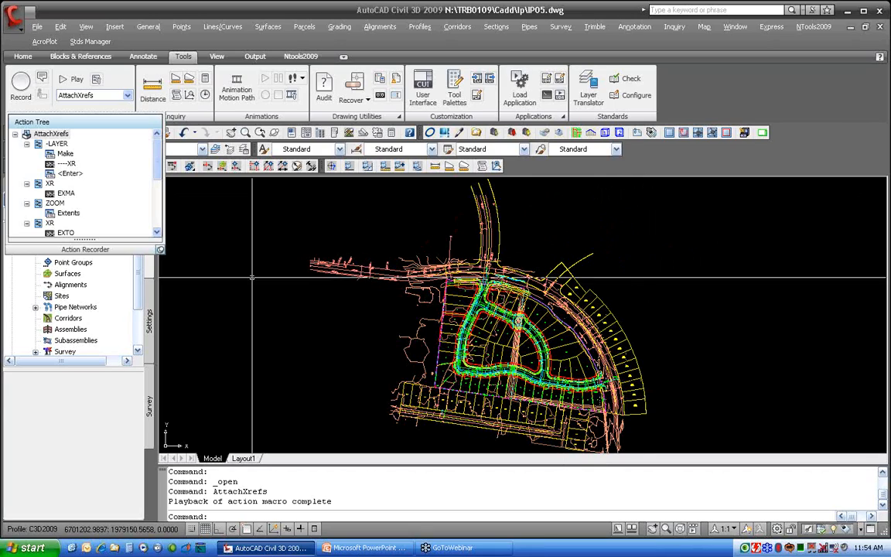
pyautogui.click(252, 460)
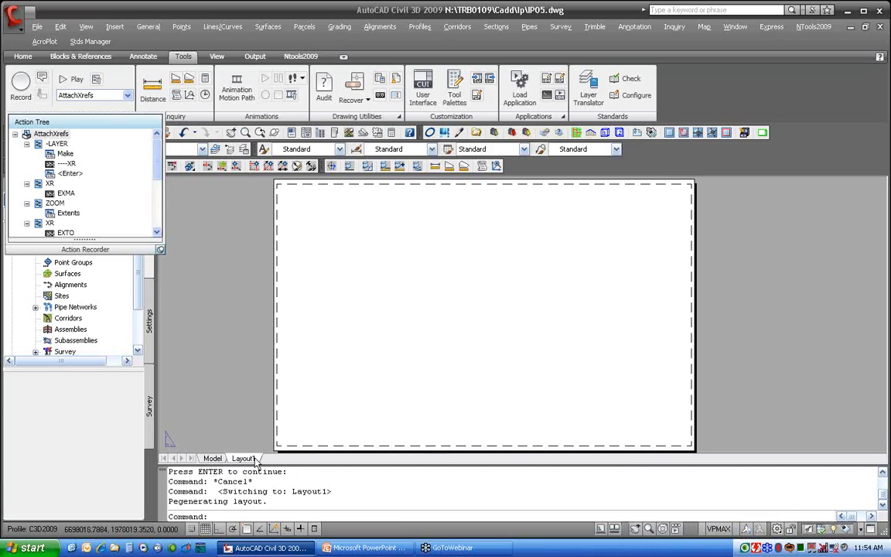
# Select the 22X34SheetSetup action macro and scroll its action tree down to the XREF actions
pyautogui.click(76, 94)
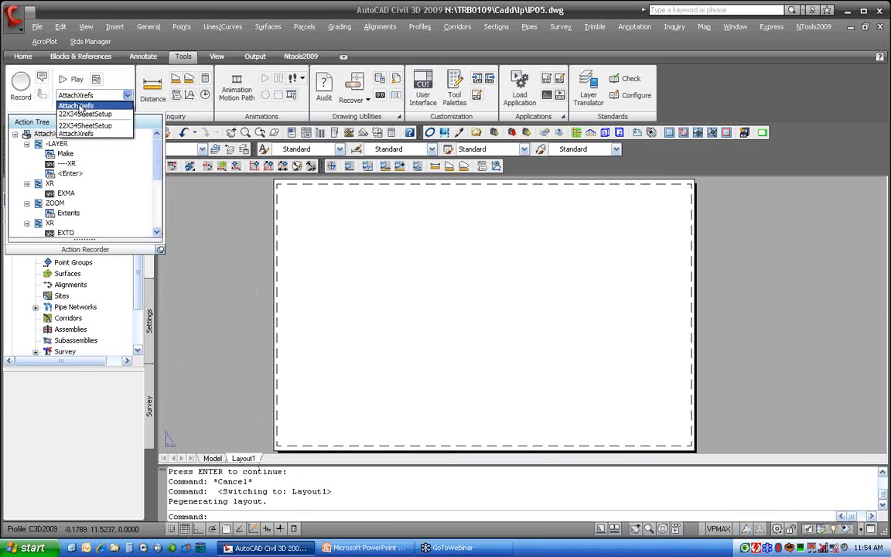
pyautogui.click(81, 125)
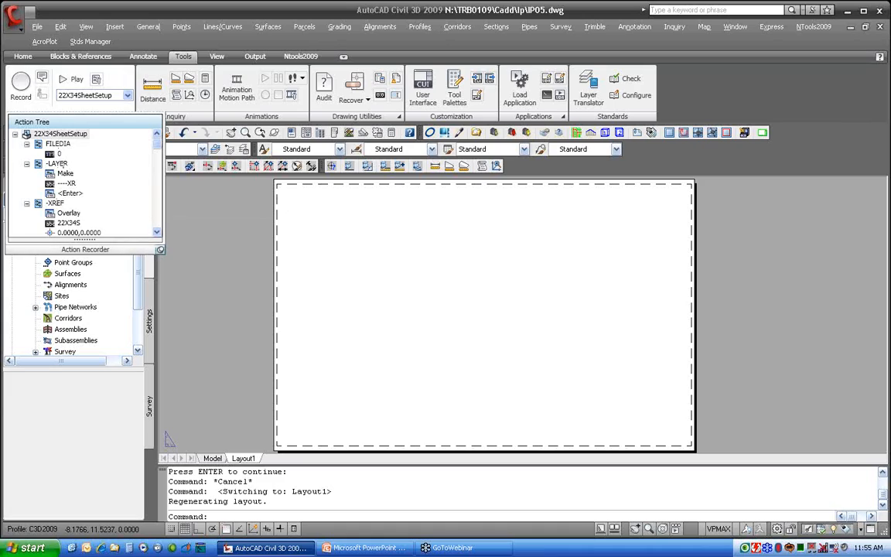
pyautogui.click(157, 233)
pyautogui.click(156, 235)
pyautogui.click(156, 234)
pyautogui.click(156, 234)
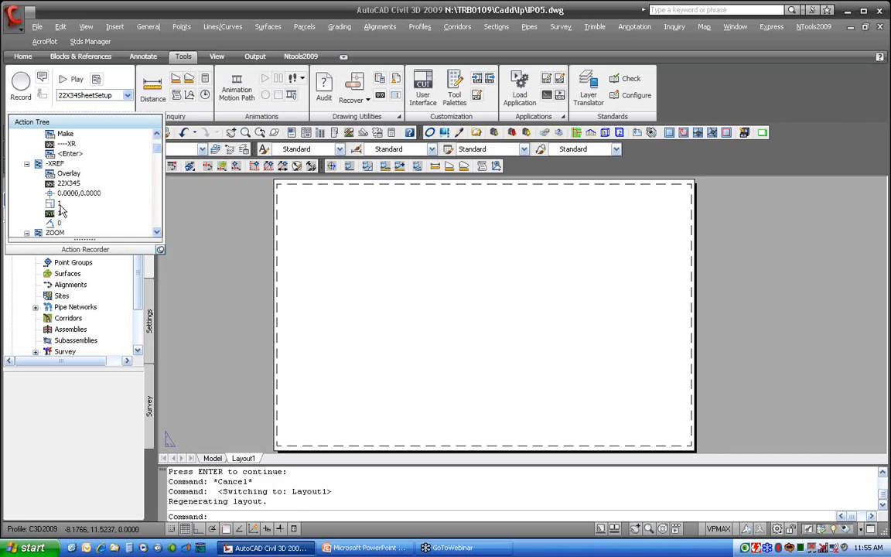
# Change a value node under the XREF action to 2
pyautogui.click(61, 205)
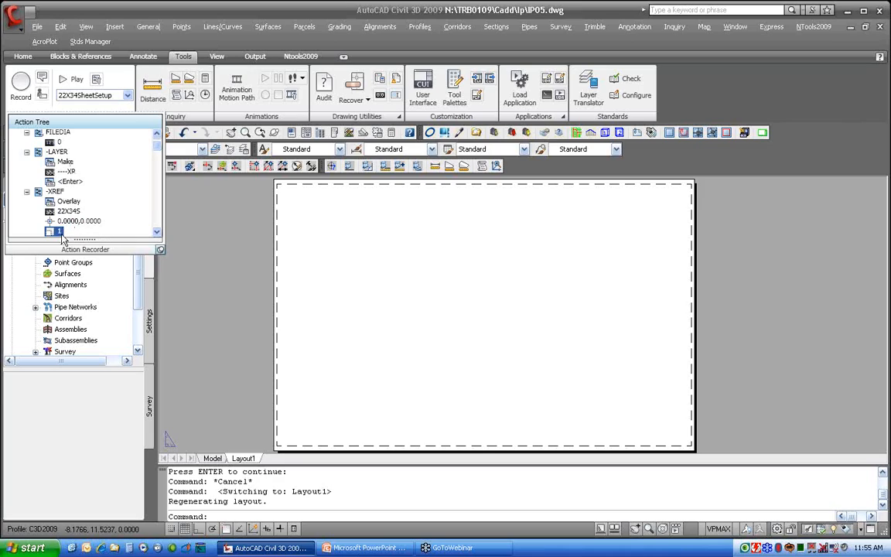
pyautogui.scroll(-2, 61, 236)
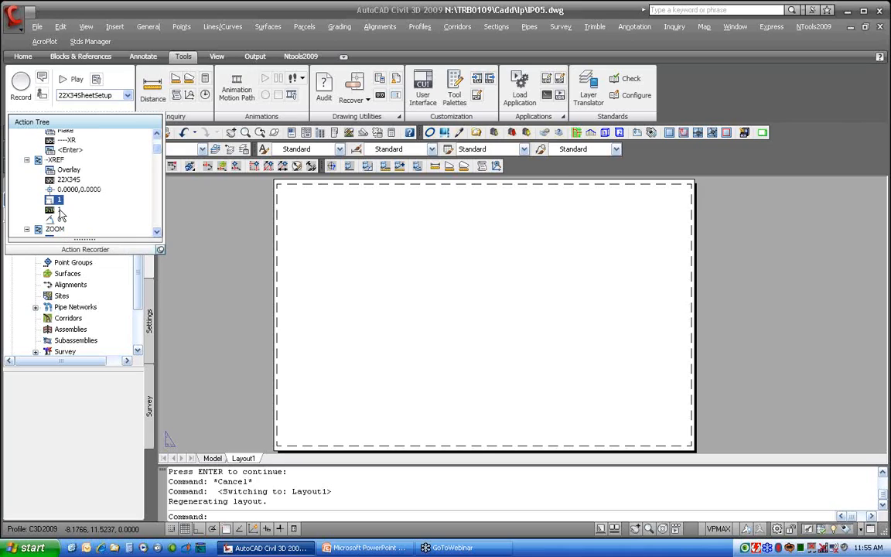
pyautogui.click(62, 203)
pyautogui.write('2')
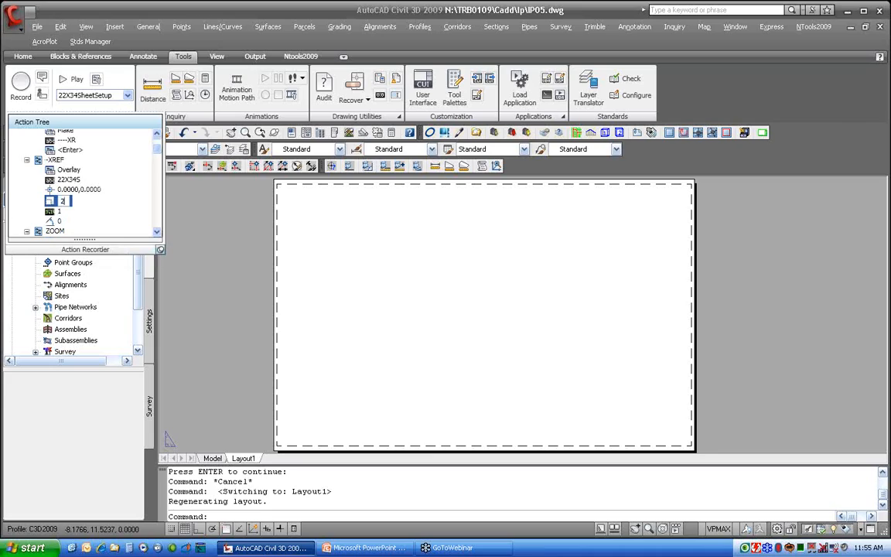
# Set that XREF action value node back to 1
pyautogui.click(59, 209)
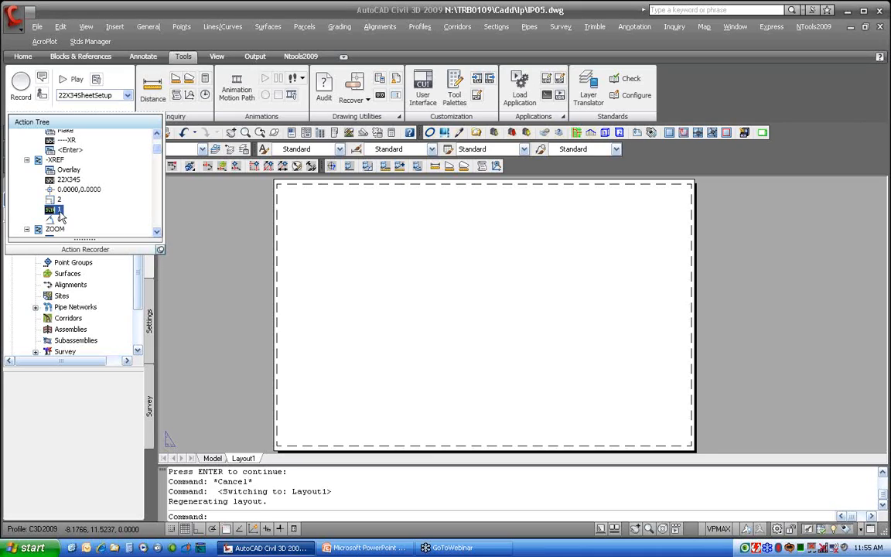
pyautogui.click(59, 200)
pyautogui.doubleClick(60, 201)
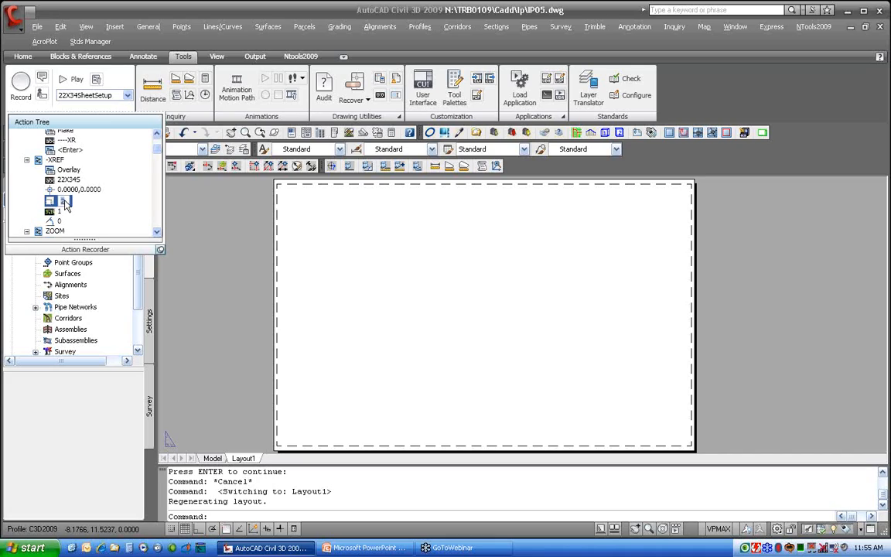
pyautogui.write('1')
pyautogui.press('Return')
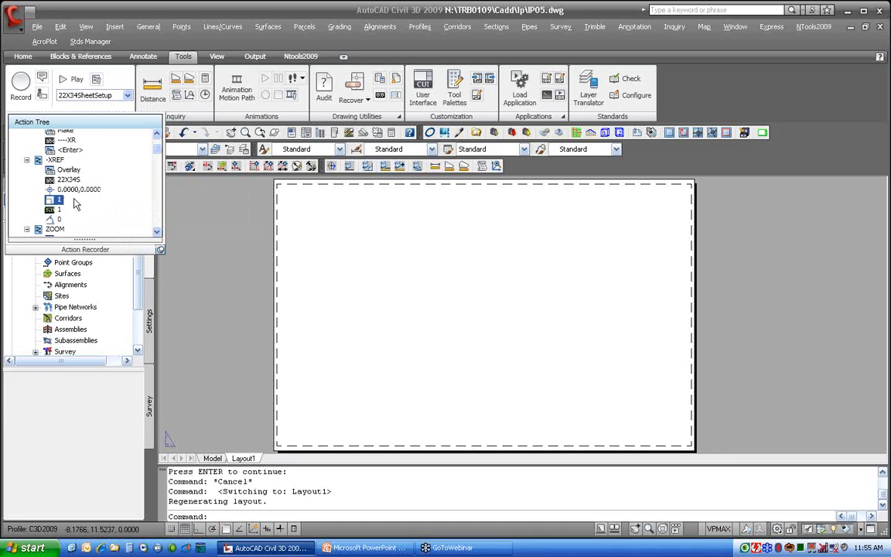
# Examine the context options for the -LAYER command and its Set action in the action tree
pyautogui.scroll(-1, 83, 202)
pyautogui.scroll(-2, 83, 210)
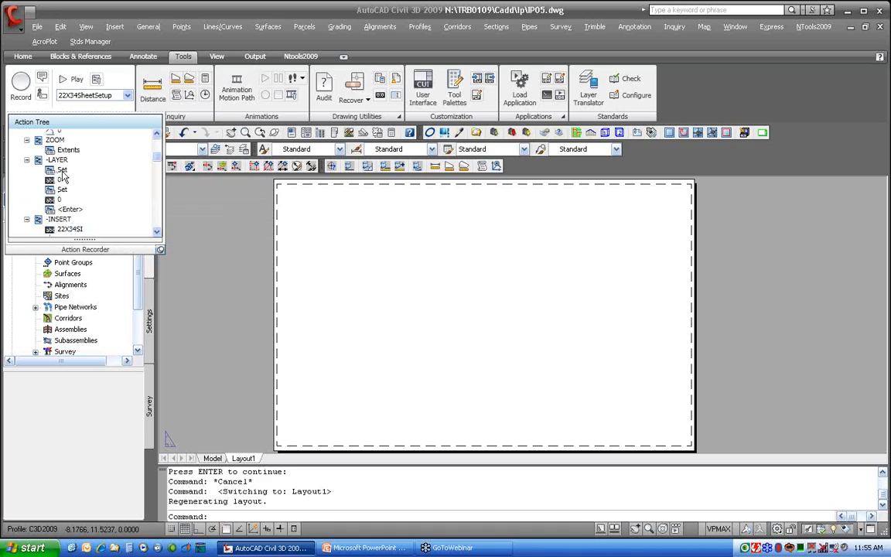
pyautogui.click(65, 170)
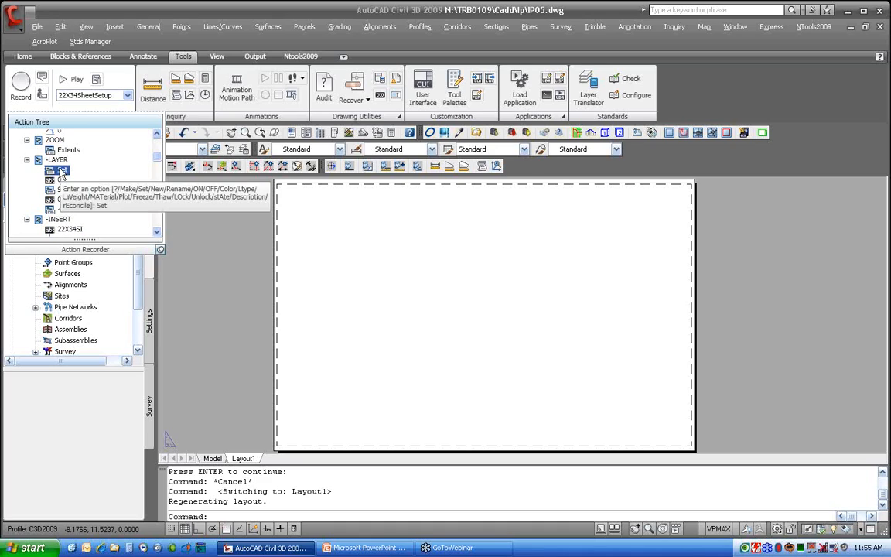
pyautogui.rightClick(62, 173)
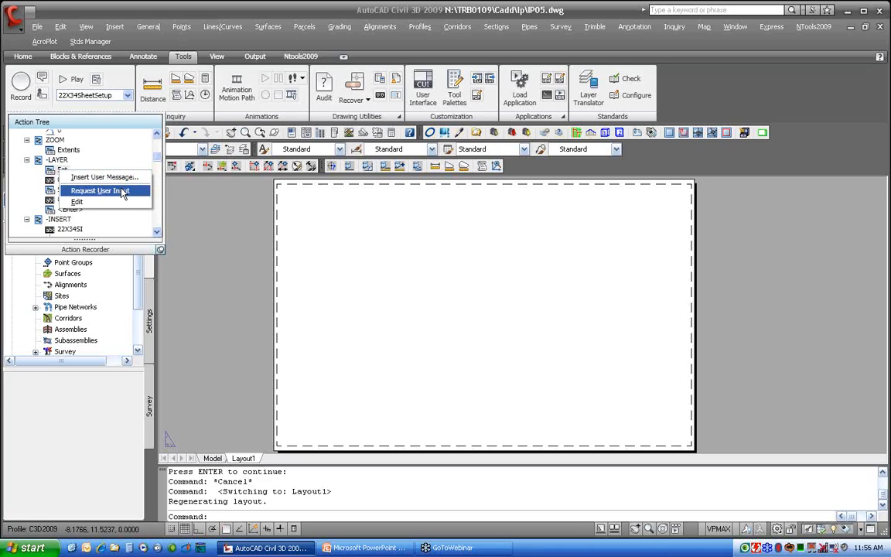
pyautogui.rightClick(63, 161)
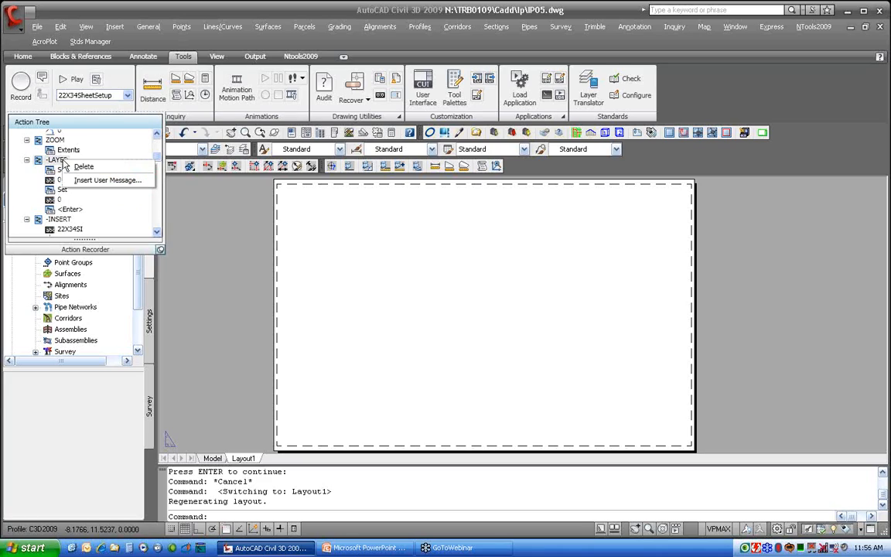
pyautogui.click(109, 192)
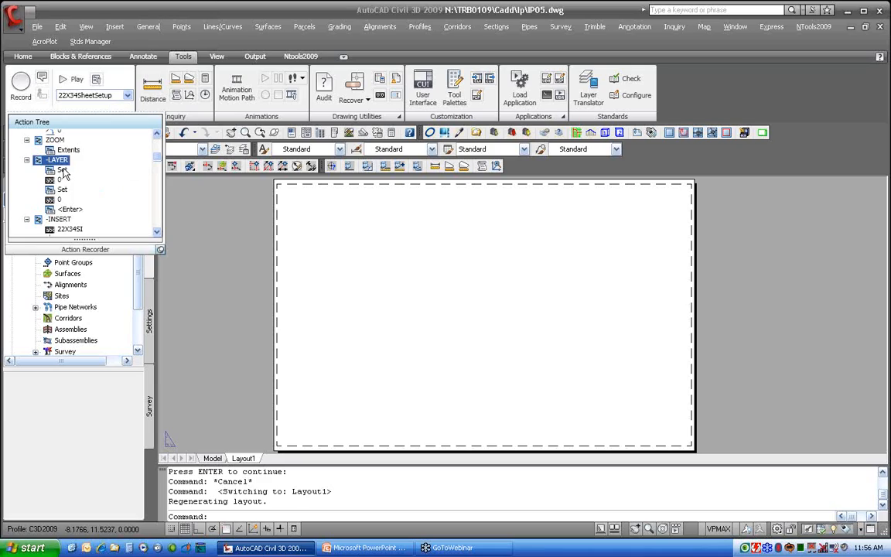
pyautogui.click(63, 172)
pyautogui.click(63, 172)
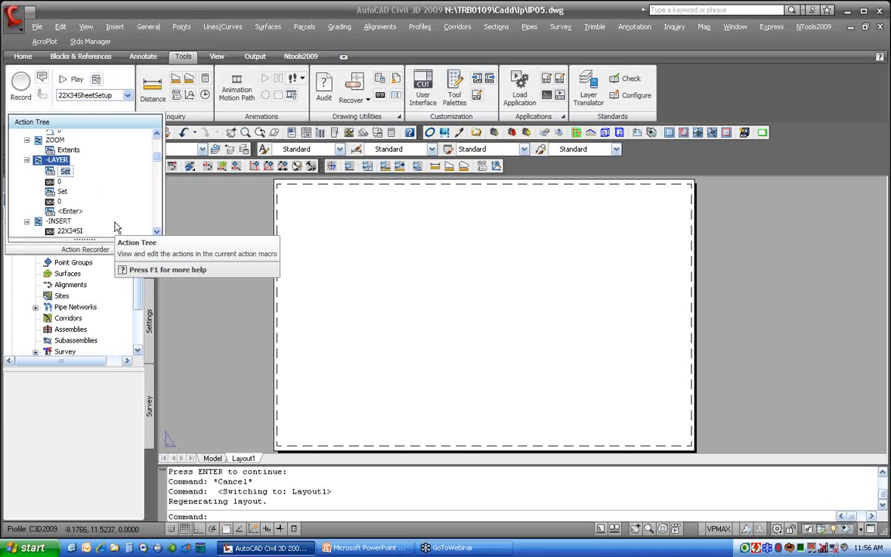
pyautogui.click(84, 179)
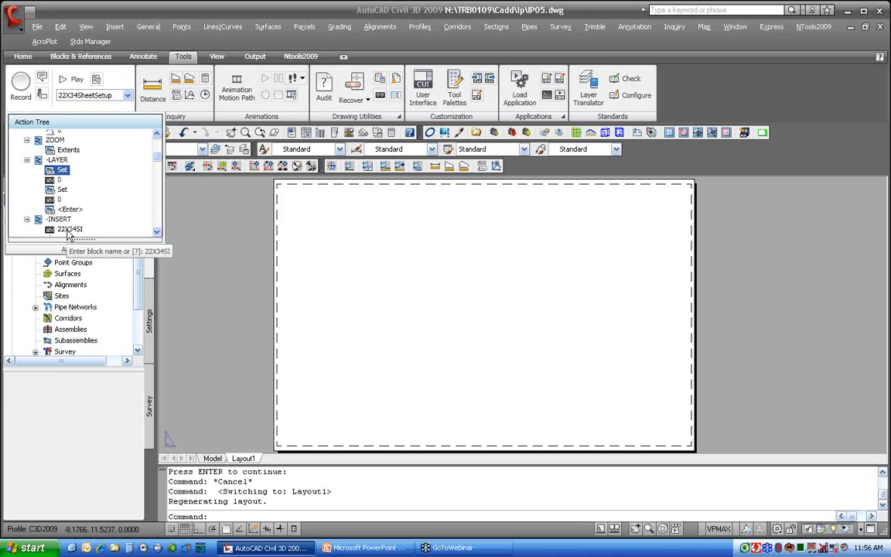
# Scroll through the rest of the 22X34SheetSetup action tree and back to its top
pyautogui.click(157, 232)
pyautogui.click(157, 231)
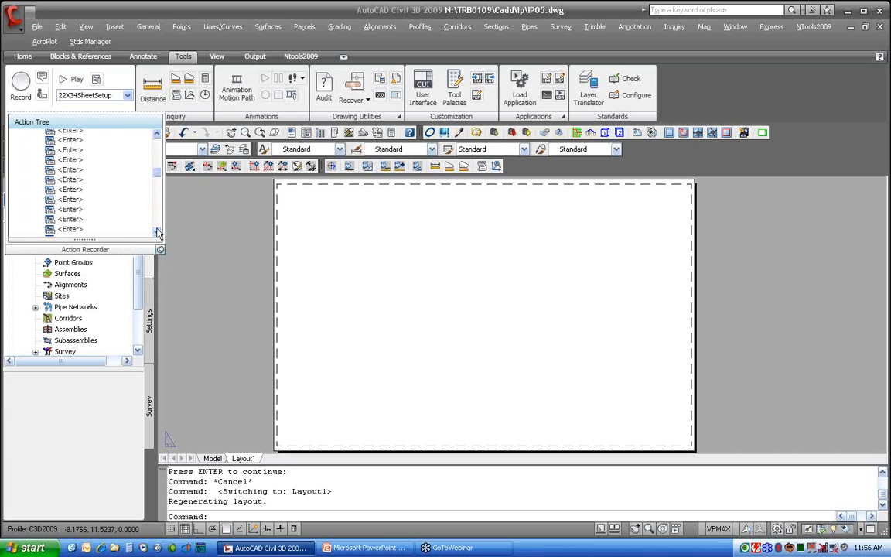
pyautogui.moveTo(157, 170); pyautogui.dragTo(156, 216)
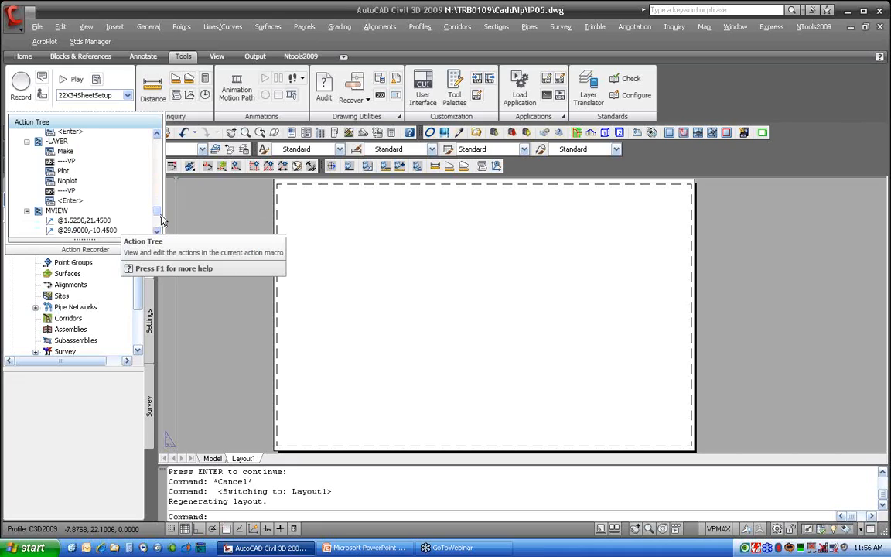
pyautogui.scroll(-3, 54, 201)
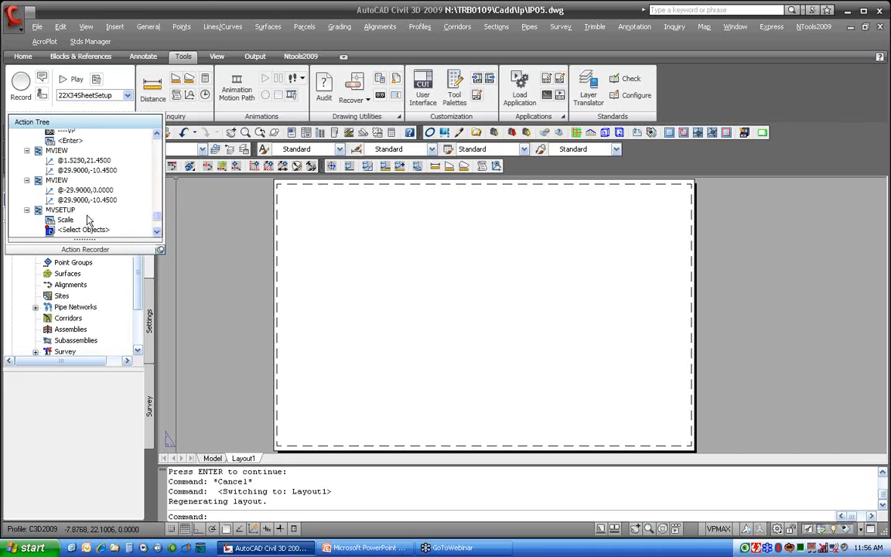
pyautogui.scroll(-3, 143, 198)
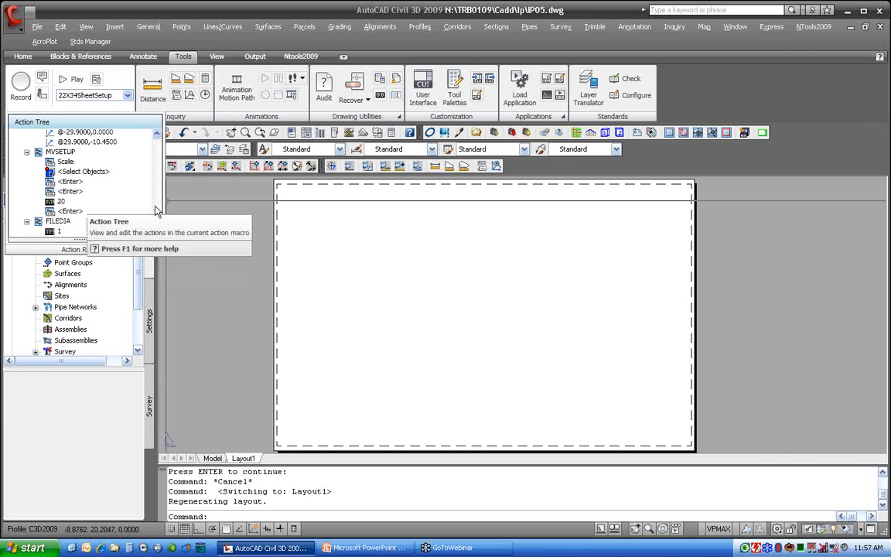
pyautogui.scroll(5, 134, 131)
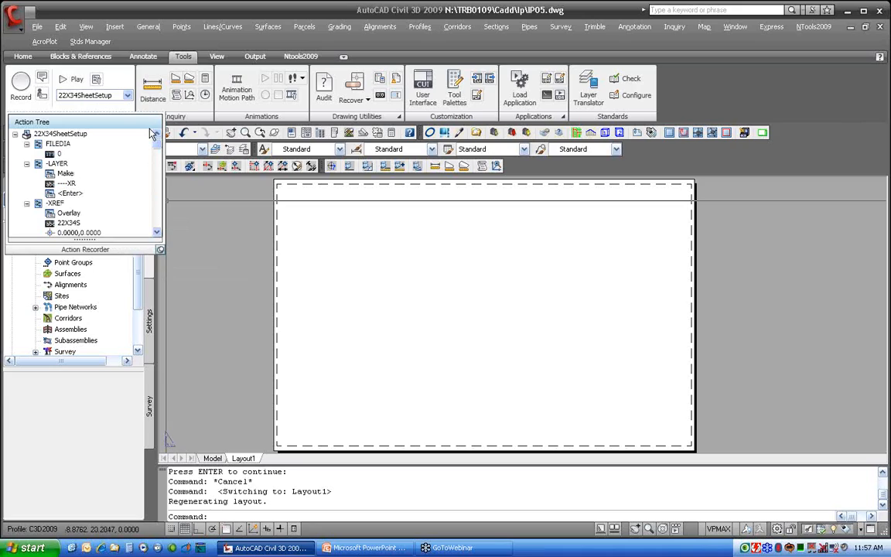
# Play the 22X34SheetSetup action macro and acknowledge the playback completion
pyautogui.click(73, 81)
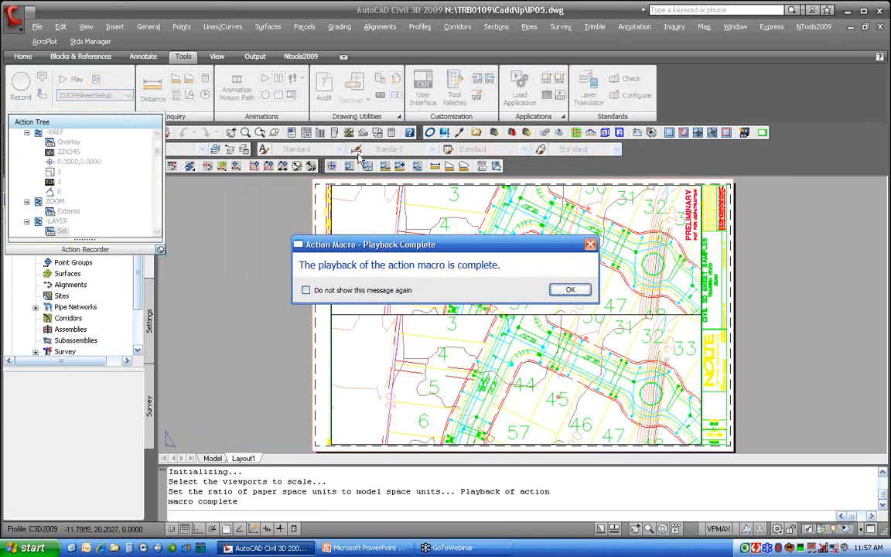
pyautogui.click(569, 290)
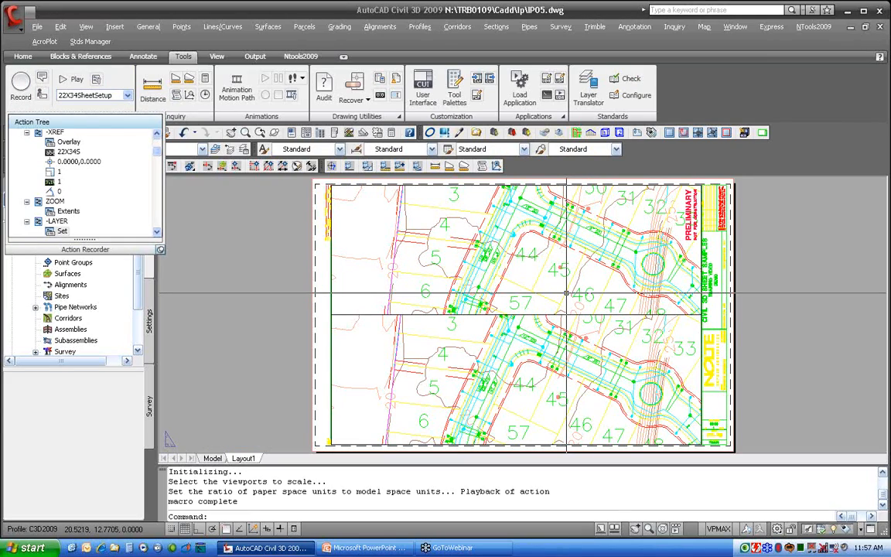
pyautogui.click(21, 83)
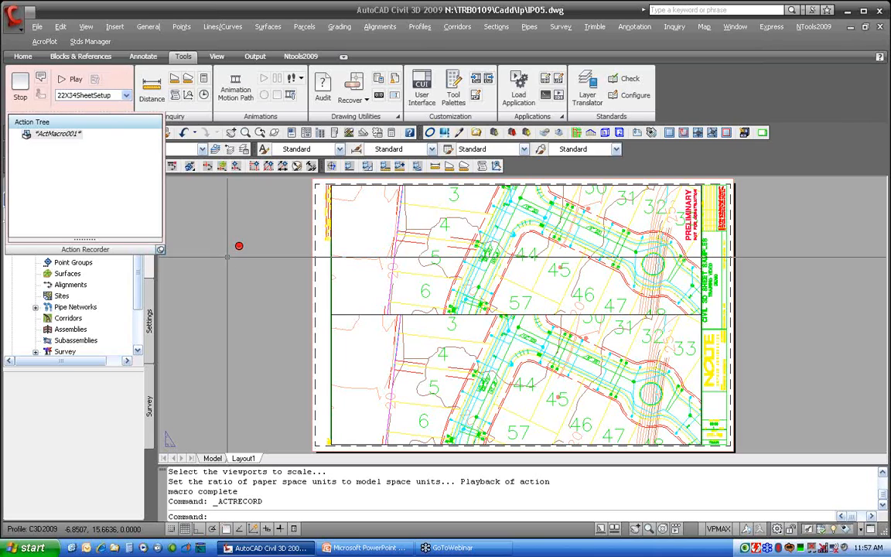
pyautogui.click(20, 83)
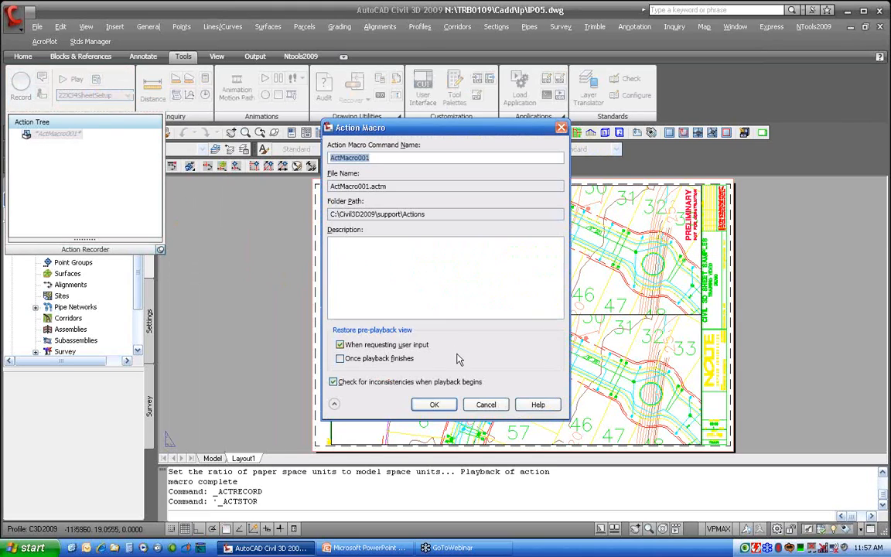
pyautogui.click(486, 404)
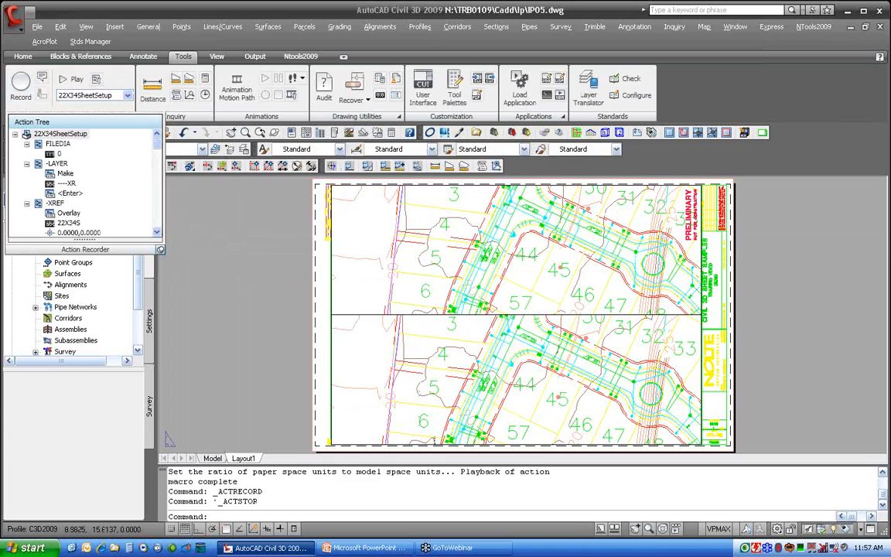
# Activate the upper viewport and start recording a new action macro
pyautogui.doubleClick(421, 232)
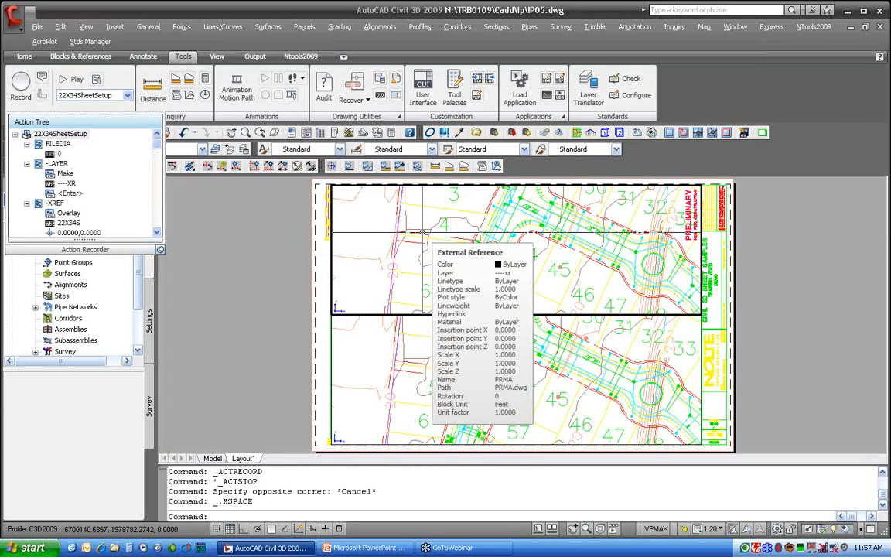
pyautogui.click(20, 83)
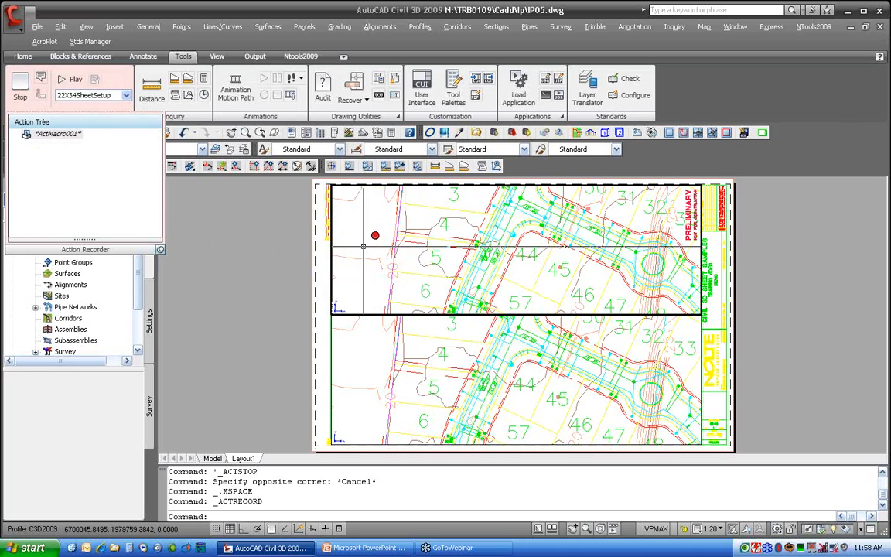
# Start the INSERT command and choose the NArrow block
pyautogui.write('insert')
pyautogui.press('Return')
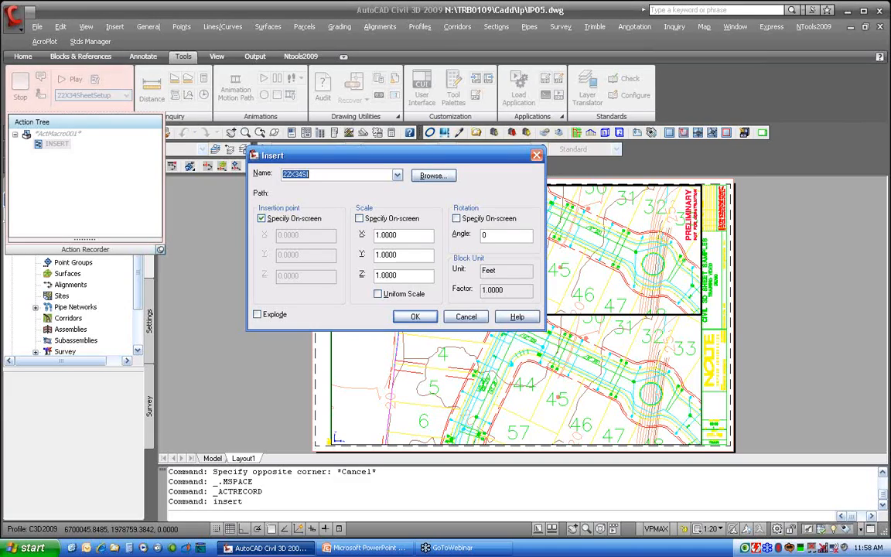
pyautogui.click(399, 177)
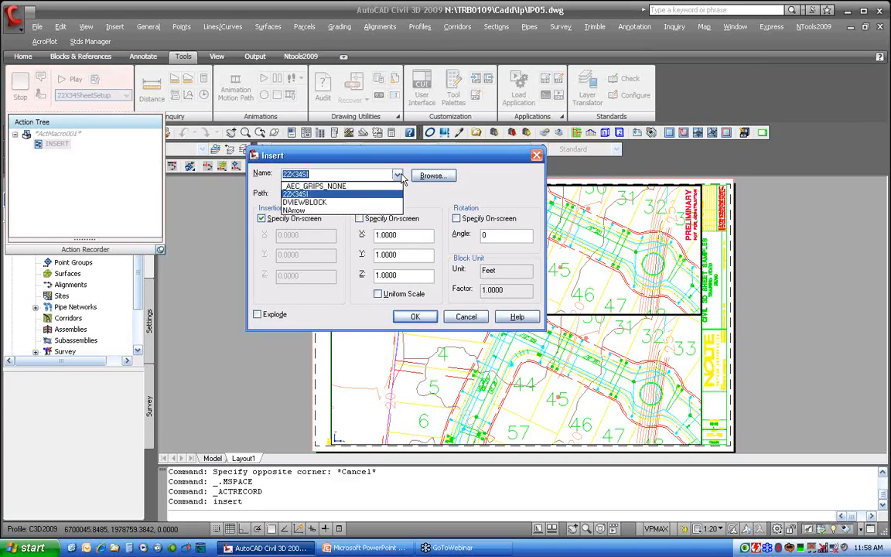
pyautogui.click(304, 211)
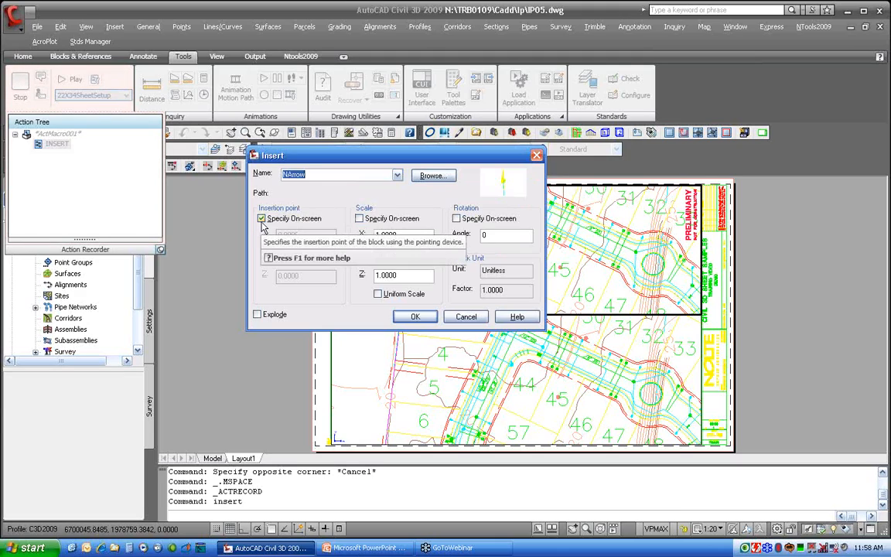
# Set the NArrow block's scale to 20 and confirm the Insert dialog
pyautogui.click(360, 220)
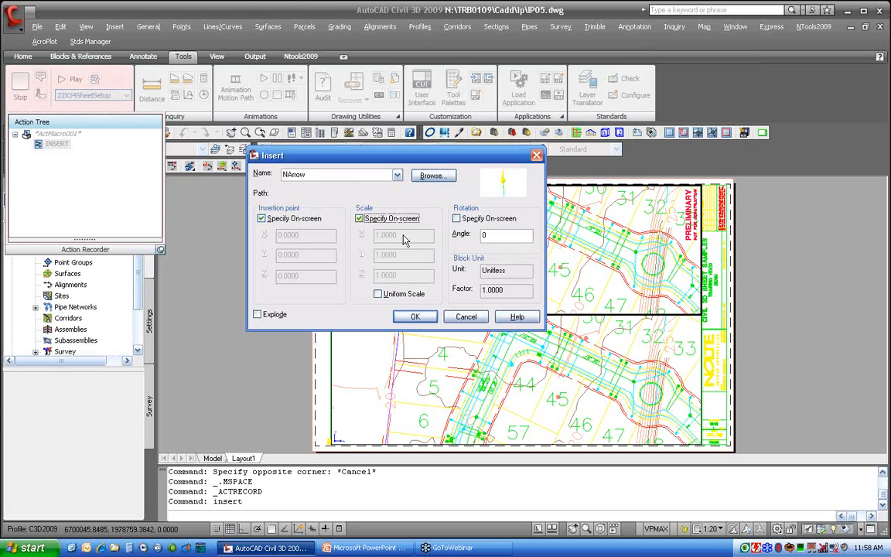
pyautogui.click(360, 219)
pyautogui.doubleClick(387, 235)
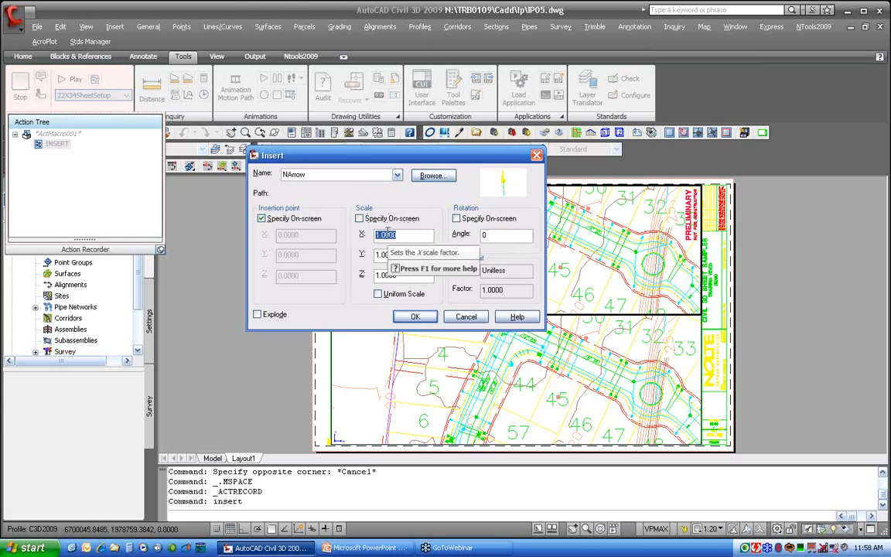
pyautogui.write('20')
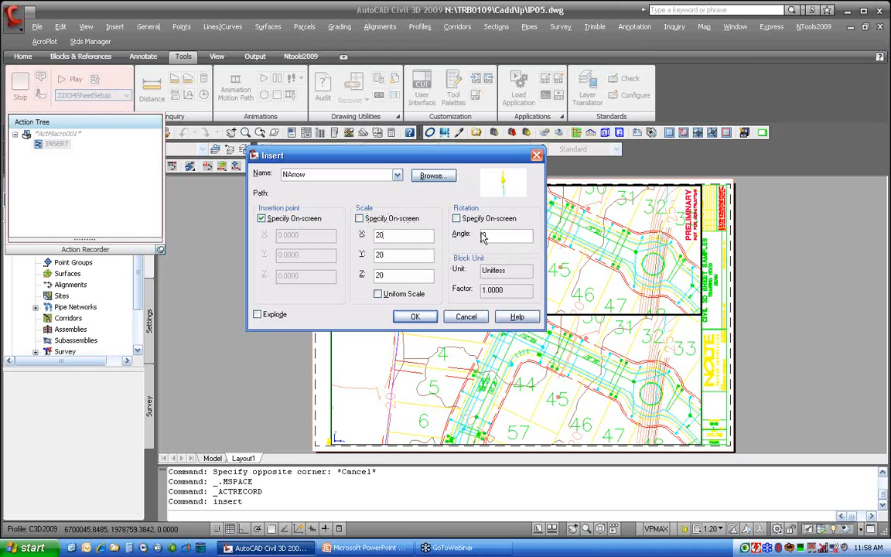
pyautogui.click(417, 317)
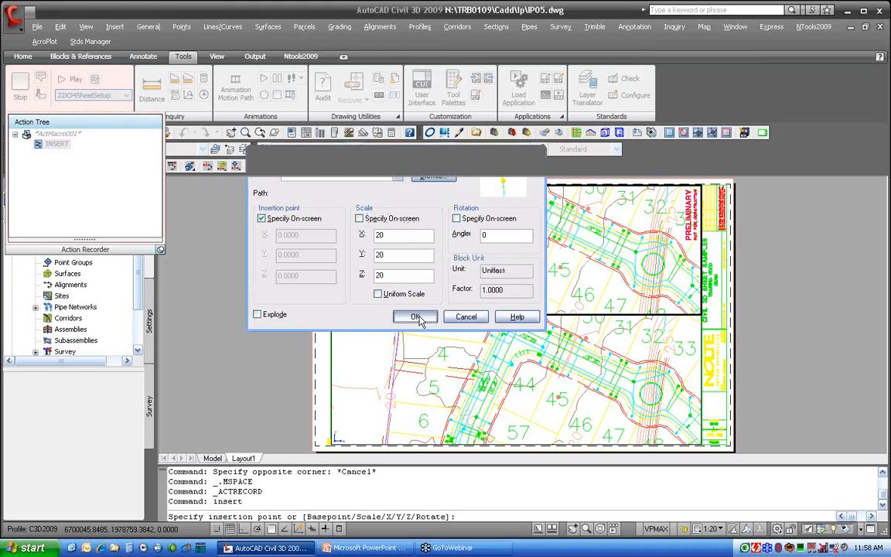
# Place the NArrow block in the upper viewport near the sheet's upper left area
pyautogui.click(365, 240)
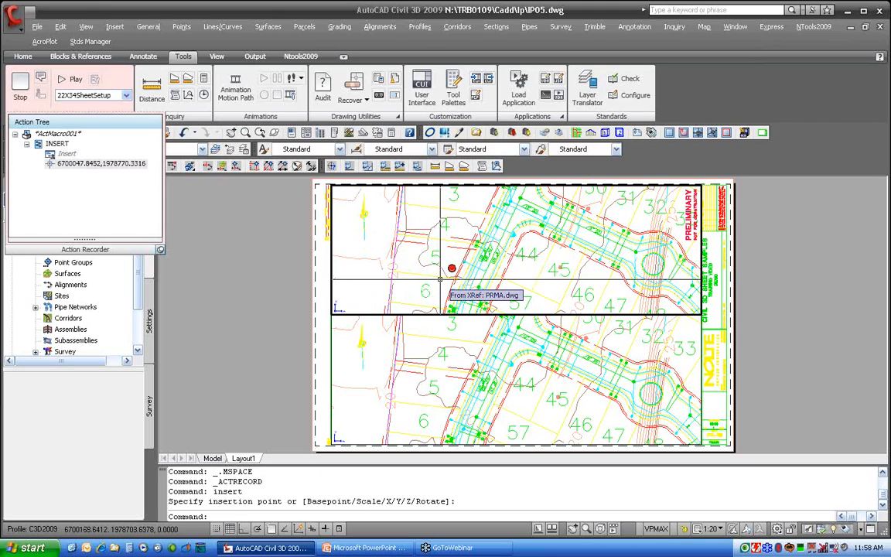
# Run CHSPACE on the north arrow to move it from model space to paper space
pyautogui.write('chspace')
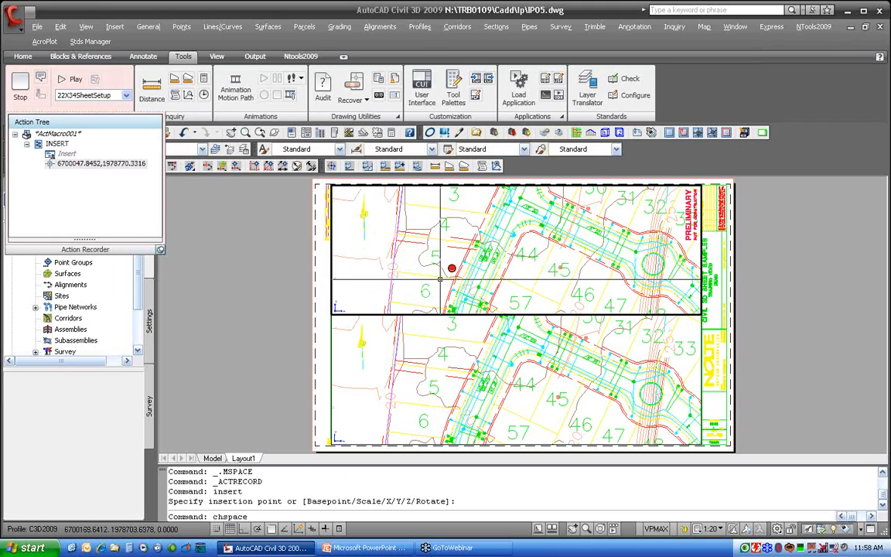
pyautogui.press('Return')
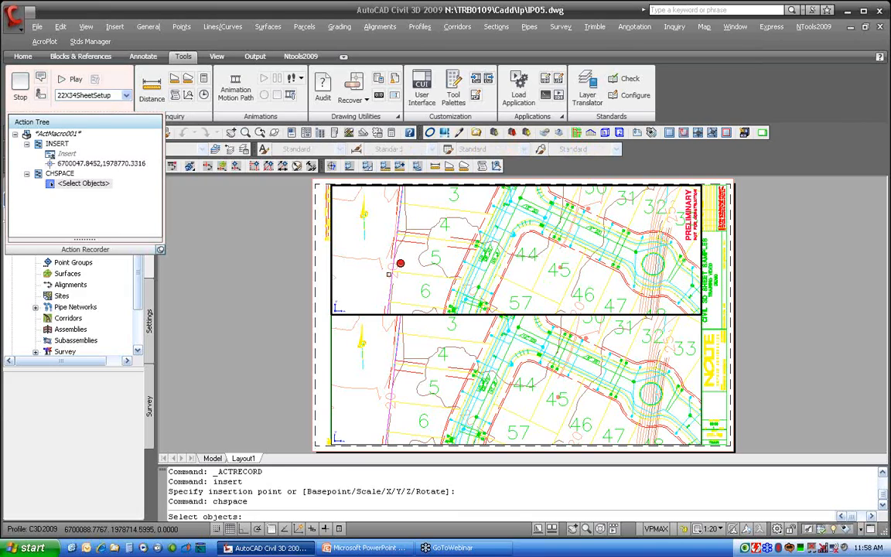
pyautogui.click(365, 232)
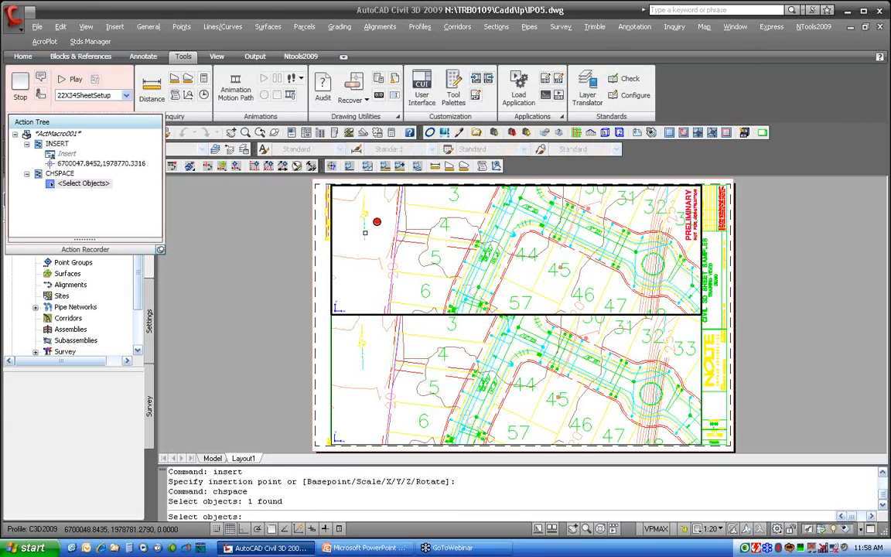
pyautogui.press('Return')
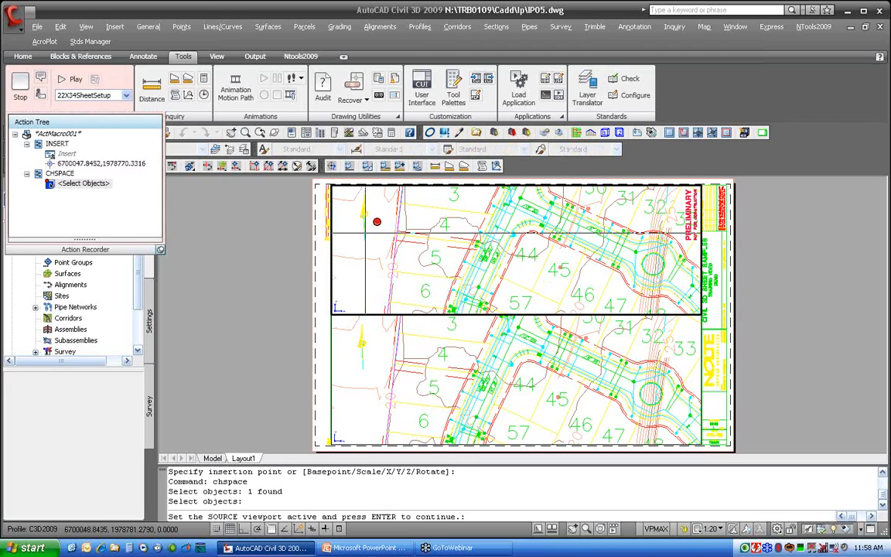
pyautogui.press('Return')
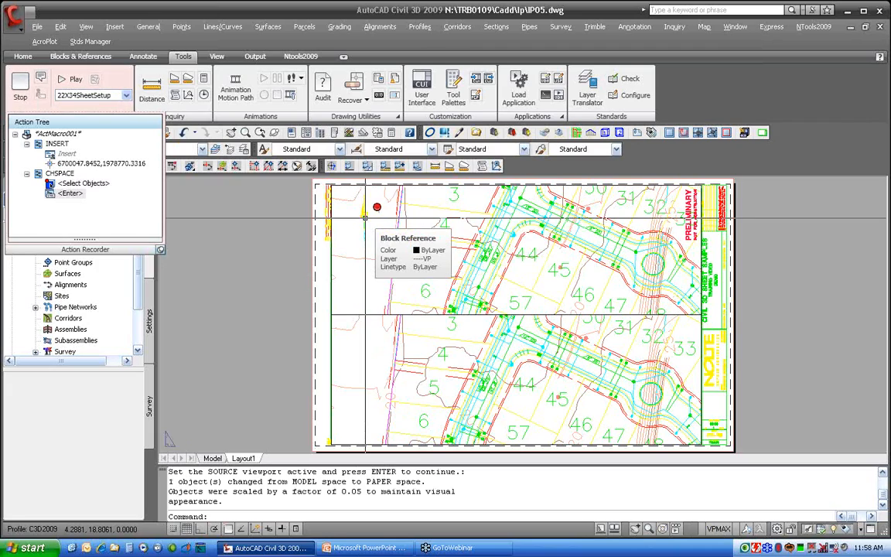
# Stop recording and save the action macro with the command name northArroaw1
pyautogui.click(20, 85)
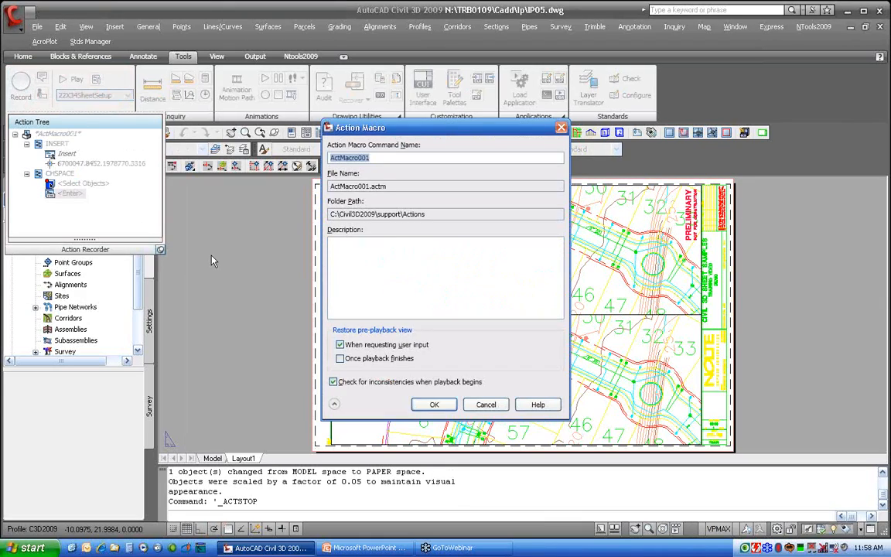
pyautogui.write('no')
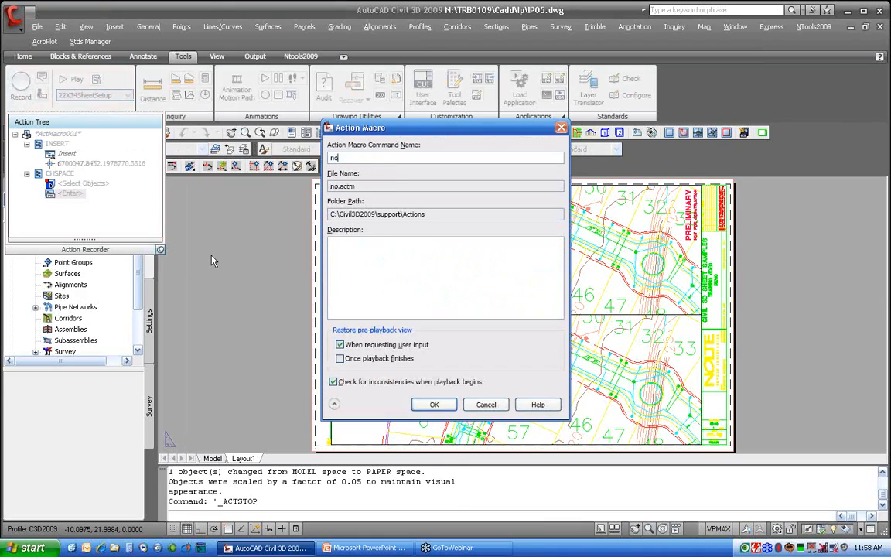
pyautogui.write('rthArroaw1')
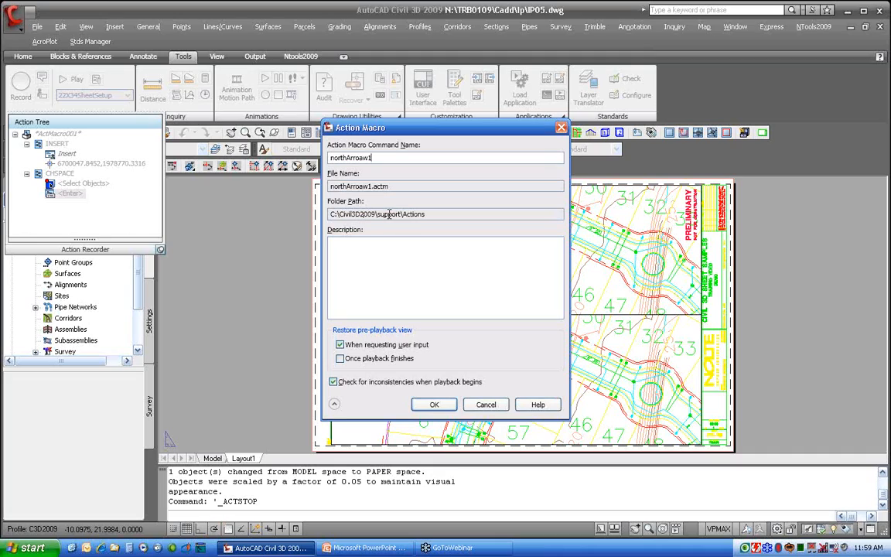
pyautogui.doubleClick(413, 213)
pyautogui.click(432, 406)
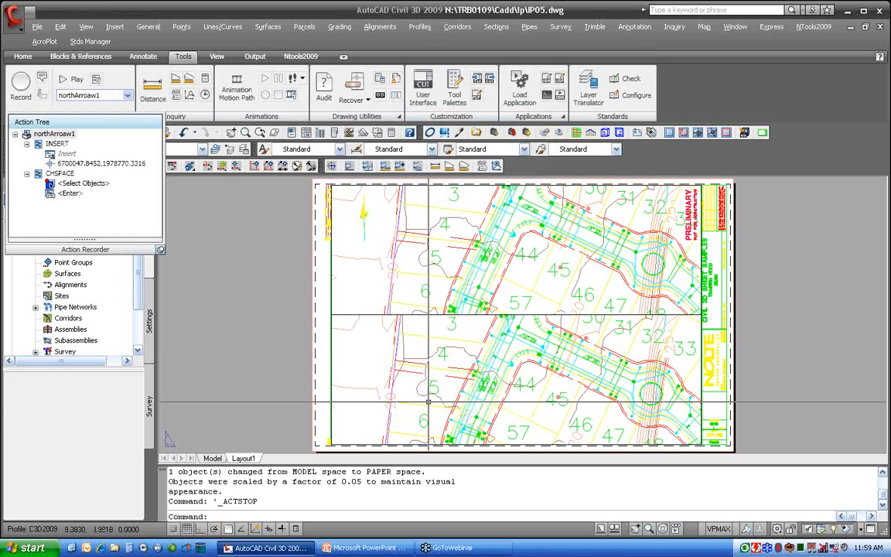
# Move the north arrow off the sheet to its left
pyautogui.click(365, 239)
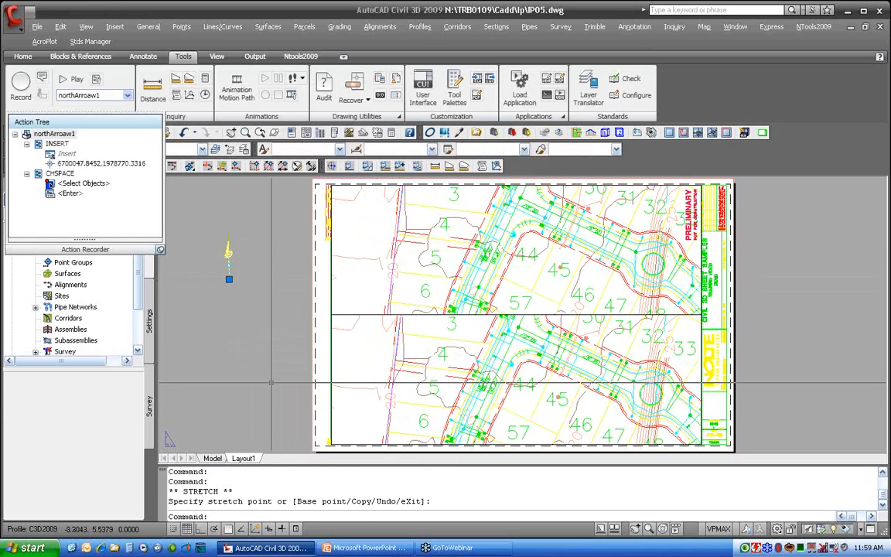
pyautogui.press('Escape')
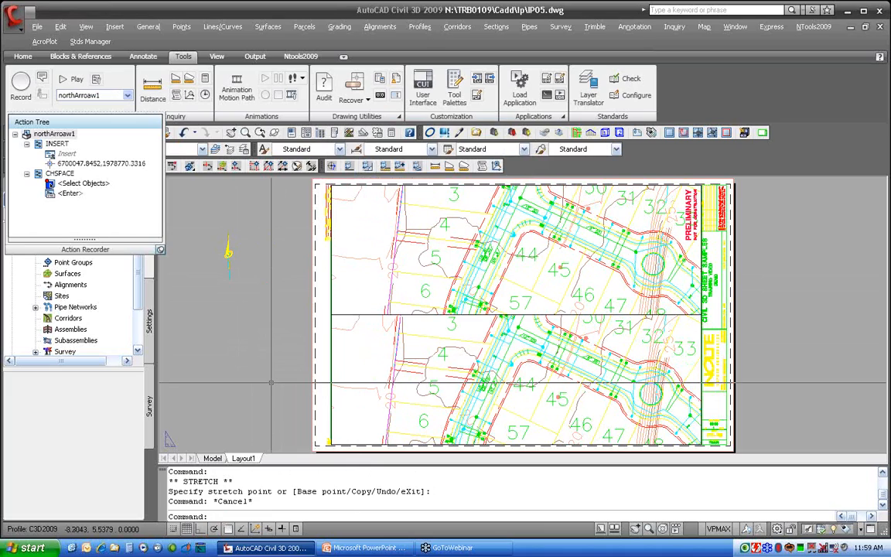
# Play the northArroaw1 macro, set a uniform scale of 20 in the Insert dialog, and acknowledge completion
pyautogui.click(75, 80)
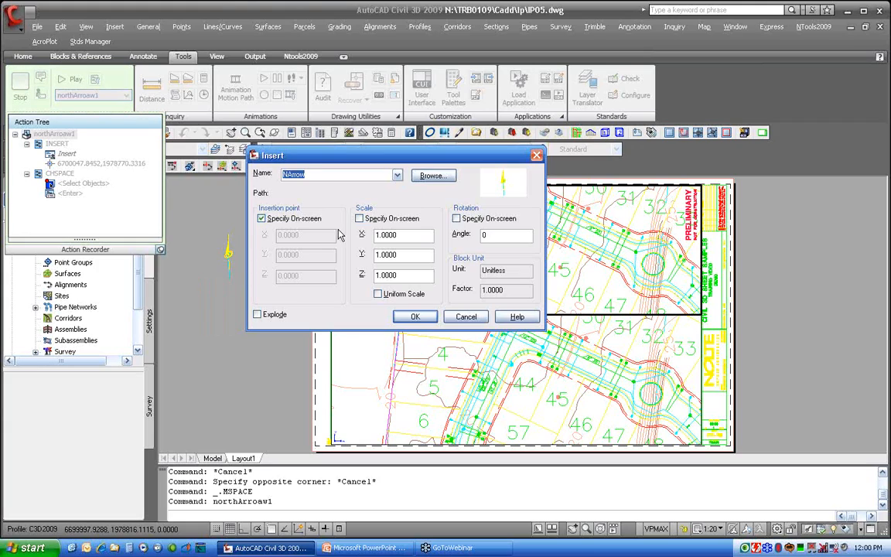
pyautogui.doubleClick(389, 235)
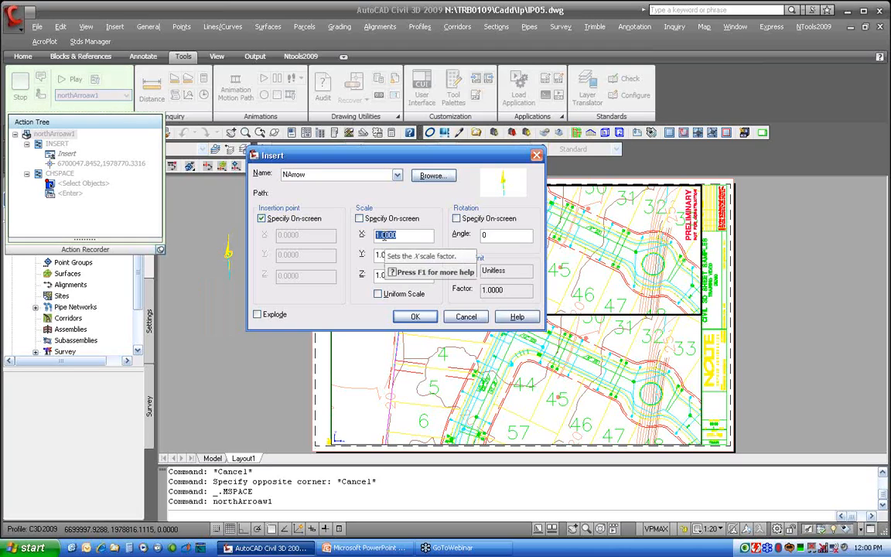
pyautogui.write('20')
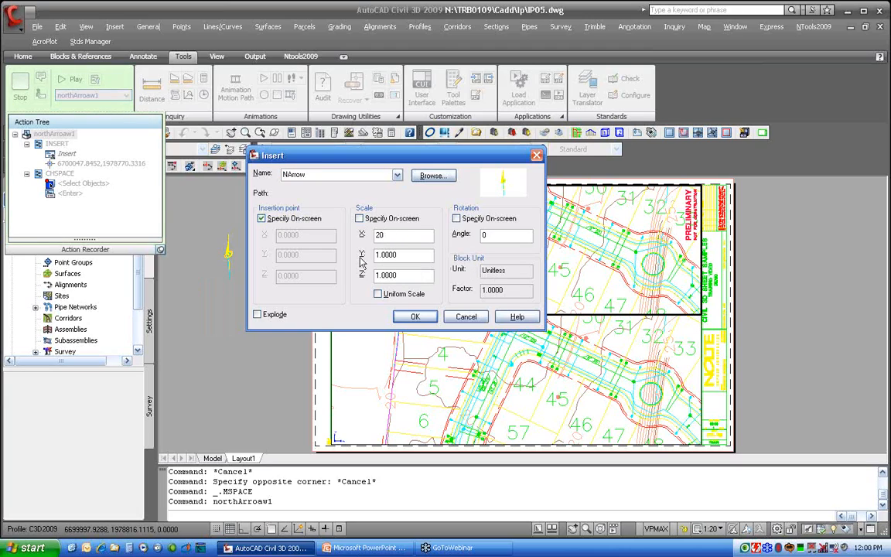
pyautogui.click(378, 294)
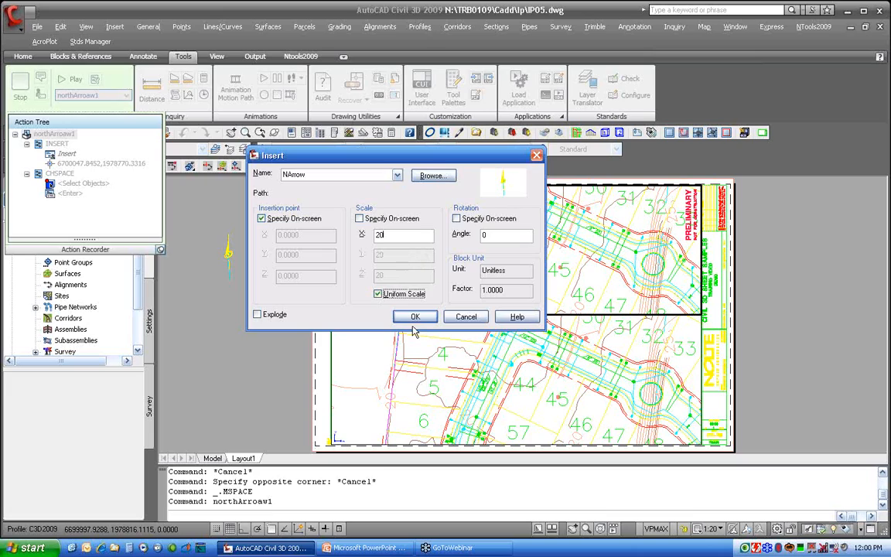
pyautogui.click(415, 317)
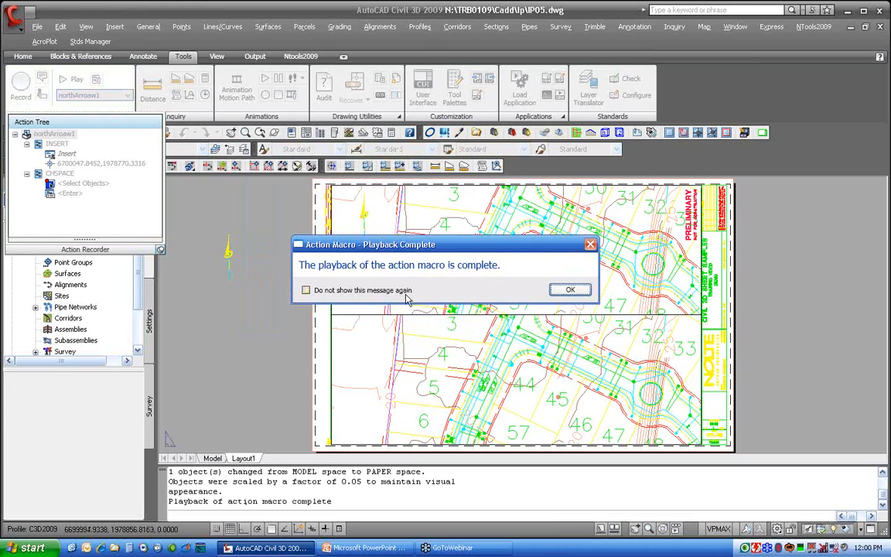
pyautogui.click(559, 292)
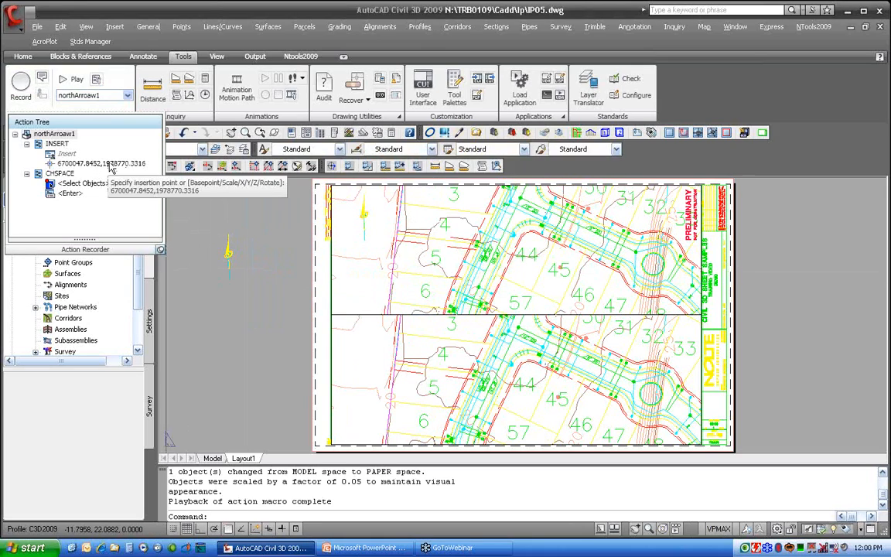
# Move the newly played-back north arrow off the sheet to the left
pyautogui.click(365, 225)
pyautogui.click(364, 241)
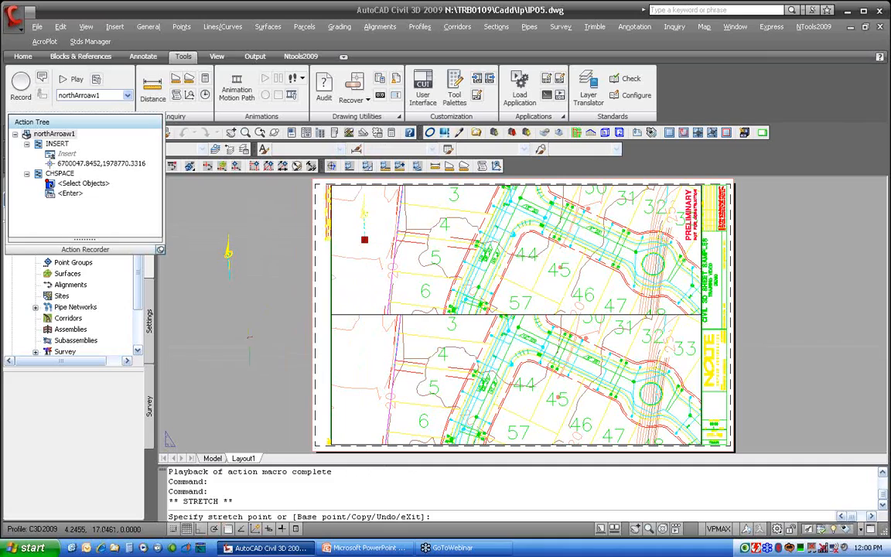
pyautogui.click(249, 364)
pyautogui.press('Escape')
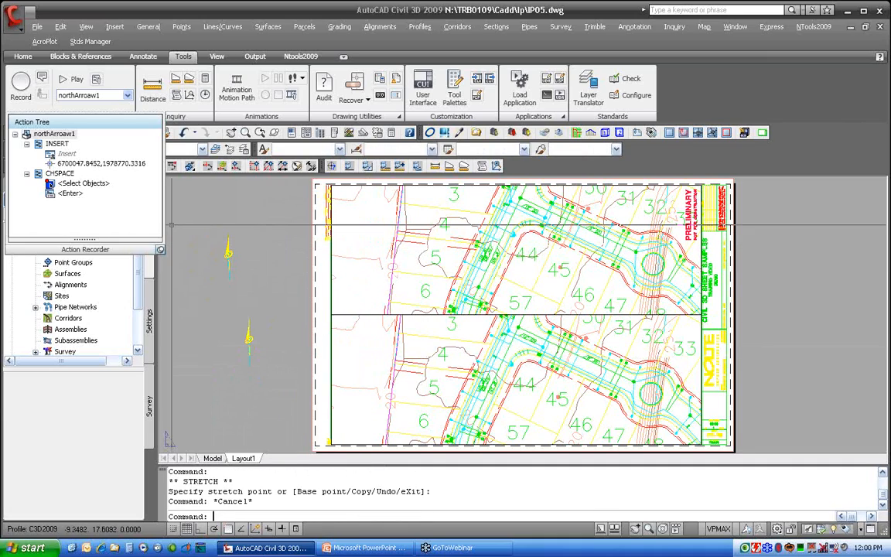
# Set the macro's recorded insertion point action to request user input
pyautogui.rightClick(106, 164)
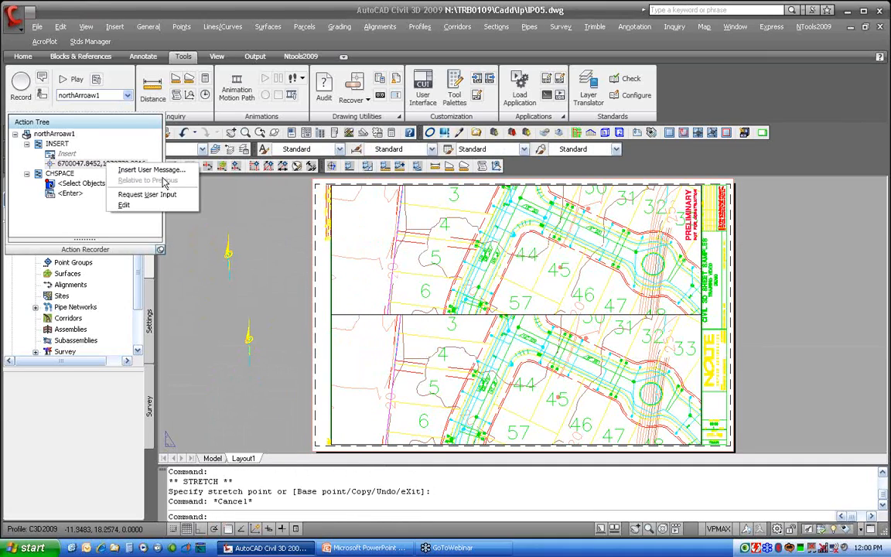
pyautogui.click(84, 166)
pyautogui.rightClick(84, 166)
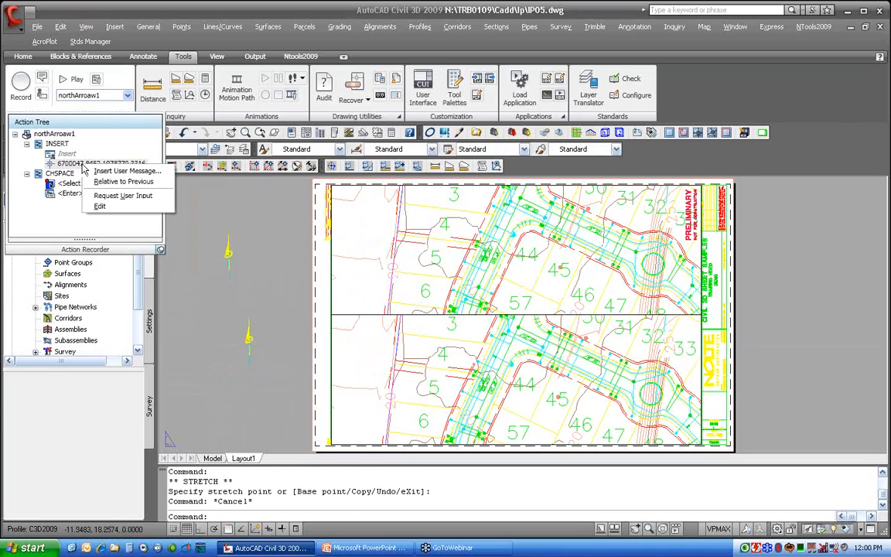
pyautogui.click(140, 197)
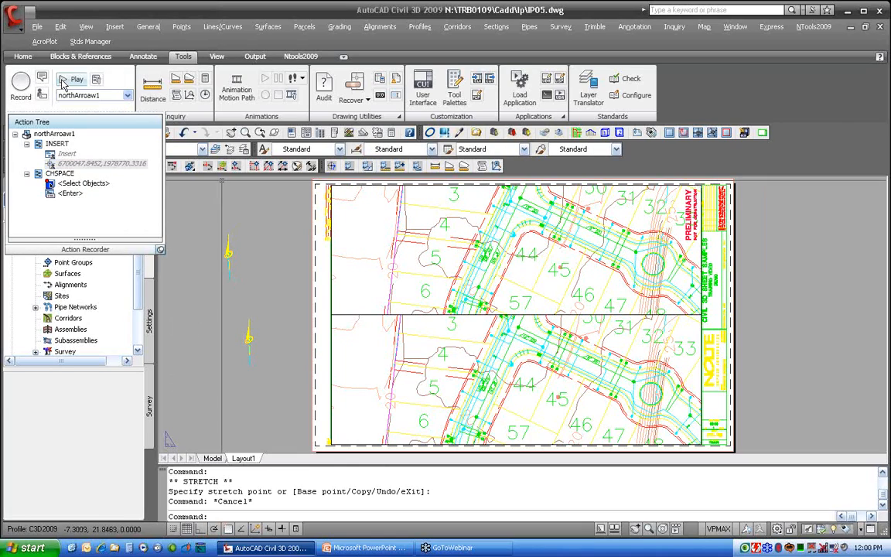
# Activate the upper viewport and play northArroaw1, entering scale 20, picking an insertion point, and acknowledging completion
pyautogui.doubleClick(370, 280)
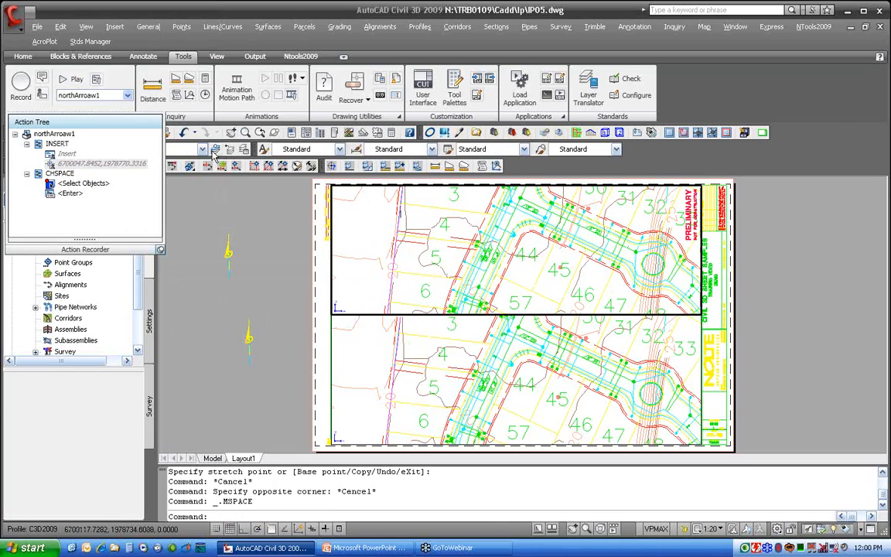
pyautogui.click(69, 78)
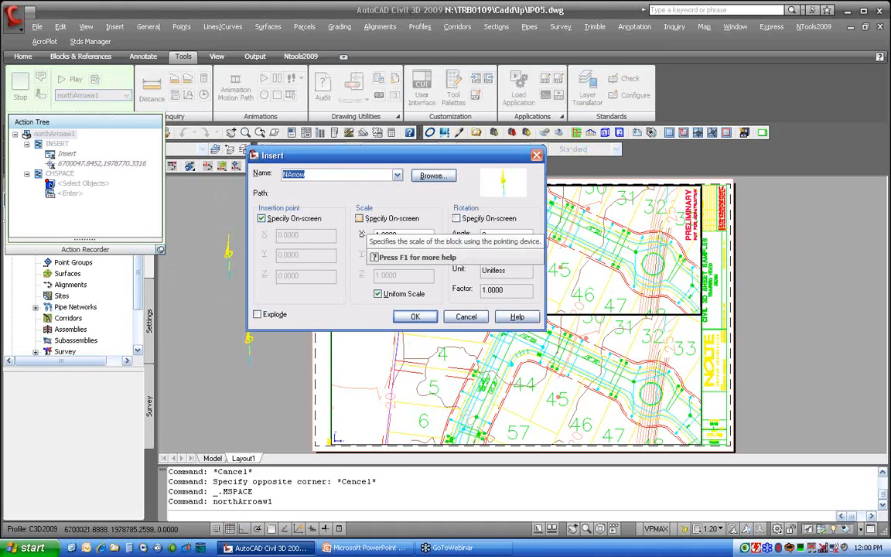
pyautogui.doubleClick(396, 236)
pyautogui.write('20')
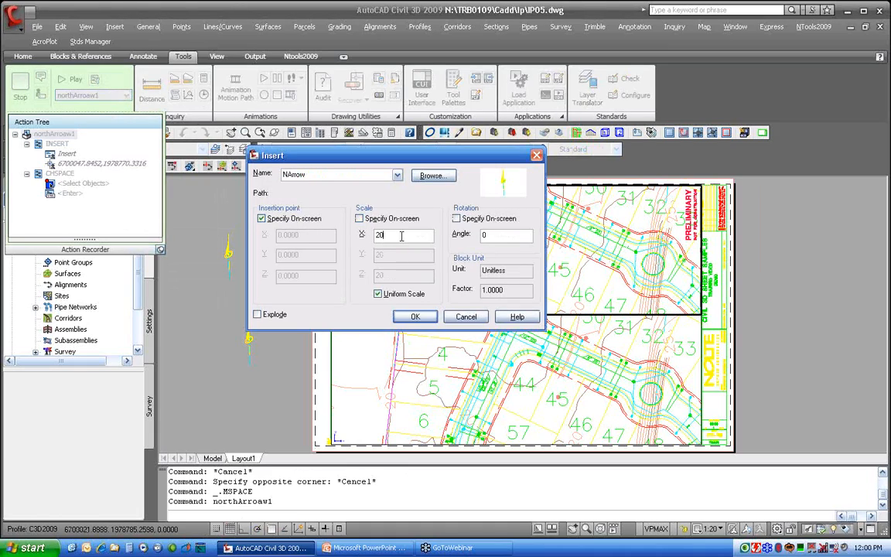
pyautogui.click(410, 316)
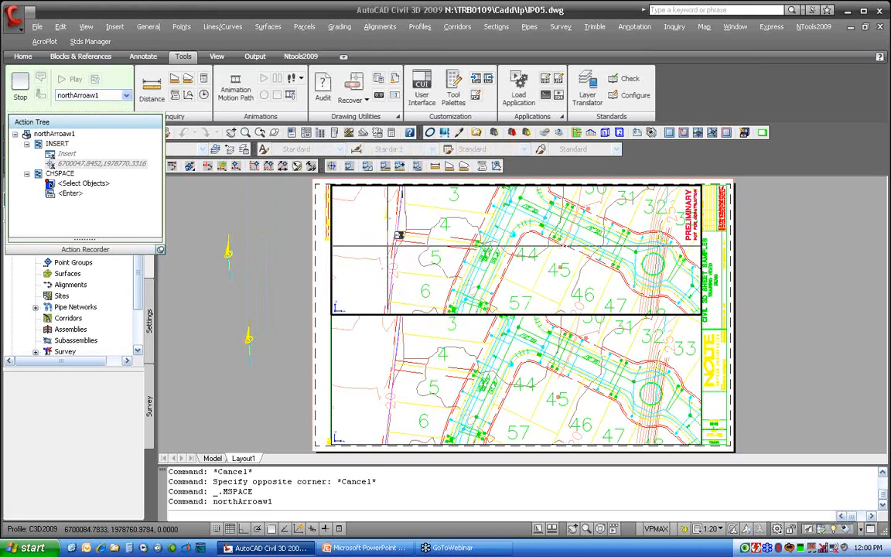
pyautogui.click(364, 277)
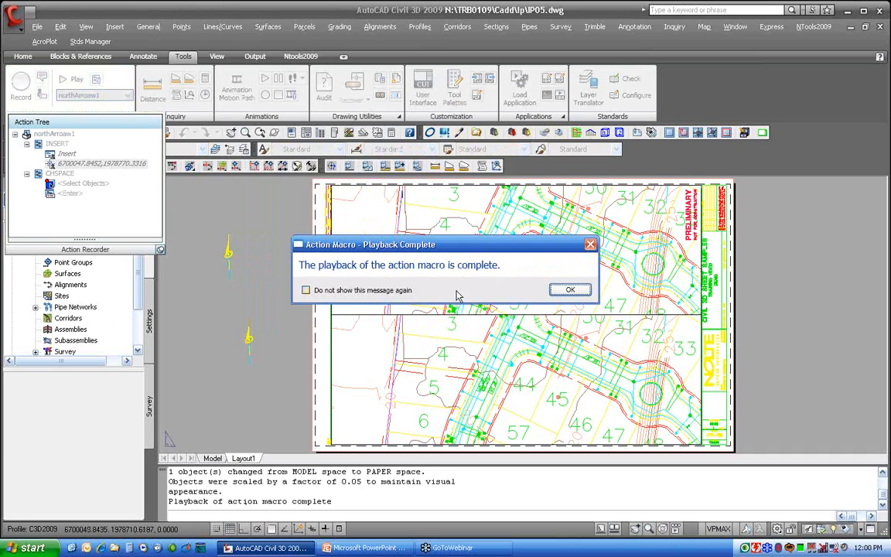
pyautogui.click(570, 290)
# Move the third north arrow off the sheet to the left
pyautogui.click(365, 277)
pyautogui.click(364, 277)
pyautogui.click(269, 241)
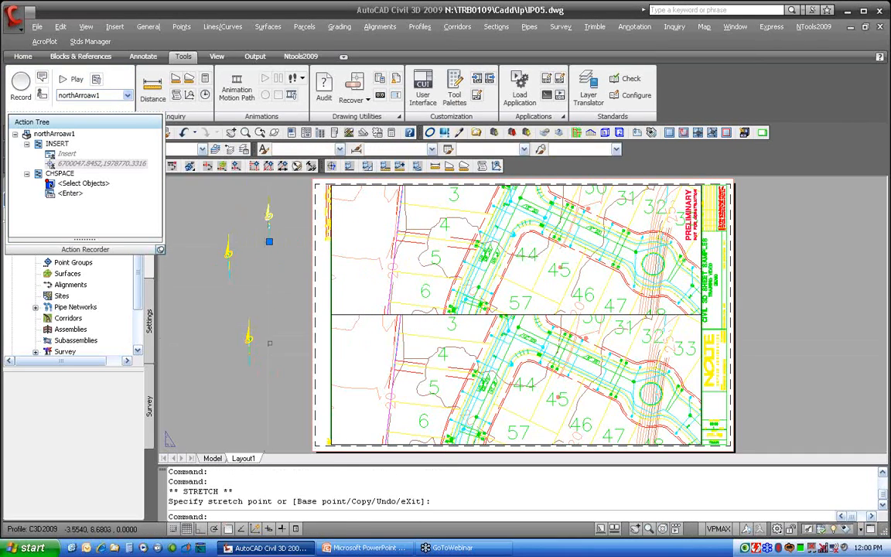
pyautogui.press('Escape')
pyautogui.press('Escape')
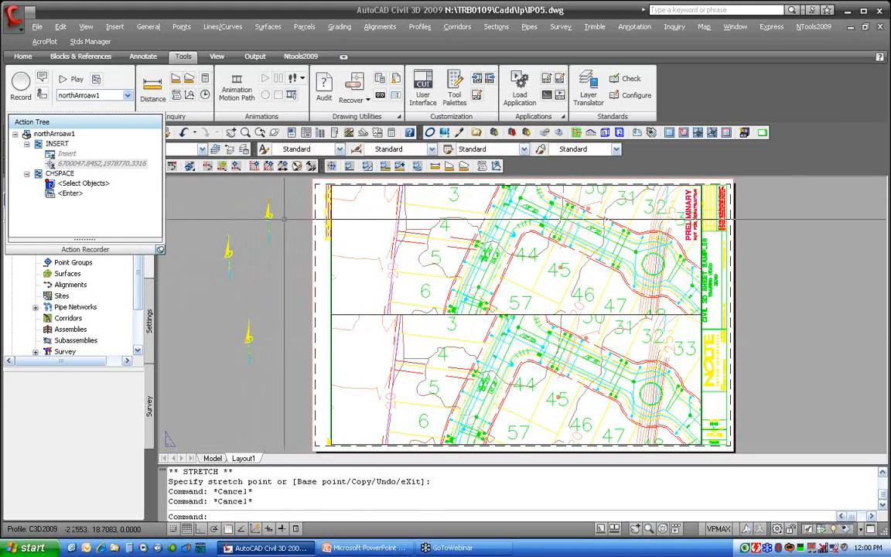
# Activate the upper viewport, start recording a new macro, and run -INSERT with block name Narrow
pyautogui.doubleClick(385, 249)
pyautogui.click(21, 85)
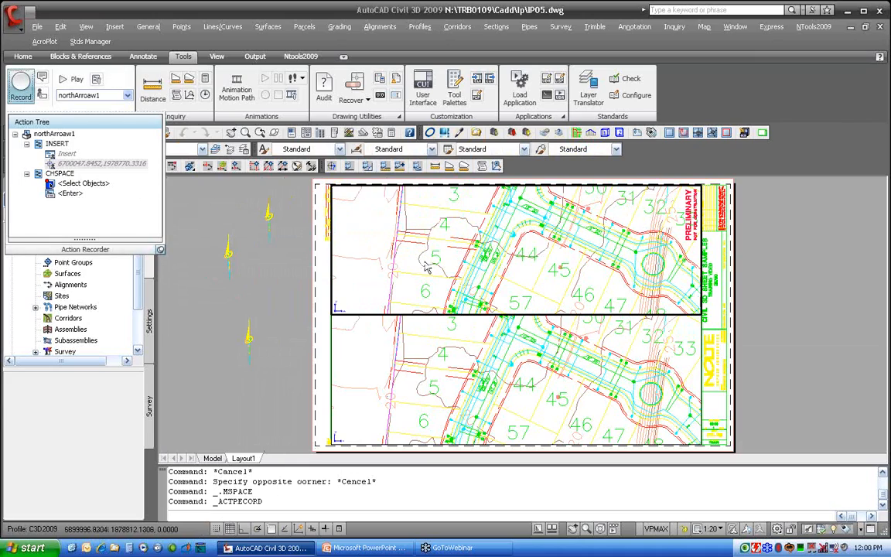
pyautogui.write('-insert')
pyautogui.press('Return')
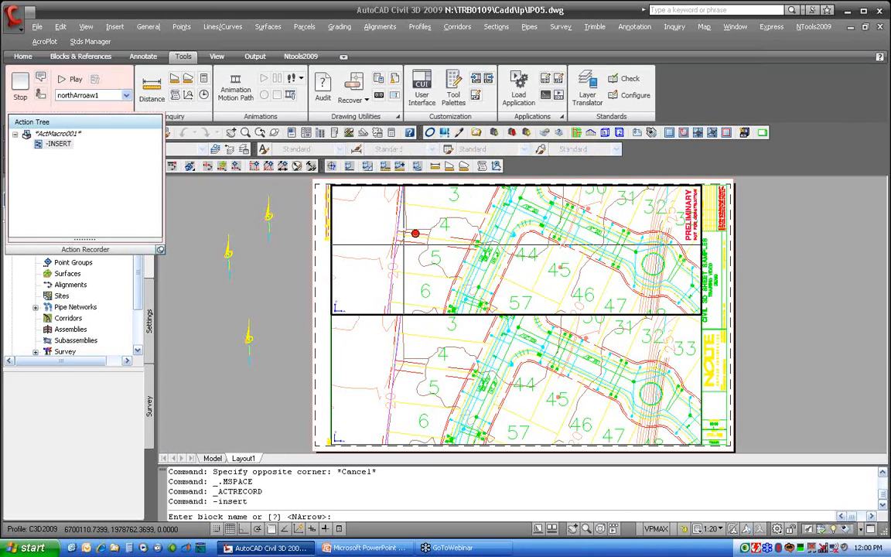
pyautogui.write('narrow')
pyautogui.press('Return')
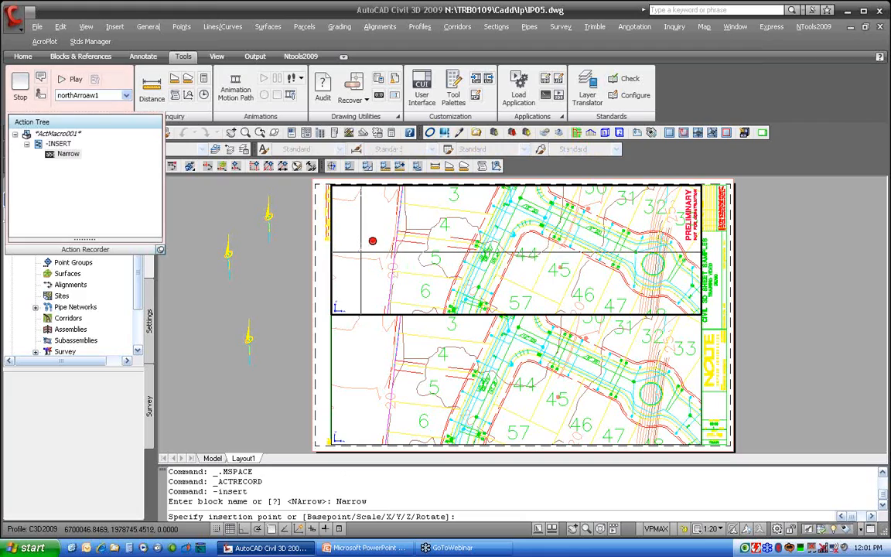
# Pick the north arrow's insertion point in the upper viewport, with X scale 20, default Y scale and rotation 0
pyautogui.click(361, 255)
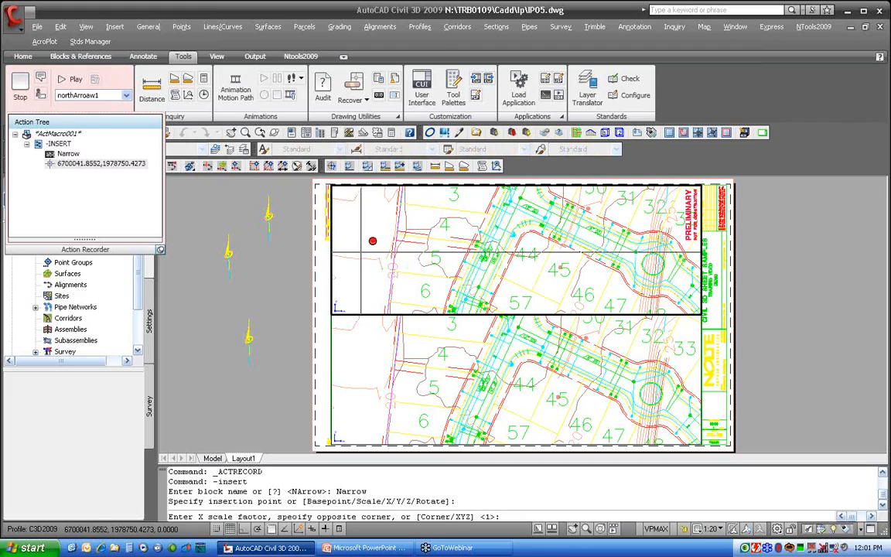
pyautogui.press('Return')
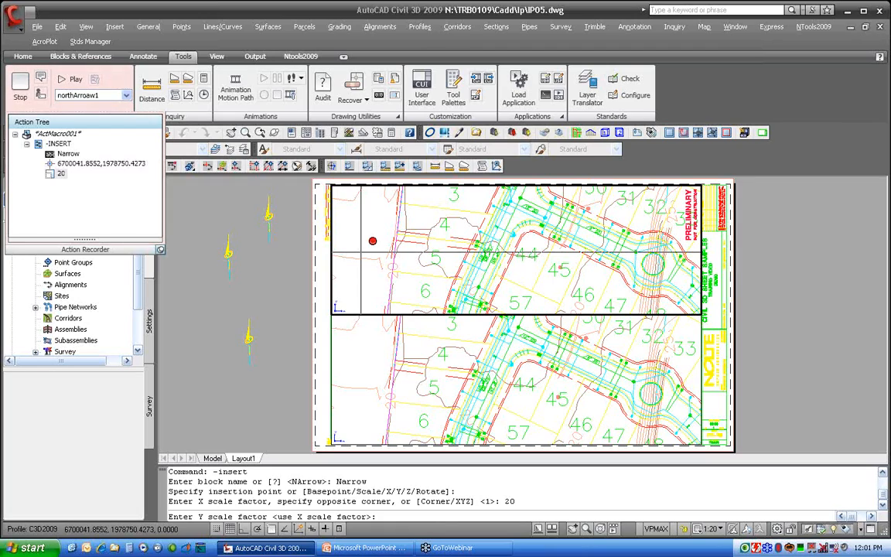
pyautogui.press('Return')
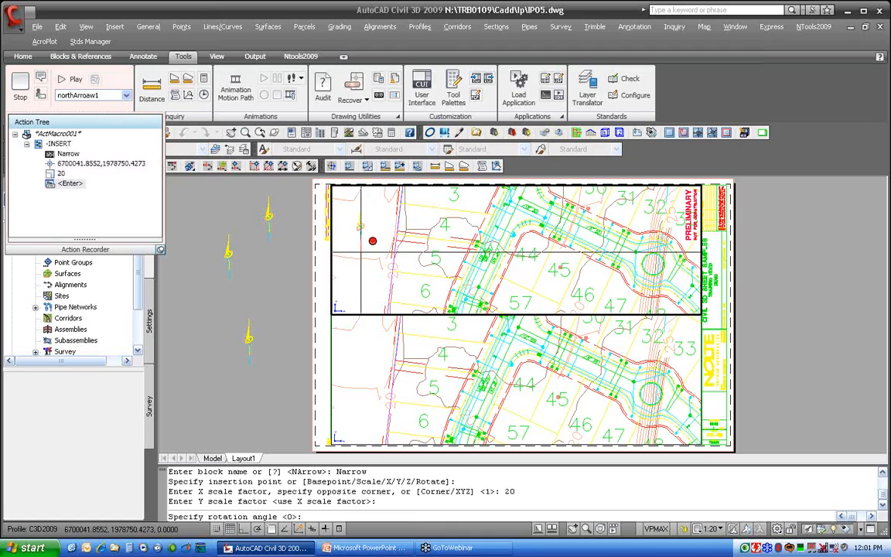
pyautogui.write('0')
pyautogui.press('Return')
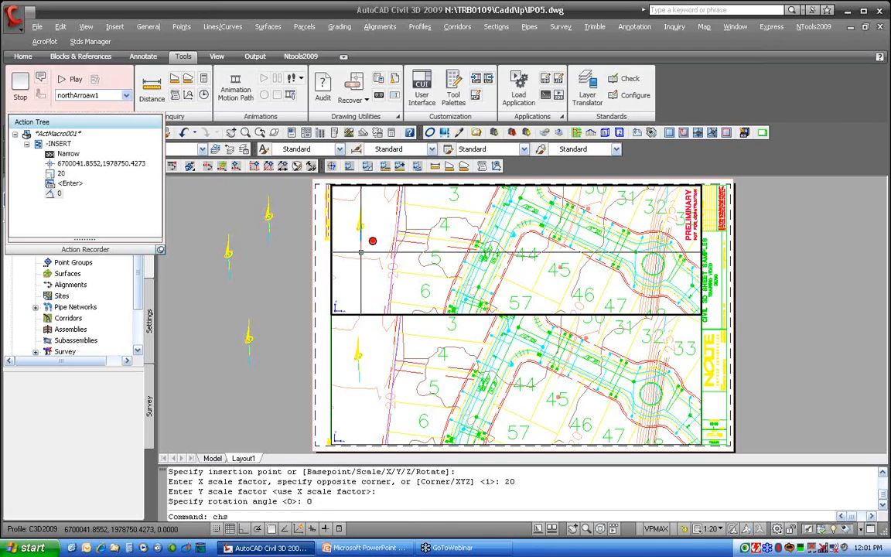
# Run CHSPACE on the inserted north arrow to move it from model space to paper space
pyautogui.write('chspace')
pyautogui.press('Return')
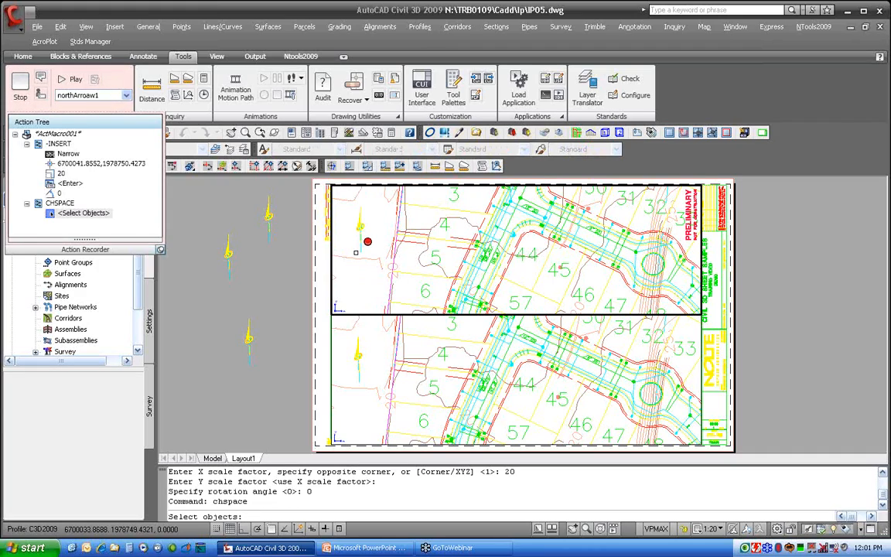
pyautogui.click(356, 252)
pyautogui.press('Return')
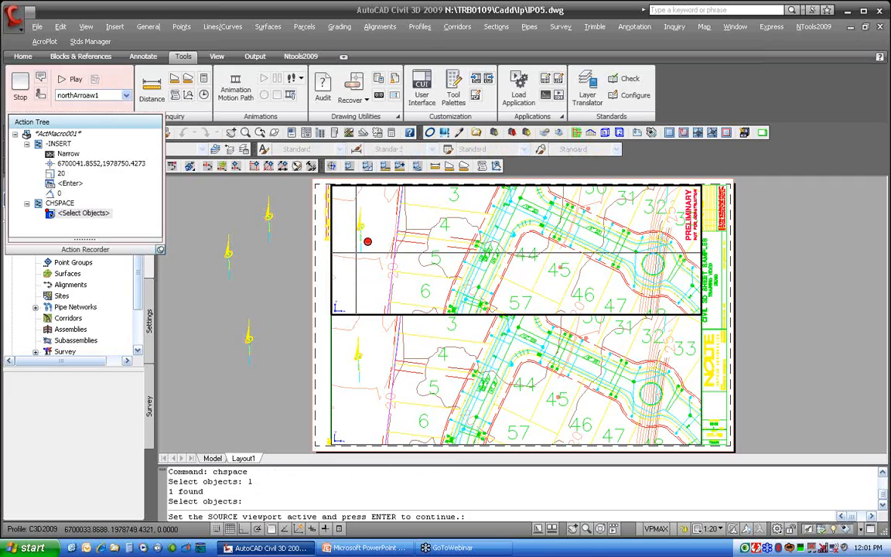
pyautogui.press('Return')
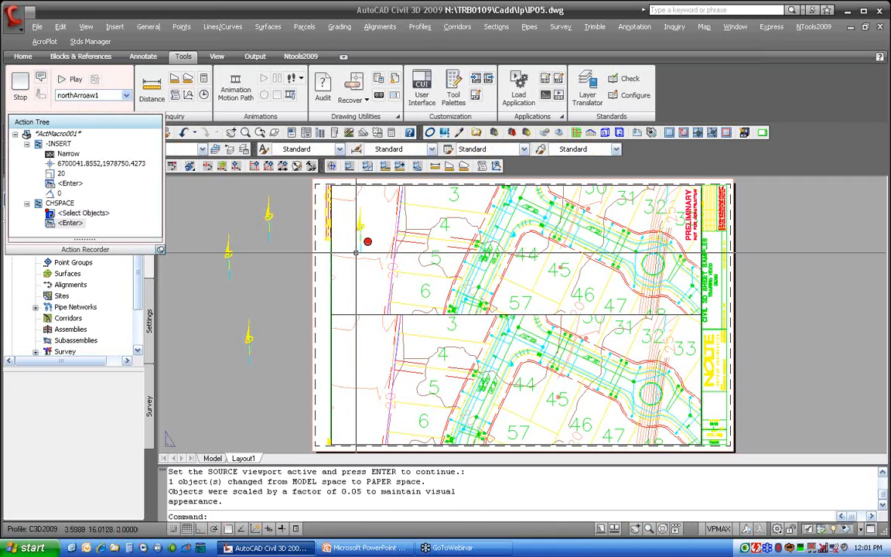
# Stop recording and save the macro as NorthArrow2
pyautogui.click(20, 84)
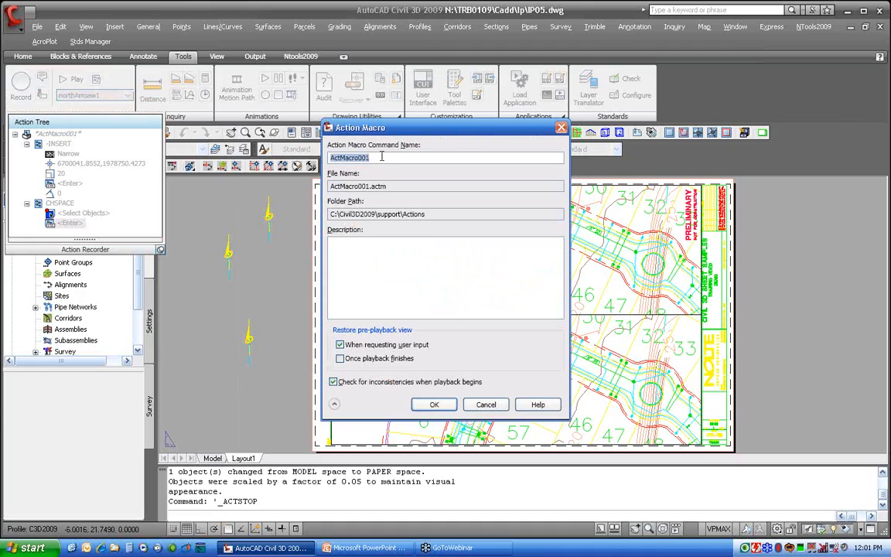
pyautogui.write('North')
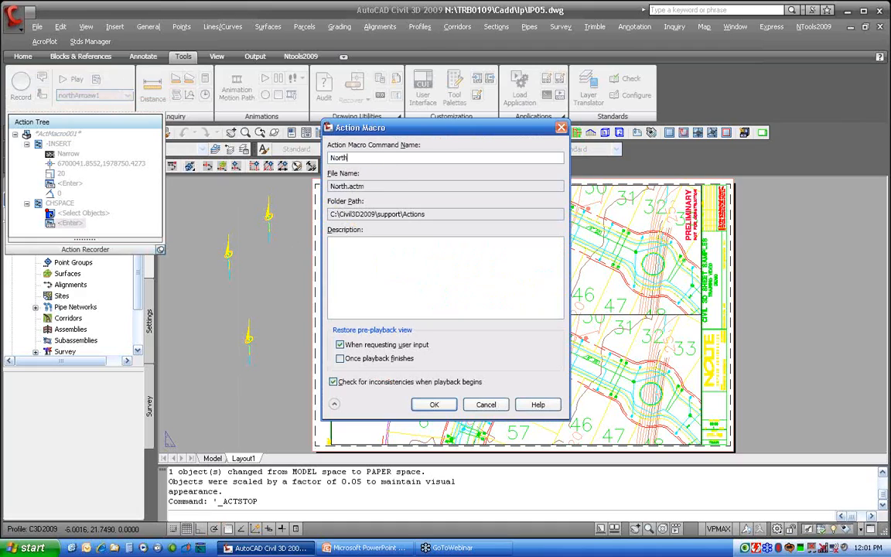
pyautogui.write('Arrow2')
pyautogui.press('Return')
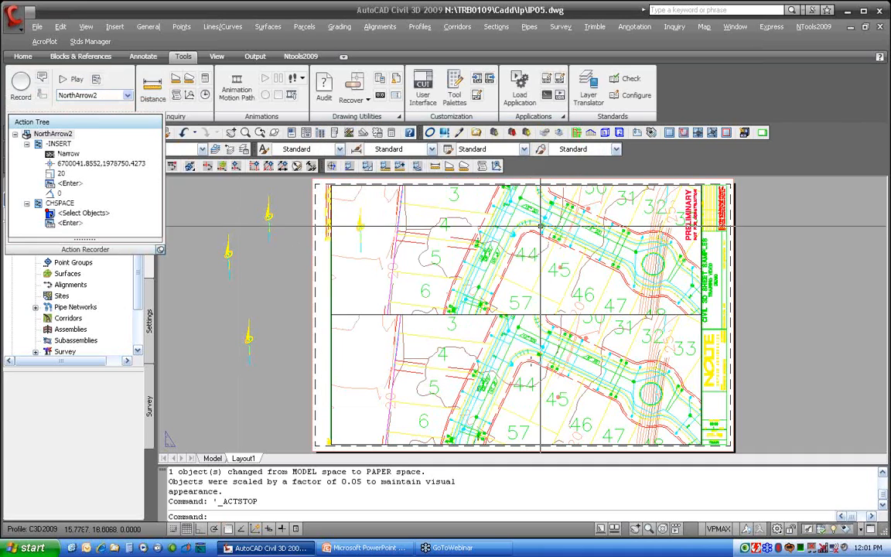
# Stretch the new north arrow off the sheet to the left and play NorthArrow2 with its recorded values
pyautogui.click(359, 248)
pyautogui.click(358, 253)
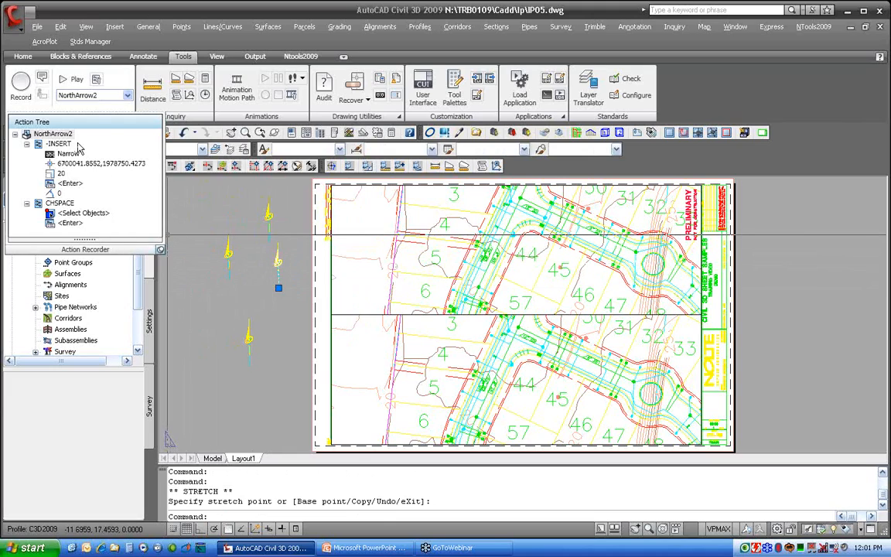
pyautogui.click(74, 79)
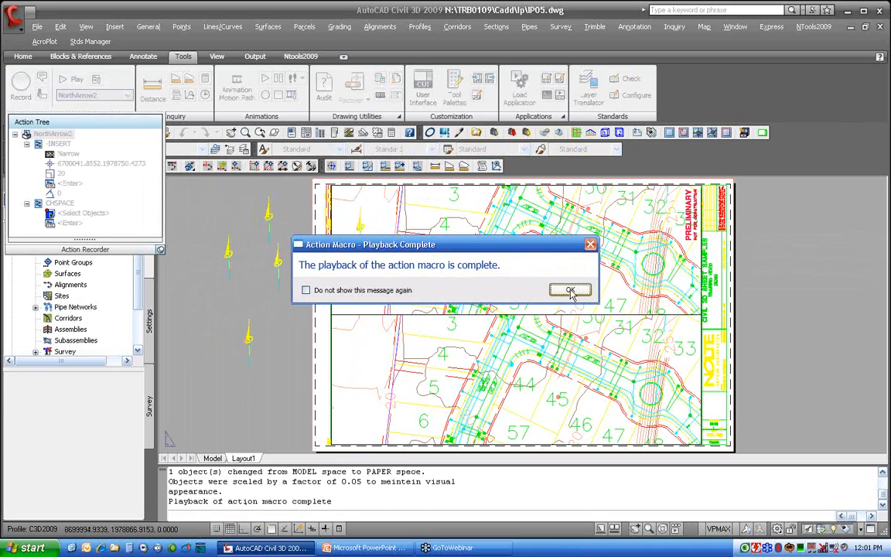
pyautogui.click(570, 289)
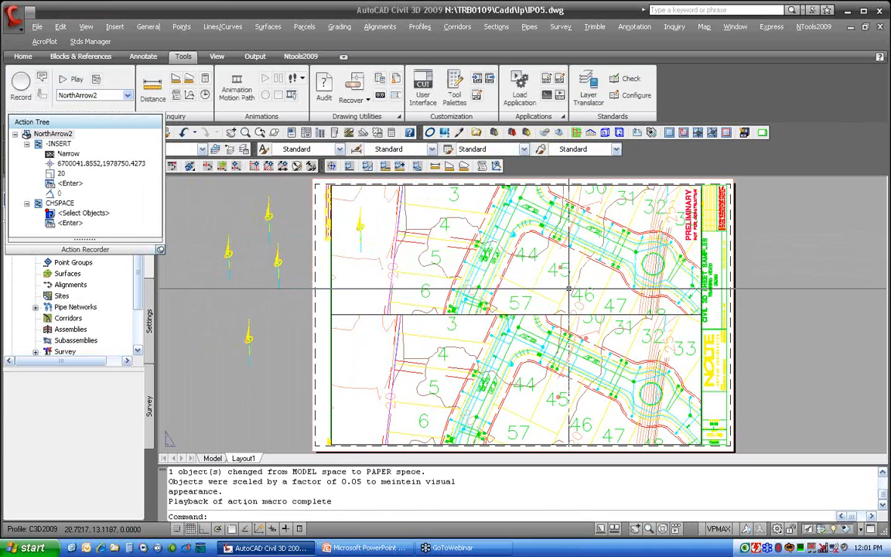
# Move the north arrow placed by the playback off the sheet to the left
pyautogui.click(360, 246)
pyautogui.click(361, 252)
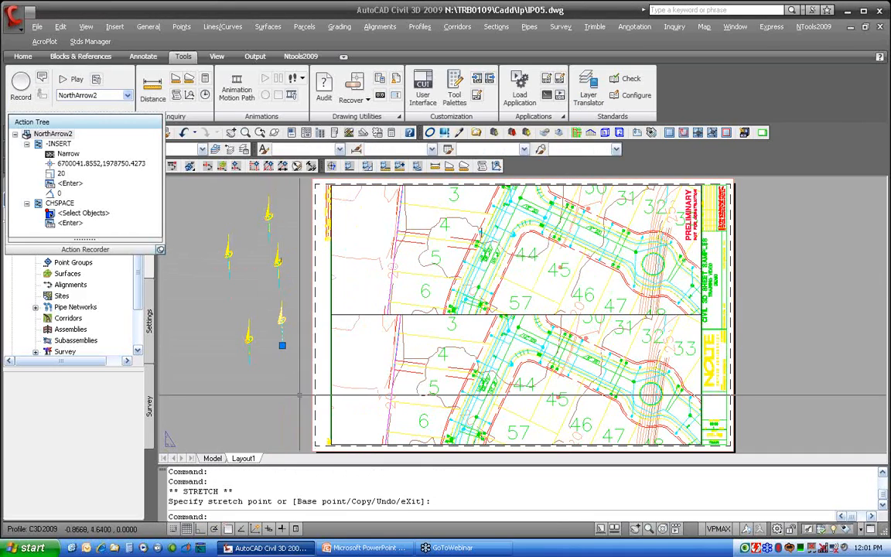
pyautogui.press('Escape')
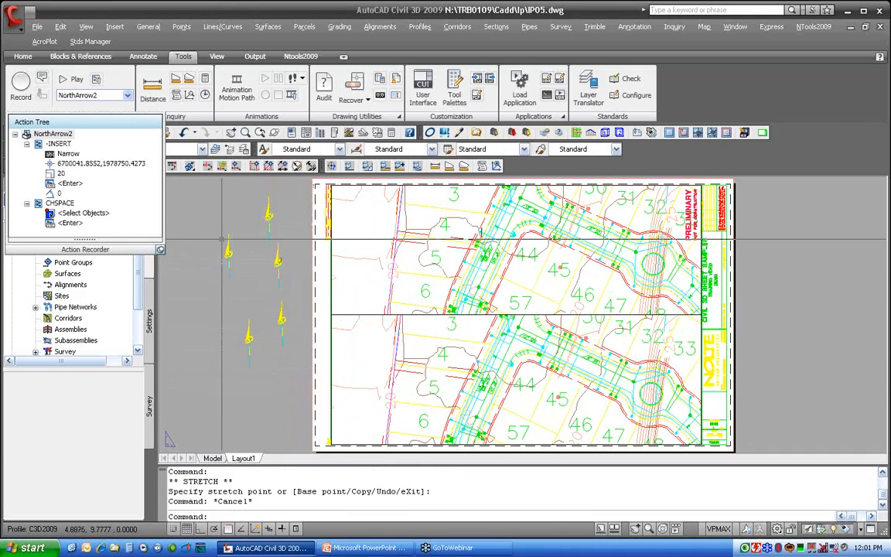
# Set the macro's recorded scale value 20 to request user input
pyautogui.rightClick(62, 175)
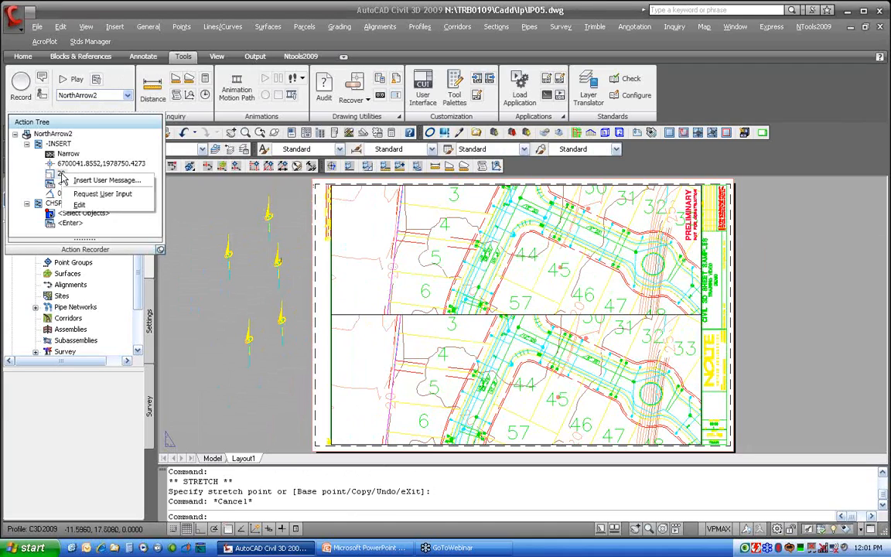
pyautogui.click(98, 195)
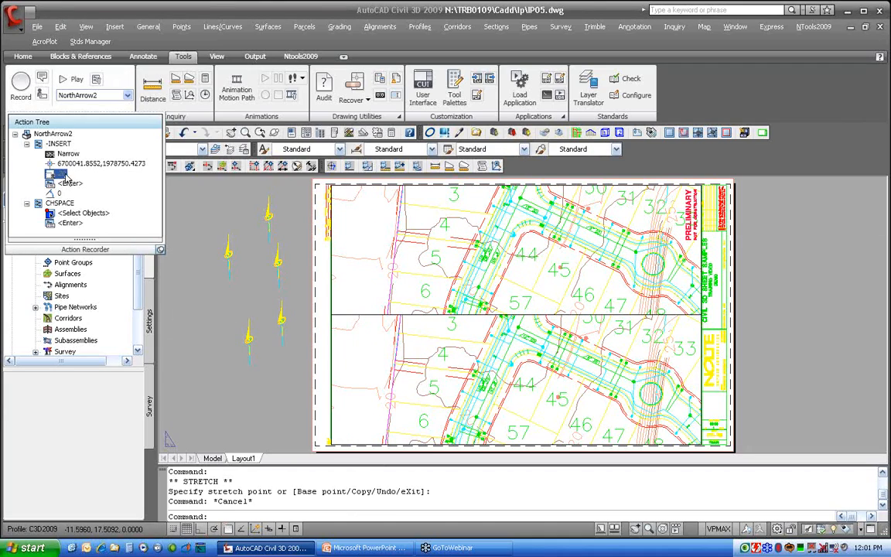
# Insert the user message 'Enter the scale for the north arrow' before the scale entry in NorthArrow2
pyautogui.rightClick(67, 175)
pyautogui.click(108, 181)
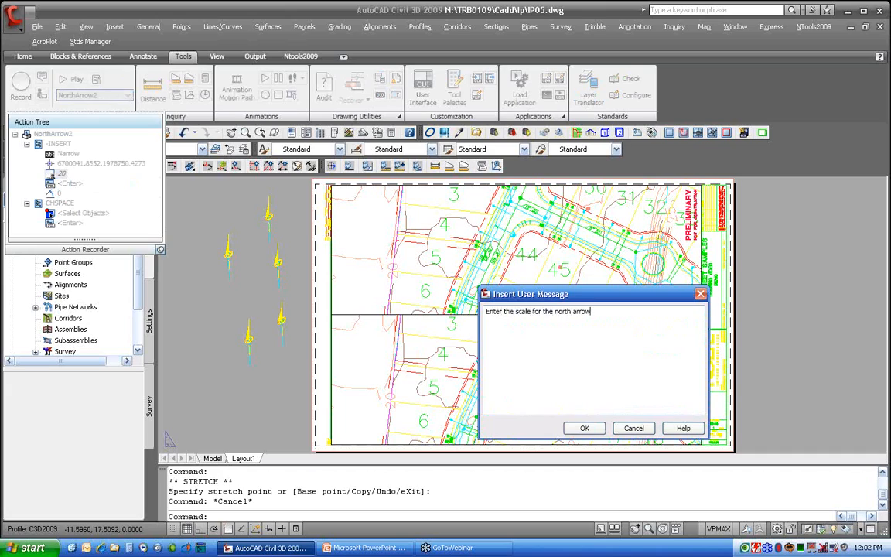
pyautogui.click(585, 428)
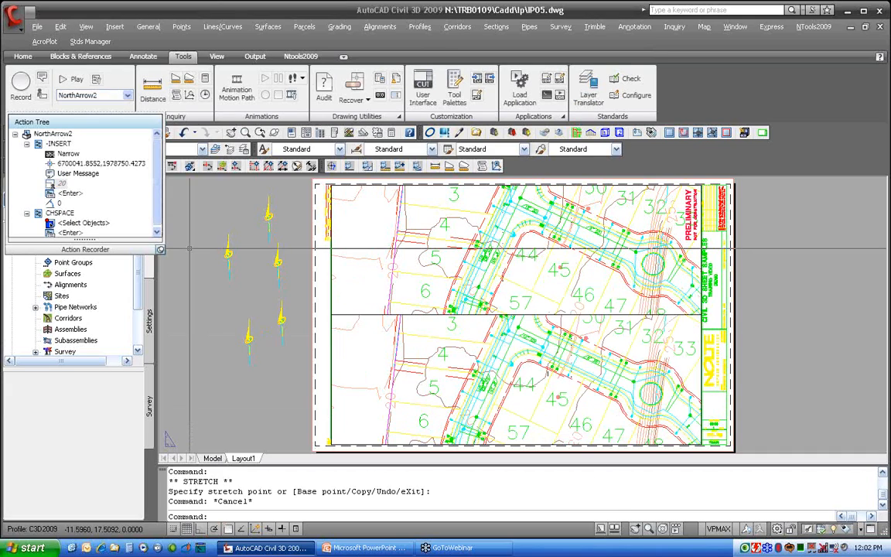
# Try to play NorthArrow2 and stop playback at the settings inconsistency prompt
pyautogui.click(66, 84)
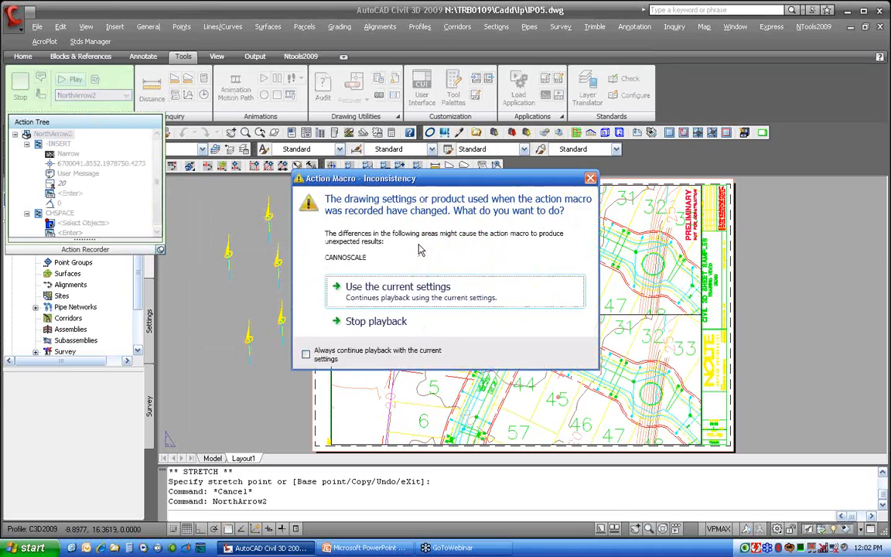
pyautogui.click(396, 322)
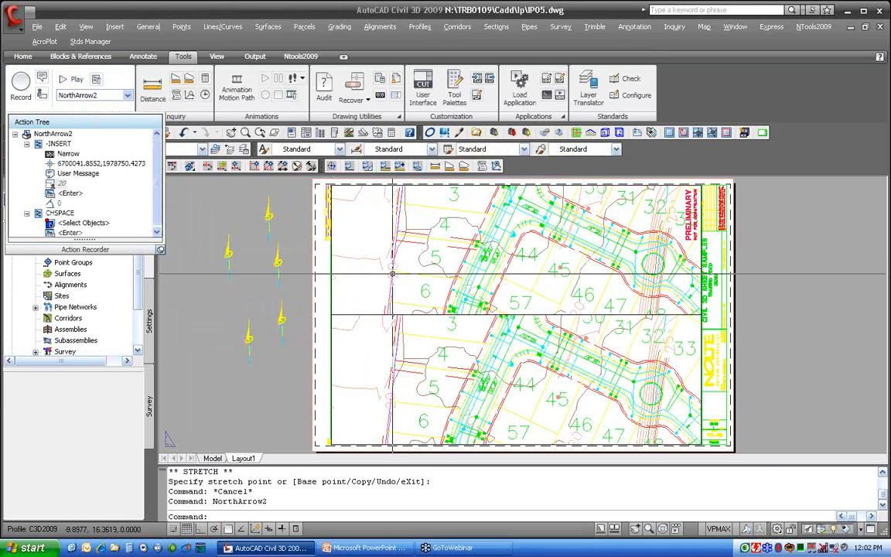
# Play NorthArrow2, continue past the user message, provide scale 20, and acknowledge completion
pyautogui.click(70, 78)
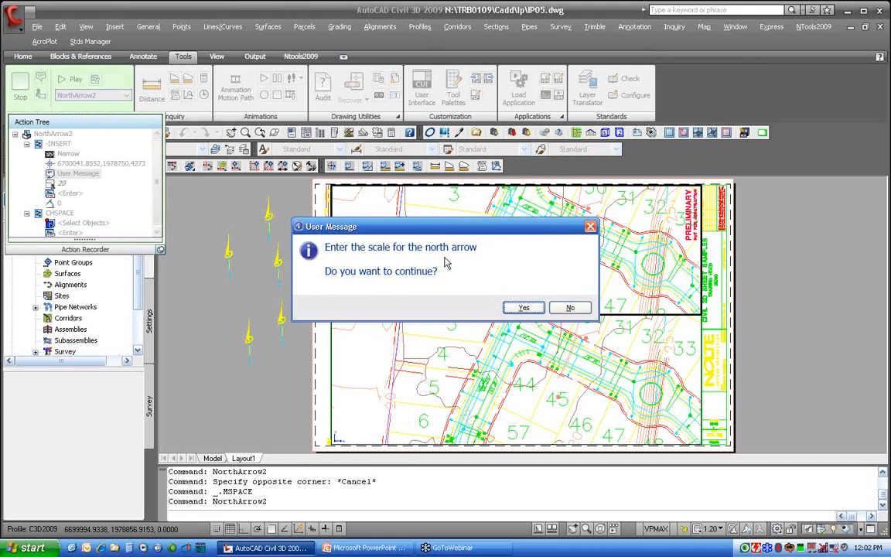
pyautogui.click(525, 307)
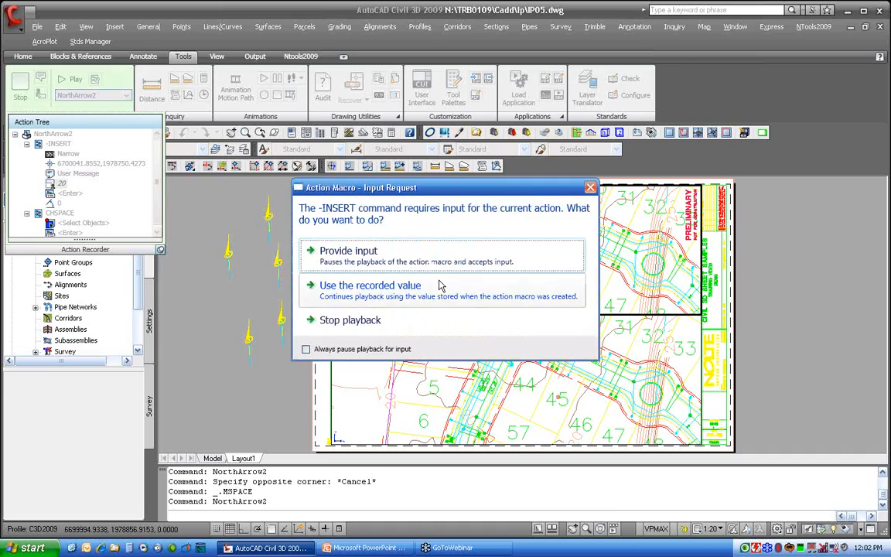
pyautogui.click(350, 258)
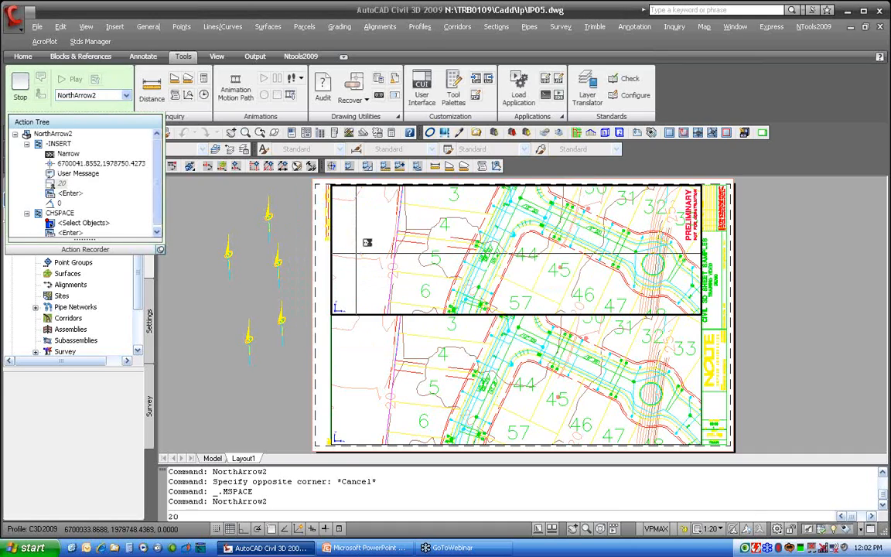
pyautogui.press('Return')
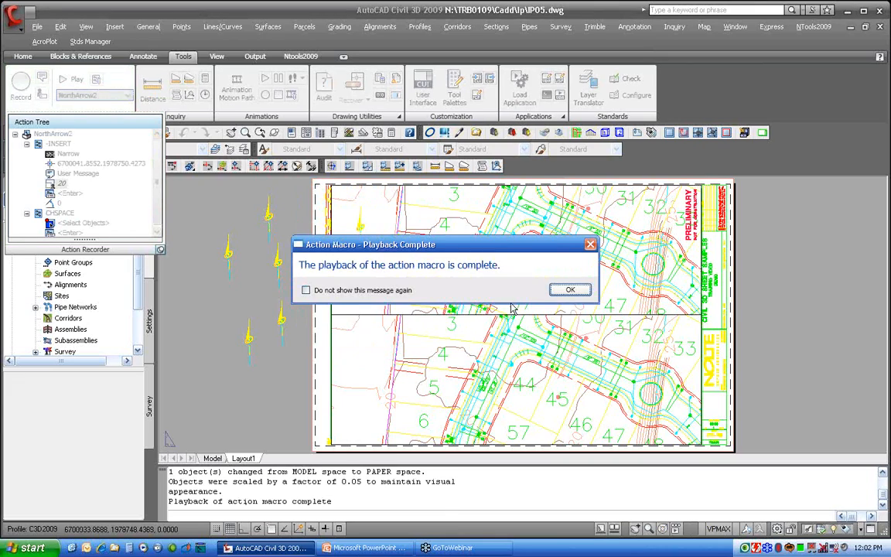
pyautogui.click(580, 290)
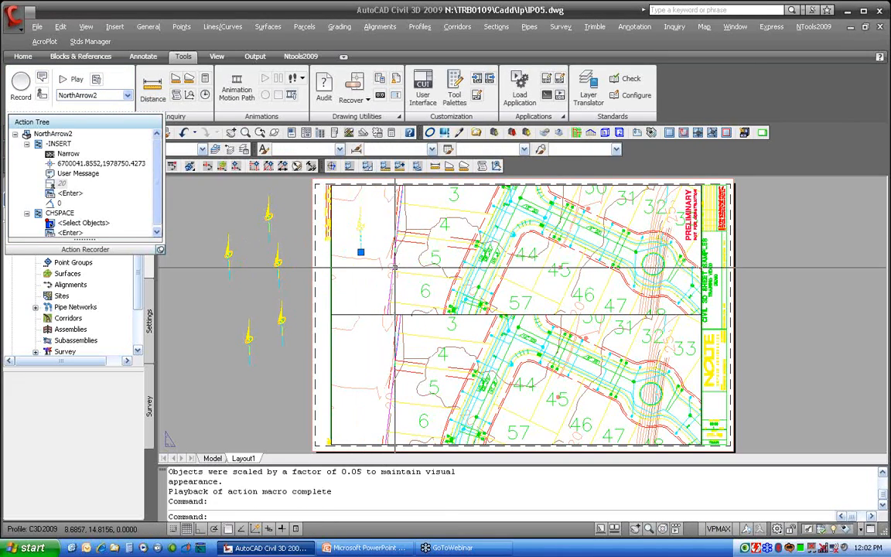
# Stretch the latest north arrow off the sheet to the left beside the others
pyautogui.click(360, 252)
pyautogui.click(219, 325)
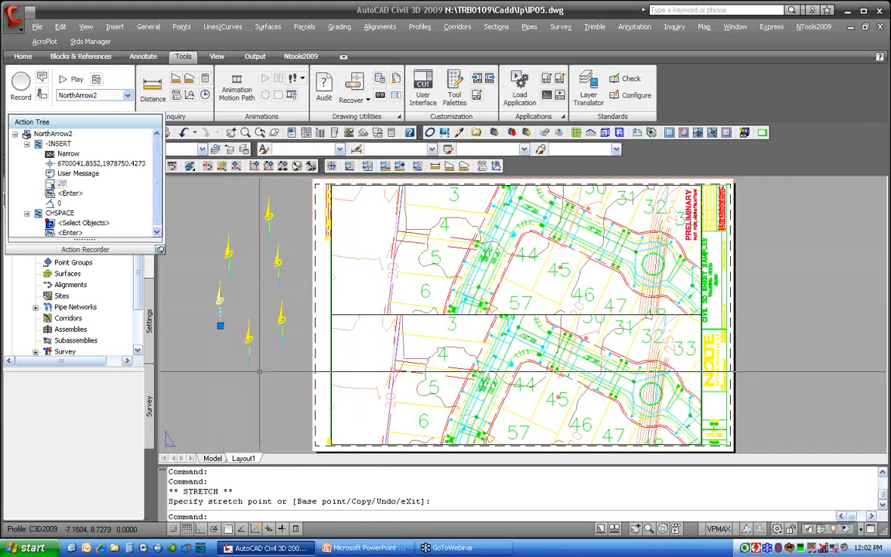
pyautogui.press('Escape')
pyautogui.press('Escape')
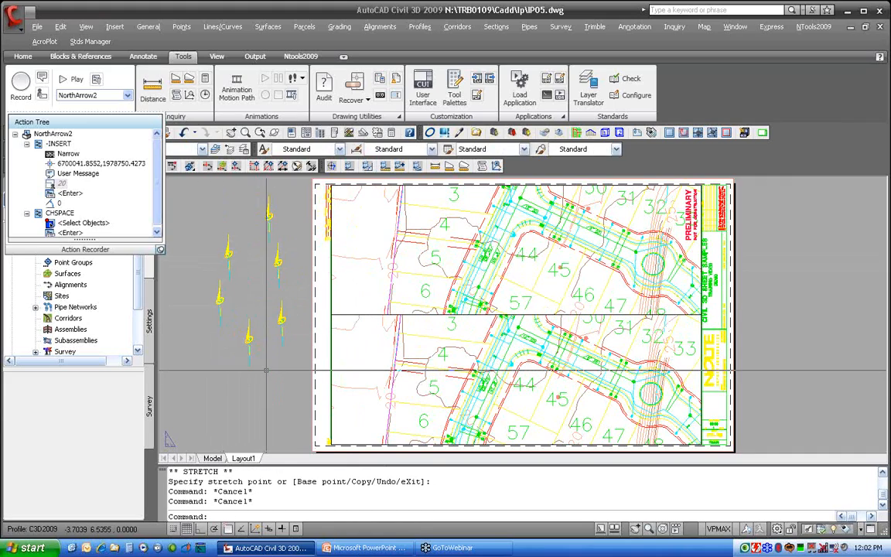
# Try to erase the north arrows beside the sheet with a window selection
pyautogui.write('e')
pyautogui.press('Return')
pyautogui.click(302, 364)
pyautogui.click(215, 207)
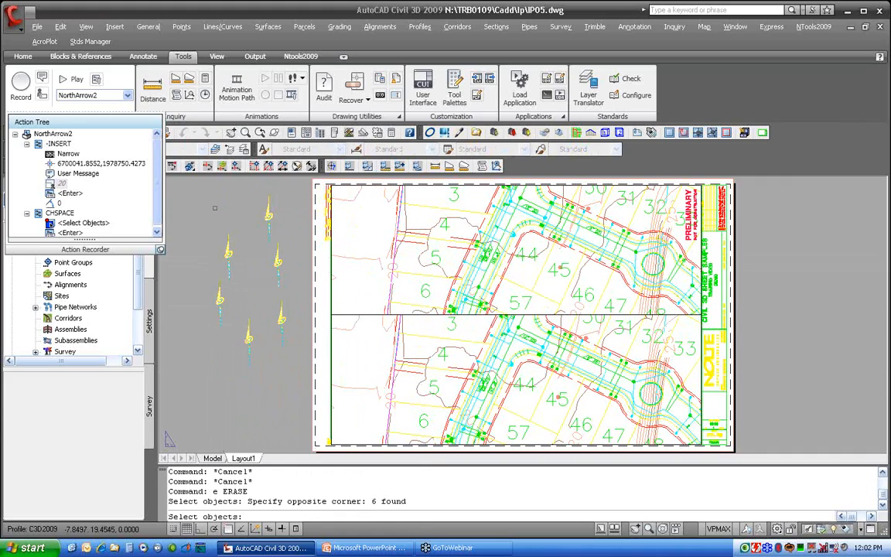
pyautogui.write('e')
pyautogui.press('space')
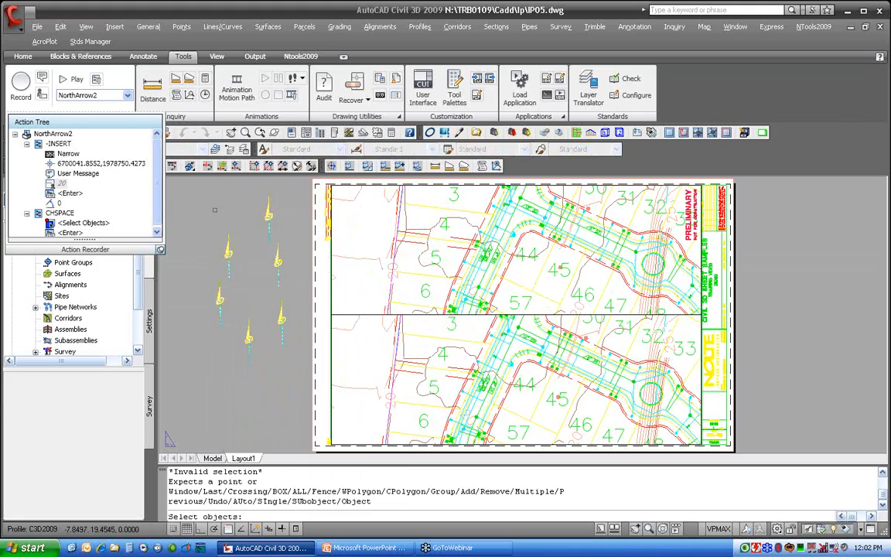
pyautogui.press('Escape')
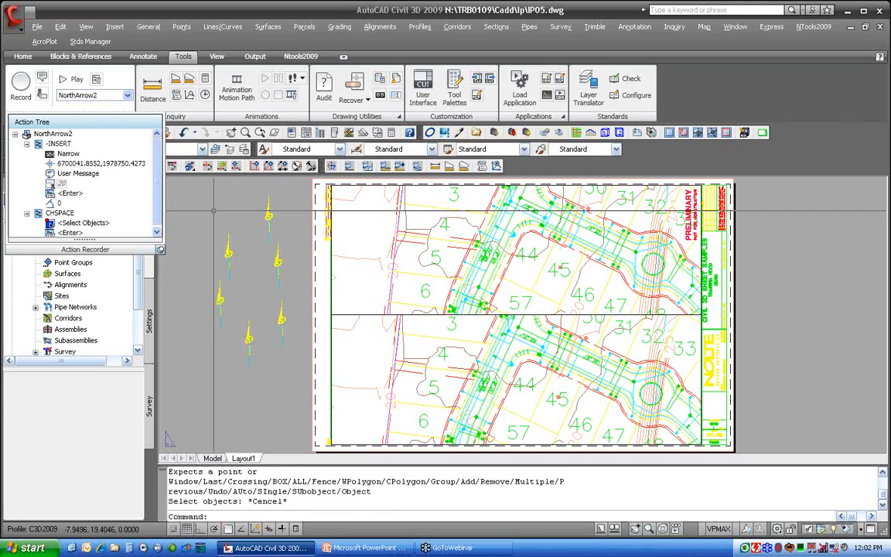
# Erase all six north arrows beside the sheet with a window selection
pyautogui.write('e')
pyautogui.press('Return')
pyautogui.click(291, 367)
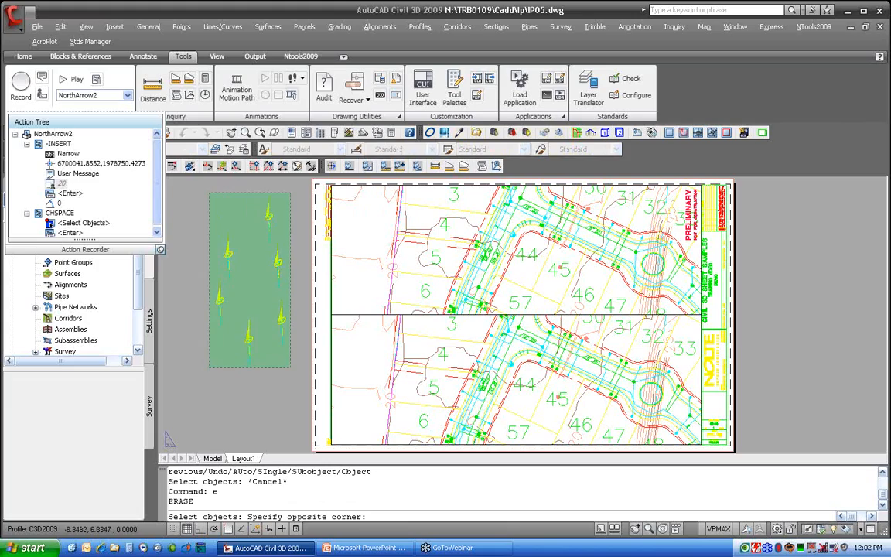
pyautogui.click(209, 367)
pyautogui.press('Return')
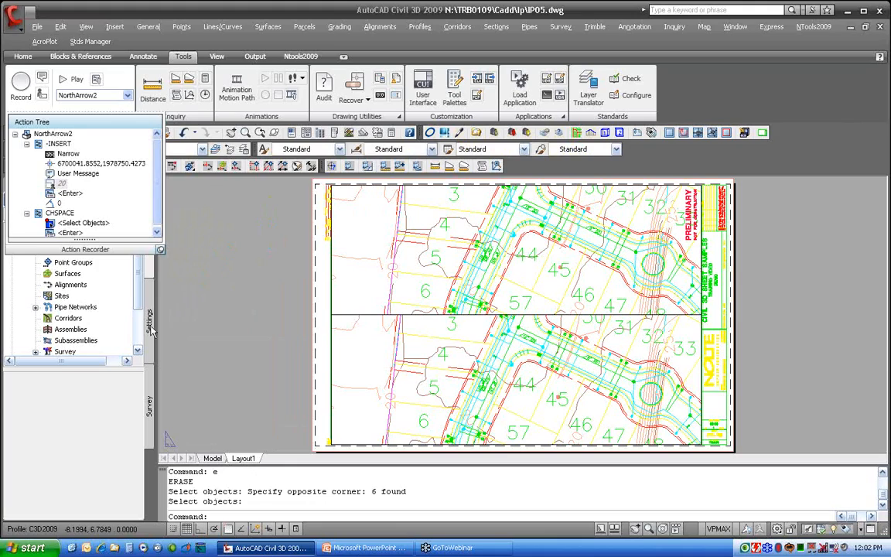
# Select the 22X34SheetSetup macro in the Action Recorder
pyautogui.click(106, 96)
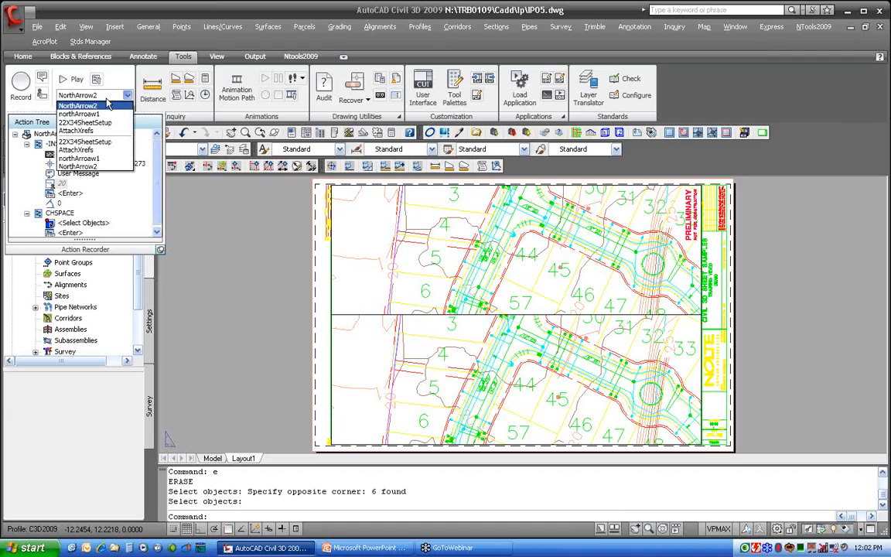
pyautogui.click(85, 122)
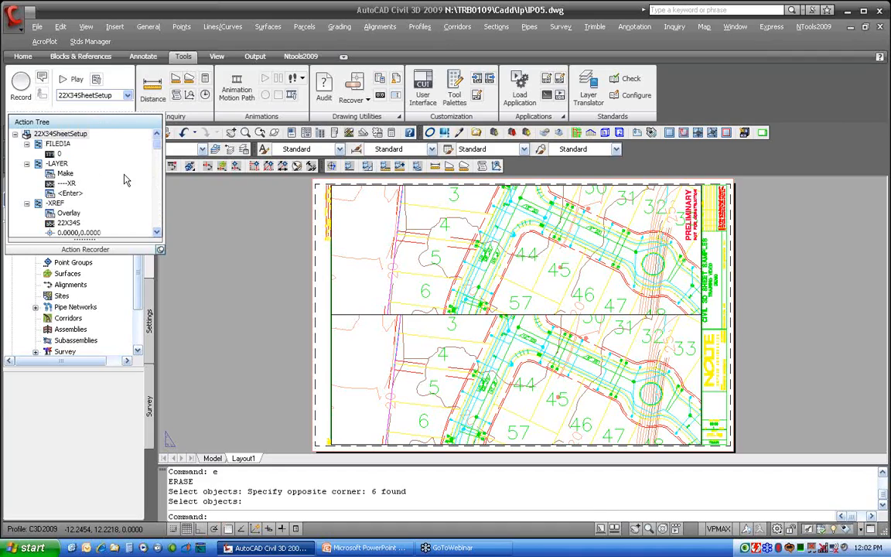
# Scroll through the 22X34SheetSetup macro's action tree to review its recorded actions
pyautogui.scroll(-3, 128, 228)
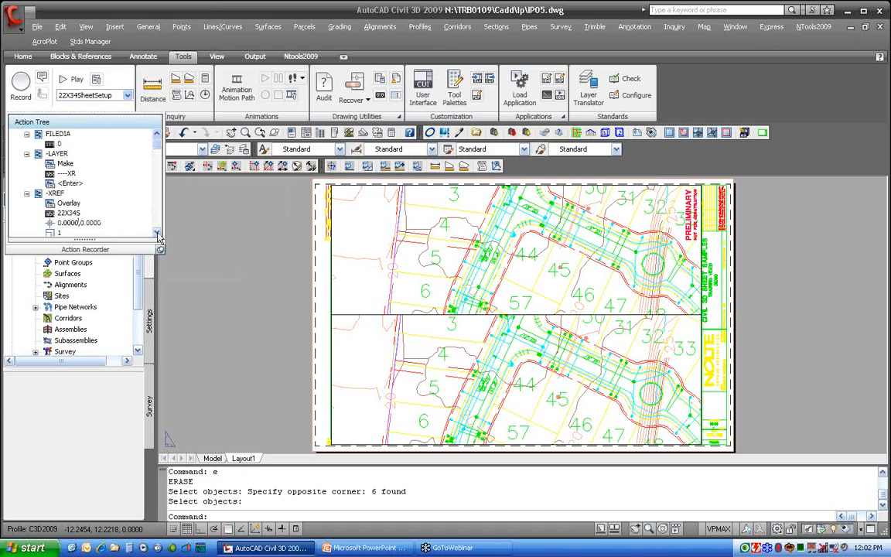
pyautogui.click(80, 202)
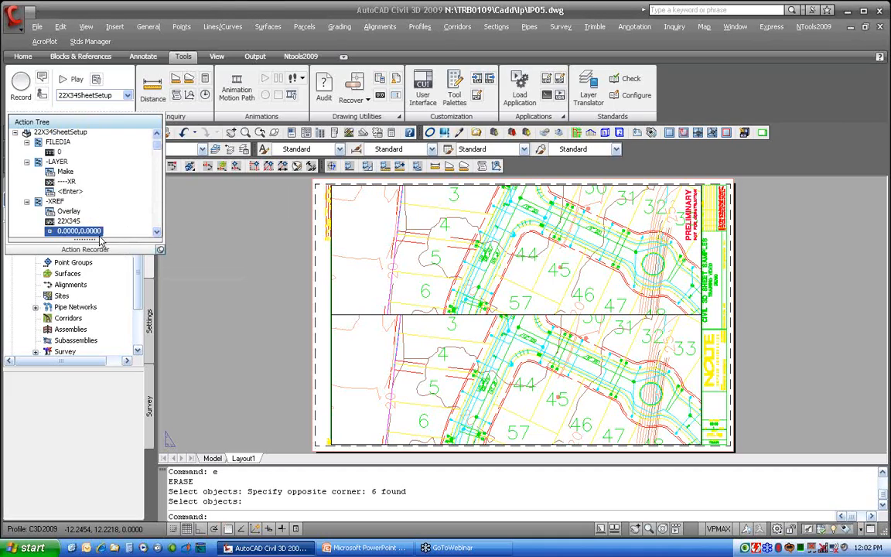
pyautogui.scroll(-3, 99, 225)
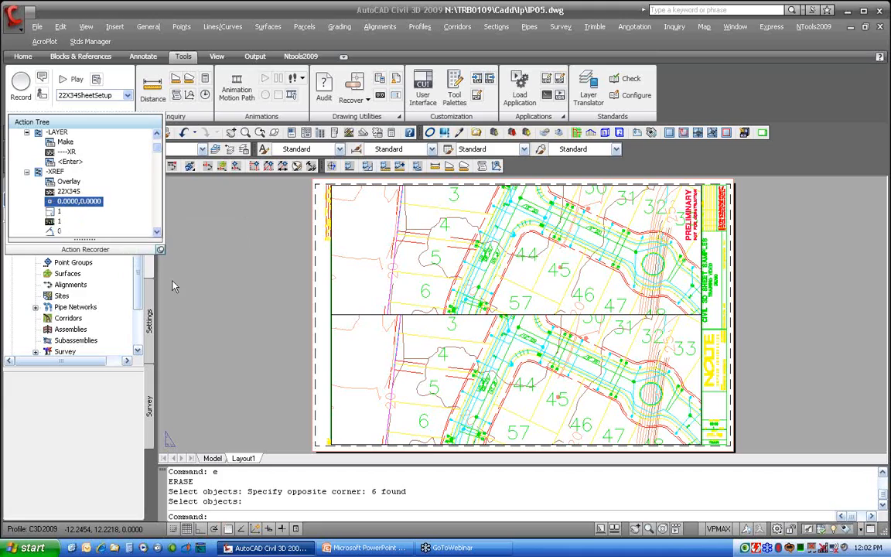
pyautogui.click(157, 232)
pyautogui.click(157, 233)
pyautogui.click(157, 233)
pyautogui.click(157, 232)
pyautogui.click(157, 233)
pyautogui.click(157, 233)
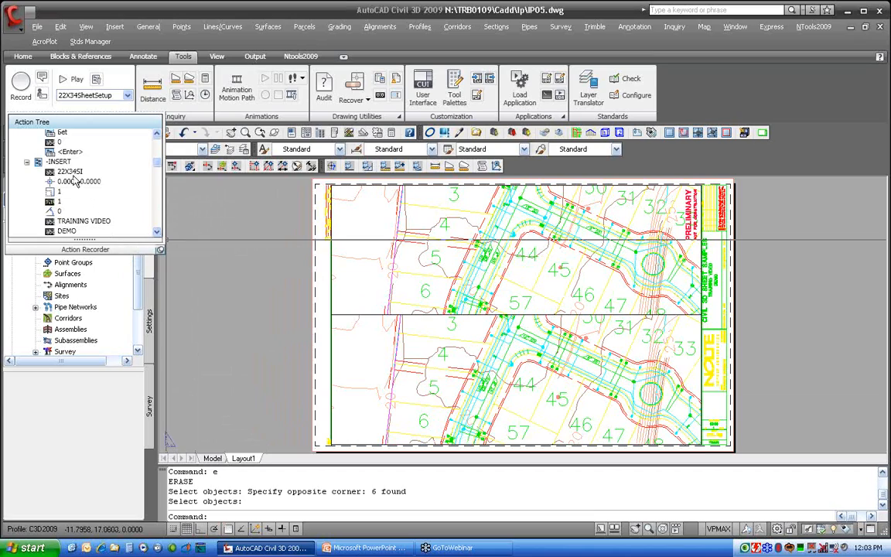
pyautogui.click(157, 233)
pyautogui.click(157, 233)
pyautogui.click(157, 233)
pyautogui.click(157, 233)
pyautogui.click(157, 233)
pyautogui.click(157, 233)
pyautogui.click(157, 233)
pyautogui.click(158, 233)
pyautogui.click(157, 233)
pyautogui.click(157, 233)
pyautogui.click(157, 233)
pyautogui.click(157, 233)
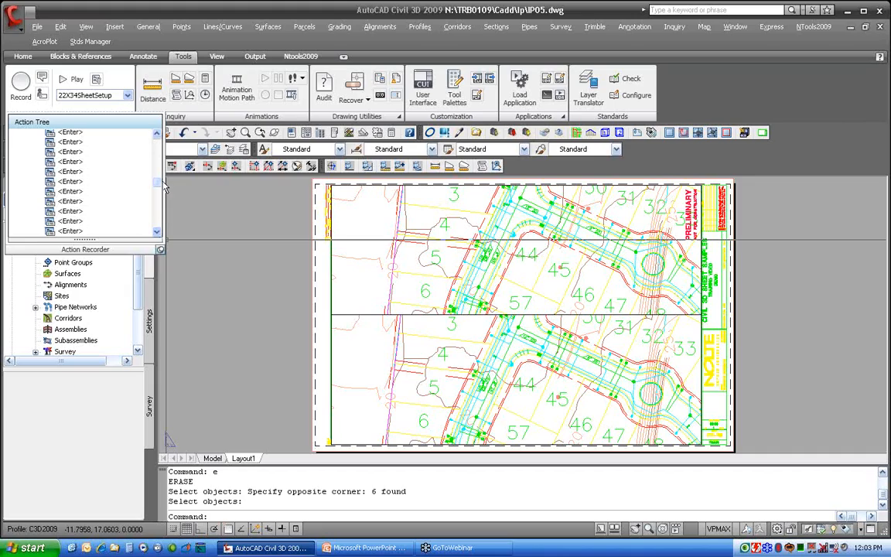
pyautogui.moveTo(157, 186); pyautogui.dragTo(159, 213)
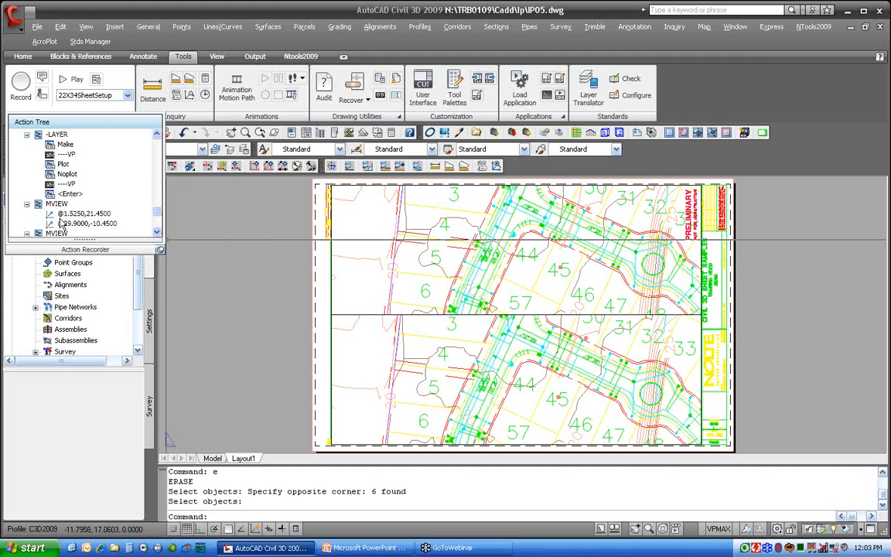
pyautogui.moveTo(158, 209); pyautogui.dragTo(158, 162)
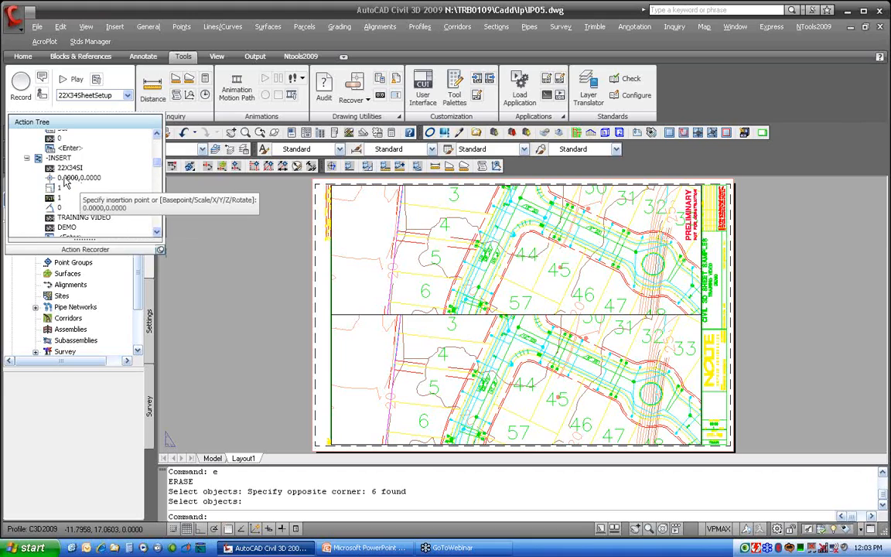
# Set the -INSERT title block insertion point in the action tree to Relative to Previous
pyautogui.click(65, 180)
pyautogui.rightClick(80, 231)
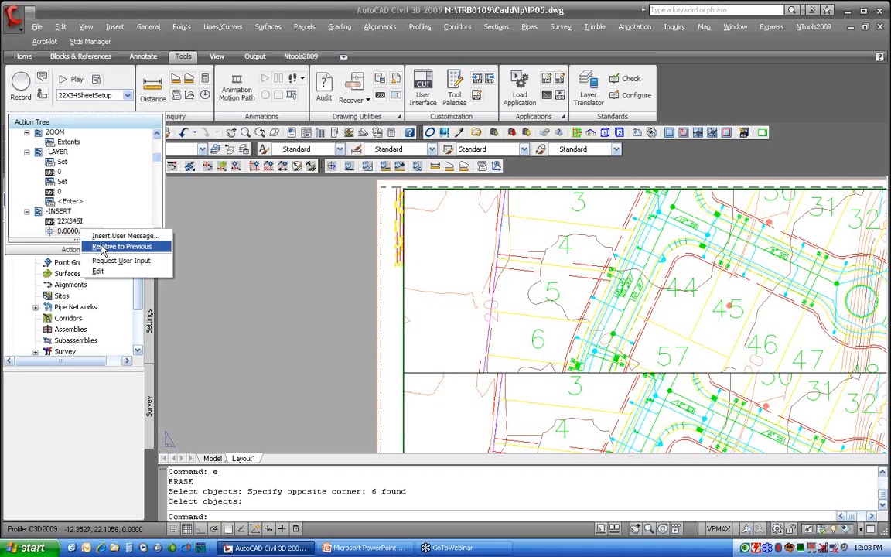
pyautogui.click(122, 246)
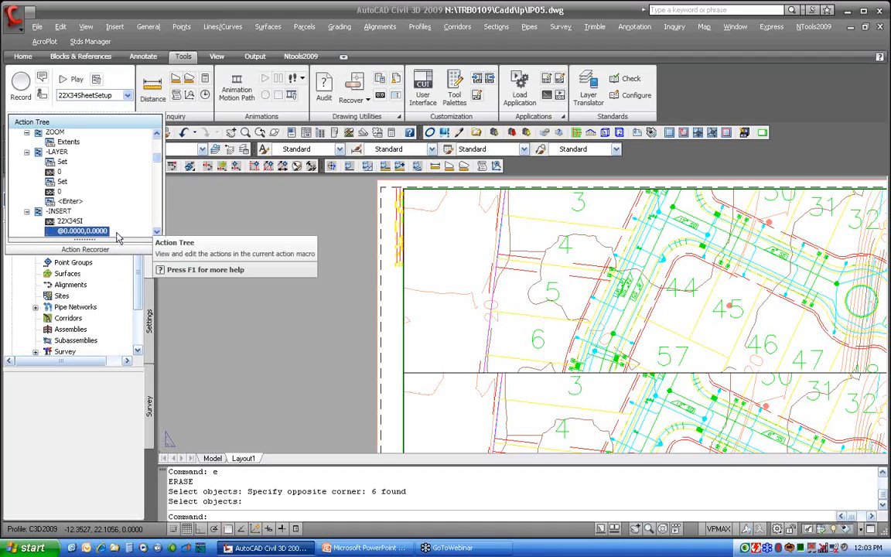
# Edit the -XREF overlay insertion point in the action tree to 100,100
pyautogui.click(60, 211)
pyautogui.scroll(-1, 132, 211)
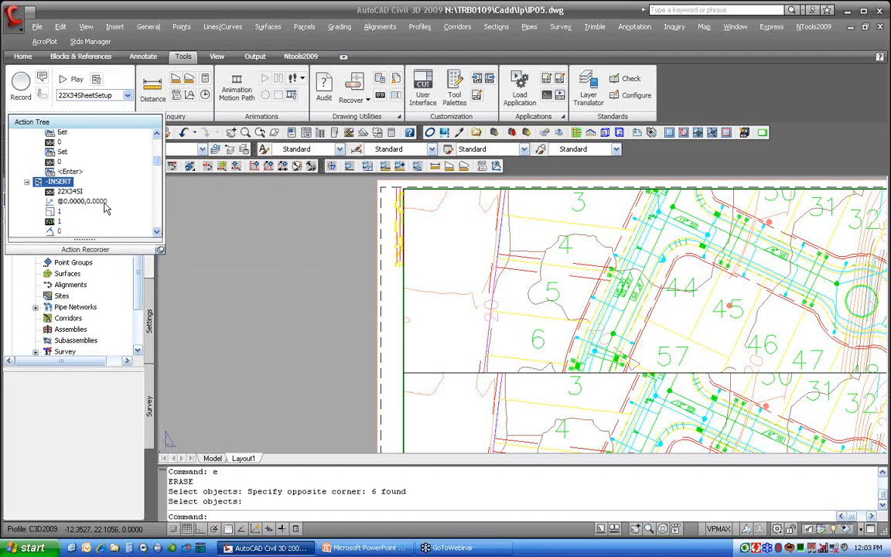
pyautogui.moveTo(157, 163); pyautogui.dragTo(157, 144)
pyautogui.click(73, 190)
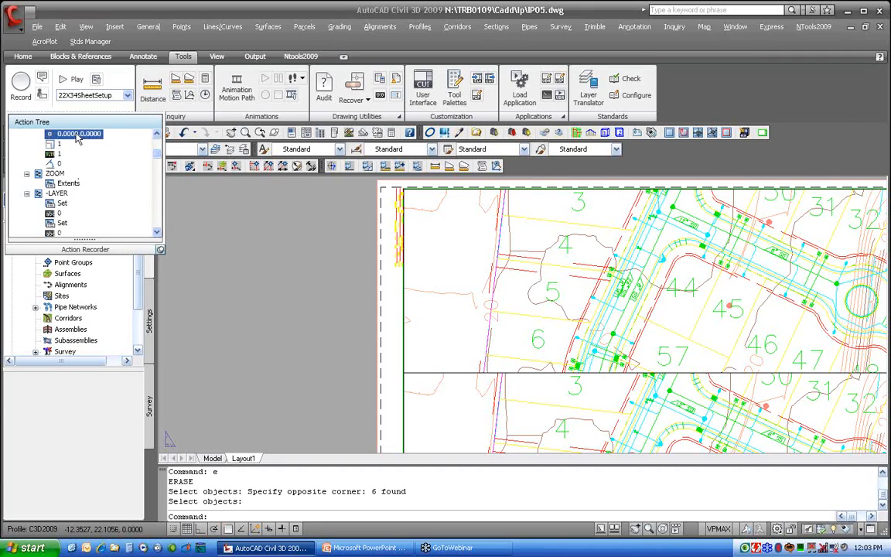
pyautogui.rightClick(77, 136)
pyautogui.click(92, 175)
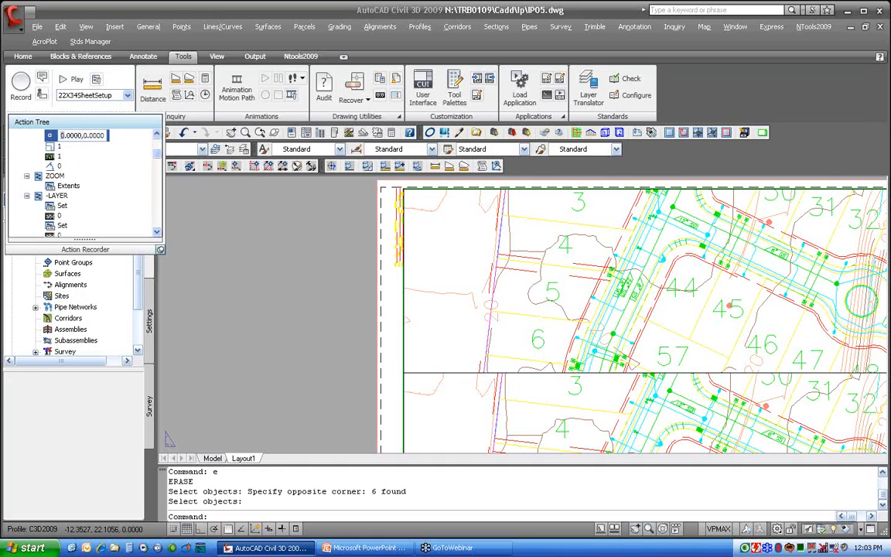
pyautogui.write('100')
pyautogui.press('Return')
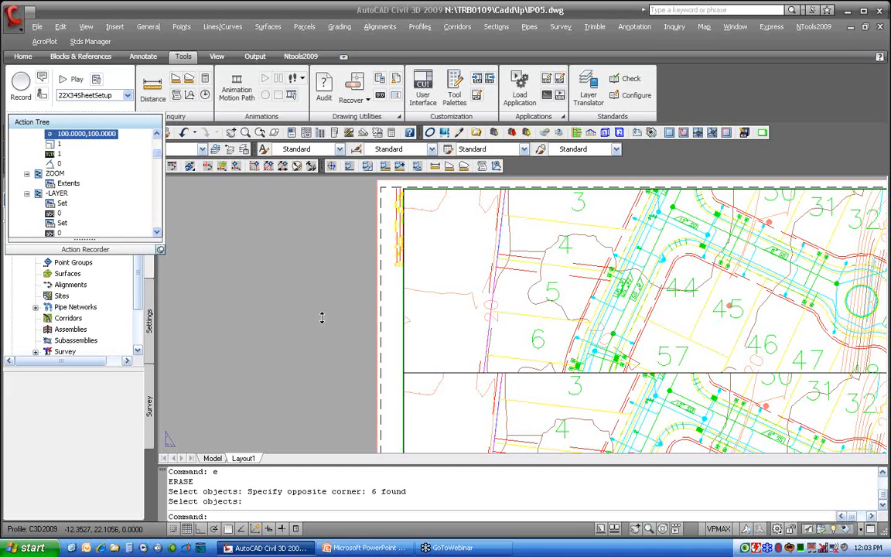
pyautogui.click(406, 340)
pyautogui.click(353, 312)
pyautogui.press('Escape')
pyautogui.press('Escape')
pyautogui.scroll(-2, 396, 311)
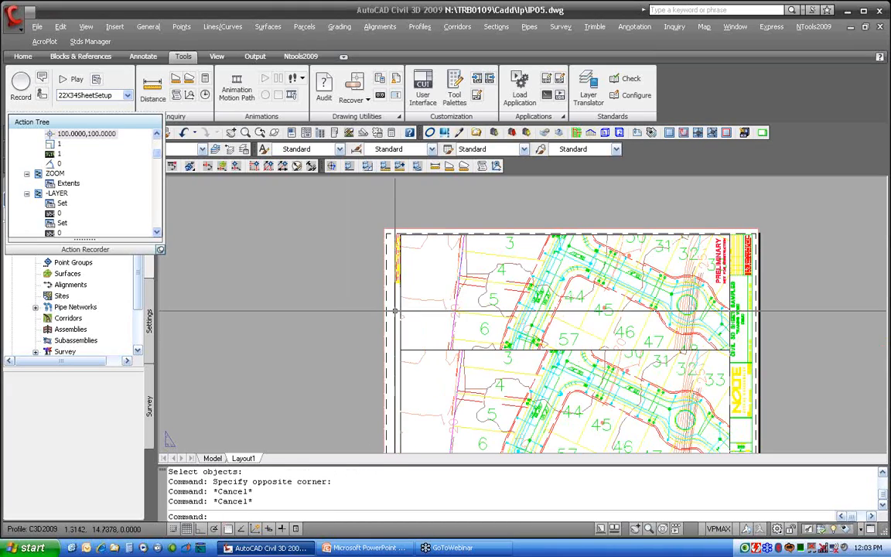
# Play the 22X34SheetSetup macro and stop playback at the error
pyautogui.click(72, 77)
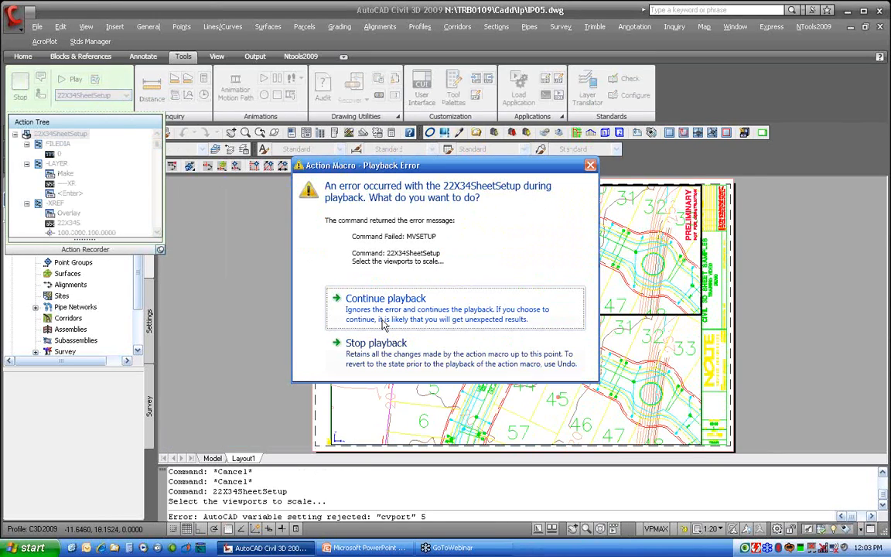
pyautogui.click(376, 346)
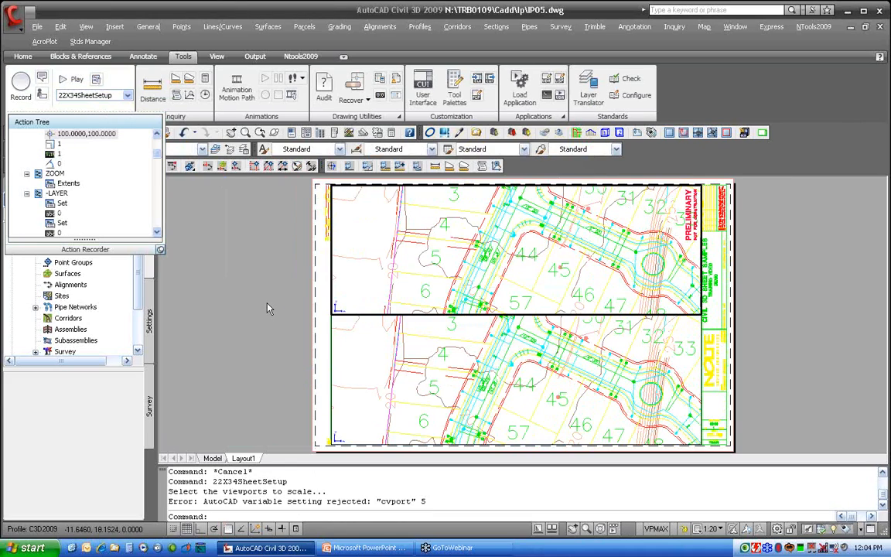
# Replay the macro, continue past the playback error and close the completion message
pyautogui.click(72, 80)
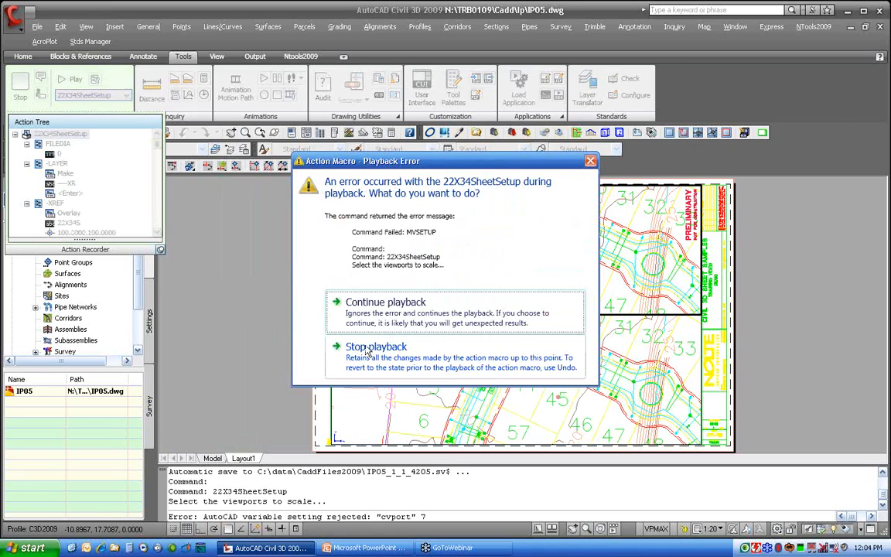
pyautogui.click(359, 319)
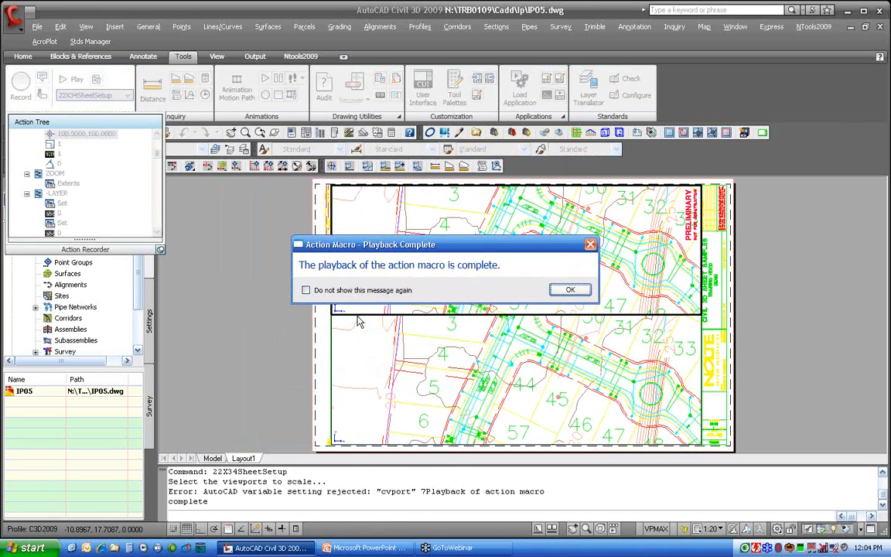
pyautogui.click(571, 289)
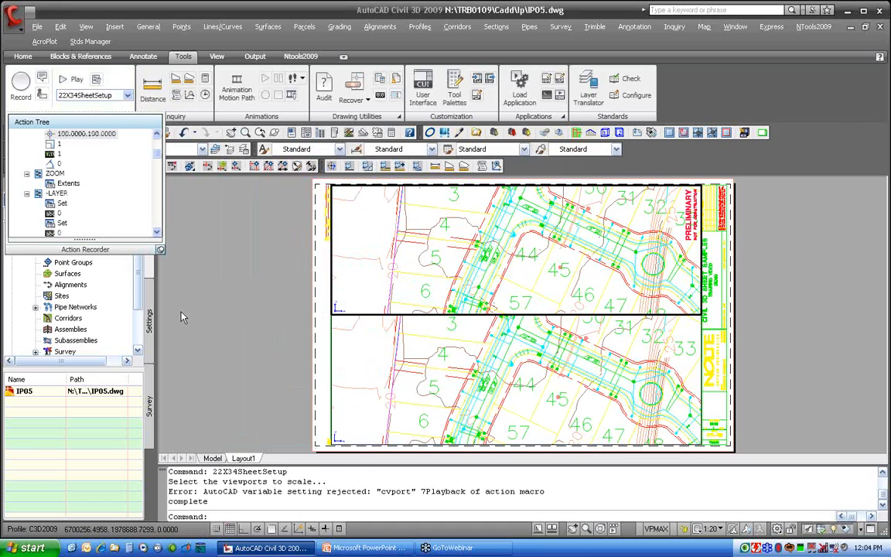
# Erase the sheet copy placed at 100,100 away from the layout with a window selection, then zoom to extents
pyautogui.middleClick(241, 297)
pyautogui.middleClick(241, 297)
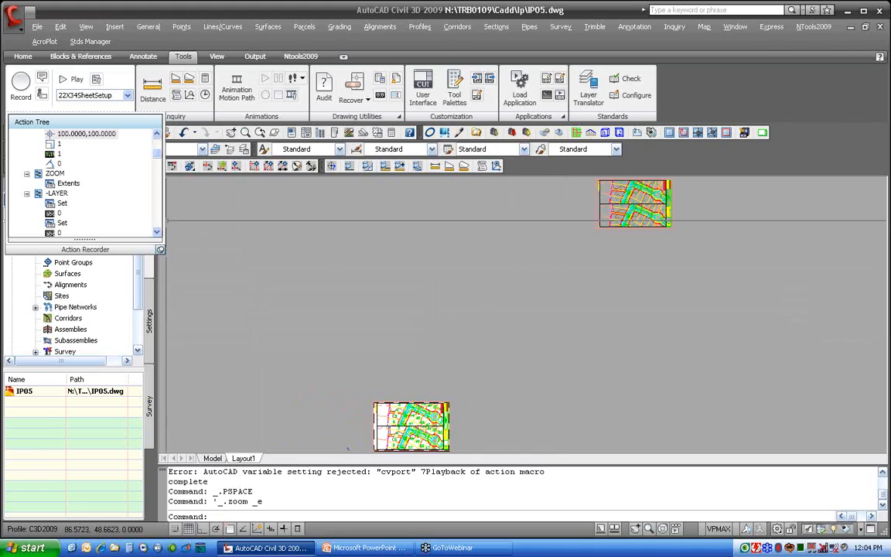
pyautogui.moveTo(158, 155); pyautogui.dragTo(159, 215)
pyautogui.scroll(-2, 159, 215)
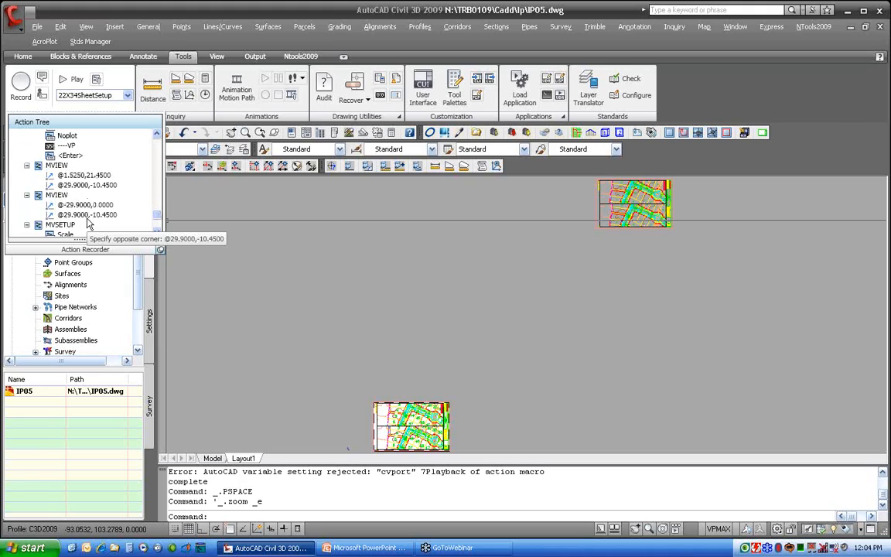
pyautogui.click(673, 250)
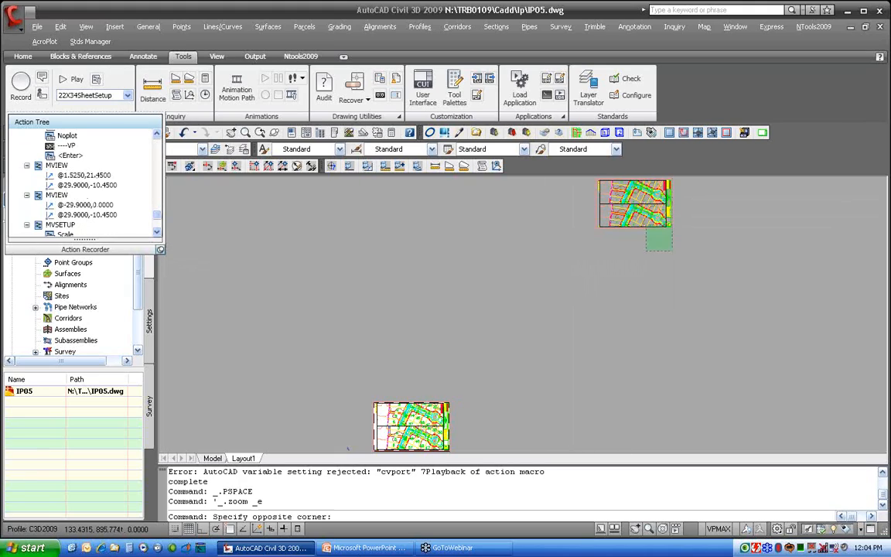
pyautogui.click(590, 181)
pyautogui.write('e')
pyautogui.press('Return')
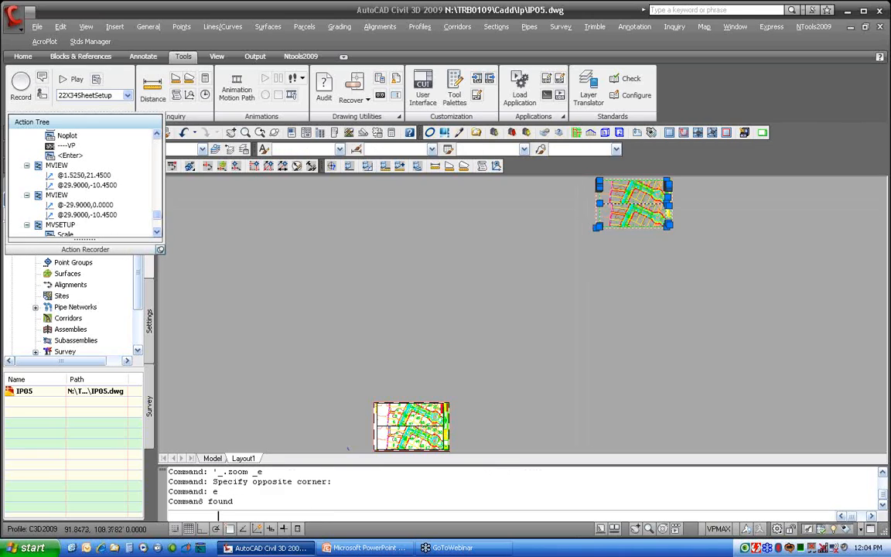
pyautogui.middleClick(584, 207)
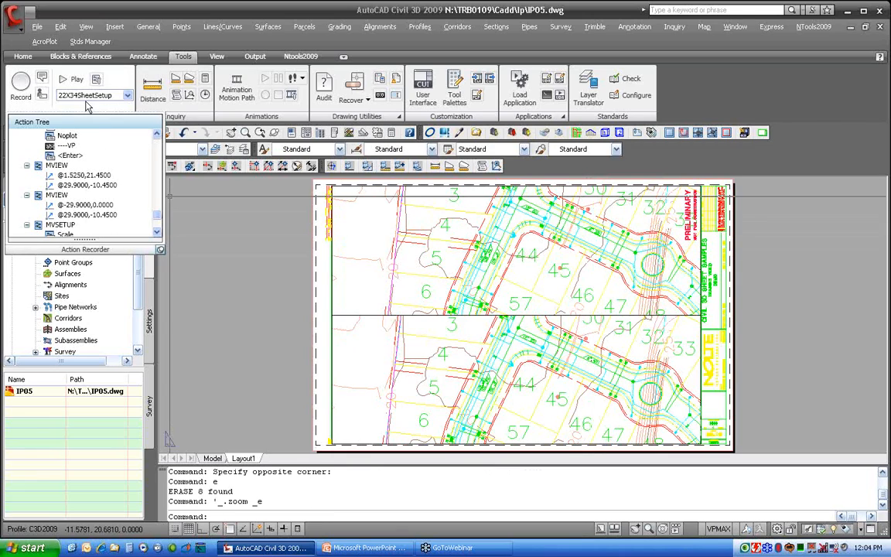
# Collapse the Action Recorder panel and the drawing's Prospector tree
pyautogui.click(161, 251)
pyautogui.click(204, 266)
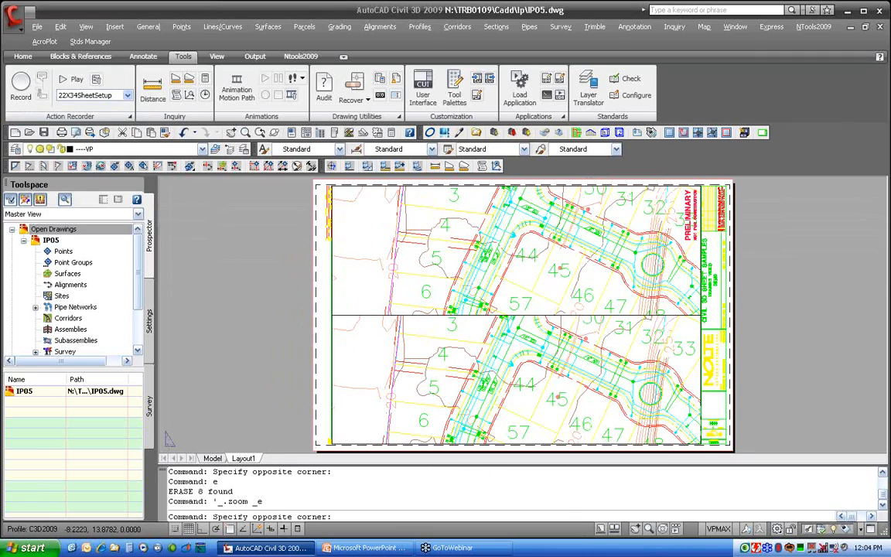
pyautogui.click(204, 266)
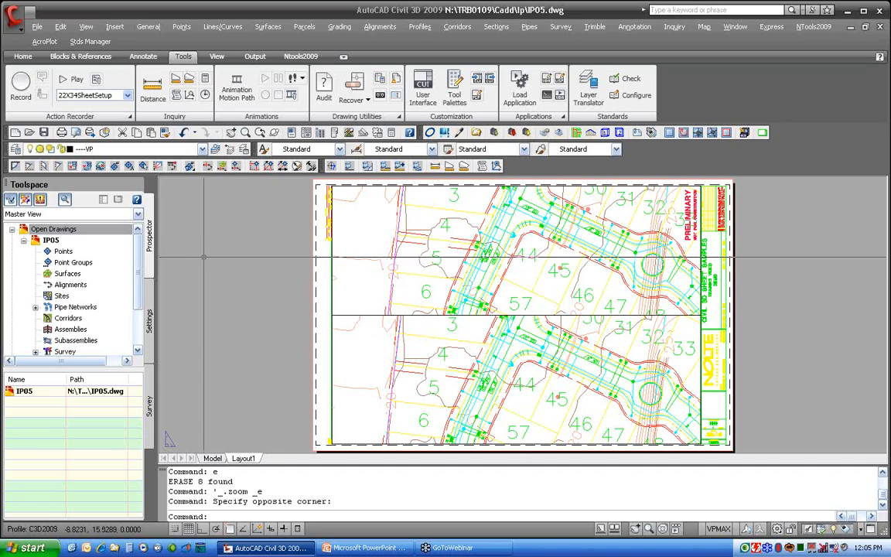
pyautogui.click(23, 241)
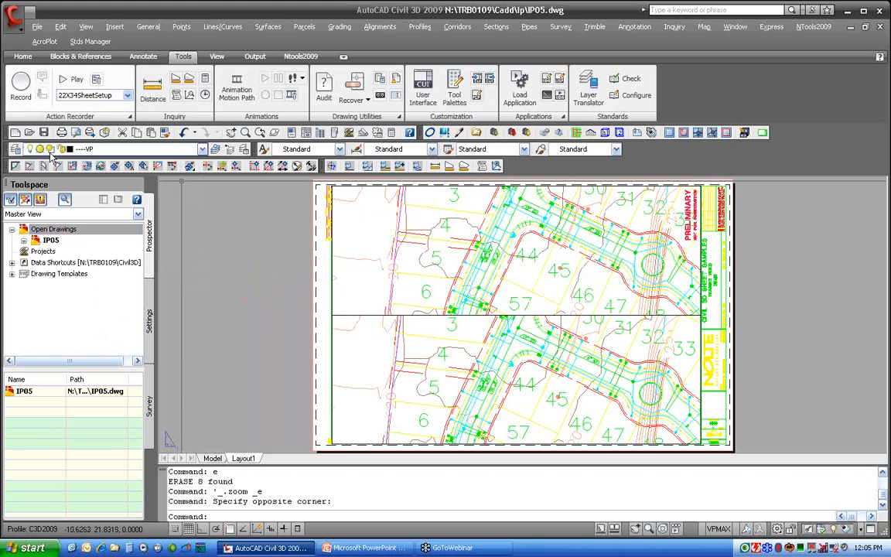
# Open the drawing IP04.dwg from the Ip folder
pyautogui.click(31, 132)
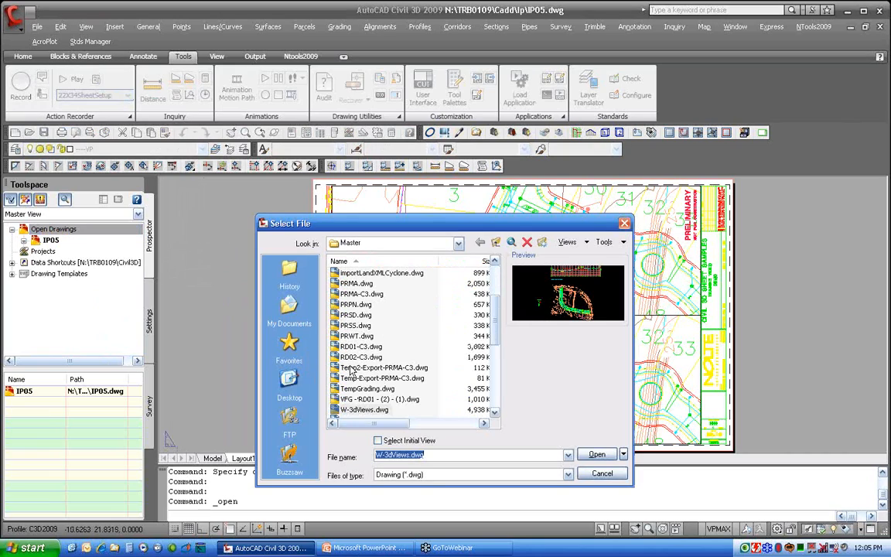
pyautogui.click(495, 243)
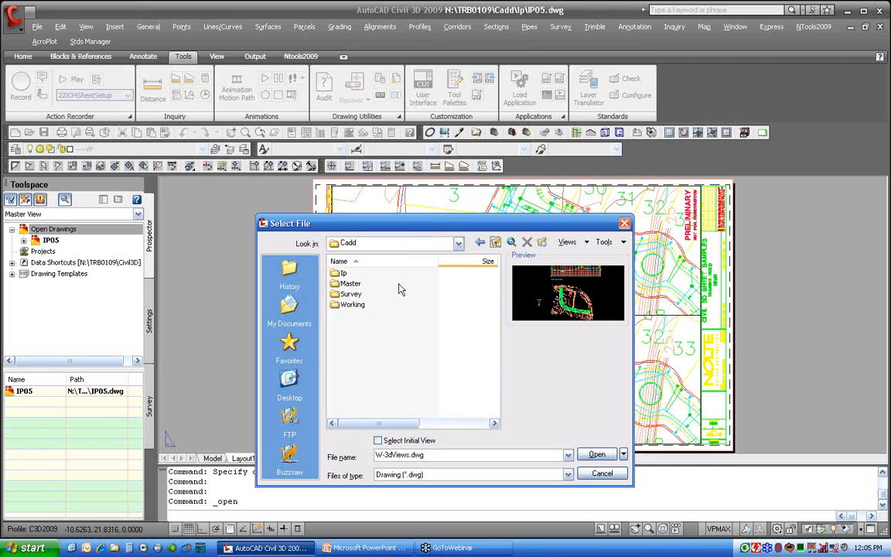
pyautogui.doubleClick(338, 272)
pyautogui.doubleClick(353, 294)
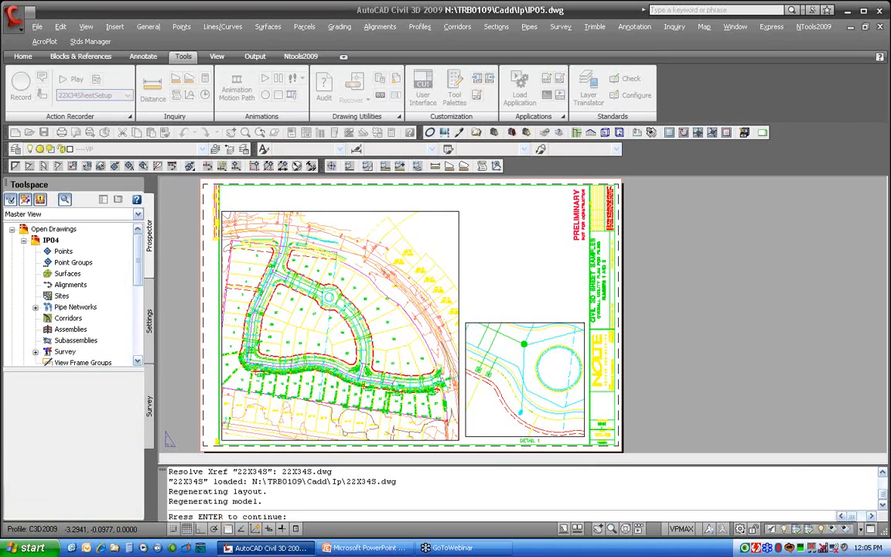
pyautogui.press('Return')
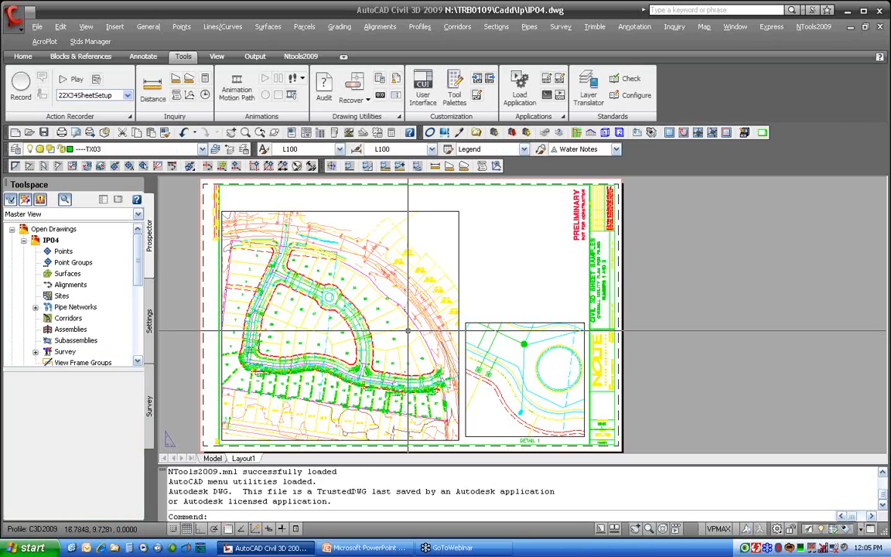
# Check the scales of the main plan viewport and the detail viewport
pyautogui.doubleClick(309, 317)
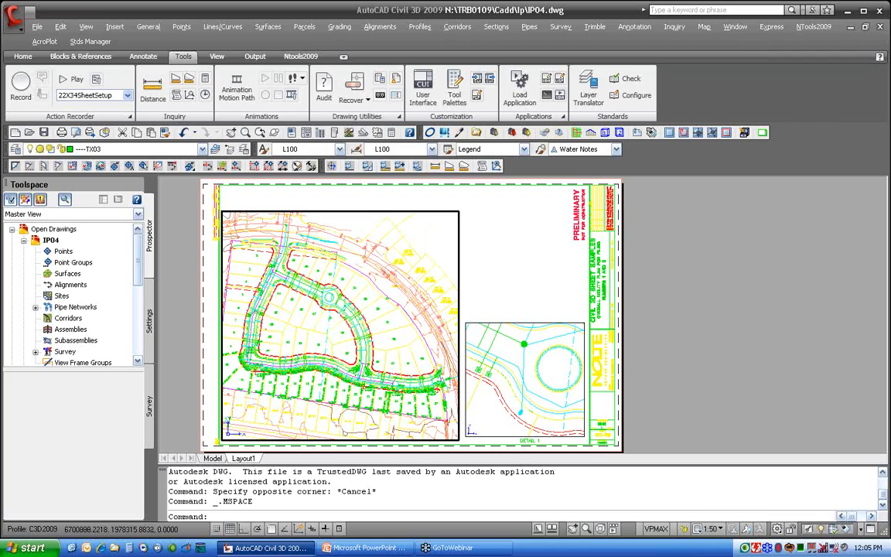
pyautogui.click(503, 345)
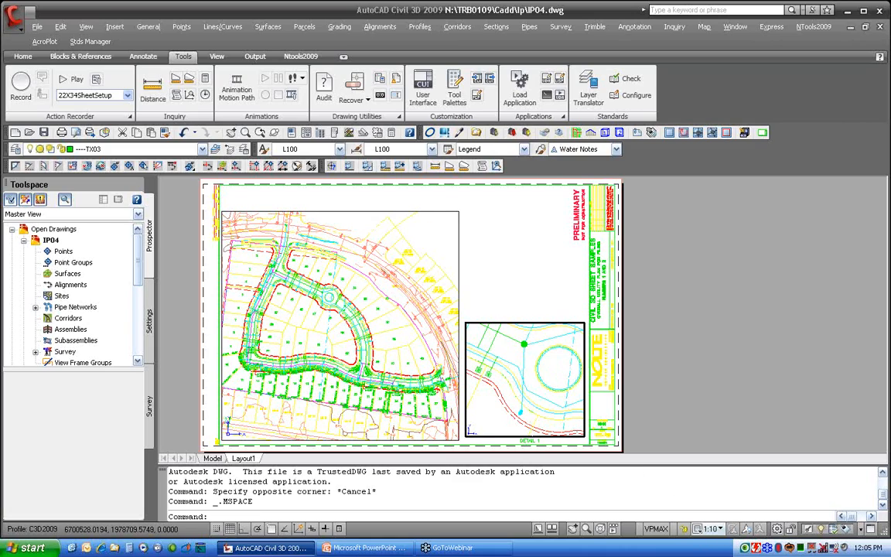
pyautogui.click(719, 529)
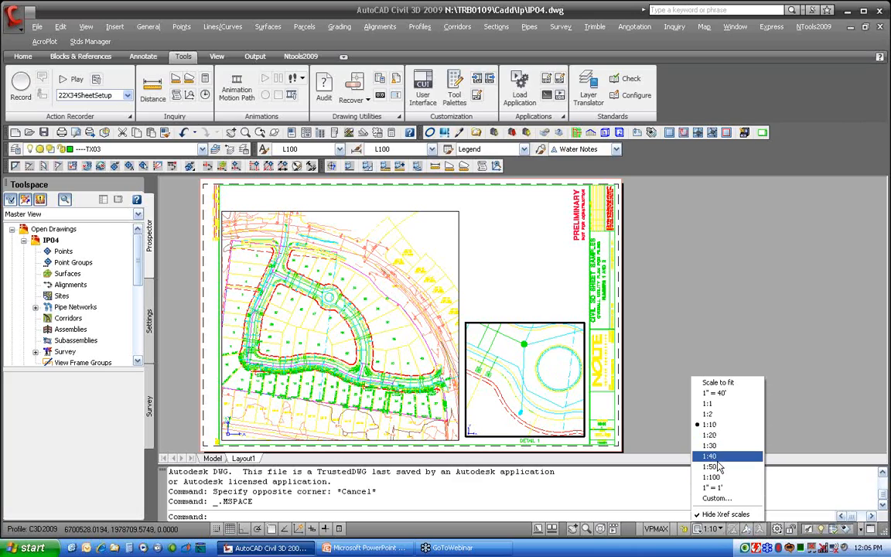
pyautogui.click(675, 439)
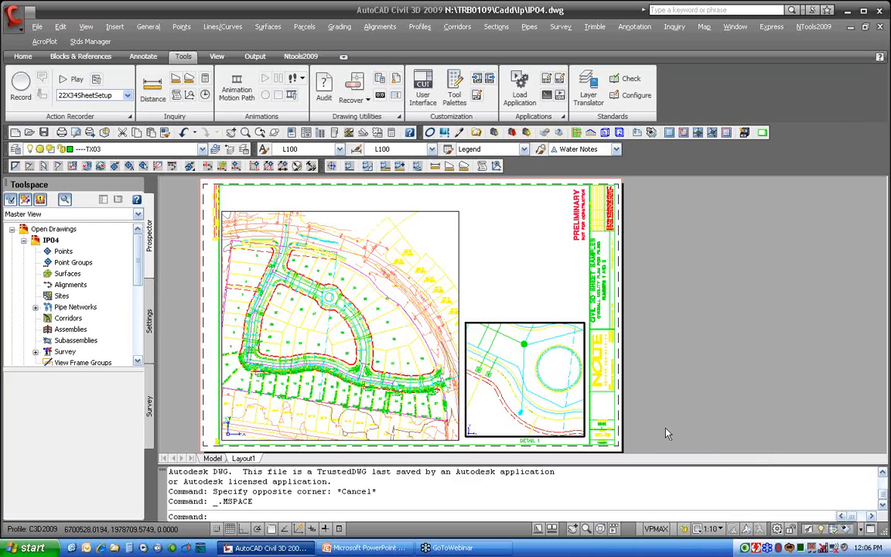
pyautogui.click(373, 331)
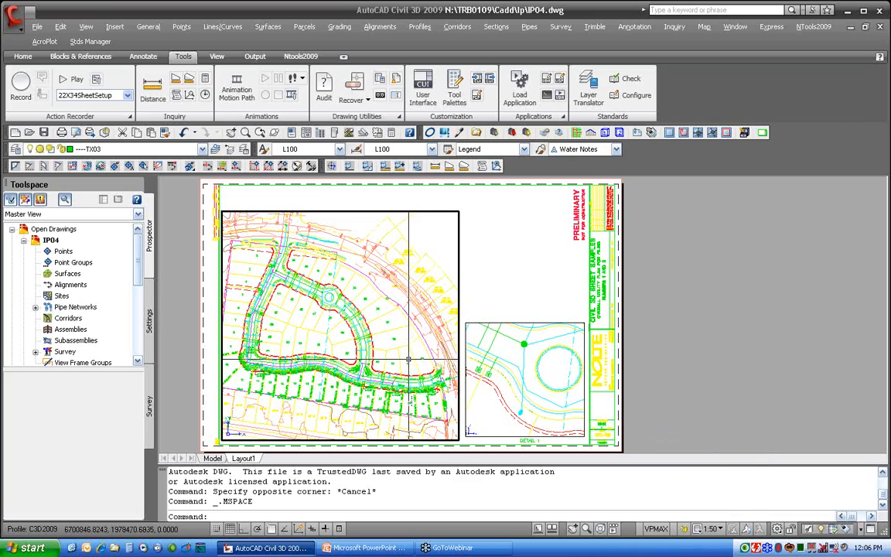
# Return to paper space and switch to the Model tab
pyautogui.doubleClick(533, 263)
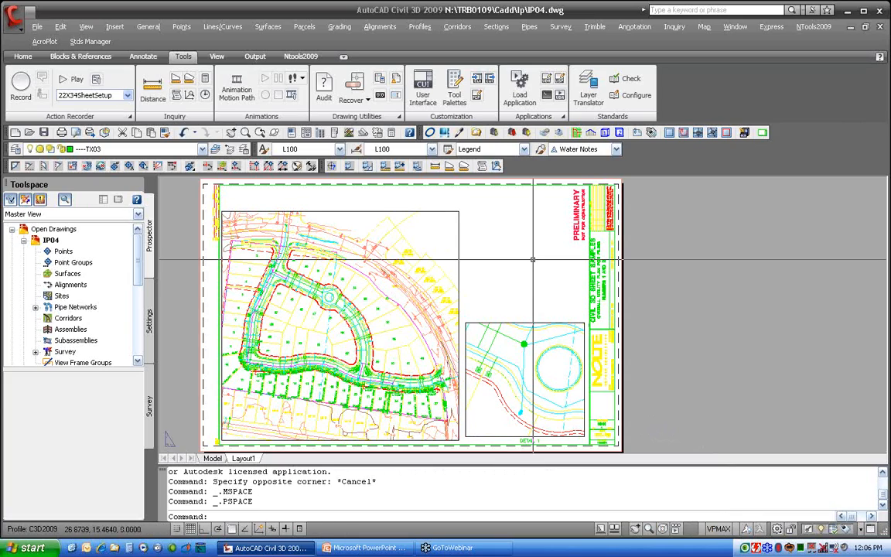
pyautogui.press('Escape')
pyautogui.press('Escape')
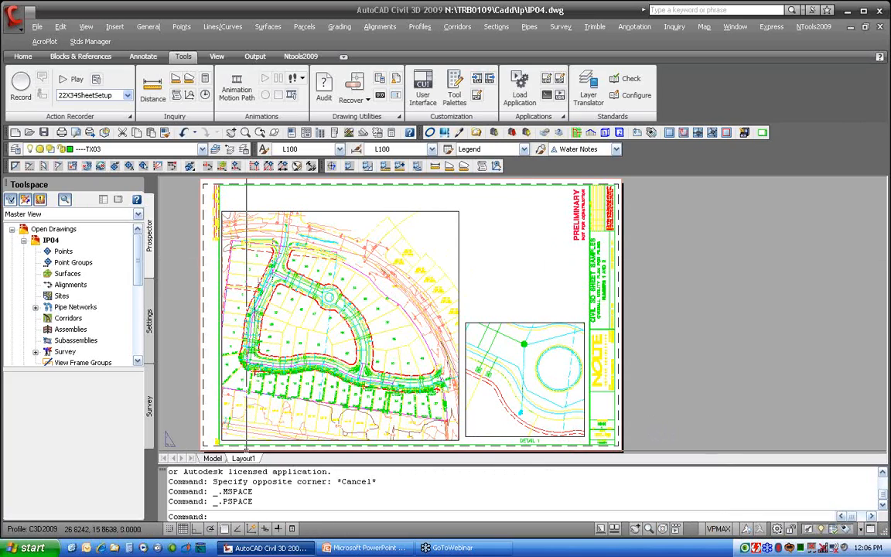
pyautogui.click(212, 458)
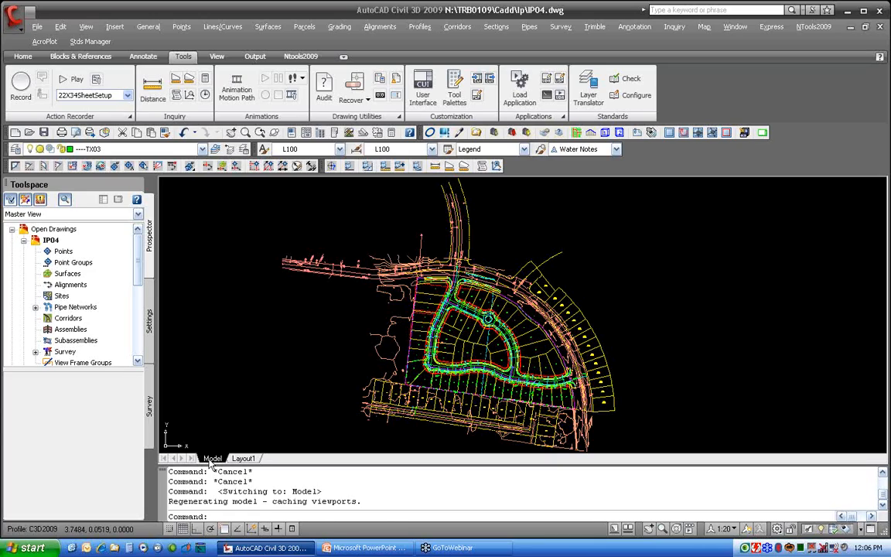
# Zoom into the roundabout and set the annotation scale to 1:50
pyautogui.scroll(2, 487, 318)
pyautogui.scroll(2, 485, 319)
pyautogui.scroll(3, 485, 319)
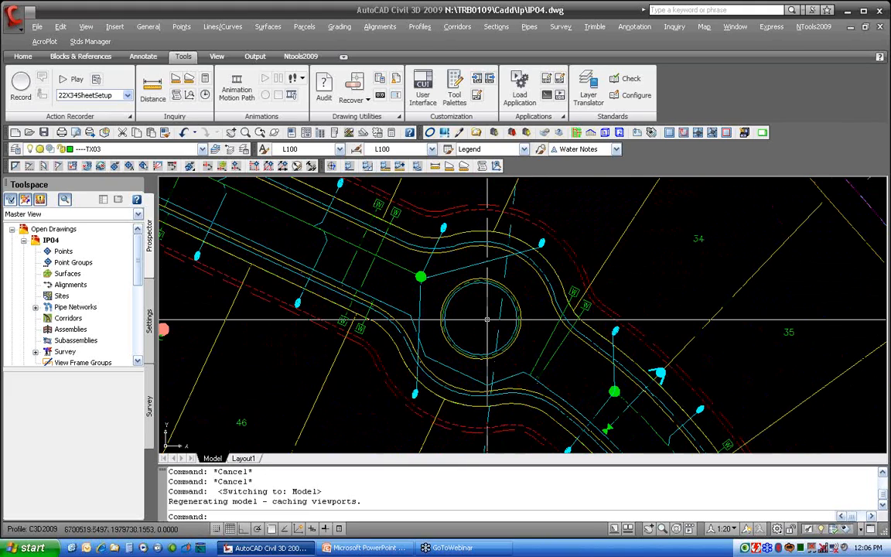
pyautogui.moveTo(471, 285)
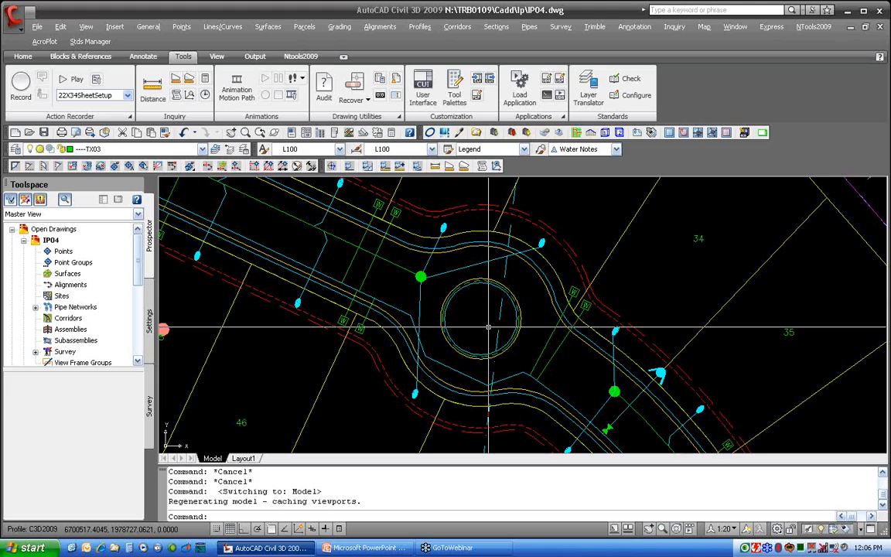
pyautogui.scroll(2, 727, 448)
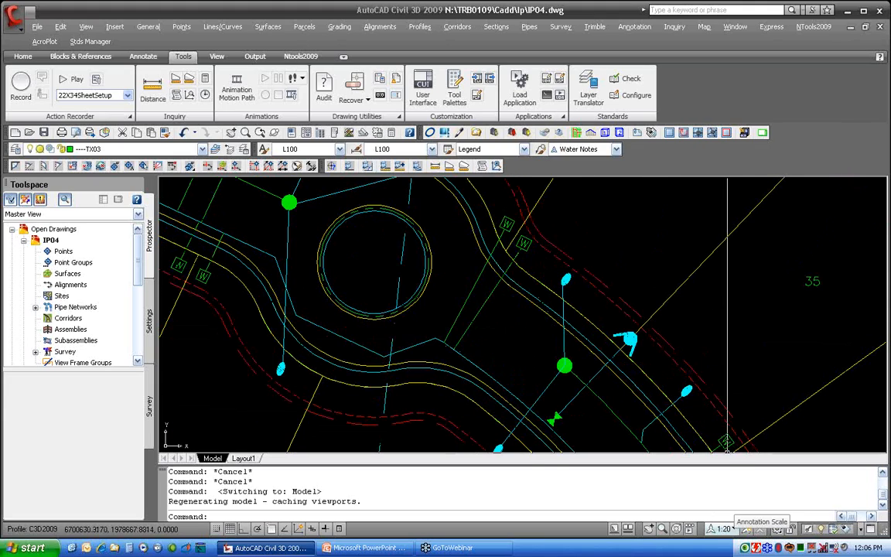
pyautogui.moveTo(581, 360); pyautogui.dragTo(633, 383, button='middle')
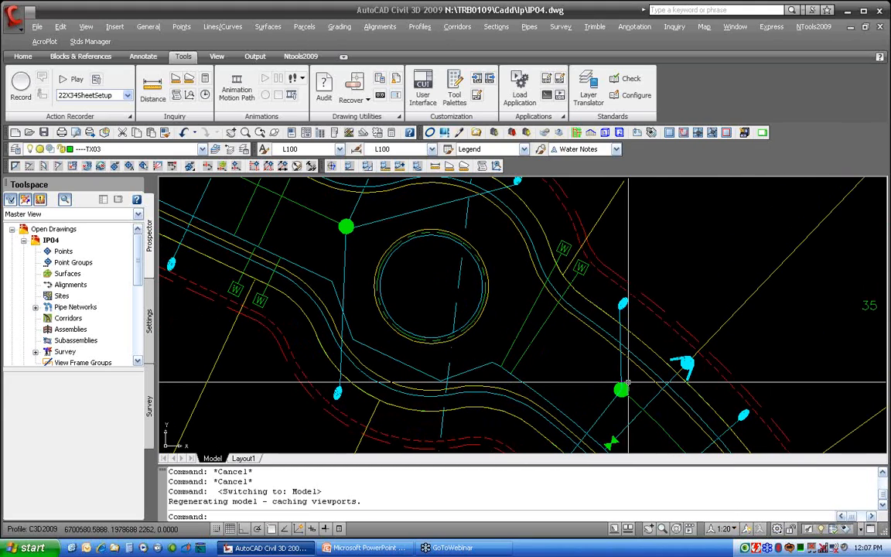
pyautogui.click(725, 529)
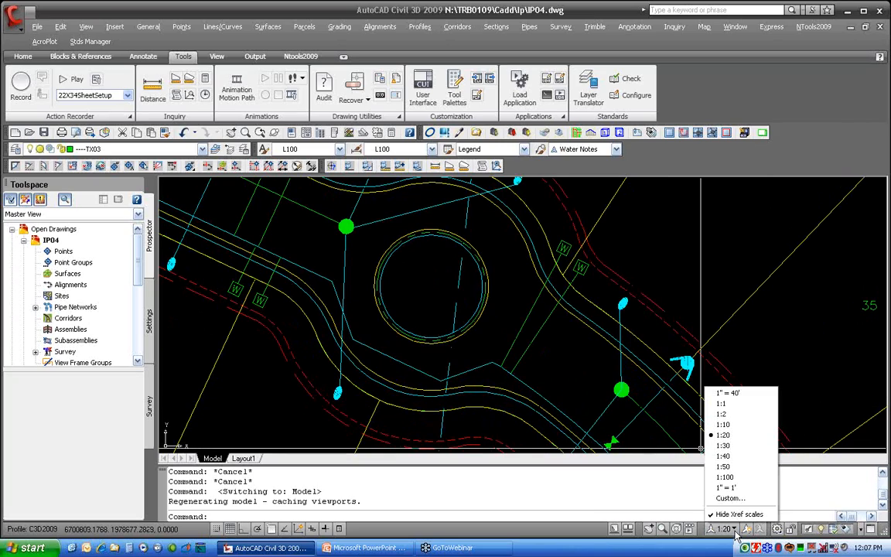
pyautogui.click(740, 467)
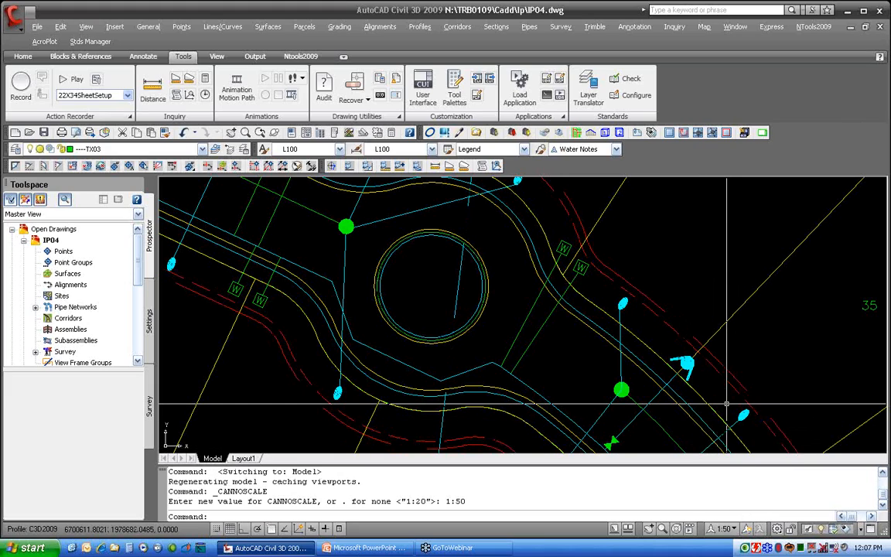
# Set the annotation scale to 1:10
pyautogui.scroll(-2, 726, 404)
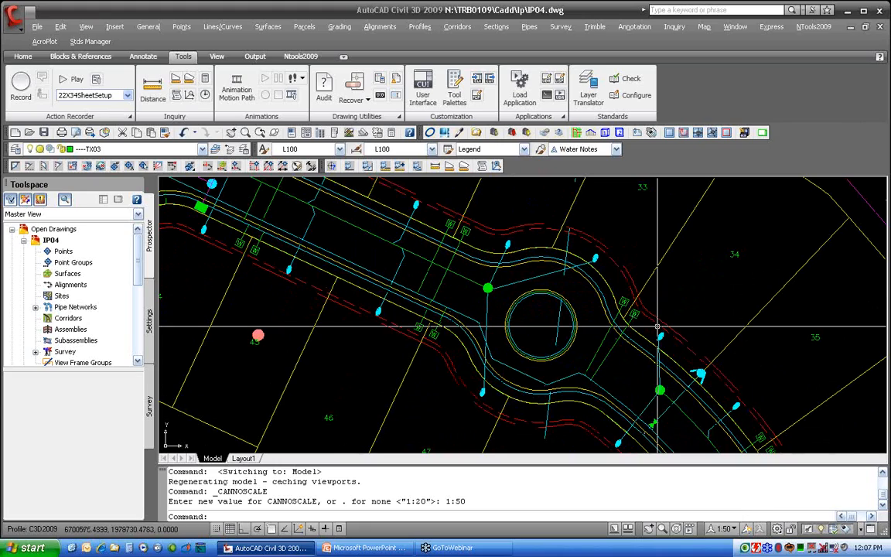
pyautogui.click(735, 530)
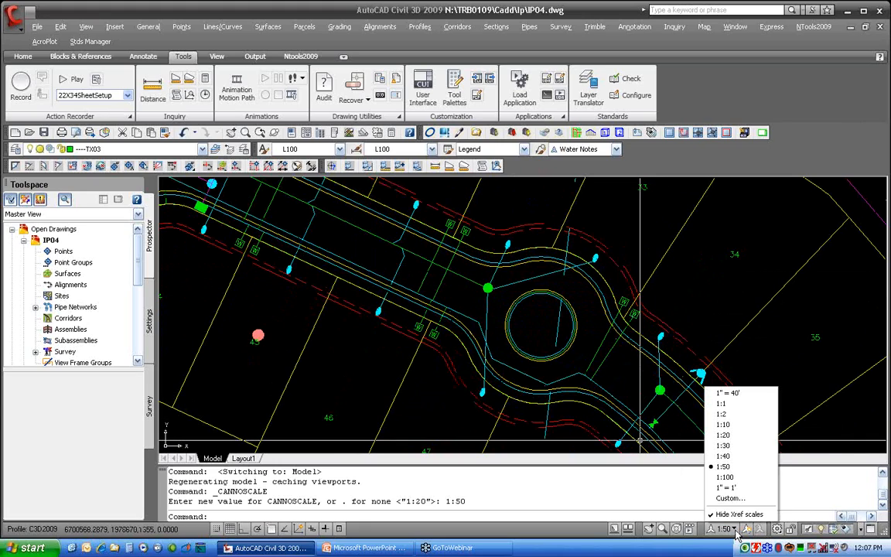
pyautogui.click(725, 424)
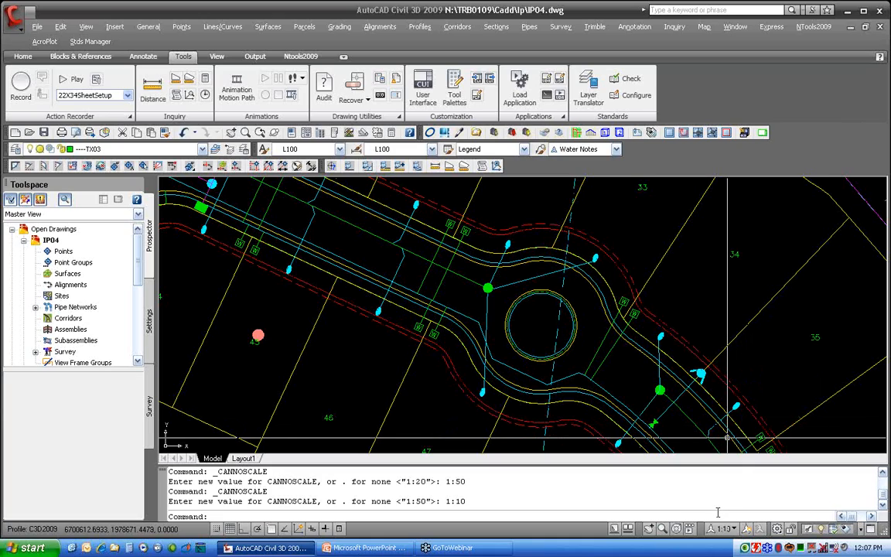
# Review the MSLTSCALE and LTSCALE system variables without changing them
pyautogui.write('MSLTSCALE')
pyautogui.press('Return')
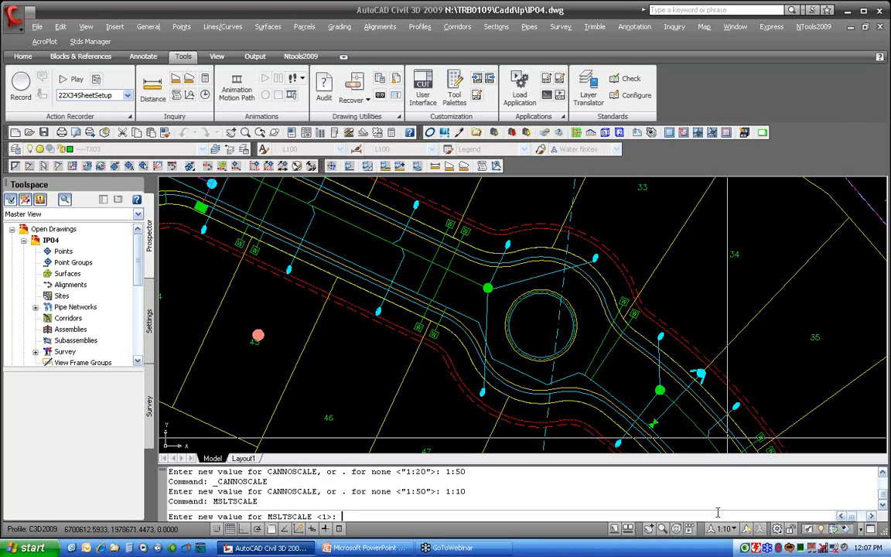
pyautogui.press('Return')
pyautogui.write('LTSCALE')
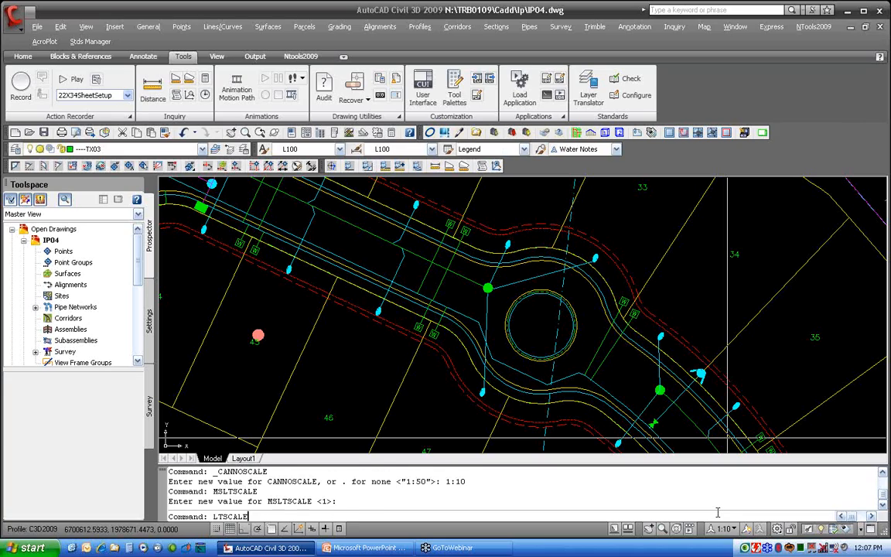
pyautogui.press('Return')
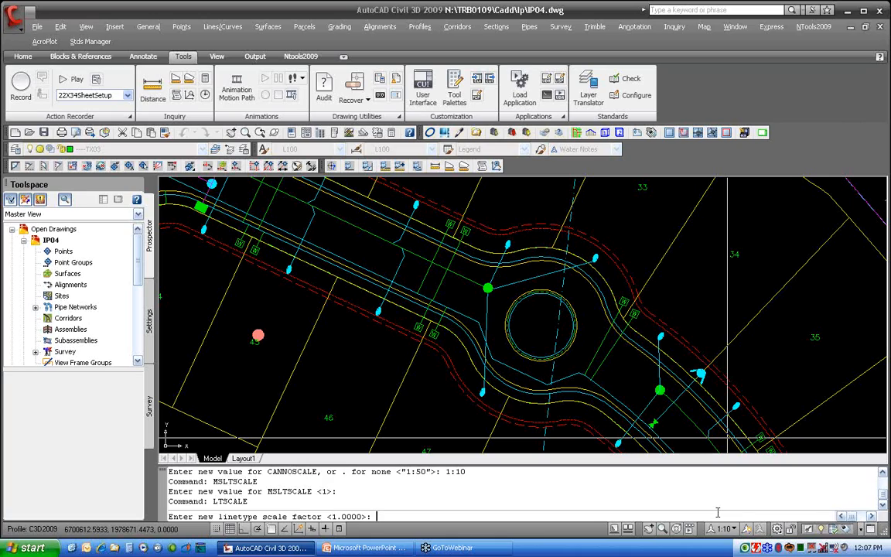
pyautogui.press('Escape')
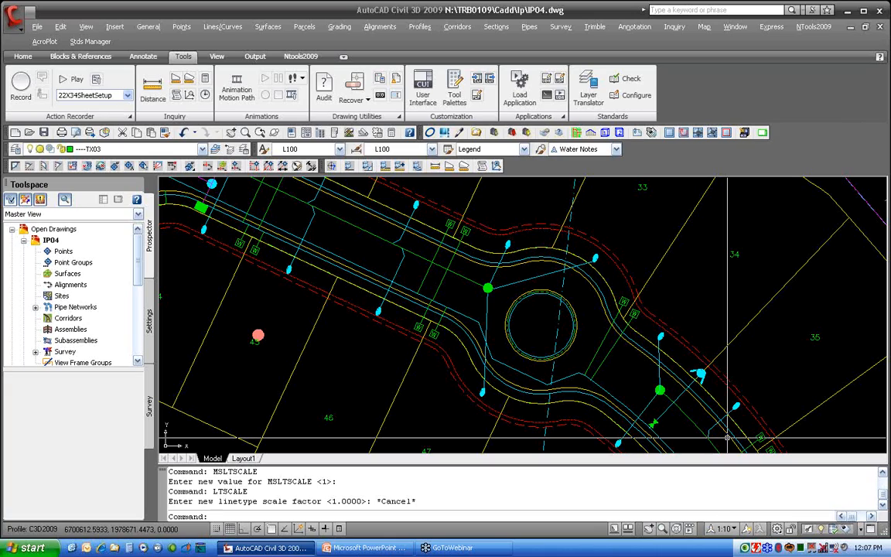
# Set the annotation scale back to 1:50
pyautogui.click(722, 530)
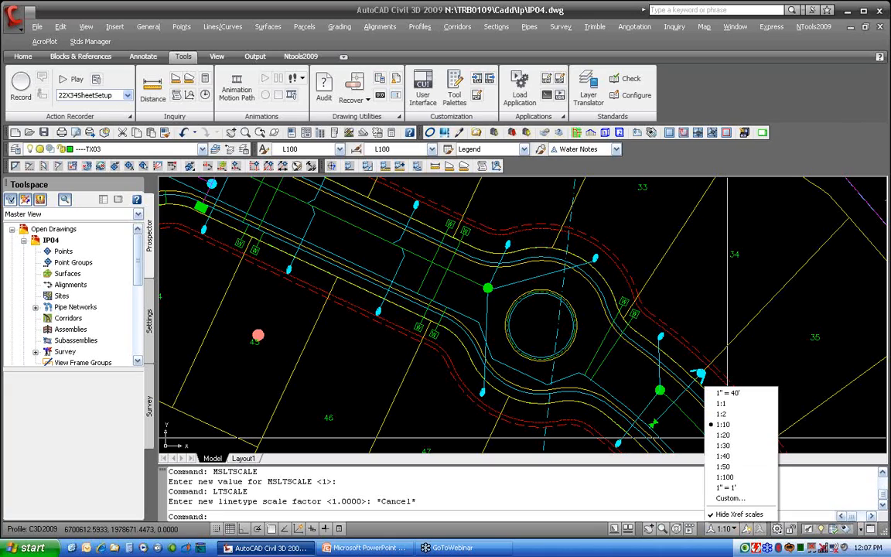
pyautogui.click(733, 466)
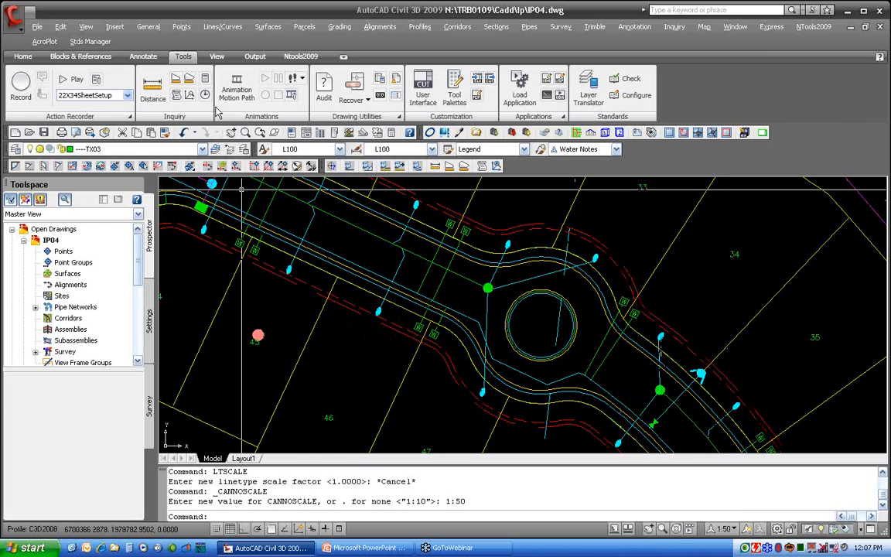
# Create a new text style named L100A based on the L100 style
pyautogui.click(144, 57)
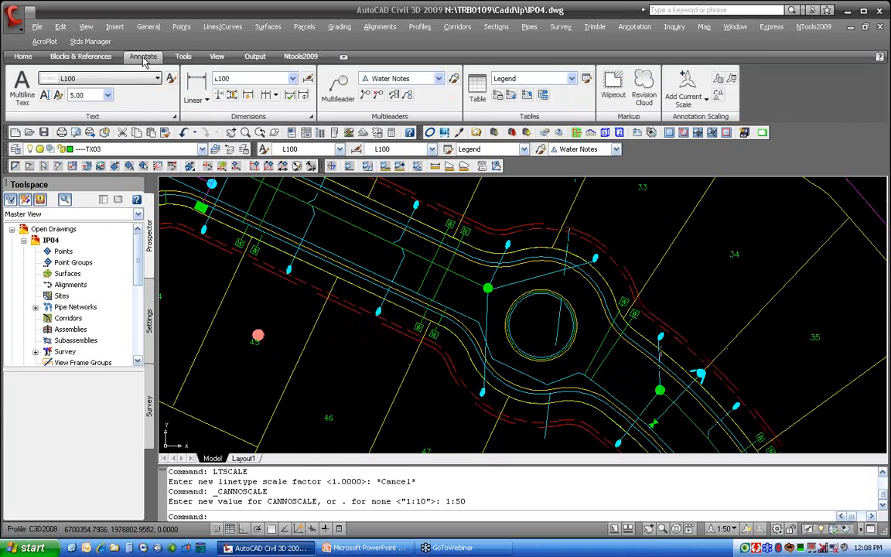
pyautogui.click(158, 79)
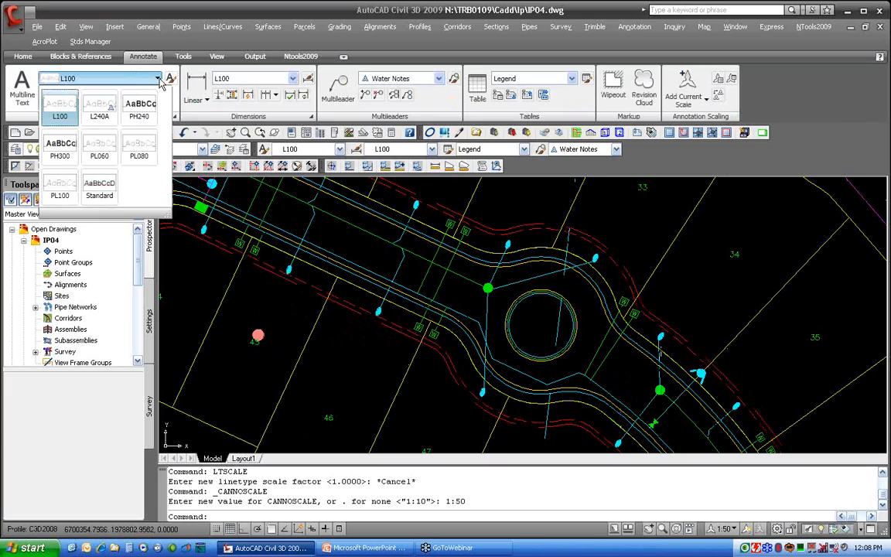
pyautogui.click(147, 67)
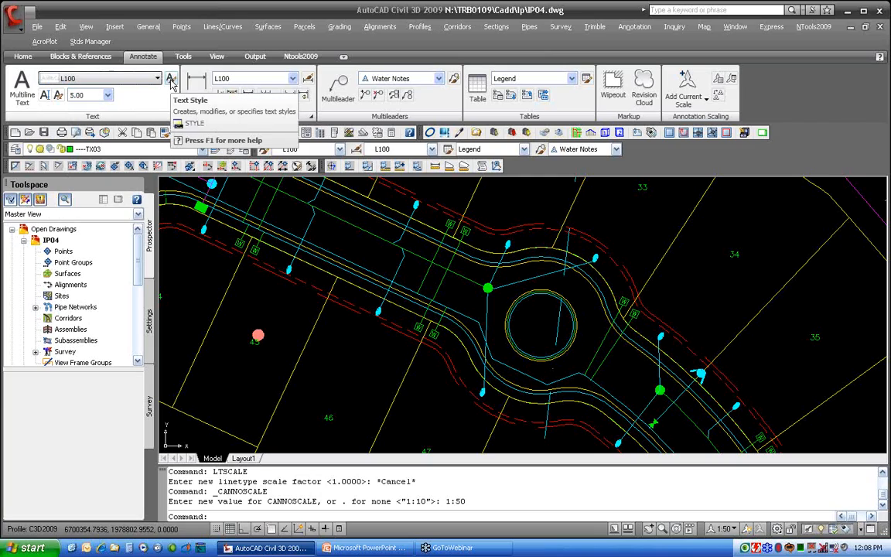
pyautogui.click(171, 80)
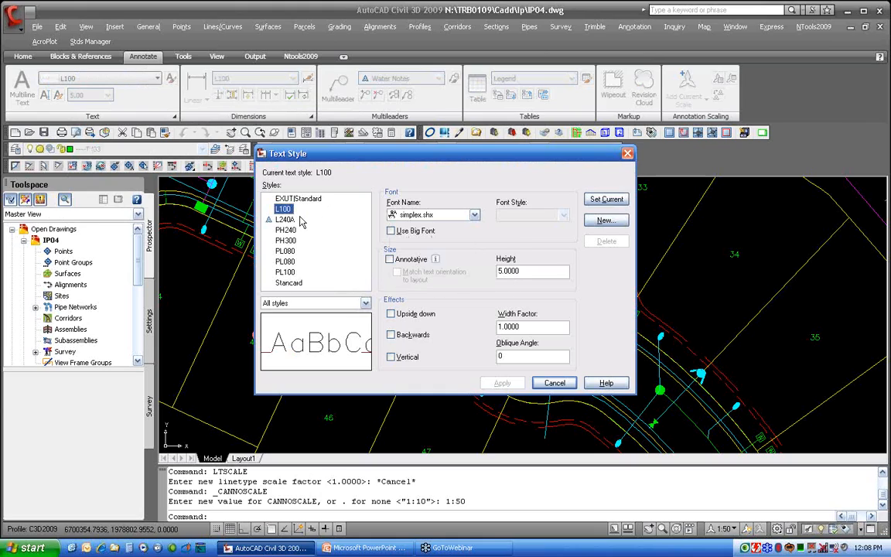
pyautogui.click(532, 269)
pyautogui.doubleClick(532, 270)
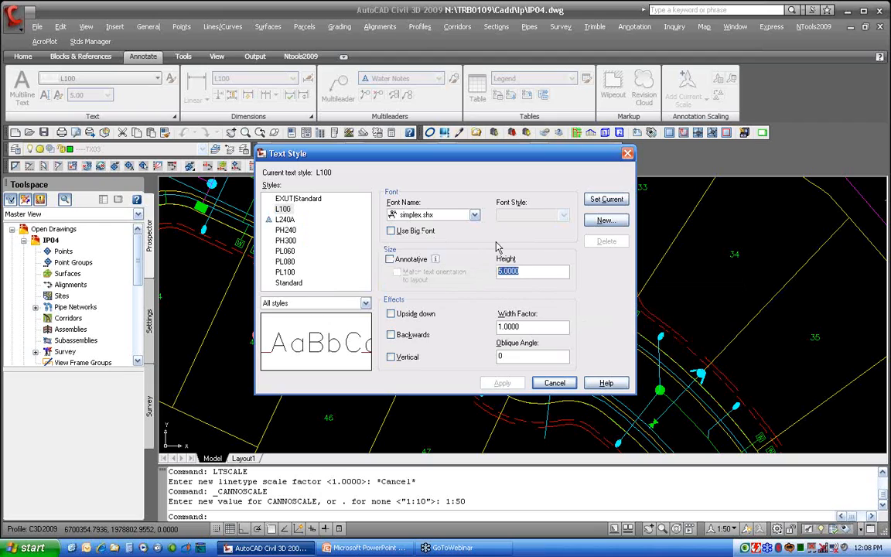
pyautogui.click(606, 223)
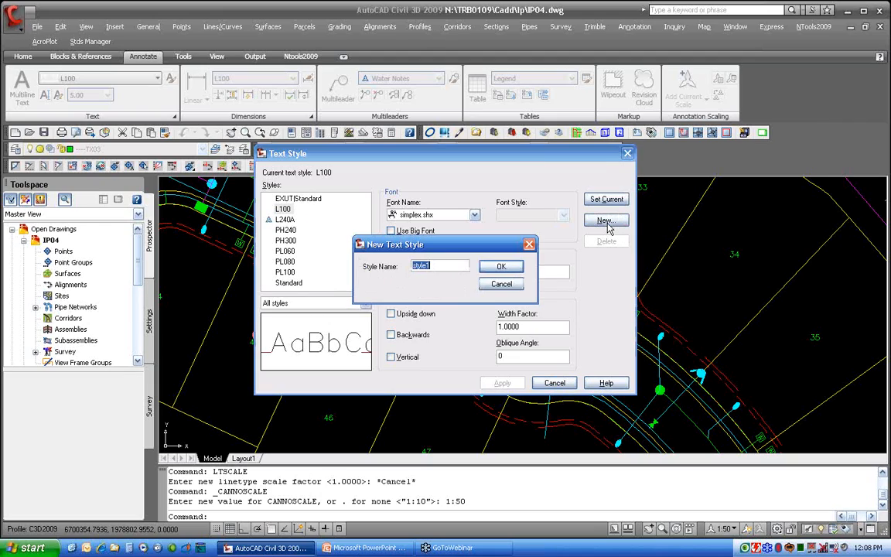
pyautogui.press('BackSpace')
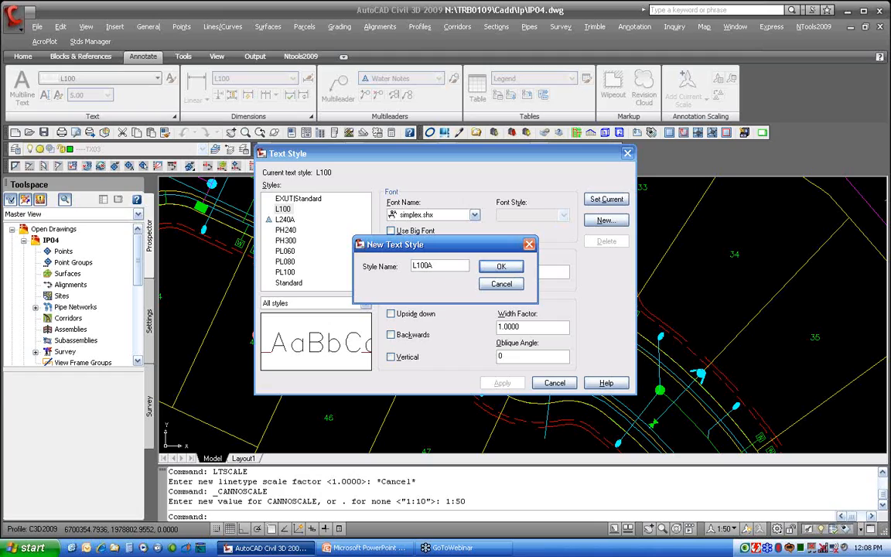
pyautogui.click(501, 266)
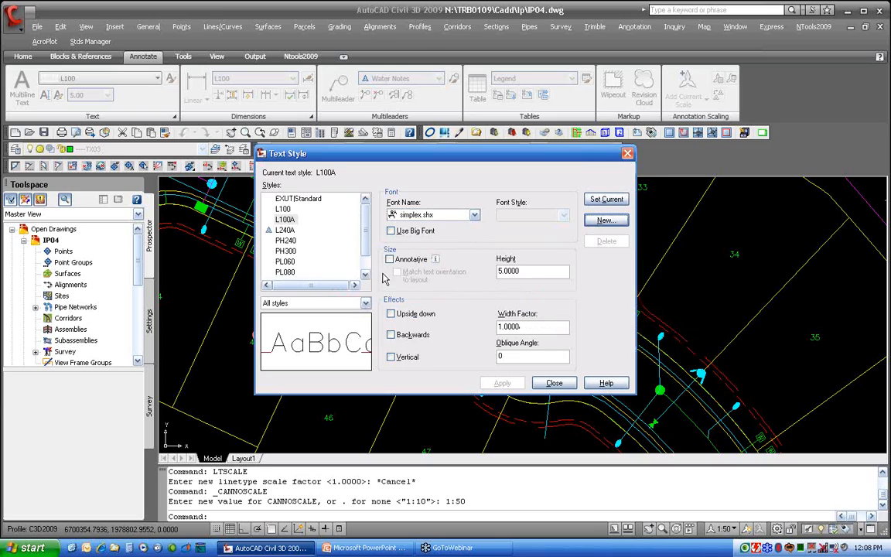
# Make L100A annotative with a paper text height of 0.1, set it current and save the changes
pyautogui.moveTo(532, 271); pyautogui.dragTo(495, 287)
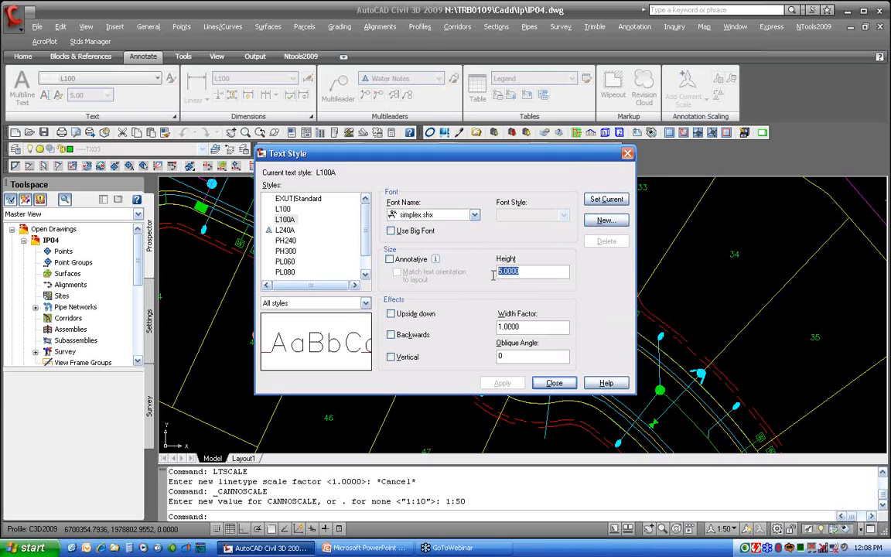
pyautogui.click(390, 259)
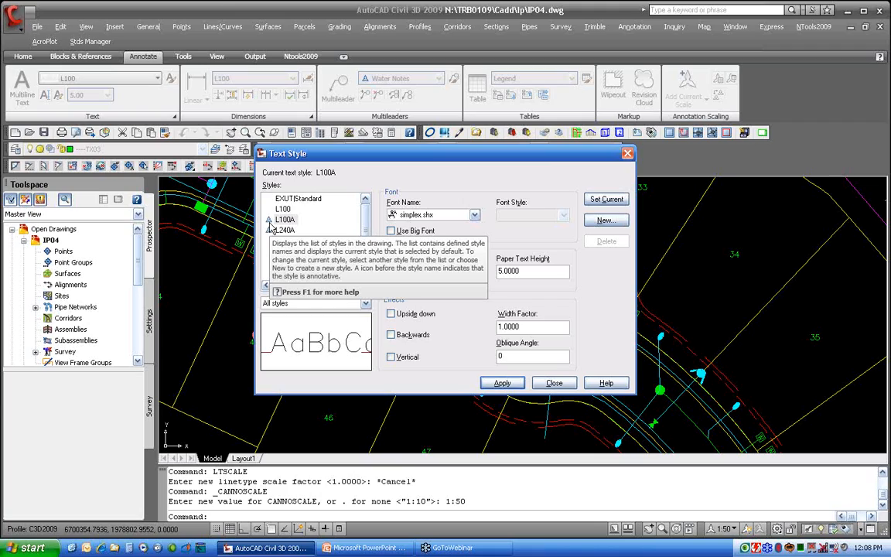
pyautogui.moveTo(526, 272); pyautogui.dragTo(475, 296)
pyautogui.write('0.1')
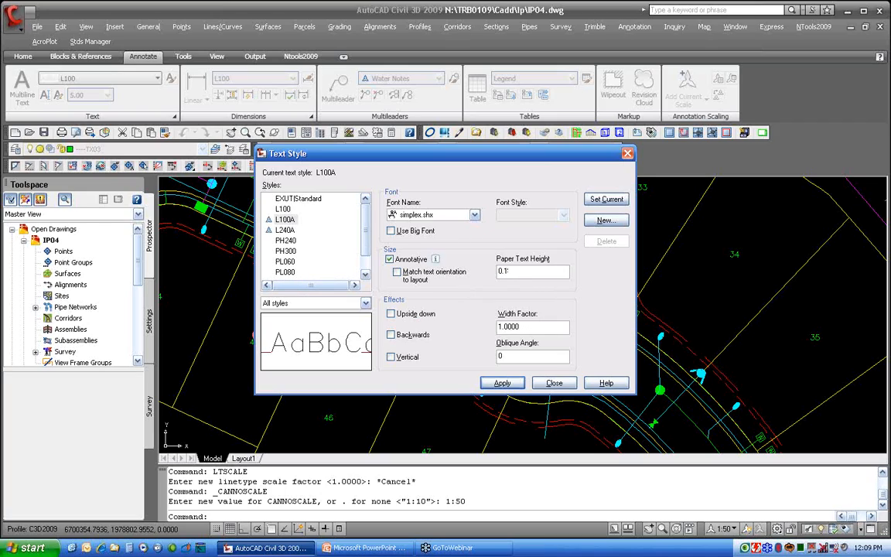
pyautogui.click(607, 199)
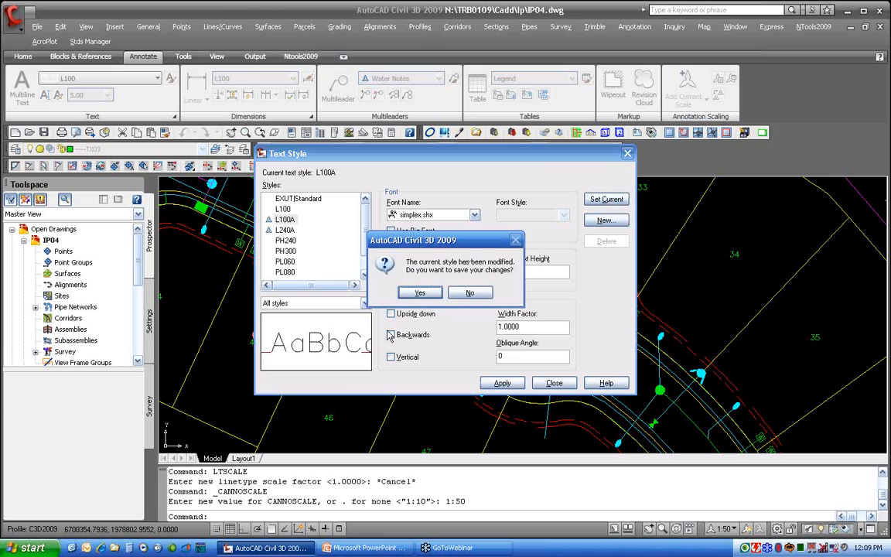
pyautogui.click(417, 292)
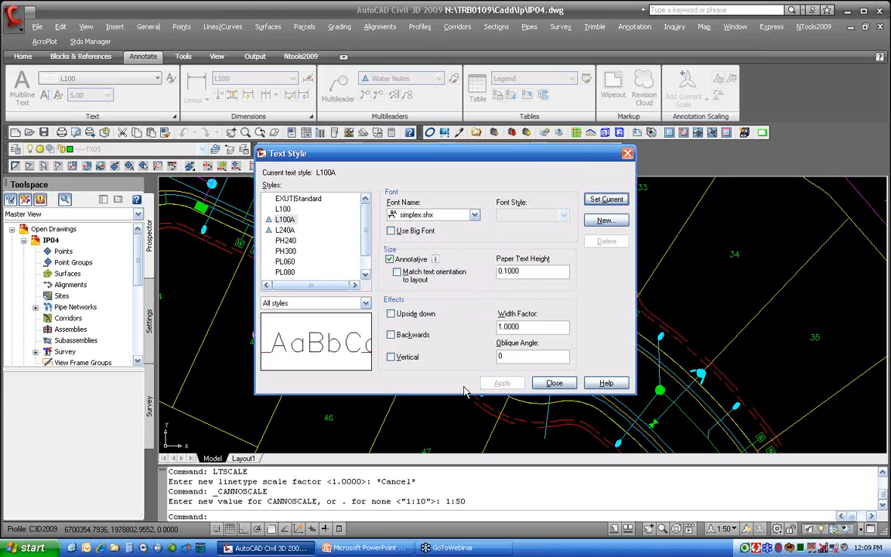
pyautogui.click(554, 384)
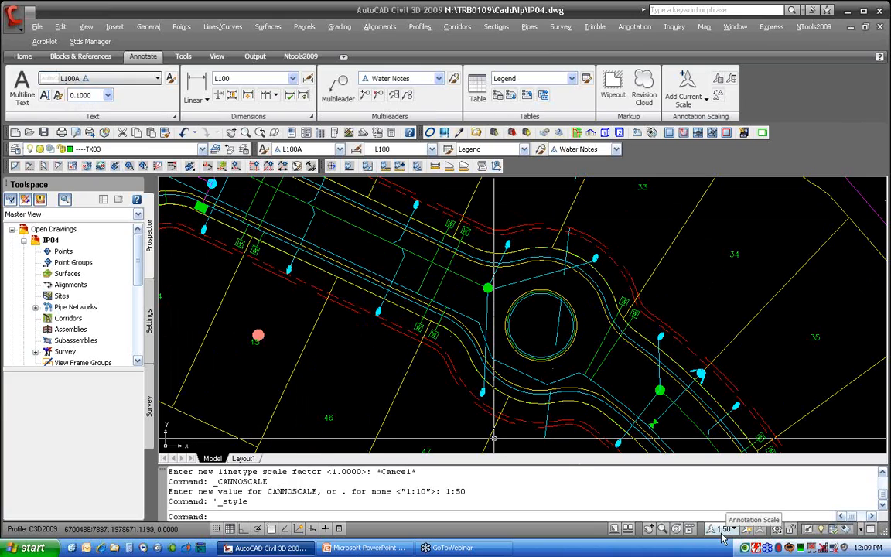
# Create a multiline text box over the roundabout reading SEE DETAIL NUMBER
pyautogui.write('MTEXT')
pyautogui.press('Return')
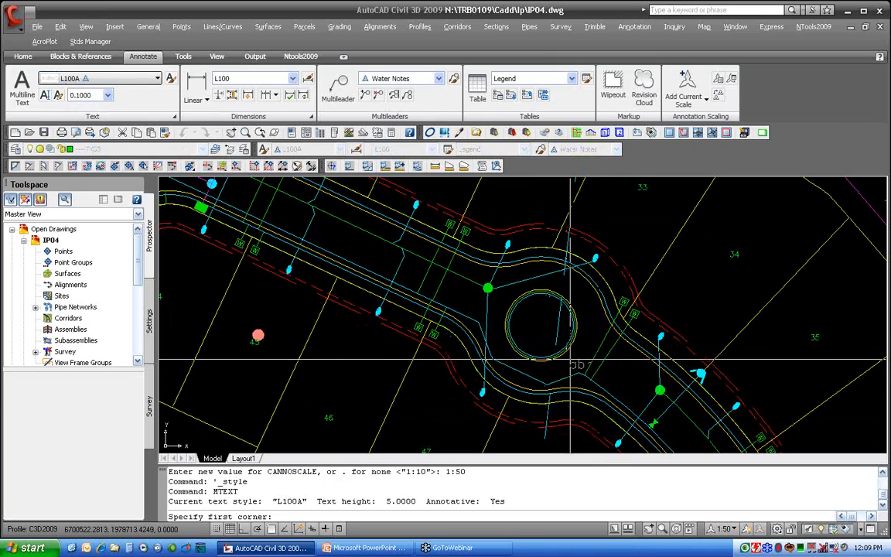
pyautogui.click(509, 292)
pyautogui.click(590, 370)
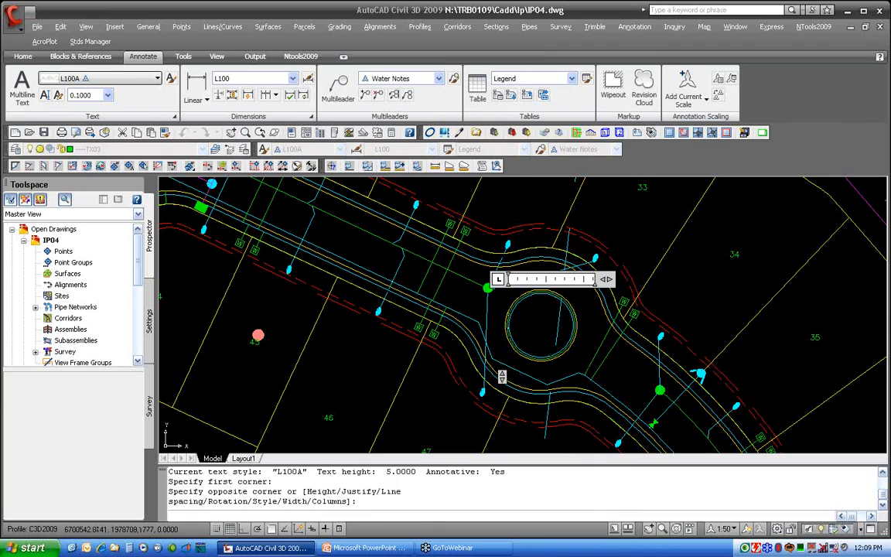
pyautogui.write('SEE')
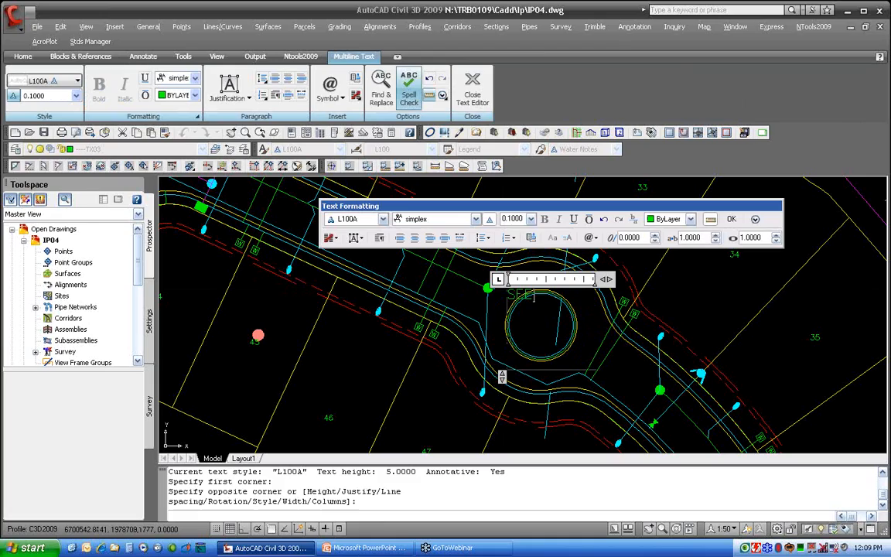
pyautogui.write(' DETAIL NUMBER')
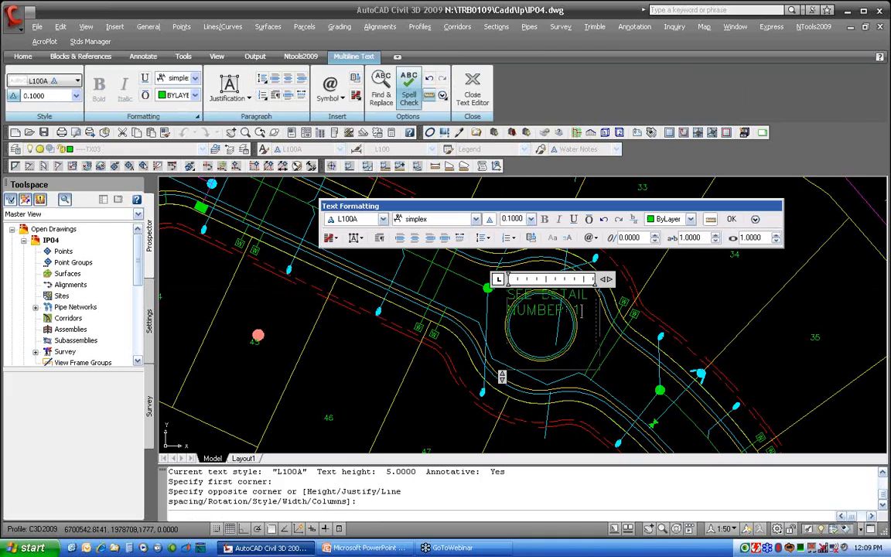
# Add a background mask using the drawing background colour behind the note and finish the text
pyautogui.rightClick(585, 311)
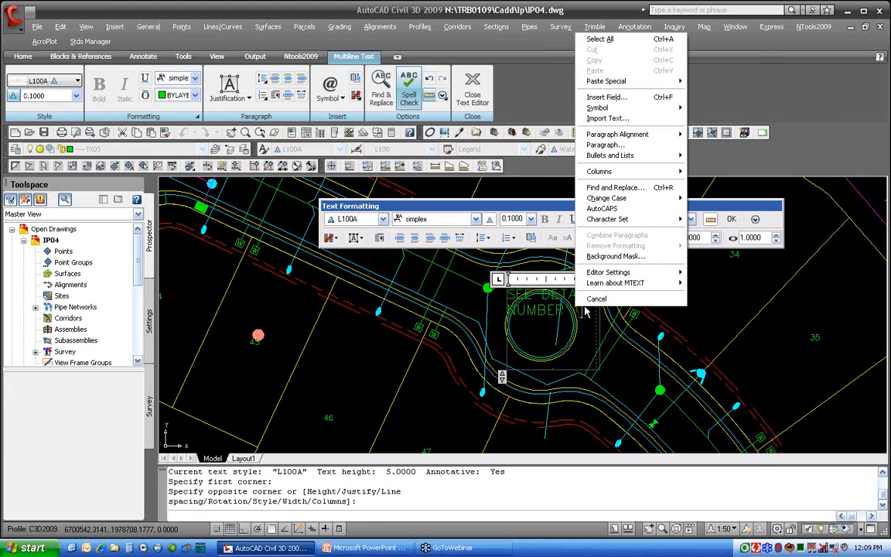
pyautogui.click(611, 256)
pyautogui.click(360, 245)
pyautogui.click(357, 301)
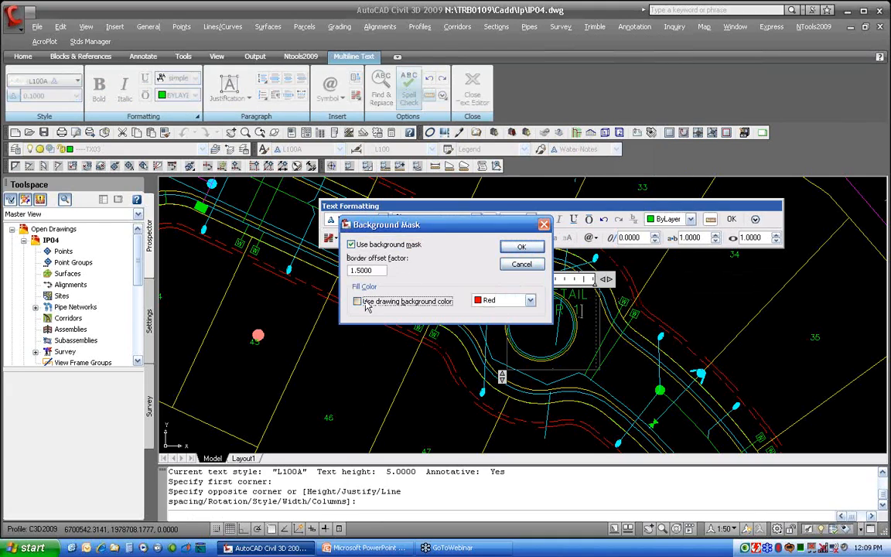
pyautogui.click(521, 249)
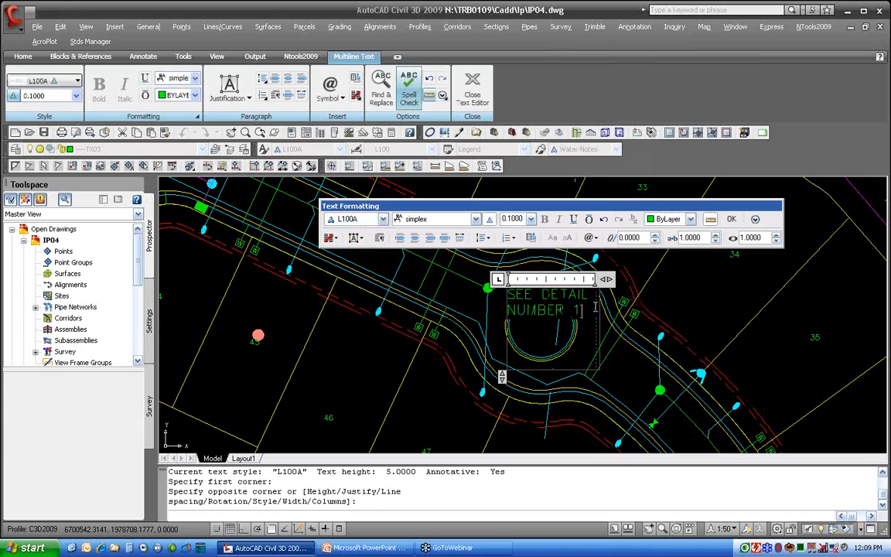
pyautogui.click(733, 220)
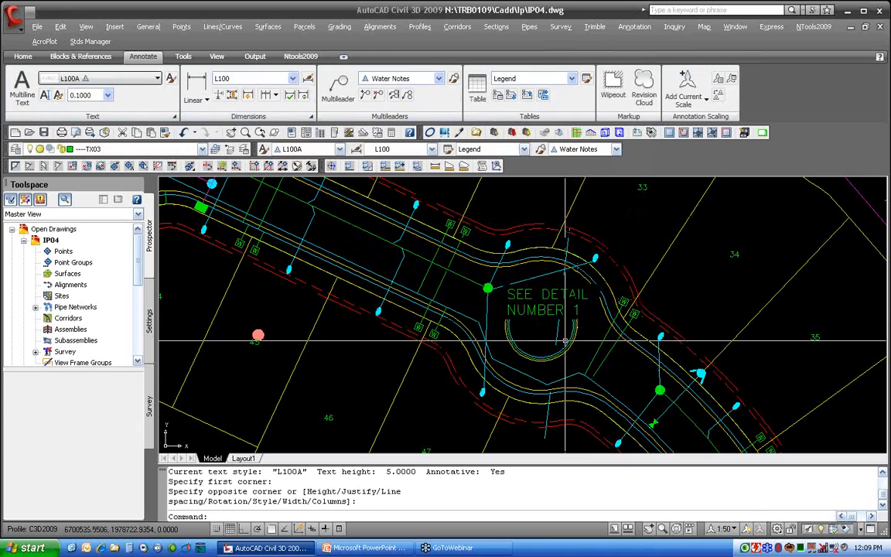
# Move the SEE DETAIL NUMBER 1 note down into the centre of the roundabout
pyautogui.write('M')
pyautogui.press('space')
pyautogui.click(550, 308)
pyautogui.click(546, 308)
pyautogui.press('space')
pyautogui.click(546, 308)
pyautogui.click(541, 336)
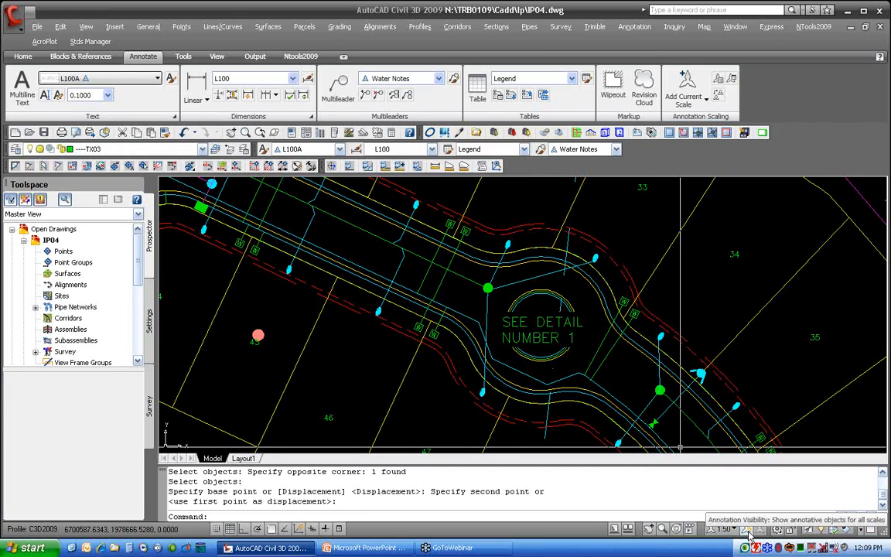
# Show only annotative objects for the current scale and switch the annotation scale to 1:10
pyautogui.click(749, 532)
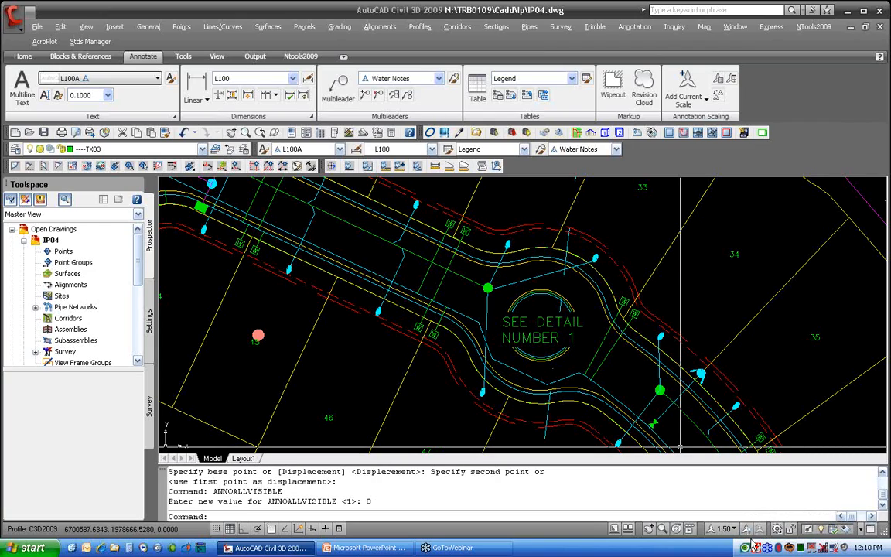
pyautogui.click(723, 529)
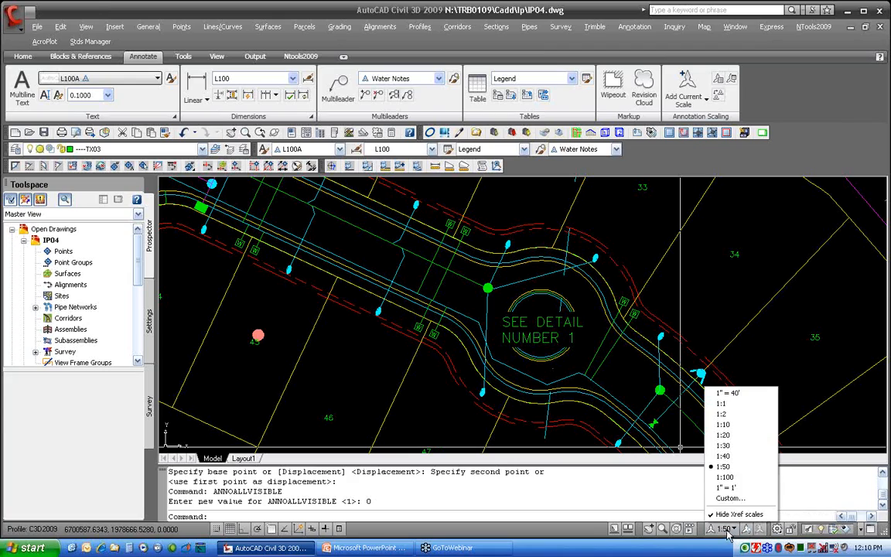
pyautogui.click(725, 426)
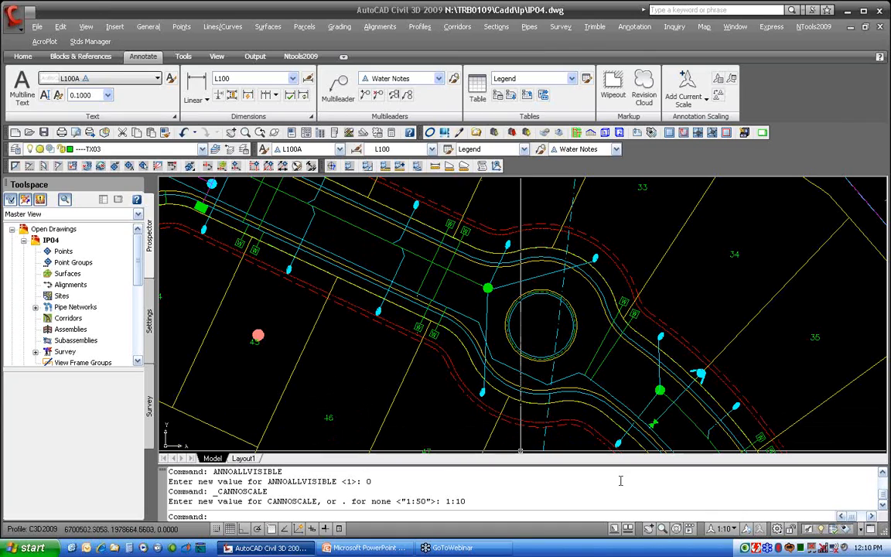
# Toggle annotation visibility on and off again and set the annotation scale back to 1:50
pyautogui.click(747, 533)
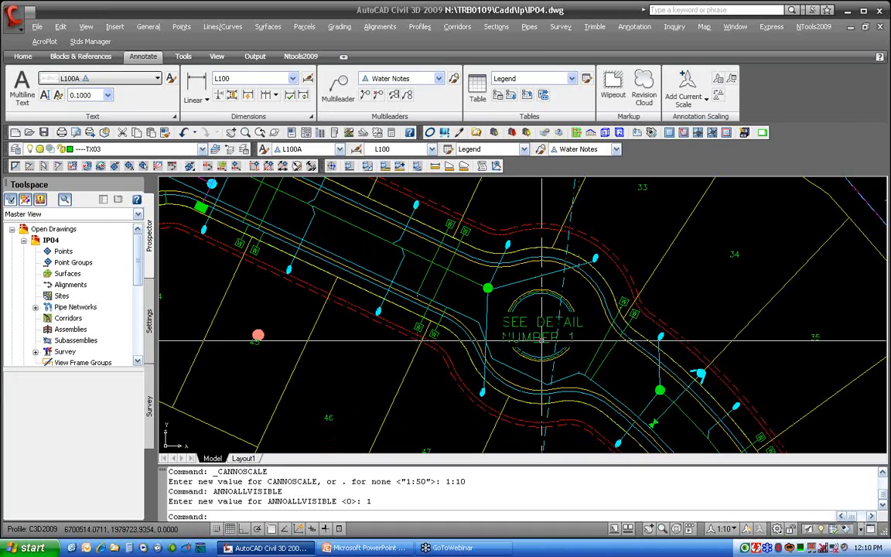
pyautogui.click(747, 532)
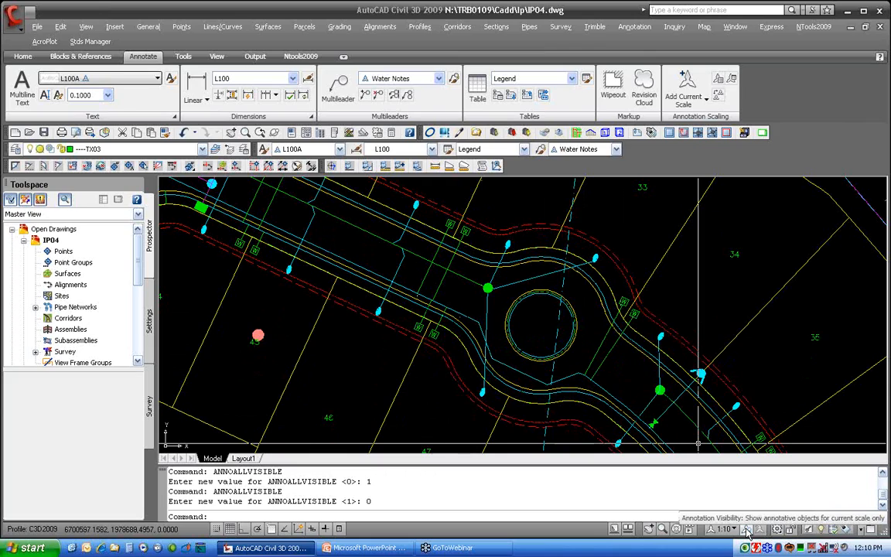
pyautogui.click(724, 530)
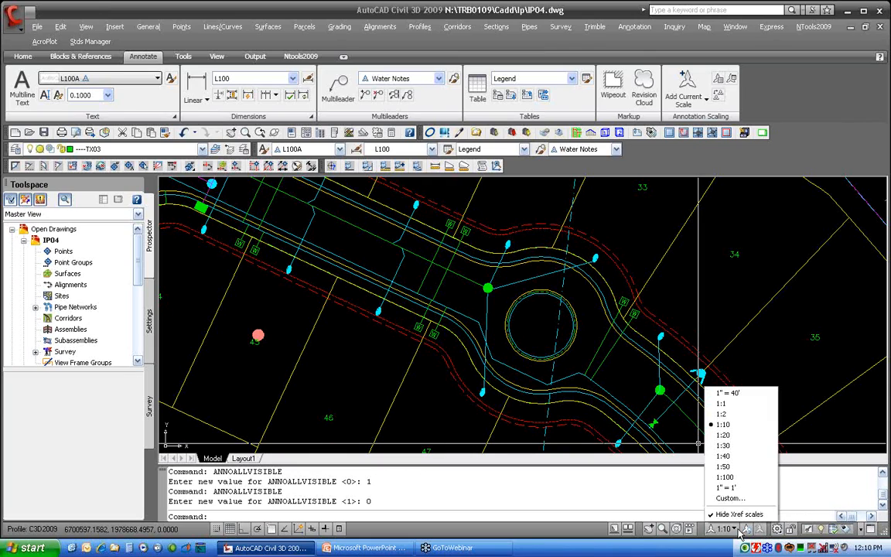
pyautogui.click(727, 467)
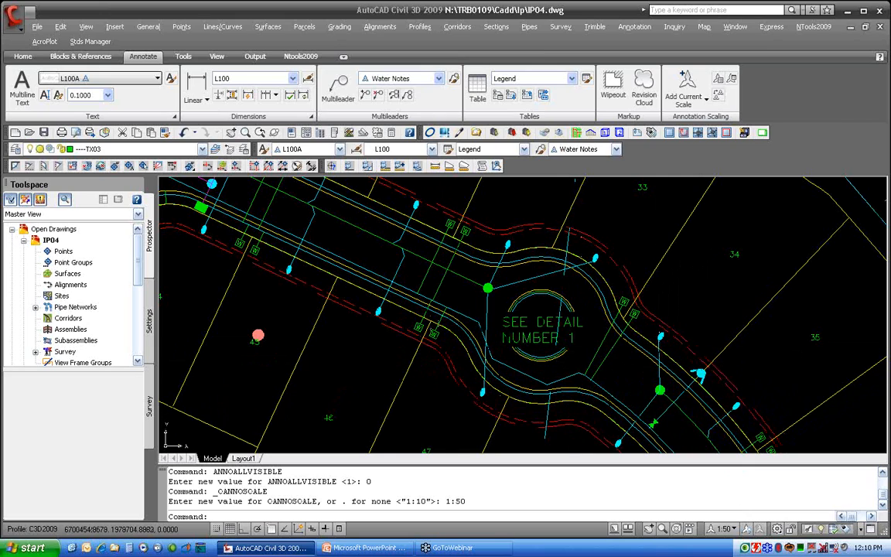
# Create a new annotative dimension style named L100A starting from the L100 style
pyautogui.moveTo(429, 368); pyautogui.dragTo(454, 363, button='middle')
pyautogui.scroll(4, 499, 357)
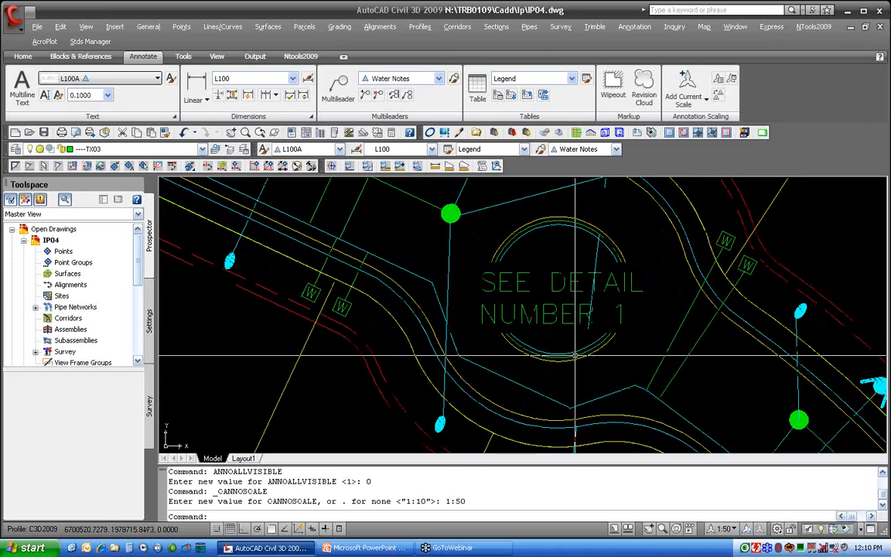
pyautogui.click(293, 79)
pyautogui.click(293, 81)
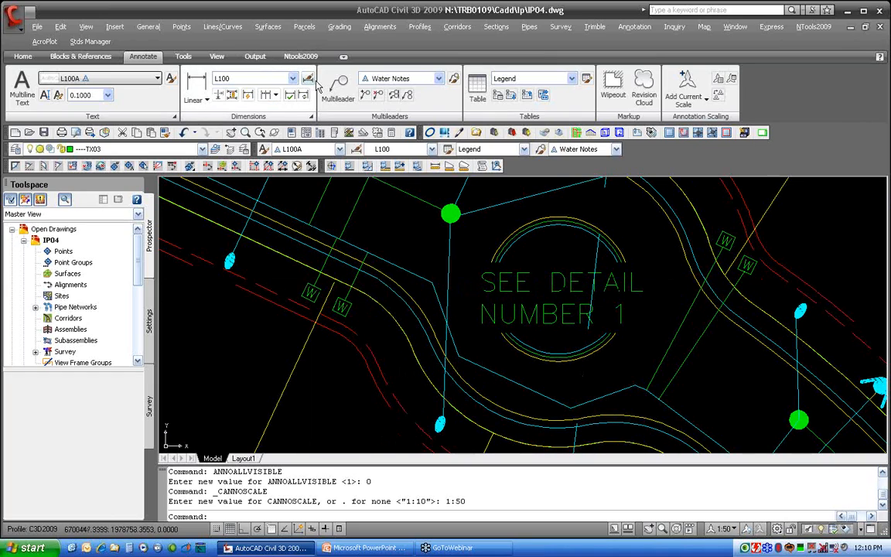
pyautogui.click(308, 80)
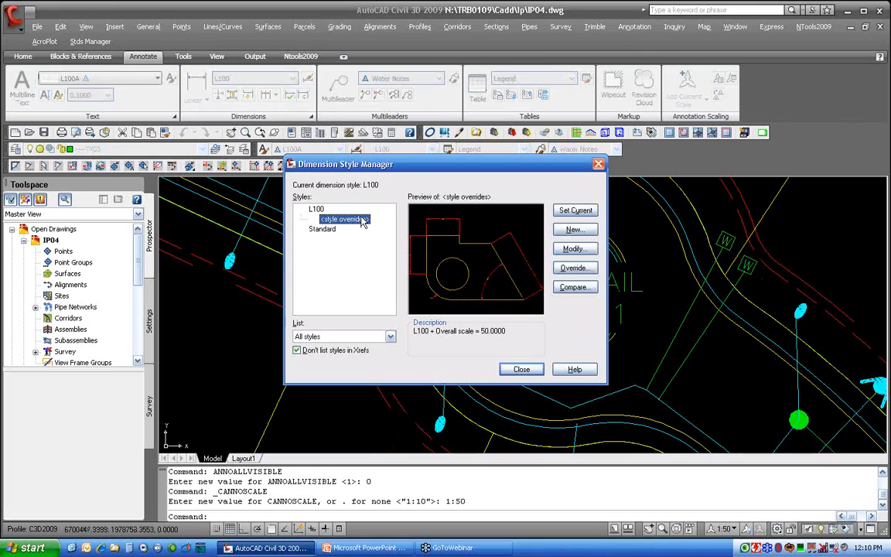
pyautogui.click(317, 209)
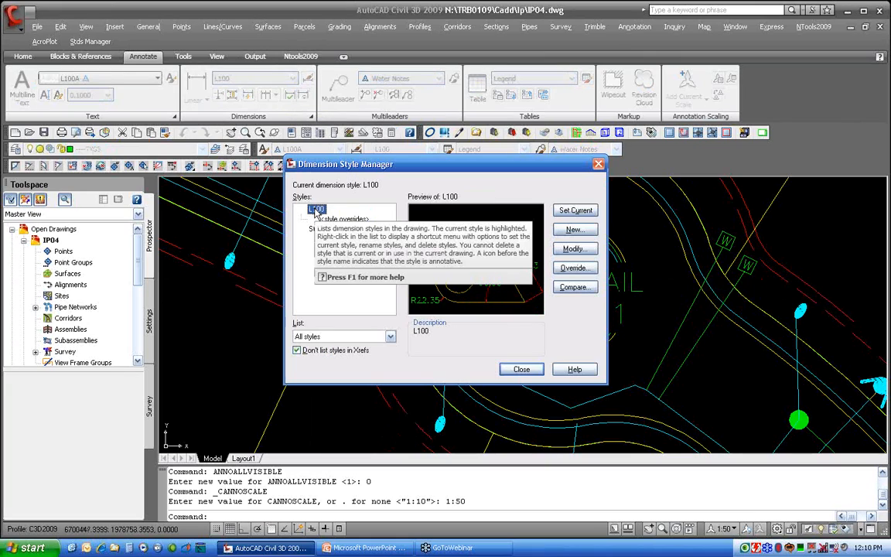
pyautogui.click(572, 230)
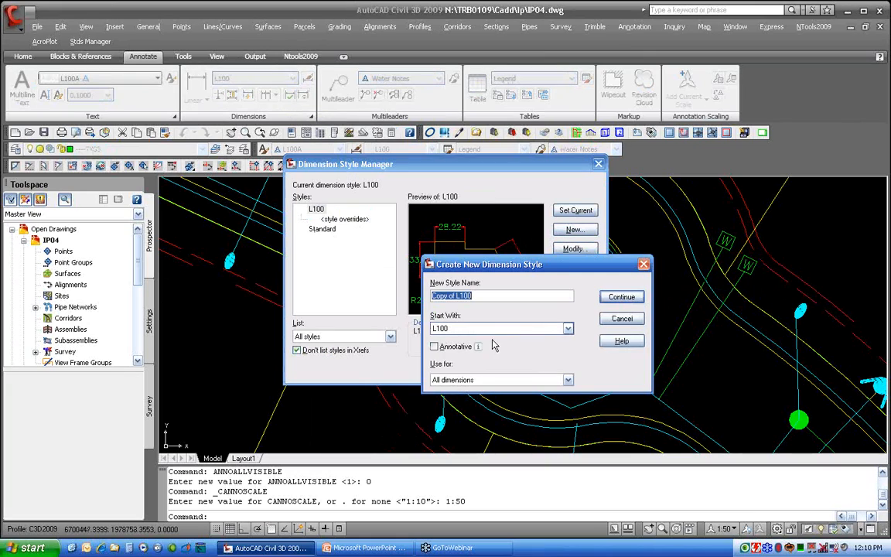
pyautogui.click(486, 294)
pyautogui.moveTo(486, 294); pyautogui.dragTo(419, 302)
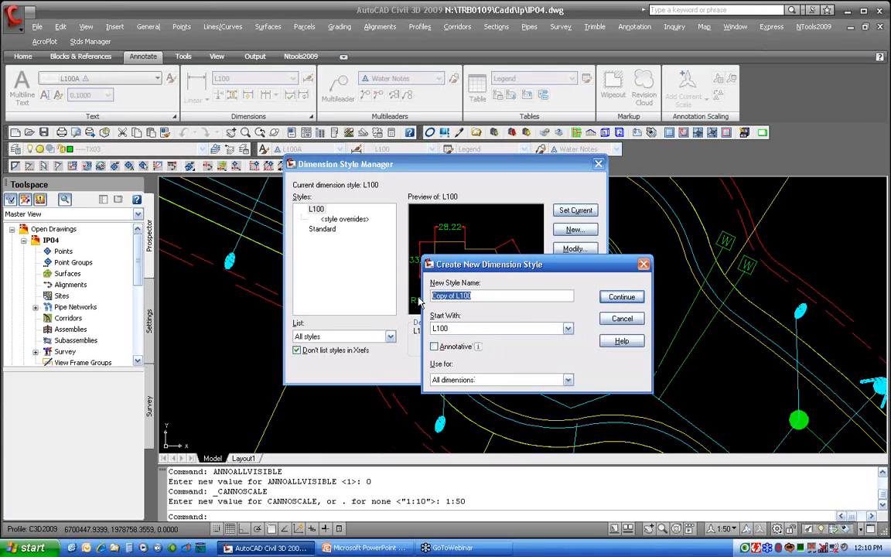
pyautogui.write('L100A')
pyautogui.click(436, 348)
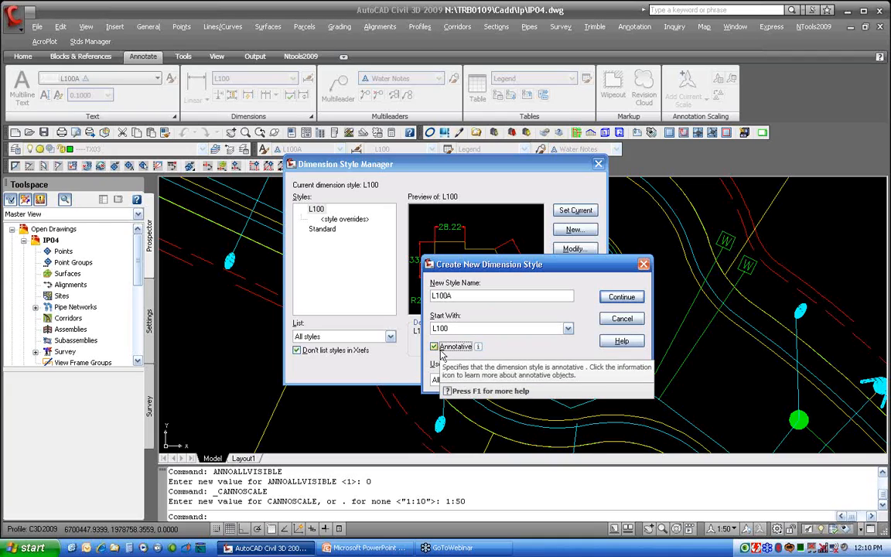
pyautogui.click(619, 298)
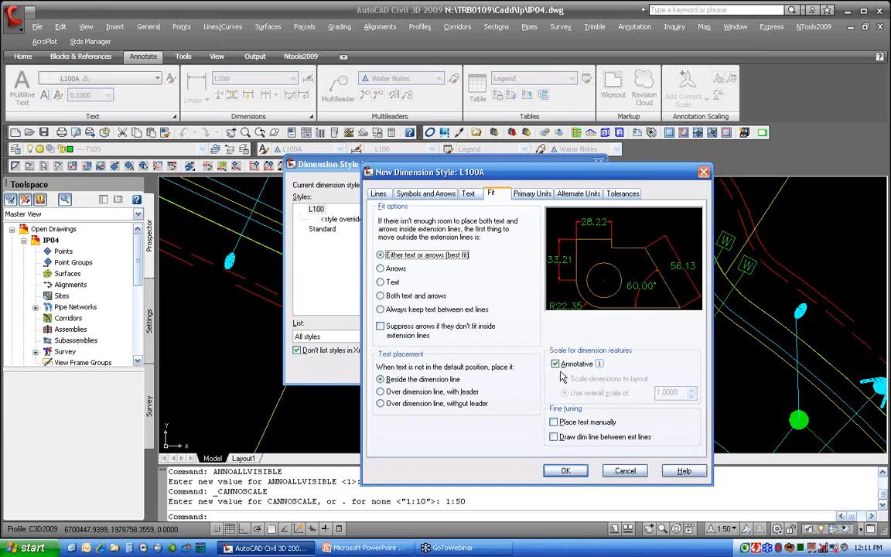
# Review the new style's lines and arrows settings and set its text style to L100A
pyautogui.click(379, 194)
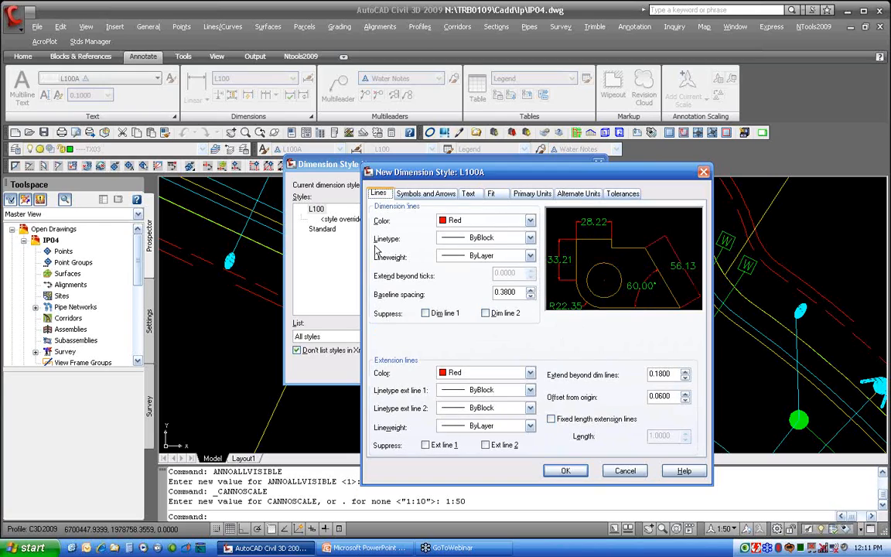
pyautogui.doubleClick(508, 292)
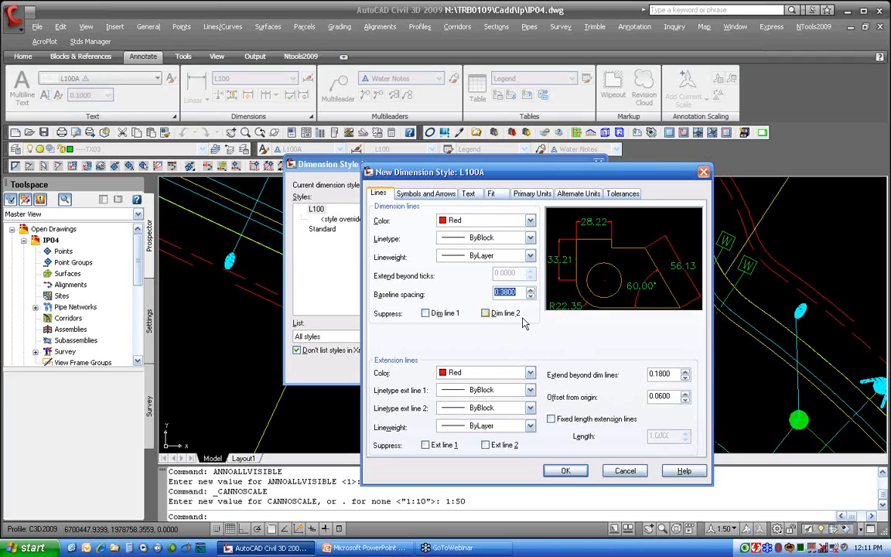
pyautogui.click(425, 194)
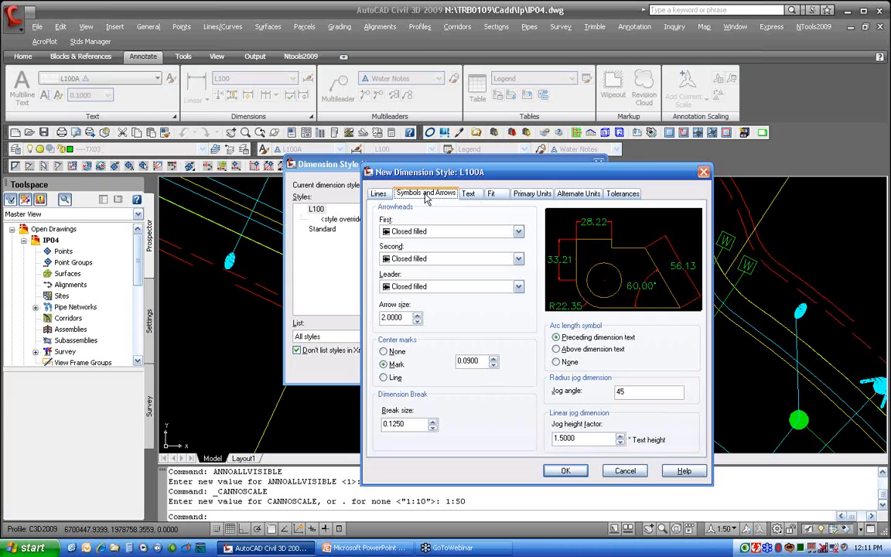
pyautogui.click(469, 194)
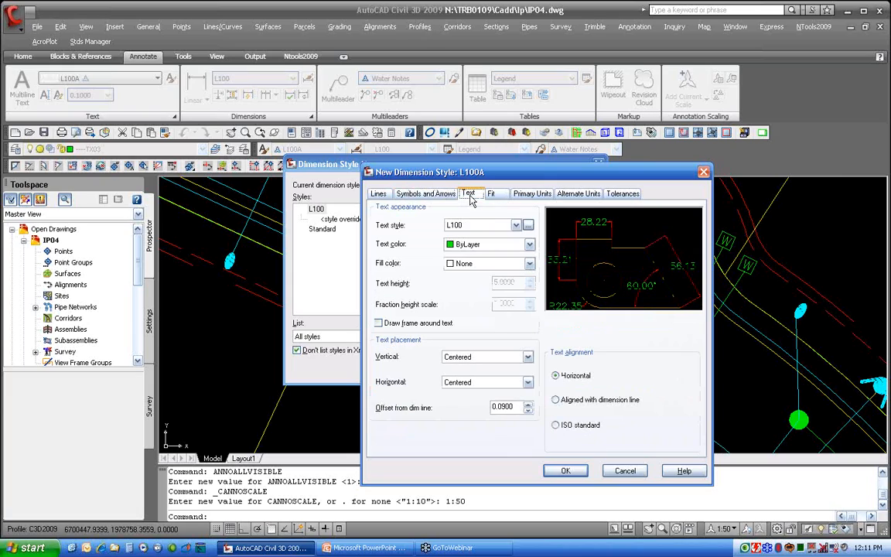
pyautogui.click(514, 226)
pyautogui.click(458, 243)
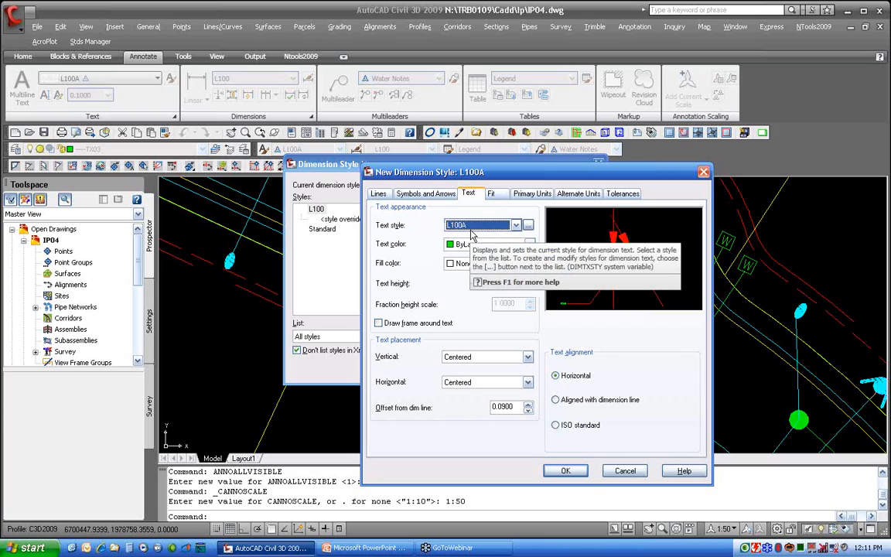
# Save the L100A dimension style and confirm discarding the style overrides to make it current
pyautogui.click(493, 194)
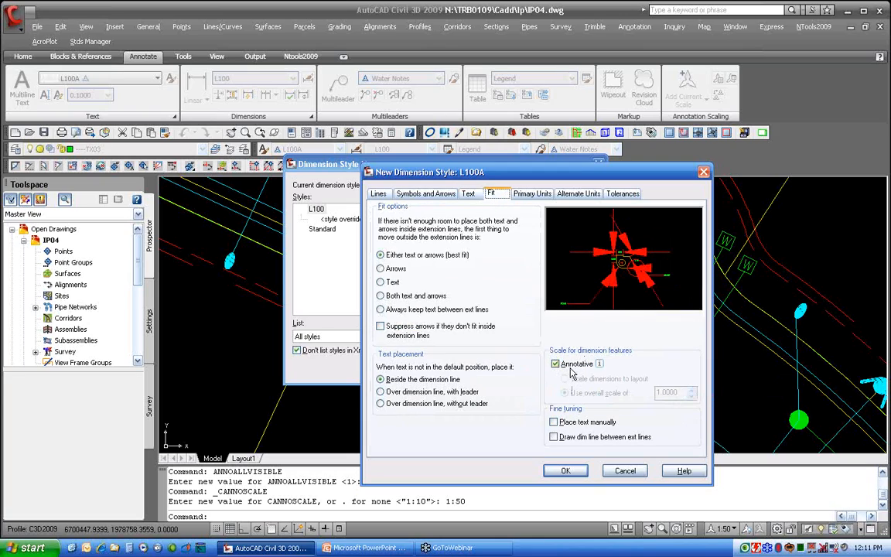
pyautogui.click(574, 473)
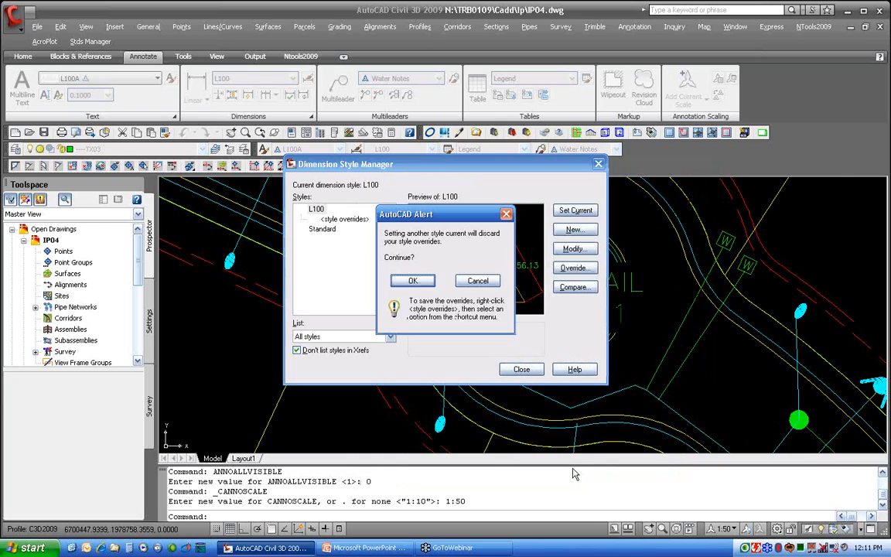
pyautogui.click(416, 281)
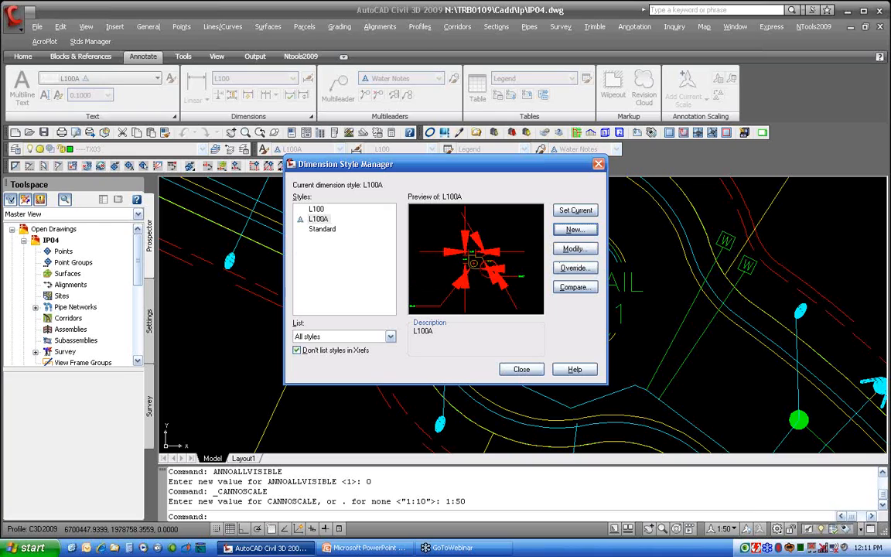
# Modify the L100A dimension style to use an arrow size of .15 and close the style manager
pyautogui.click(575, 248)
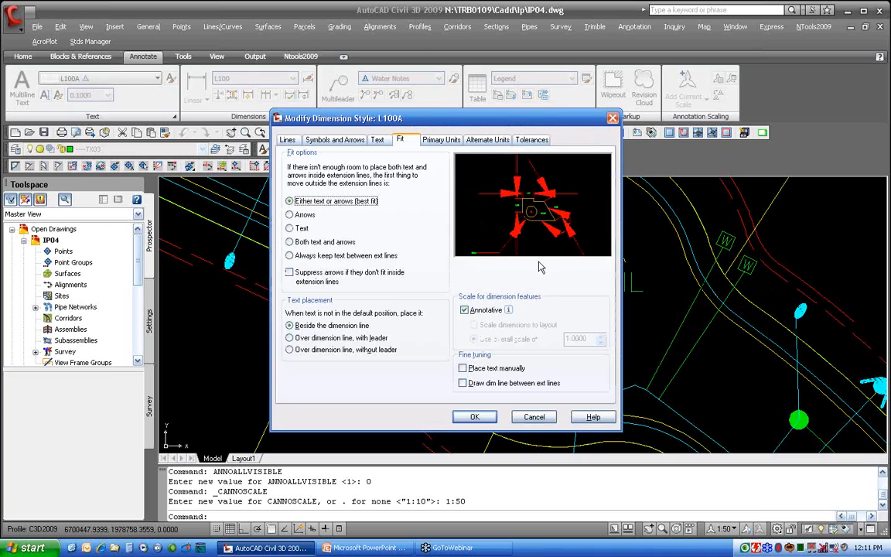
pyautogui.click(319, 141)
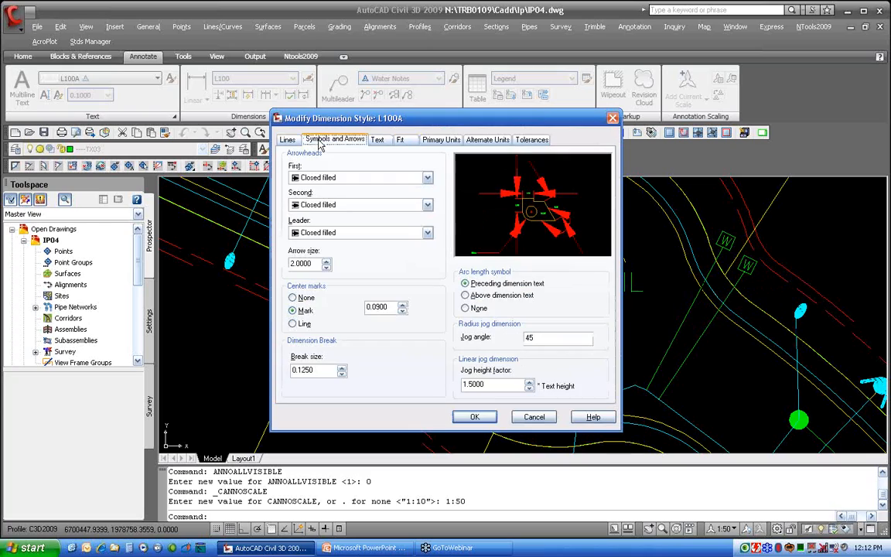
pyautogui.doubleClick(286, 263)
pyautogui.write('.15')
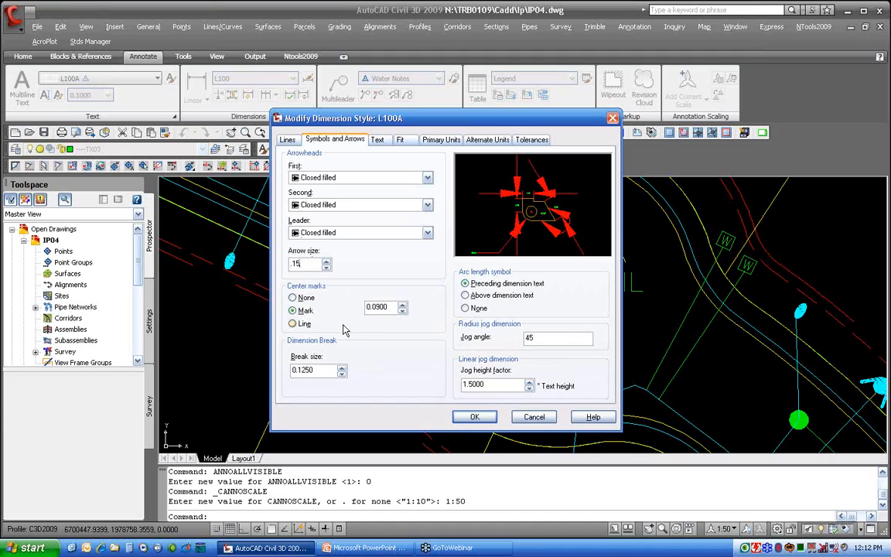
pyautogui.click(481, 422)
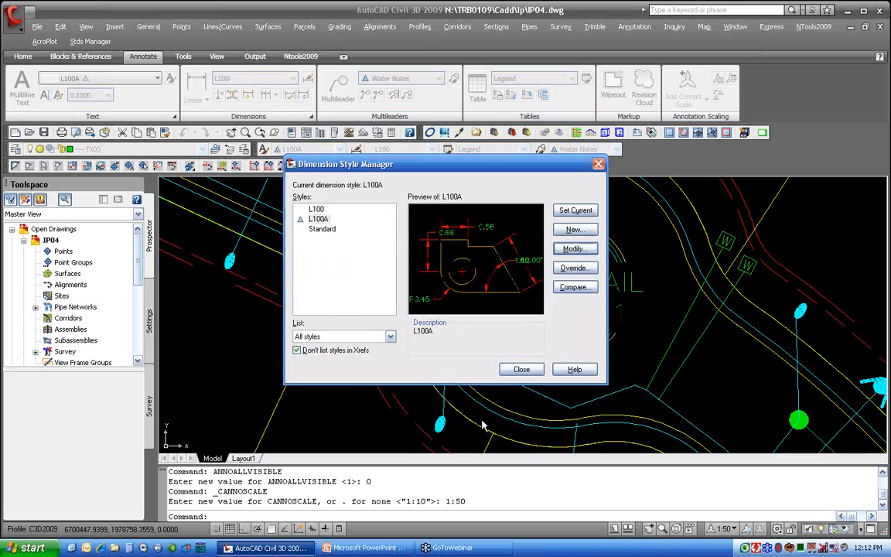
pyautogui.click(518, 371)
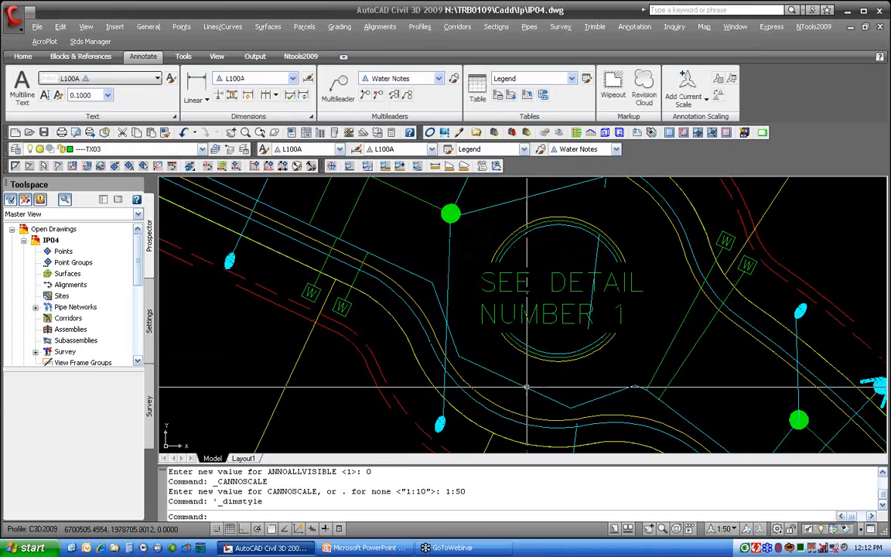
pyautogui.scroll(3, 486, 314)
pyautogui.scroll(-3, 483, 307)
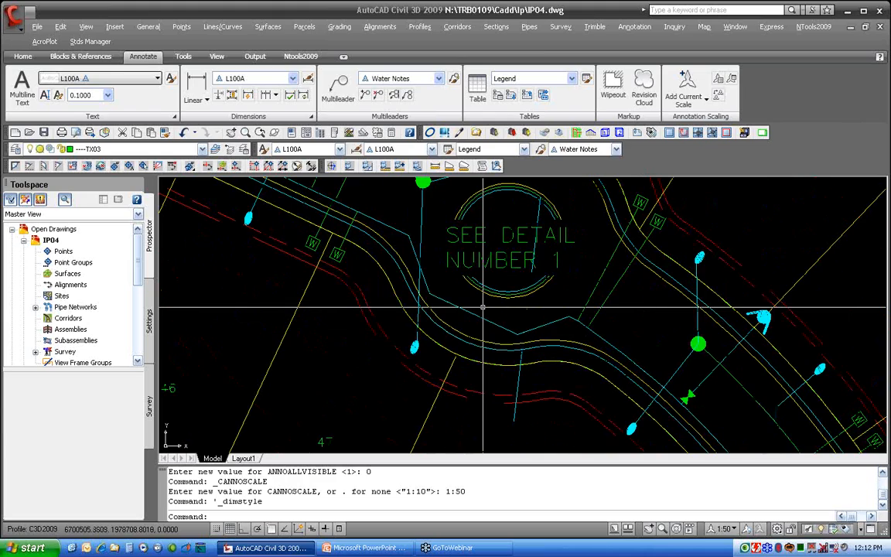
# At 1:10 annotation scale, place an aligned dimension from the nearest point on the cul-de-sac circle perpendicular to the adjacent line
pyautogui.click(724, 529)
pyautogui.click(723, 425)
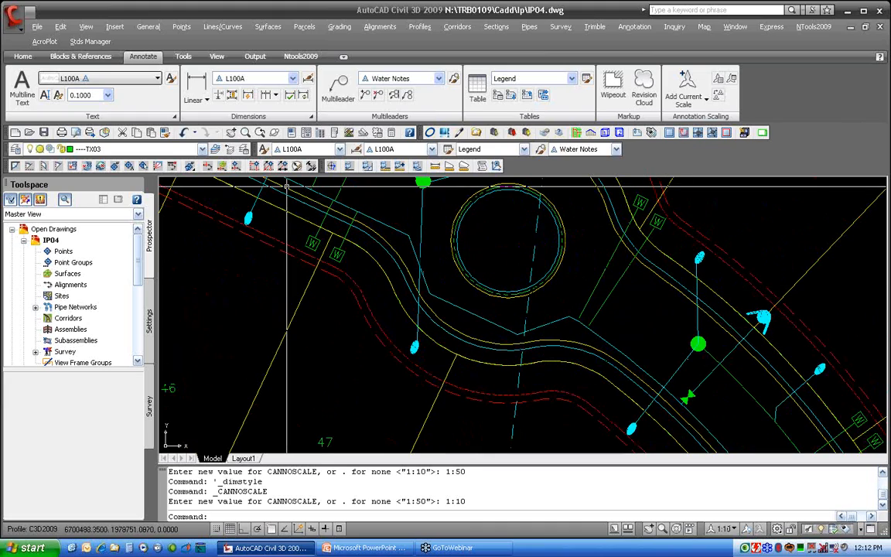
pyautogui.click(205, 100)
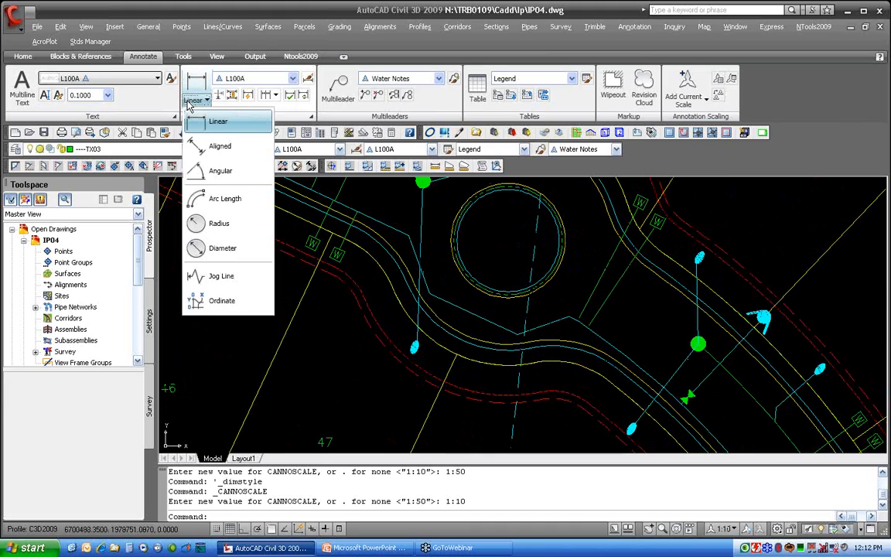
pyautogui.click(209, 147)
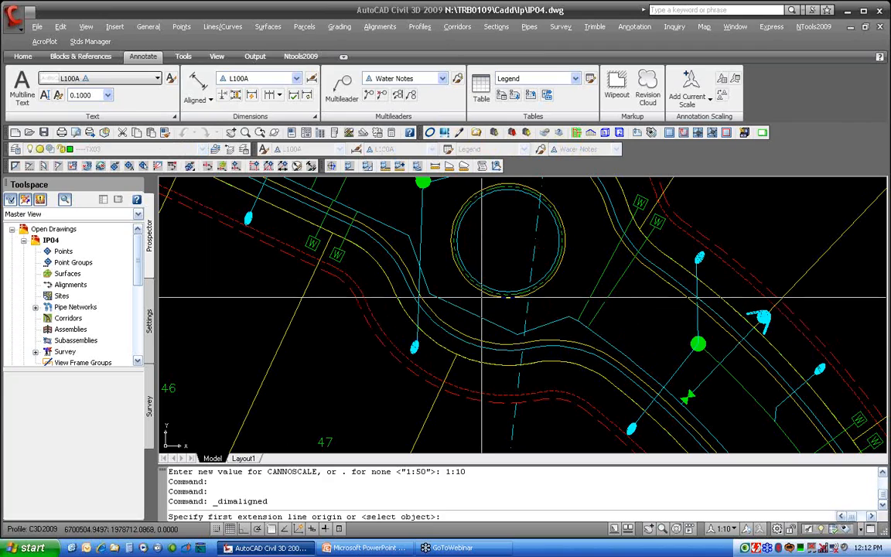
pyautogui.write('NEA')
pyautogui.press('Return')
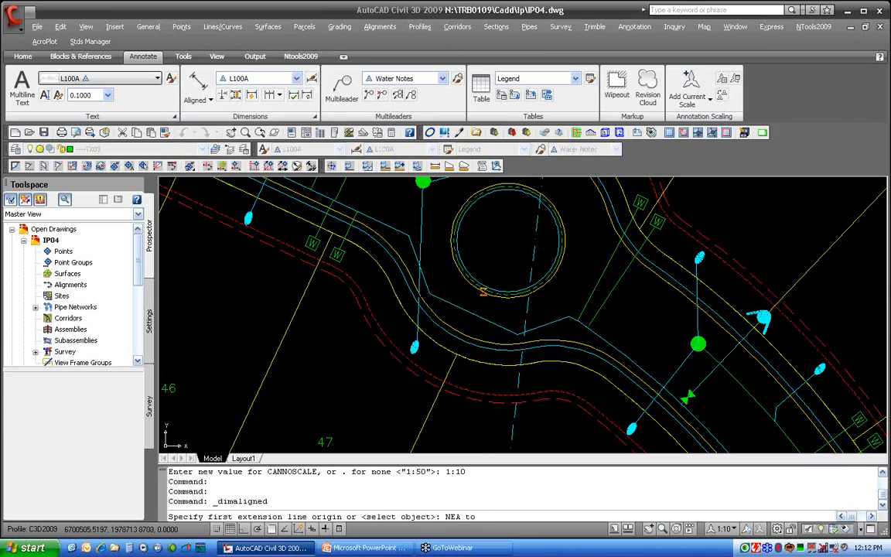
pyautogui.click(480, 304)
pyautogui.write('PER to')
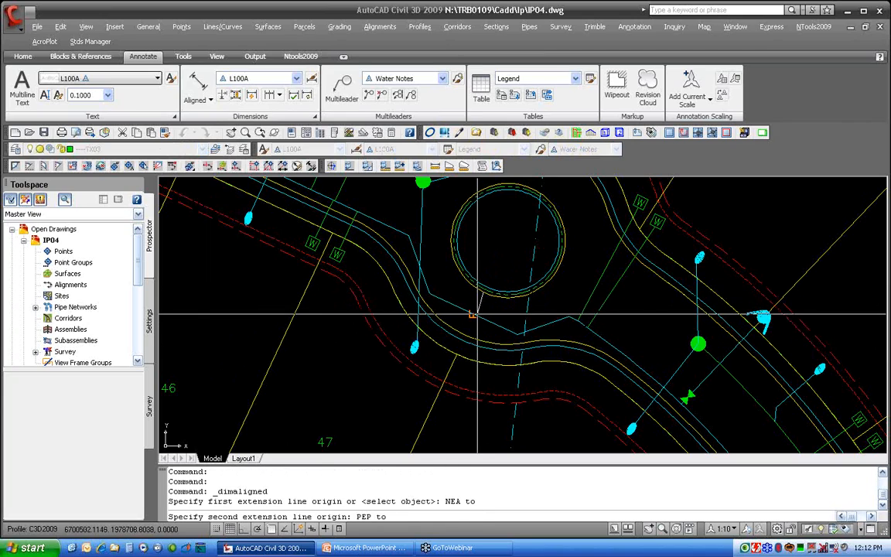
pyautogui.click(479, 304)
pyautogui.click(479, 300)
# Set the current annotation scale to 1:50
pyautogui.scroll(3, 479, 301)
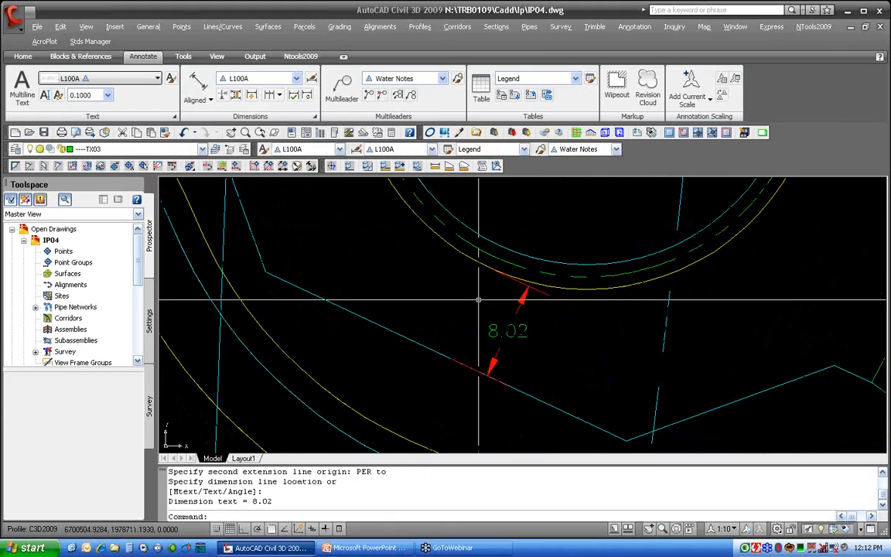
pyautogui.scroll(-2, 439, 294)
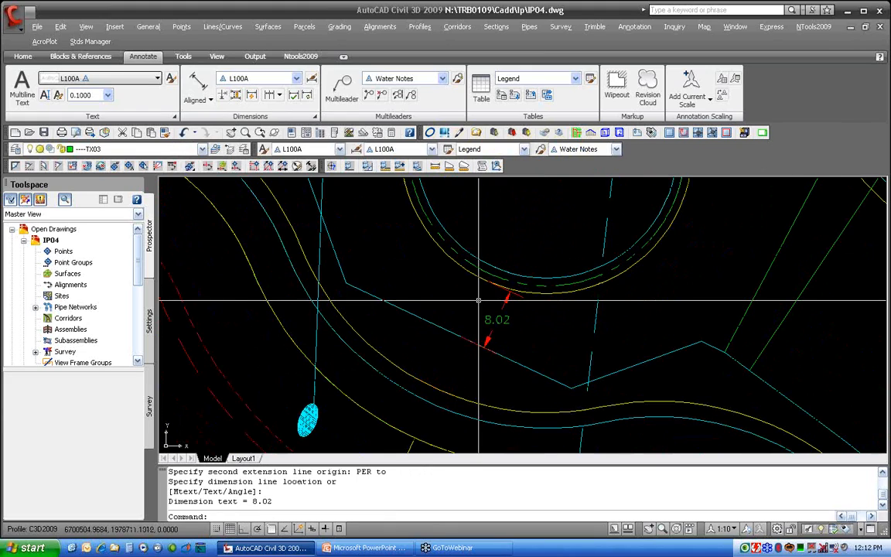
pyautogui.scroll(-4, 439, 294)
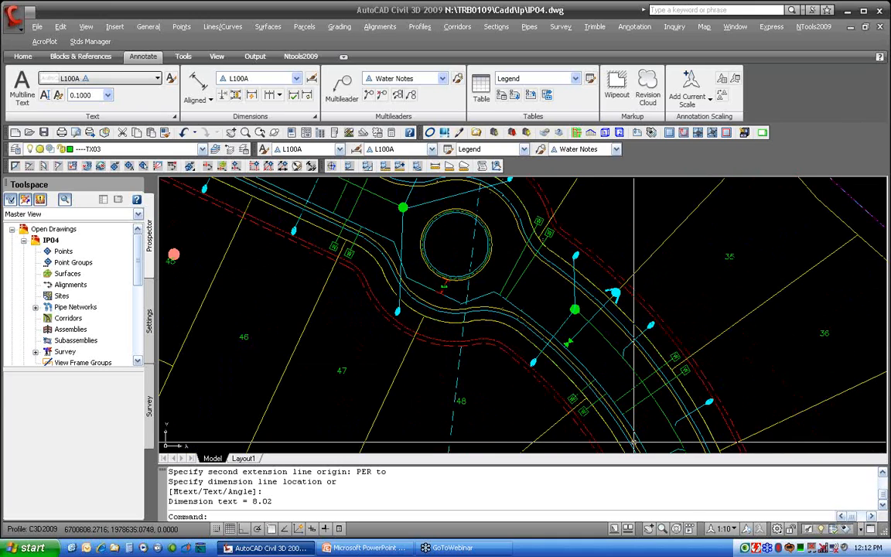
pyautogui.click(734, 530)
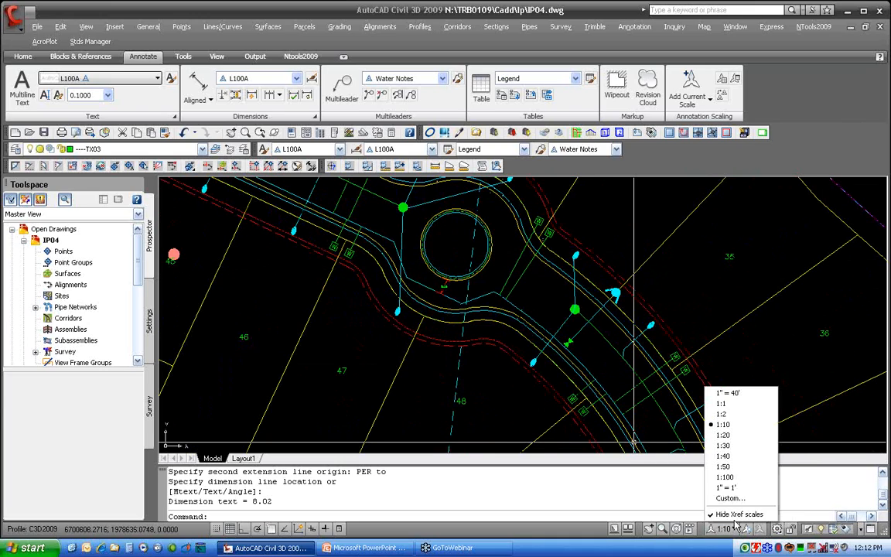
pyautogui.click(725, 467)
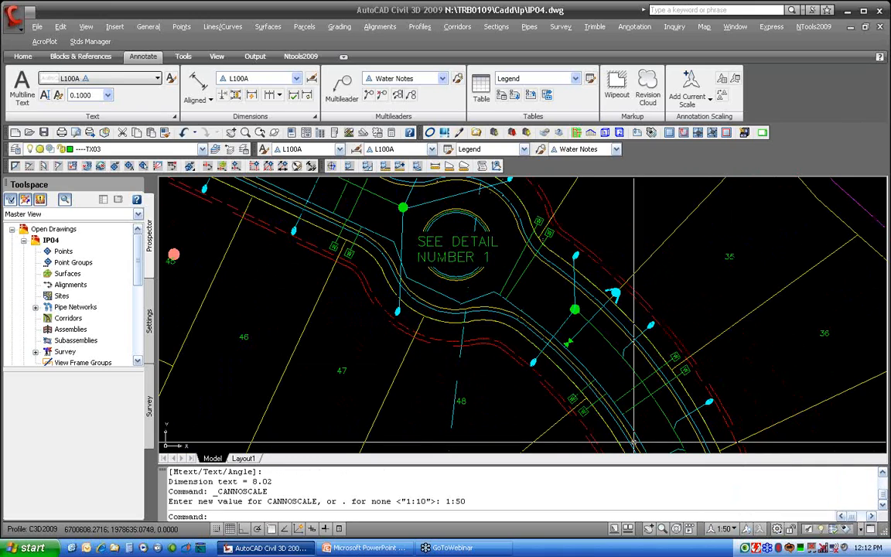
# Switch to Layout1 to examine the dimension inside the detail viewport, then return to Model space
pyautogui.click(243, 458)
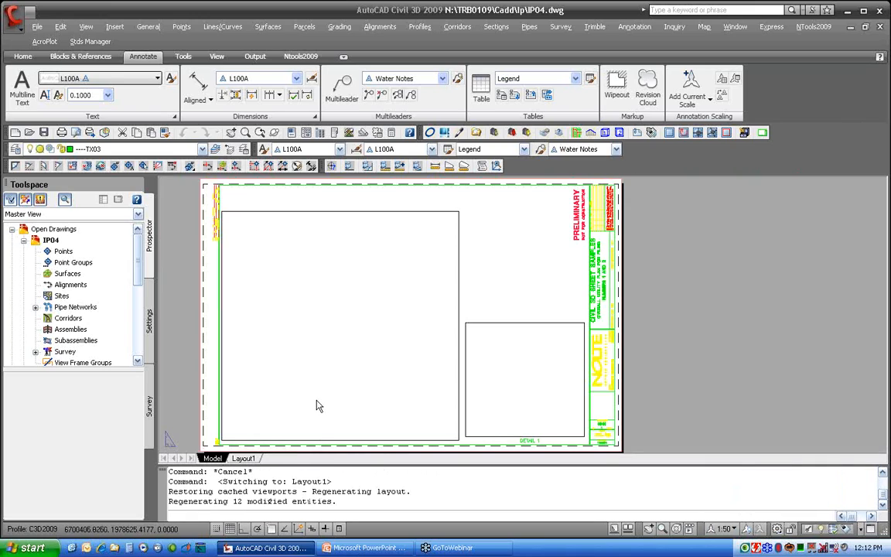
pyautogui.scroll(-3, 316, 405)
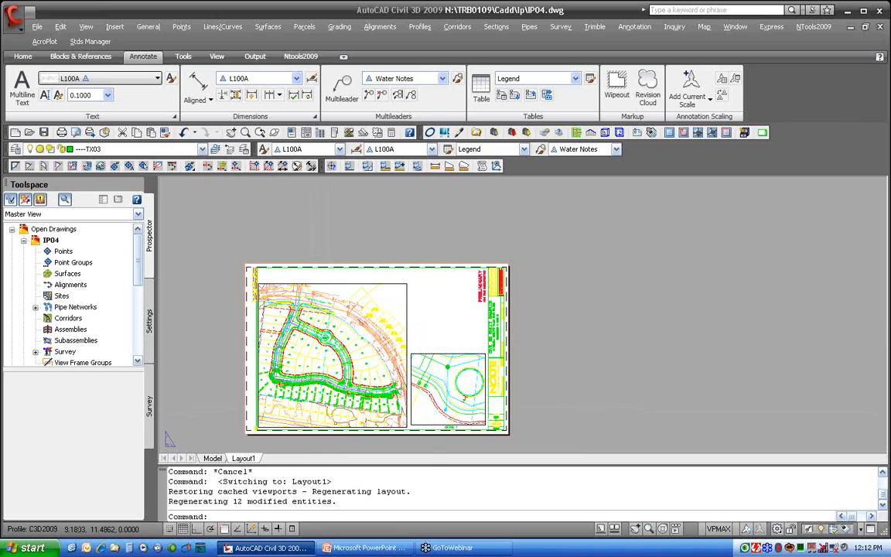
pyautogui.scroll(10, 332, 333)
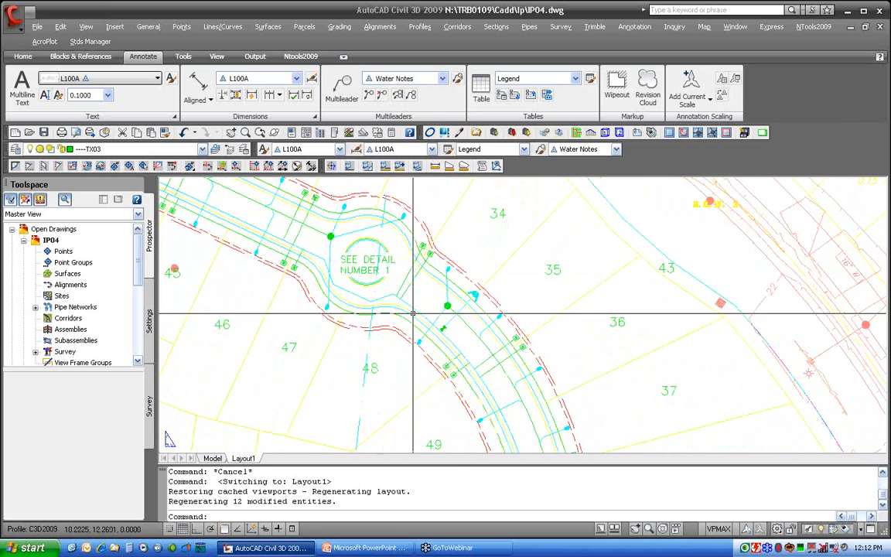
pyautogui.moveTo(625, 356)
pyautogui.mouseDown(button='middle')
pyautogui.moveTo(478, 285)
pyautogui.moveTo(325, 292)
pyautogui.mouseUp(button='middle')
pyautogui.moveTo(604, 321)
pyautogui.mouseDown(button='middle')
pyautogui.moveTo(540, 301)
pyautogui.moveTo(233, 259)
pyautogui.moveTo(179, 239)
pyautogui.mouseUp(button='middle')
pyautogui.moveTo(571, 352); pyautogui.dragTo(446, 243, button='middle')
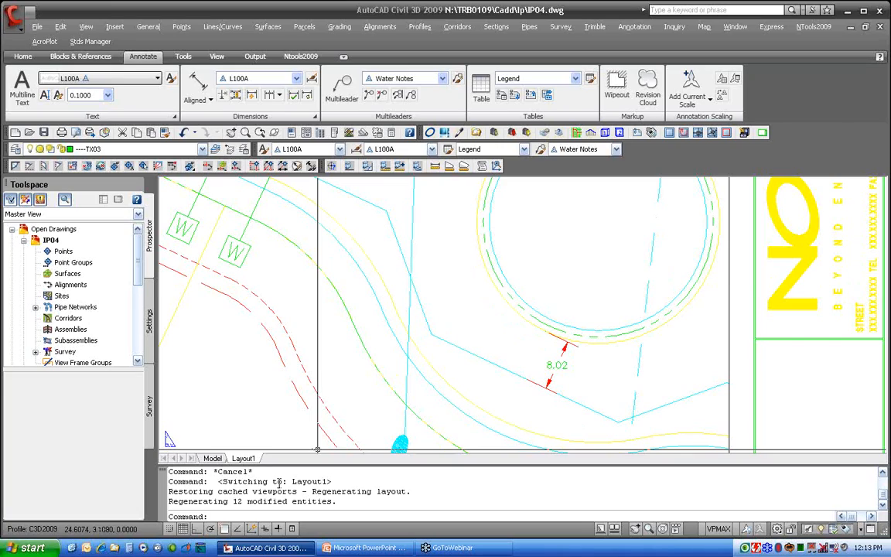
pyautogui.click(211, 458)
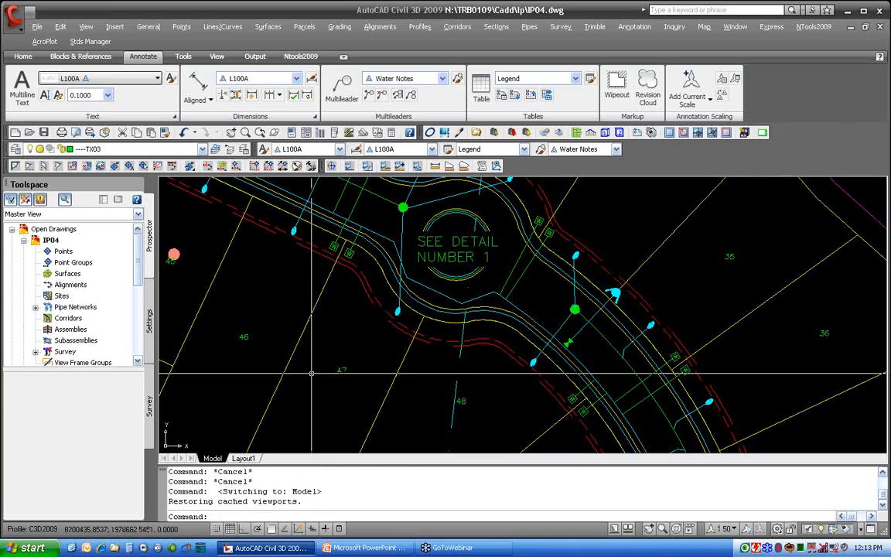
# Review the Water Notes multileader style's leader format, leader structure and content settings, keeping the Block content type
pyautogui.scroll(-3, 331, 359)
pyautogui.moveTo(324, 348); pyautogui.dragTo(509, 331, button='middle')
pyautogui.scroll(6, 507, 330)
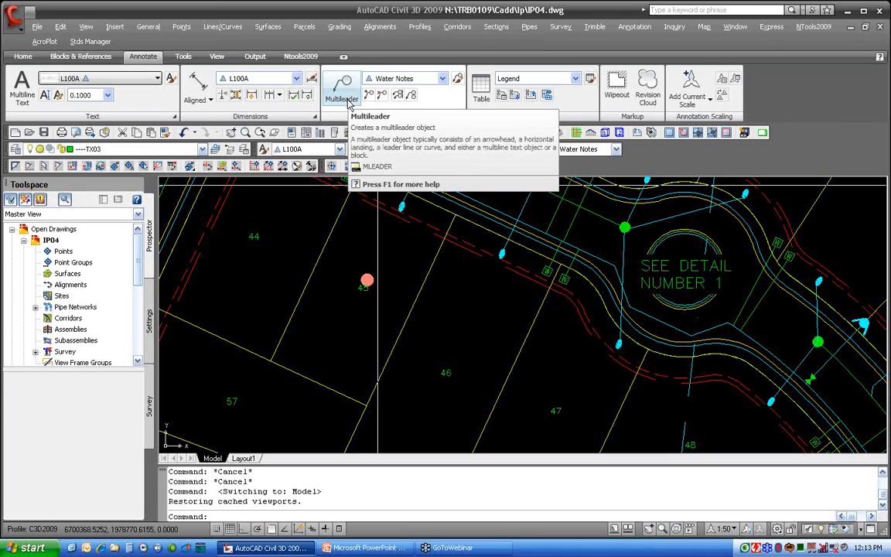
pyautogui.click(428, 80)
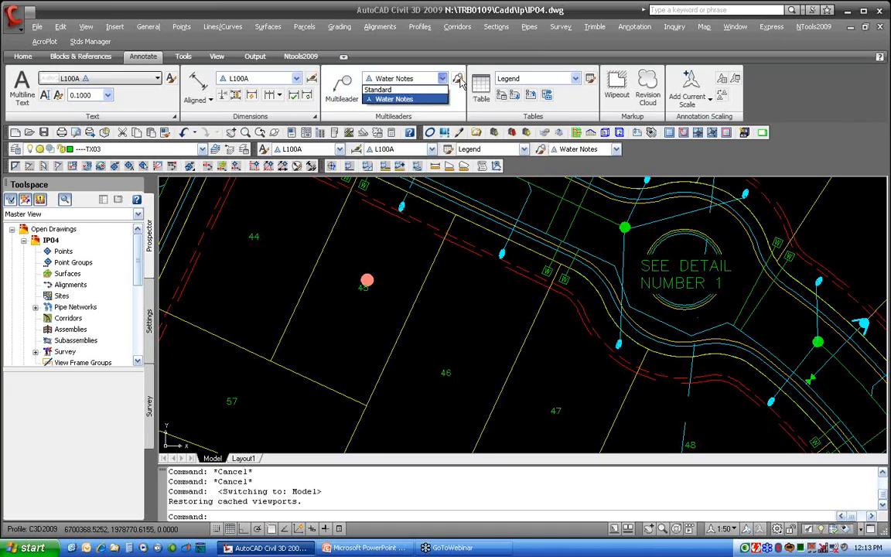
pyautogui.click(461, 81)
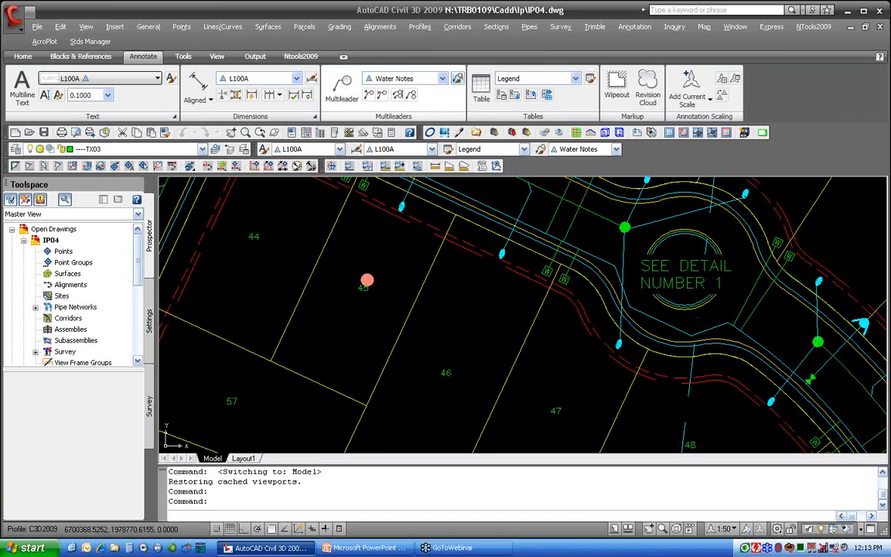
pyautogui.click(460, 82)
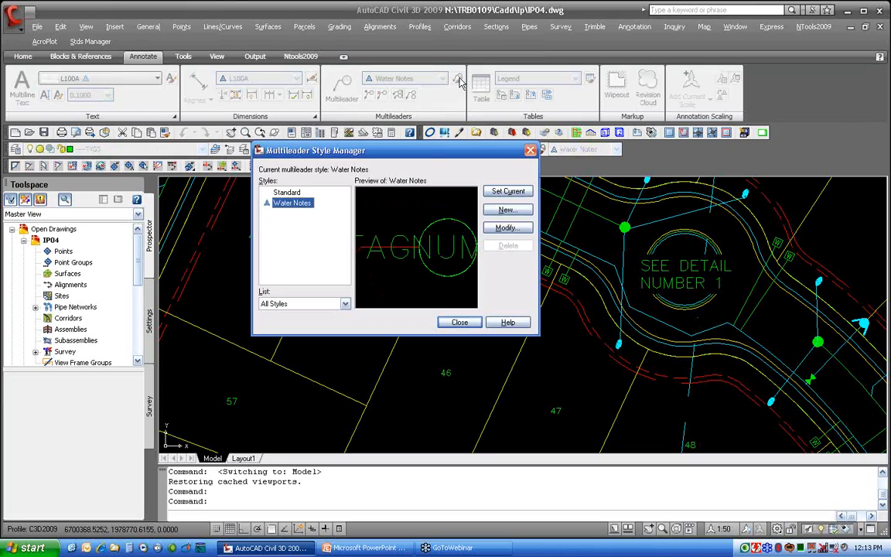
pyautogui.click(508, 228)
pyautogui.click(237, 132)
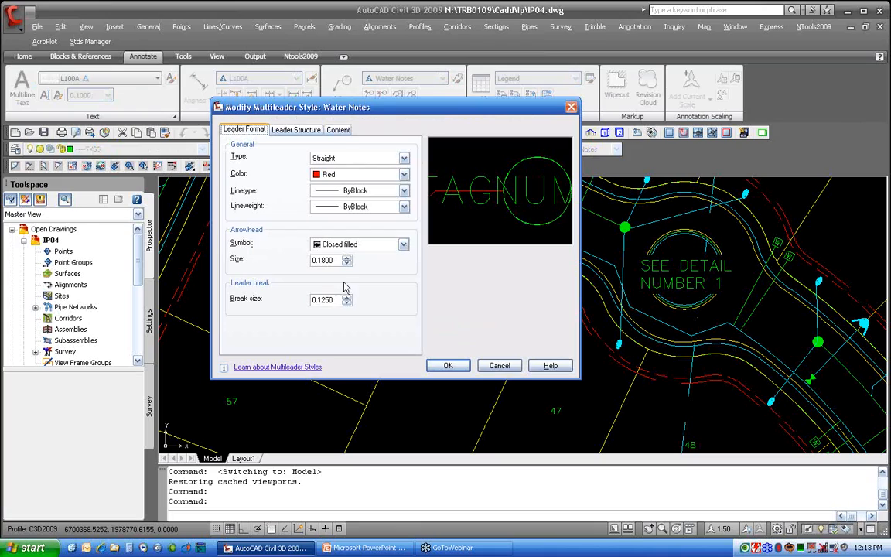
pyautogui.click(295, 131)
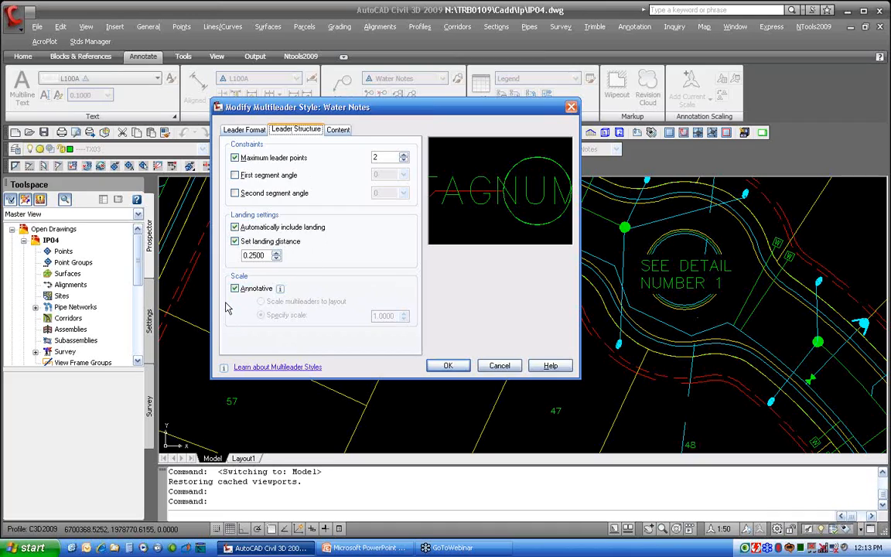
pyautogui.click(336, 129)
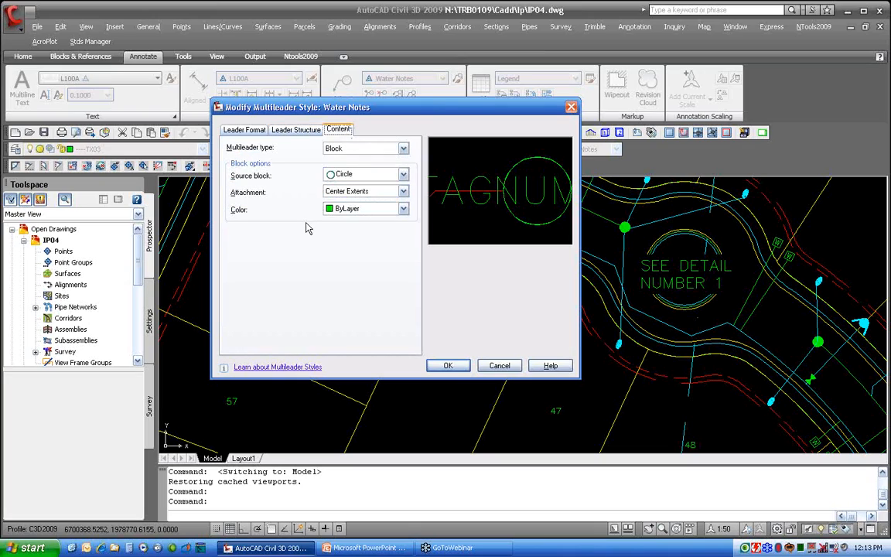
pyautogui.click(367, 148)
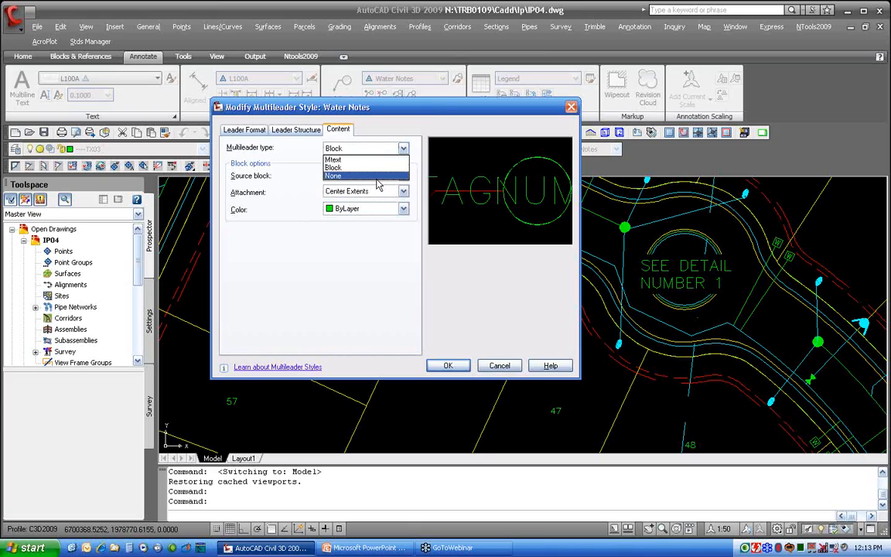
pyautogui.click(368, 167)
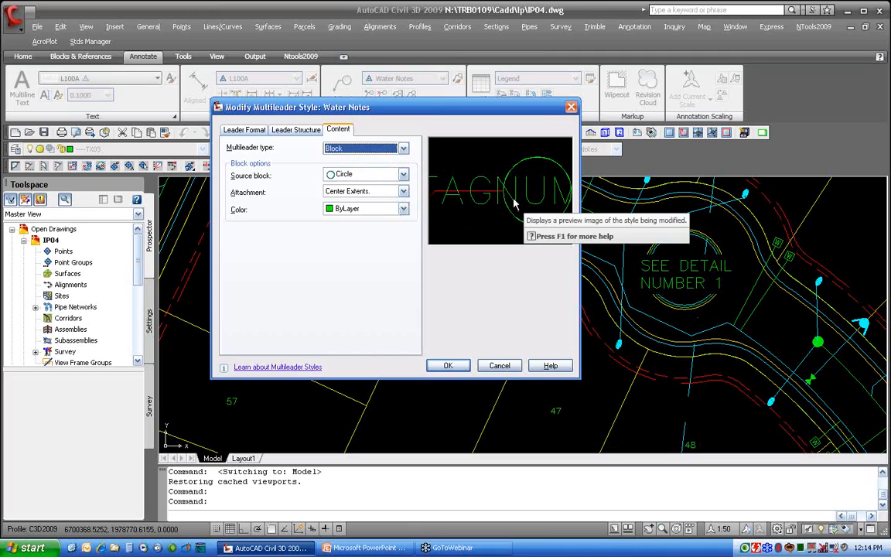
pyautogui.click(448, 365)
pyautogui.click(457, 322)
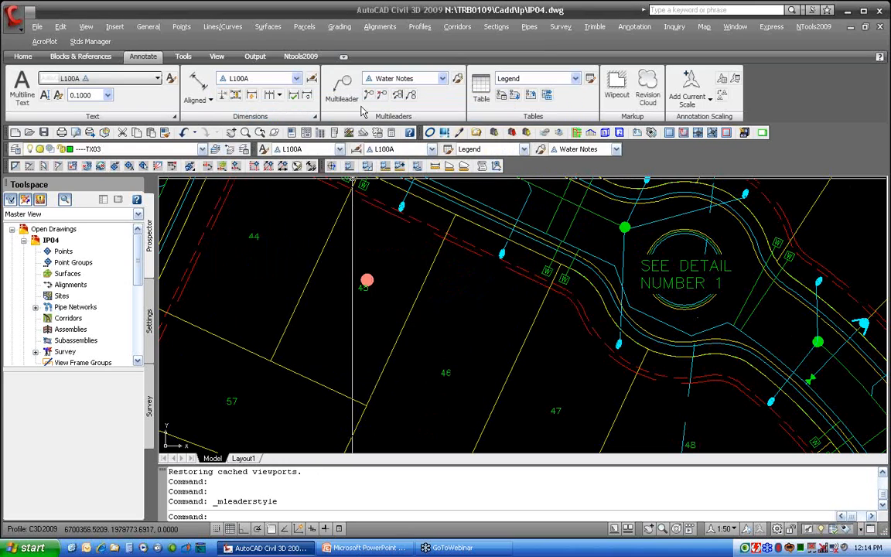
# Place a Water Notes multileader pointing at the water line with tag number 12, and regenerate the drawing
pyautogui.click(341, 87)
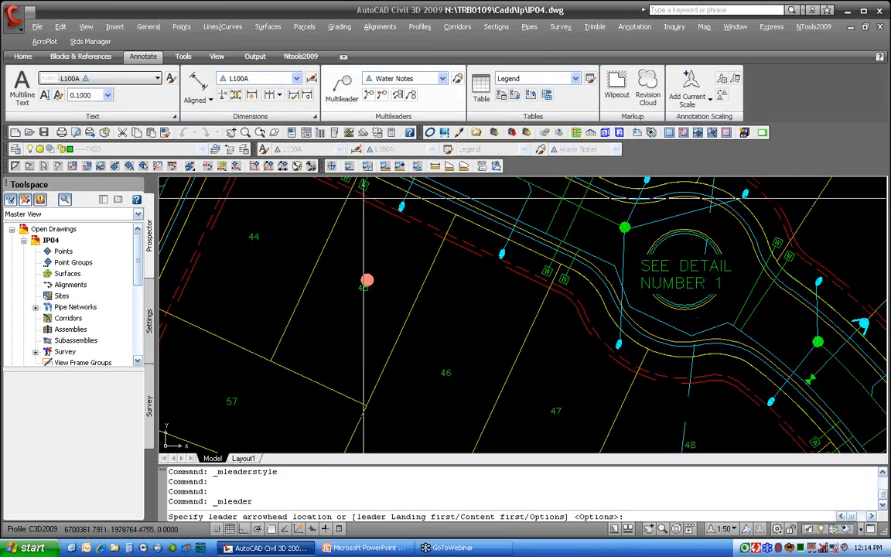
pyautogui.click(536, 283)
pyautogui.click(492, 326)
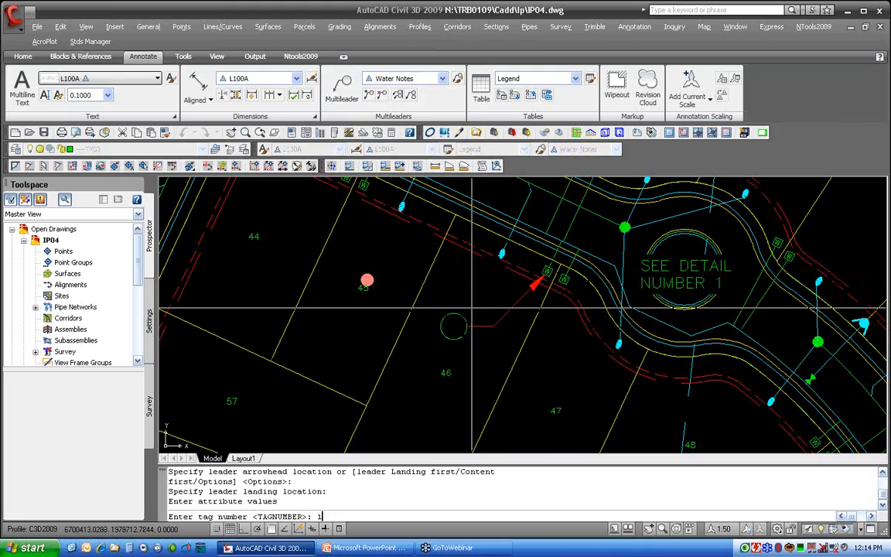
pyautogui.write('12')
pyautogui.press('Return')
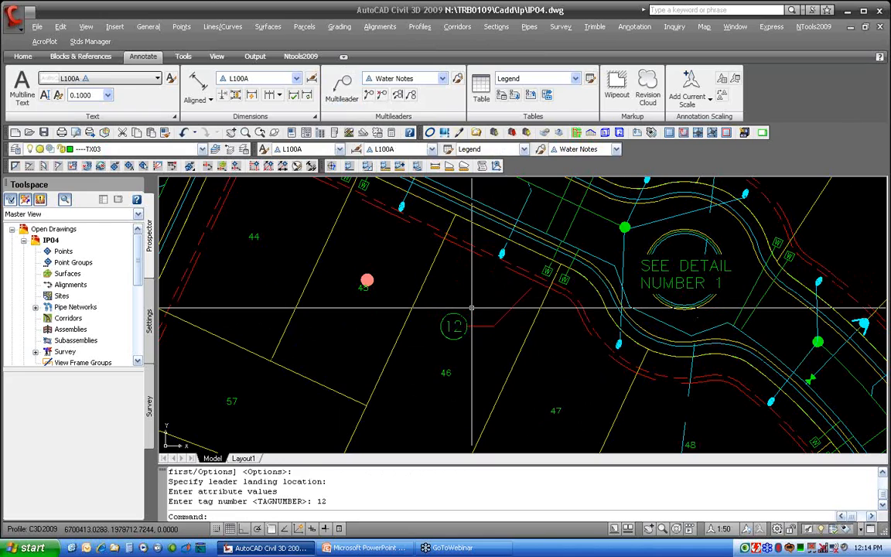
pyautogui.write('REGEN')
pyautogui.press('Return')
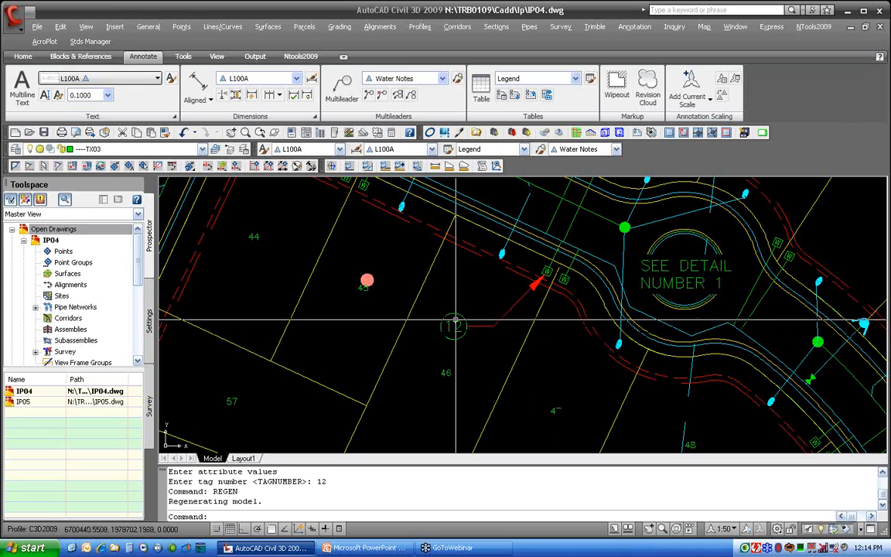
# Add a second leader to the tag 12 multileader pointing at another spot on the water line
pyautogui.click(371, 97)
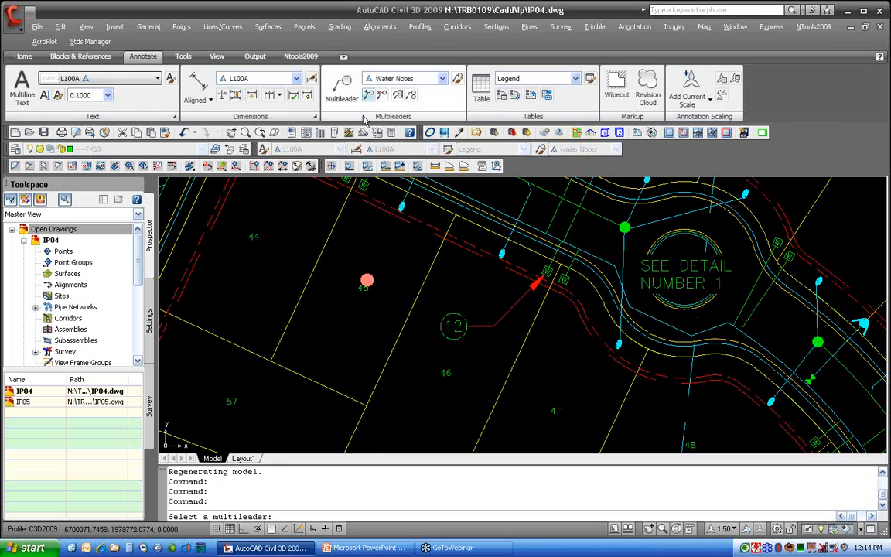
pyautogui.click(486, 317)
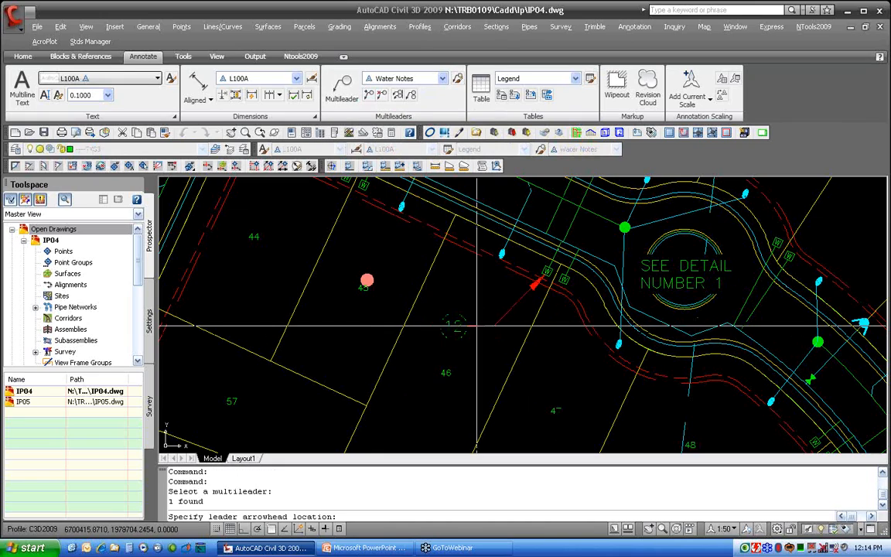
pyautogui.click(551, 291)
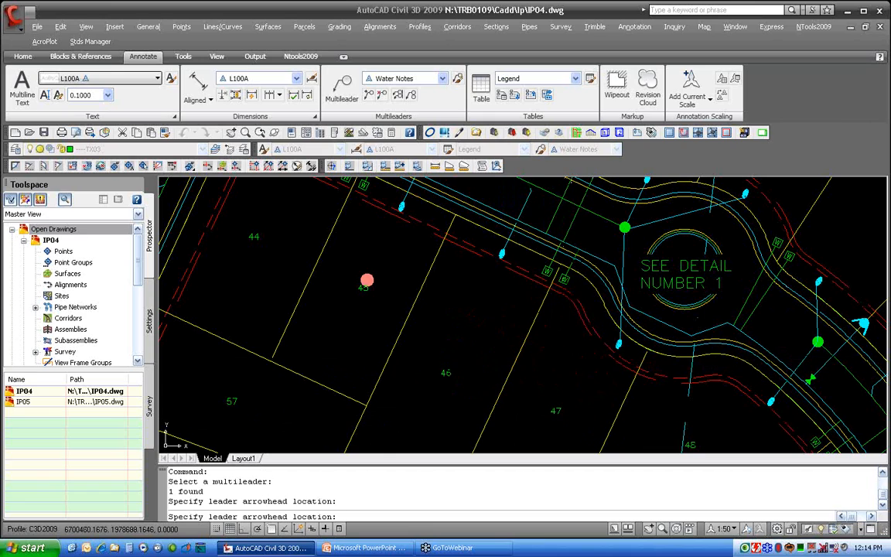
pyautogui.press('Return')
# Place a Water Notes multileader pointing at the water line near lot 3 with tag number 2
pyautogui.moveTo(383, 278); pyautogui.dragTo(619, 416, button='middle')
pyautogui.moveTo(483, 296); pyautogui.dragTo(584, 424, button='middle')
pyautogui.scroll(3, 527, 326)
pyautogui.scroll(-4, 529, 334)
pyautogui.moveTo(529, 334); pyautogui.dragTo(538, 369, button='middle')
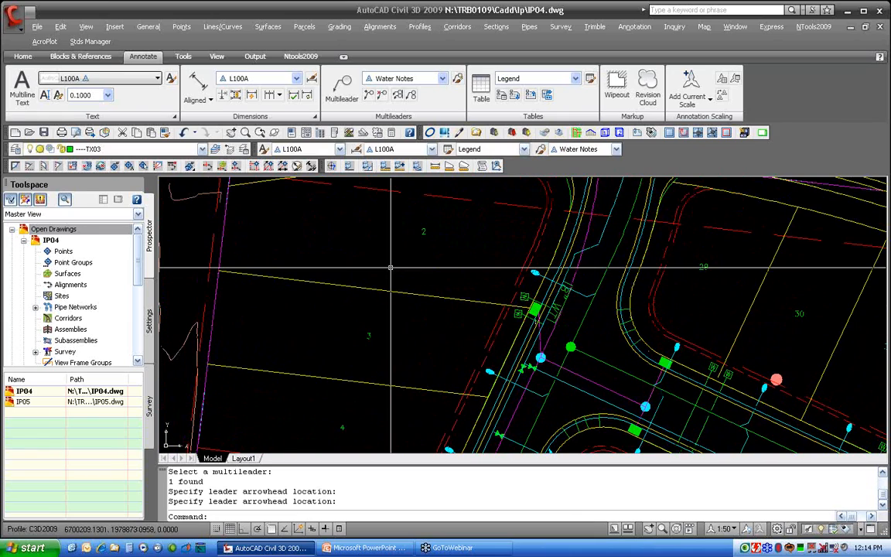
pyautogui.click(342, 87)
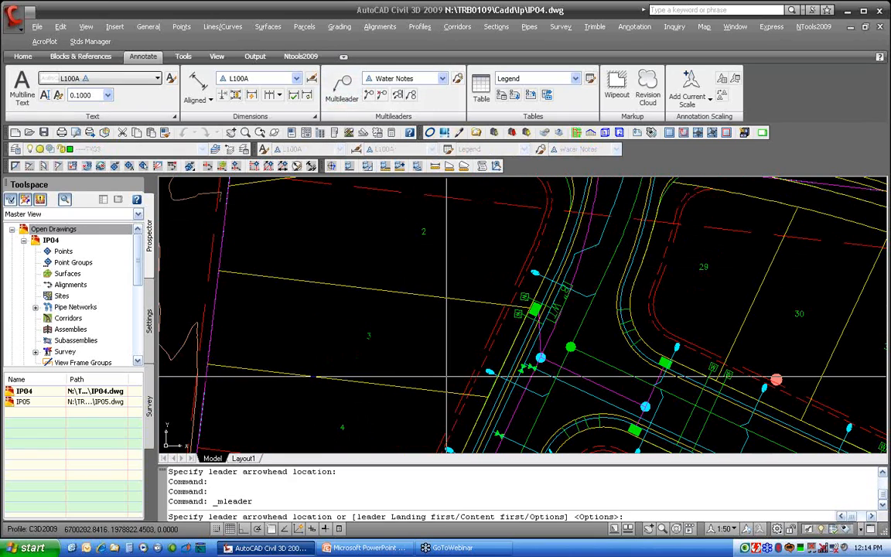
pyautogui.click(519, 368)
pyautogui.click(452, 335)
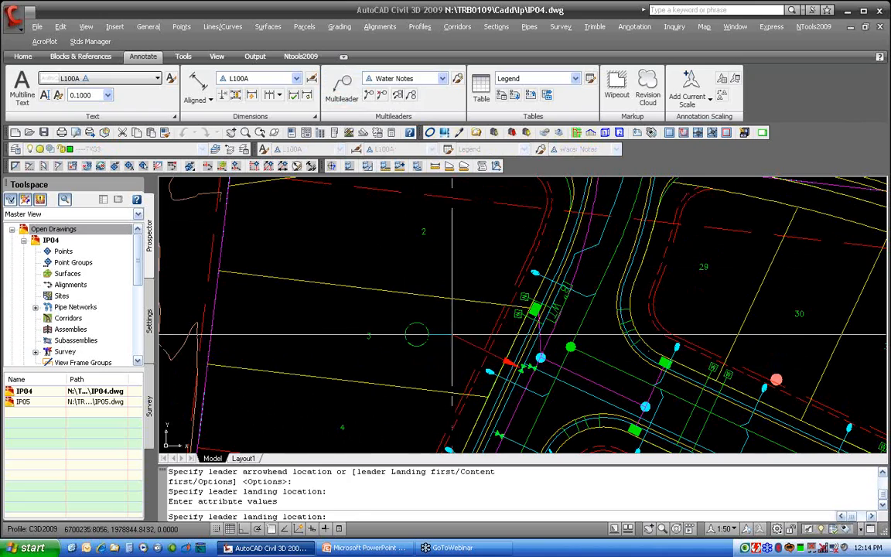
pyautogui.write('2')
pyautogui.press('Return')
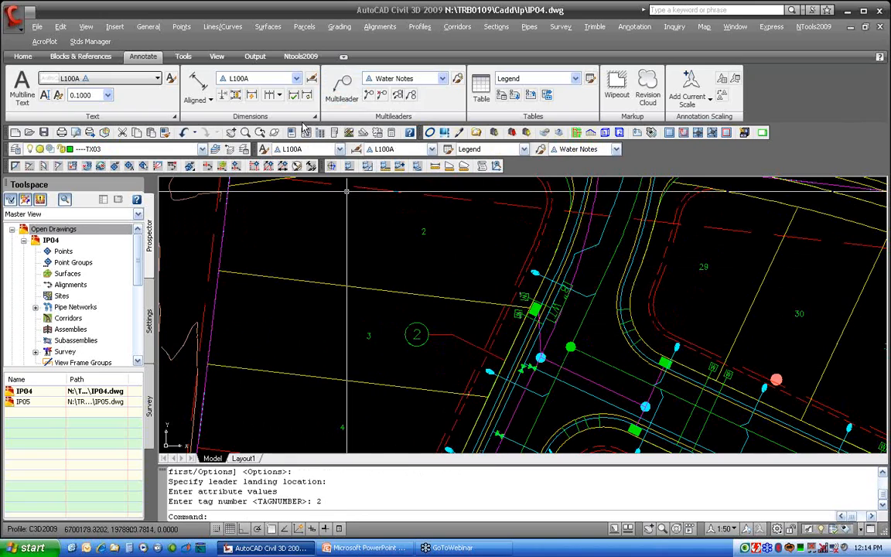
# Place another Water Notes multileader pointing at the water line with tag number 7
pyautogui.click(342, 87)
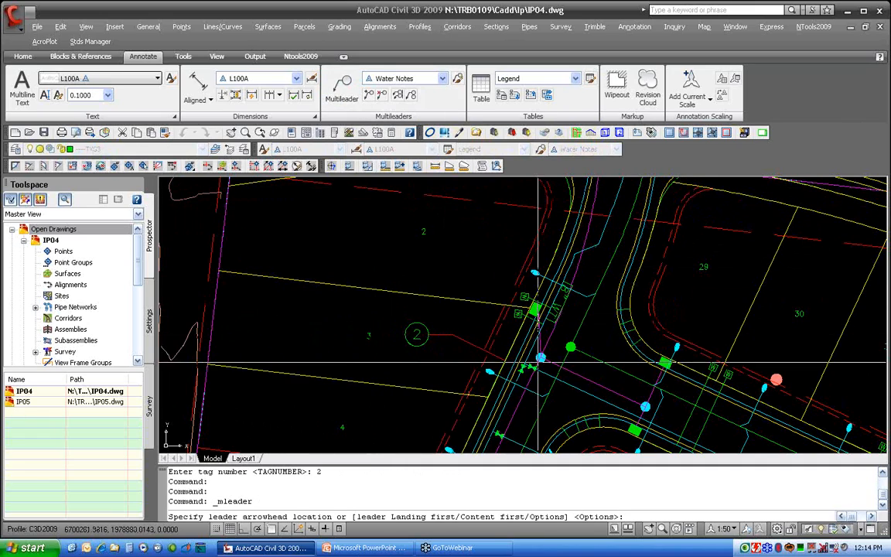
pyautogui.click(515, 355)
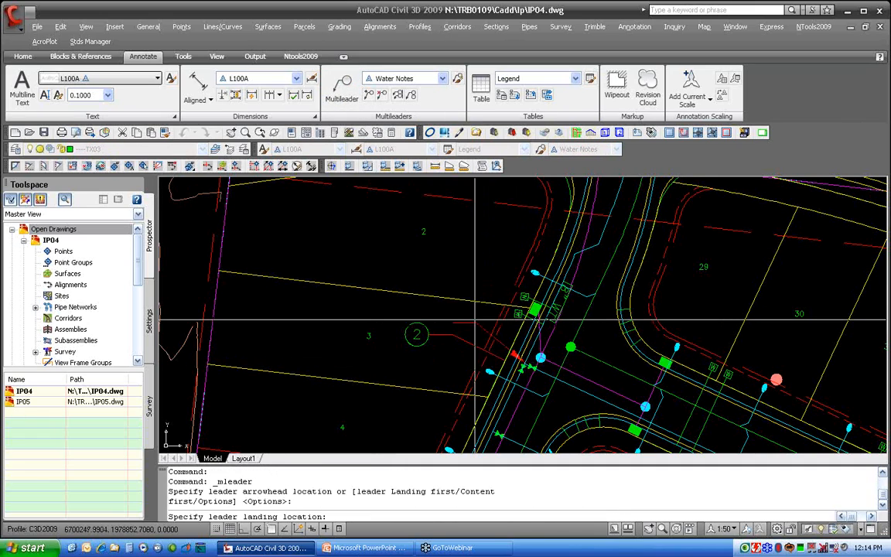
pyautogui.click(448, 286)
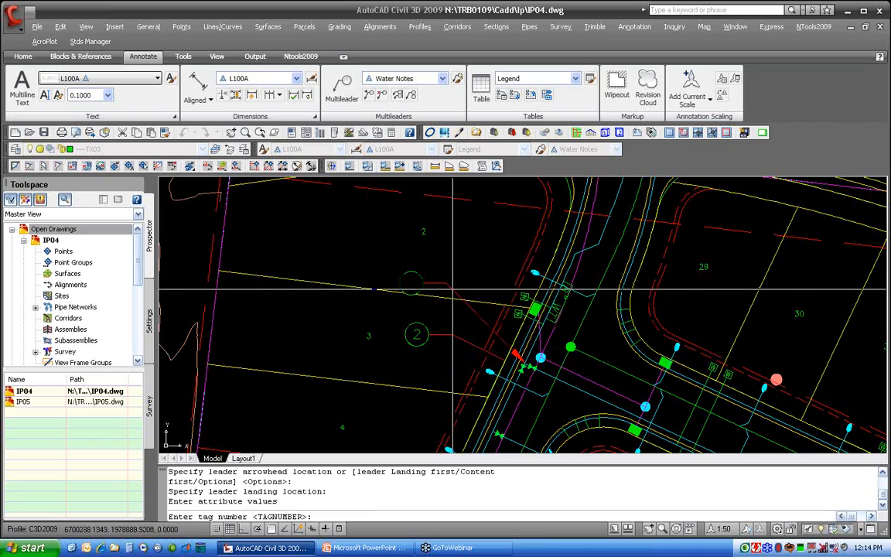
pyautogui.press('Return')
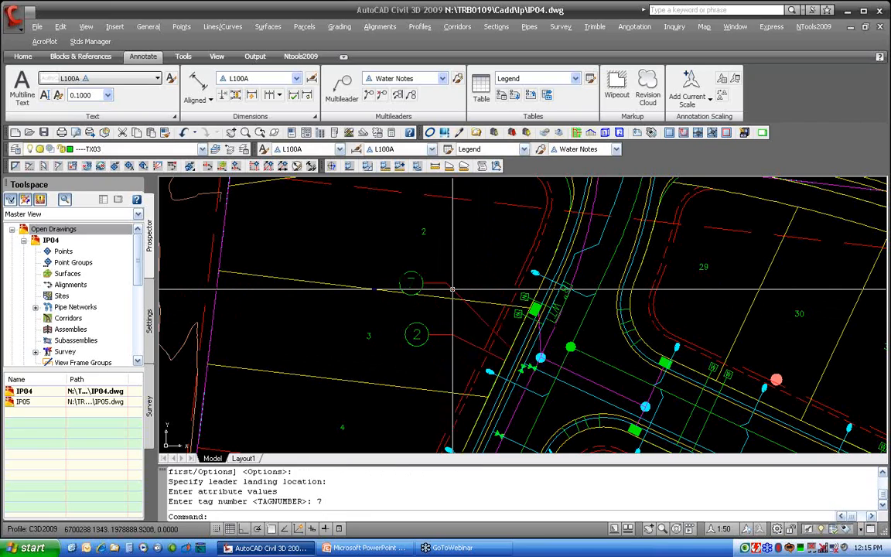
# Place a third Water Notes multileader pointing at the water line with tag number 2 above the others
pyautogui.press('Return')
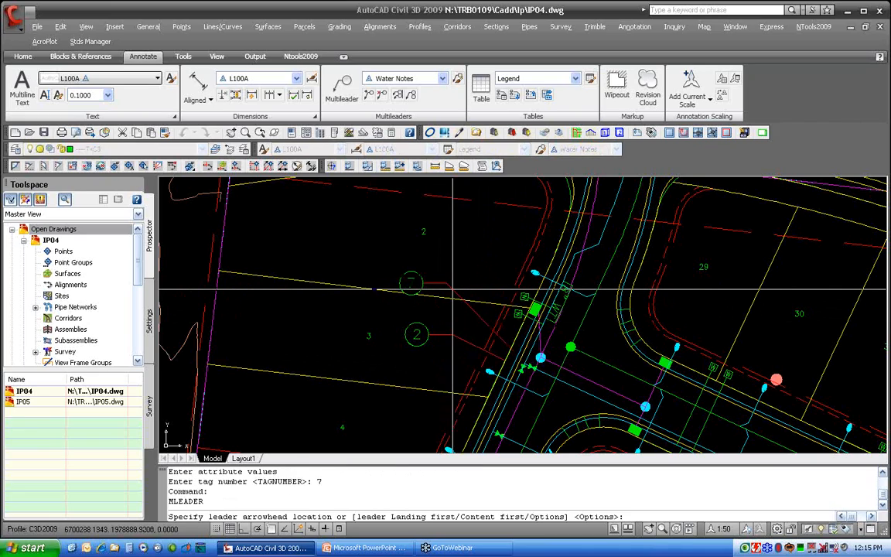
pyautogui.click(526, 359)
pyautogui.click(461, 249)
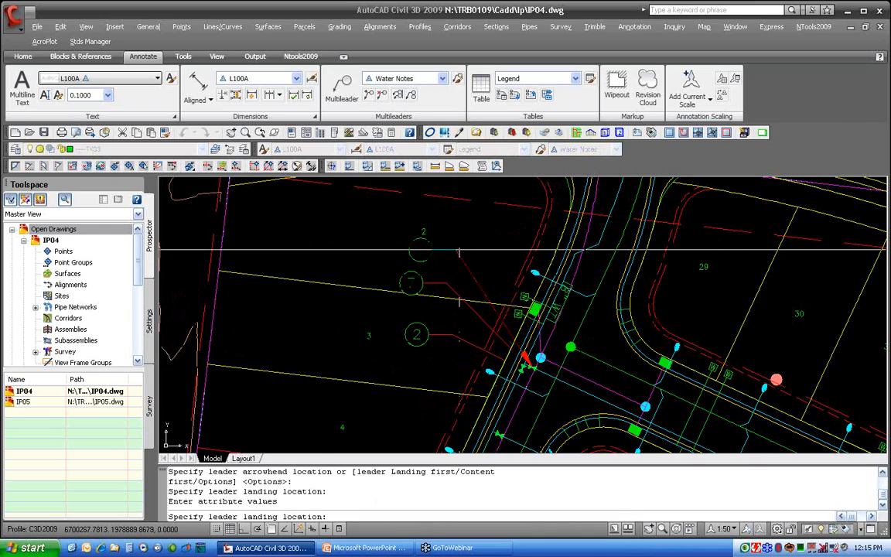
pyautogui.write('2')
pyautogui.press('Return')
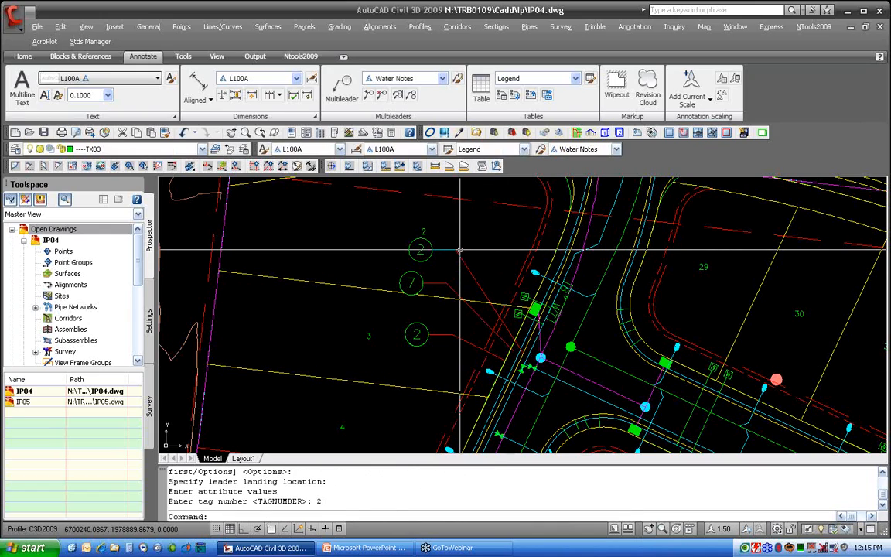
# Place a Water Notes multileader with tag number 12 at the top of the group, and regenerate the drawing
pyautogui.press('Return')
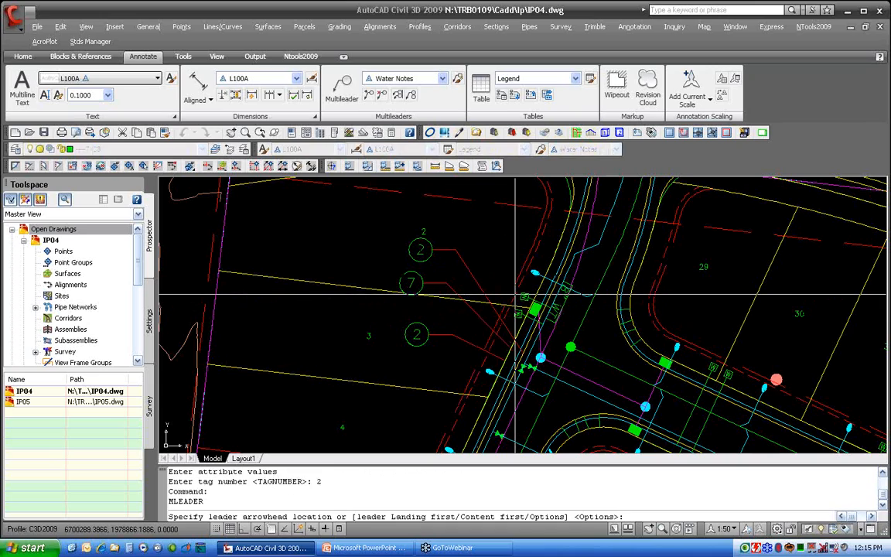
pyautogui.click(516, 290)
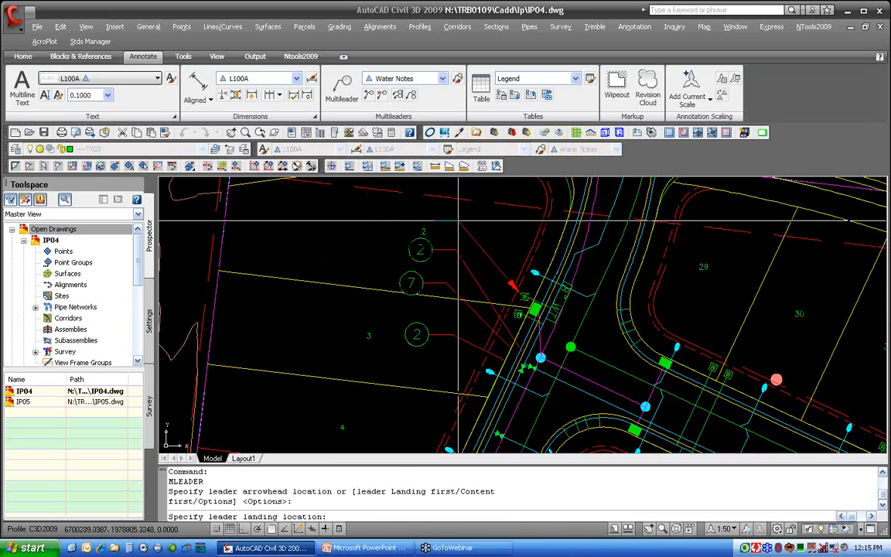
pyautogui.click(460, 211)
pyautogui.press('Return')
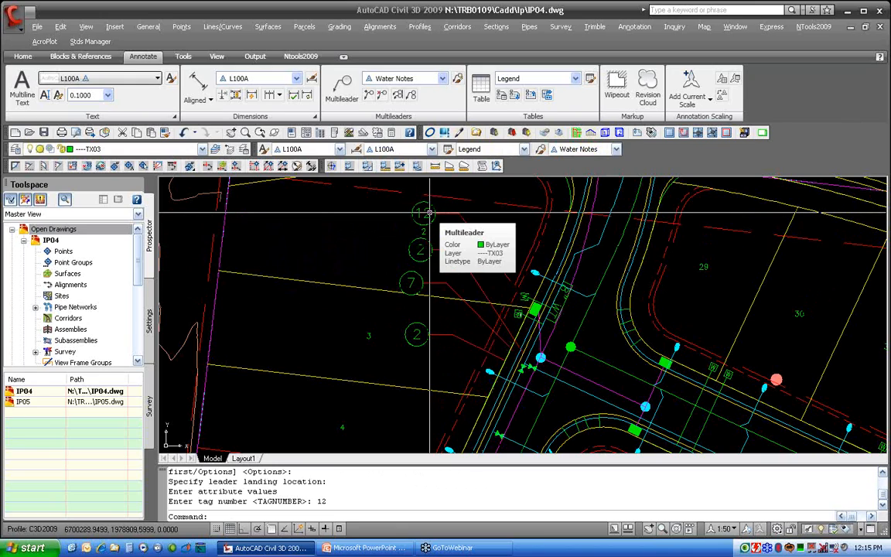
pyautogui.write('REGE')
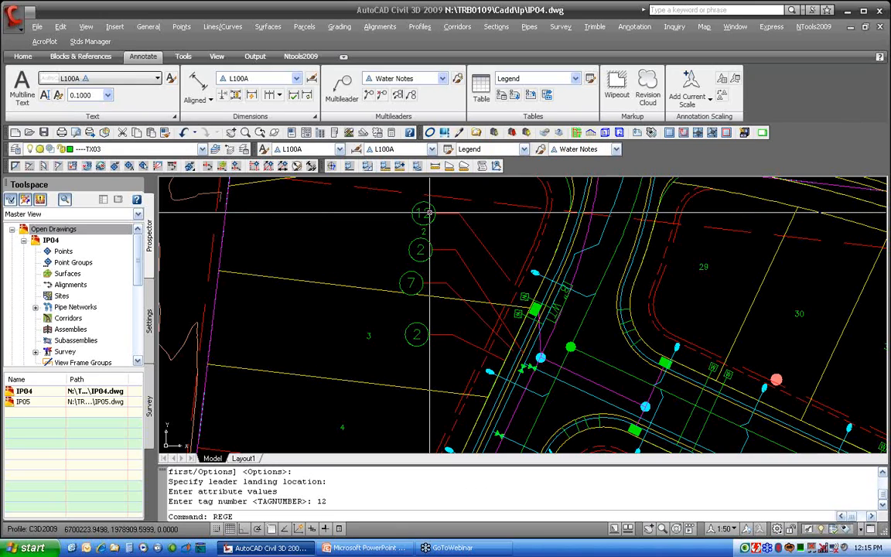
pyautogui.press('Return')
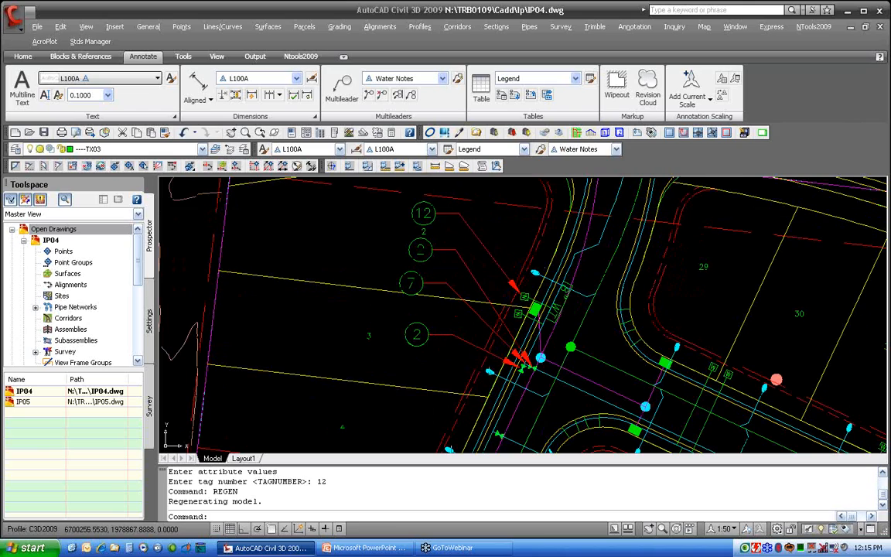
# Align the four tag multileaders vertically to the lowest tag 2 multileader using the multileader Align command with Ortho on
pyautogui.moveTo(490, 290); pyautogui.dragTo(476, 318, button='middle')
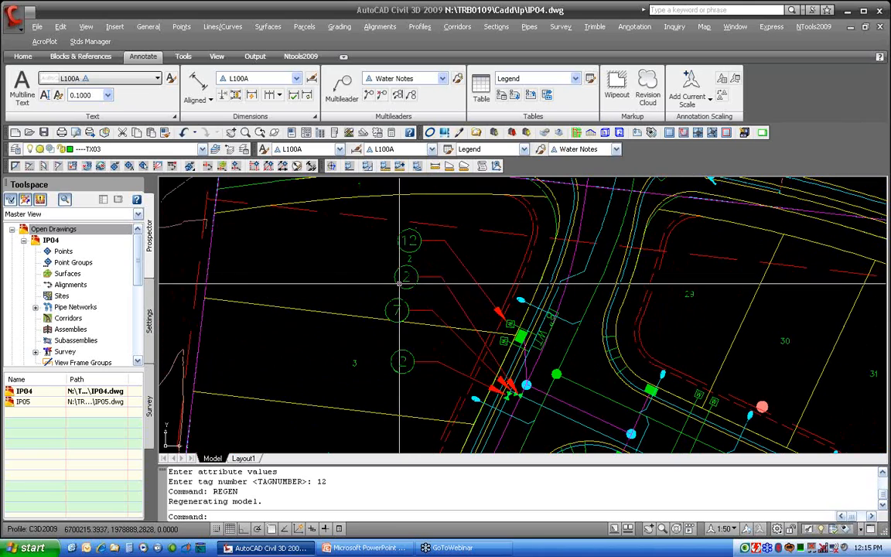
pyautogui.click(400, 93)
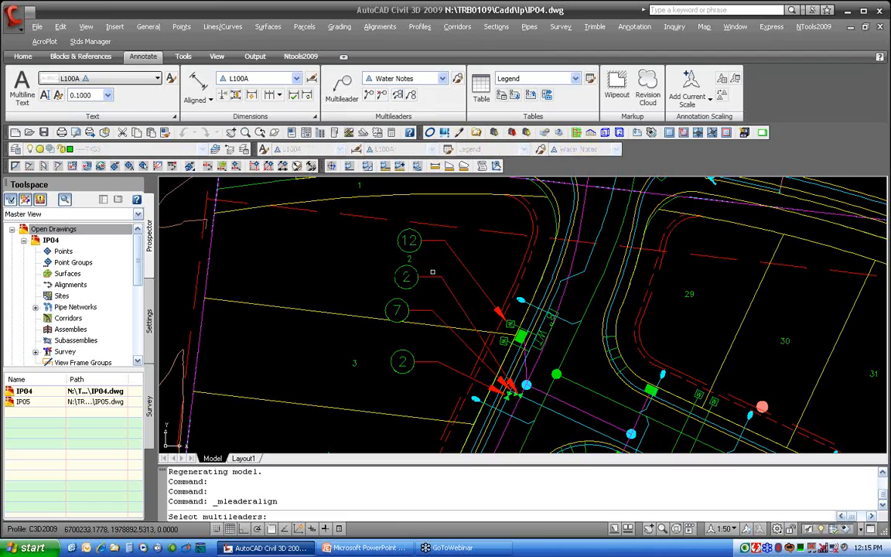
pyautogui.click(422, 362)
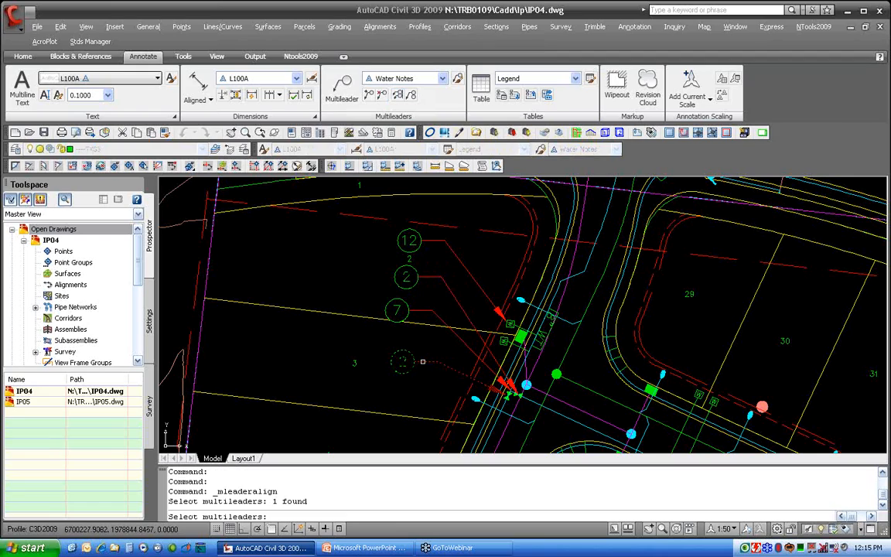
pyautogui.click(421, 311)
pyautogui.click(429, 275)
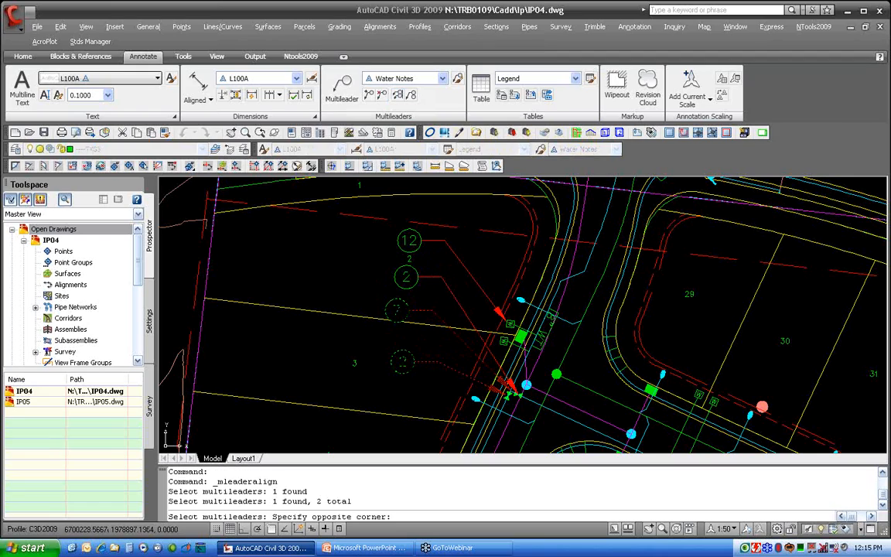
pyautogui.click(420, 281)
pyautogui.click(434, 241)
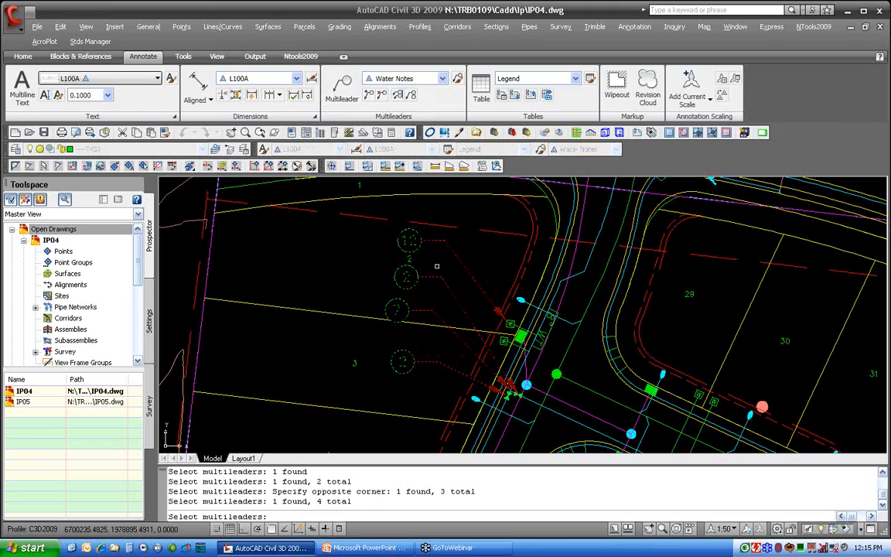
pyautogui.press('Return')
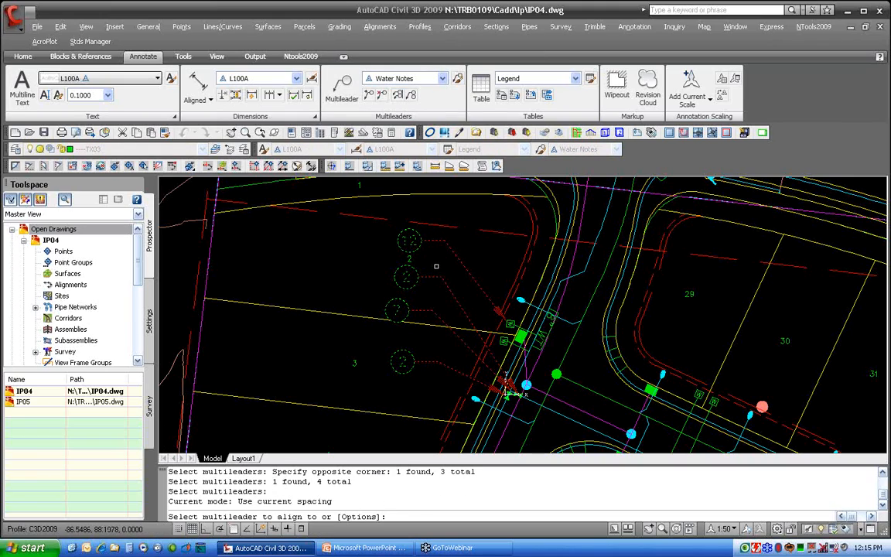
pyautogui.click(424, 361)
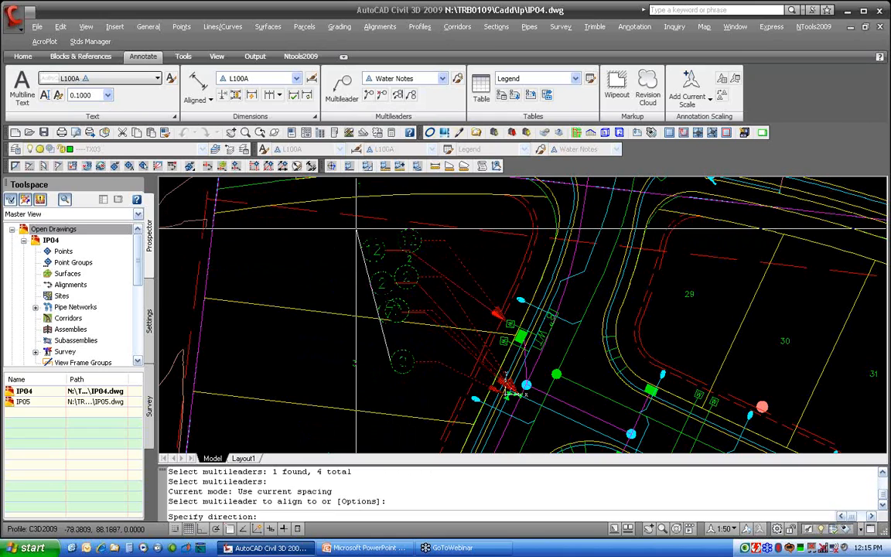
pyautogui.press('F8')
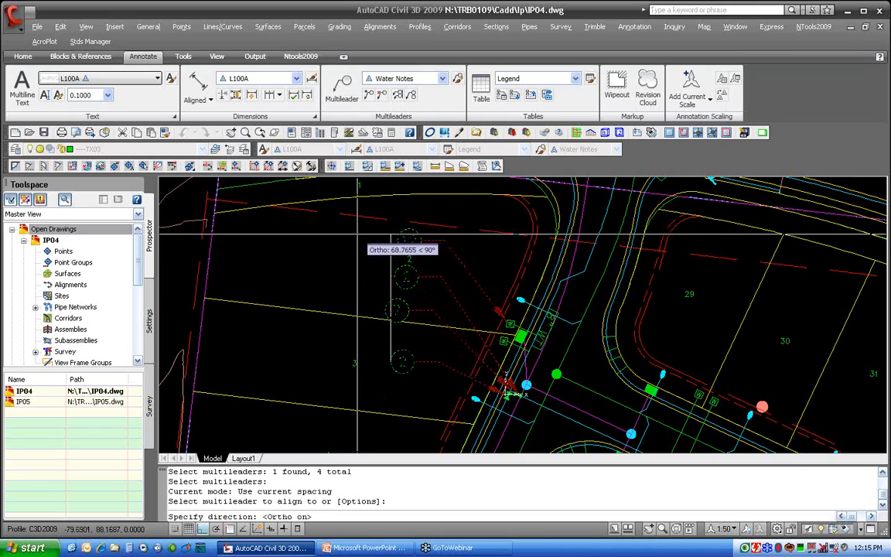
pyautogui.click(356, 229)
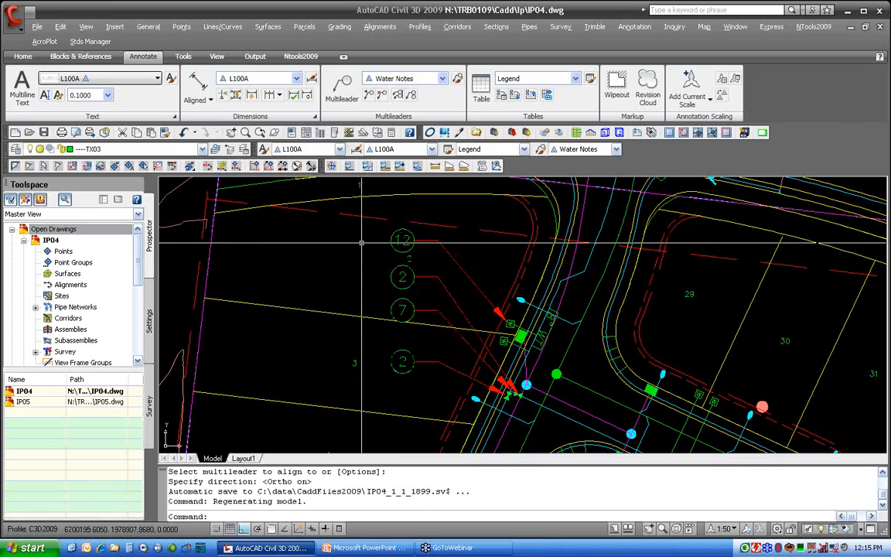
pyautogui.press('Return')
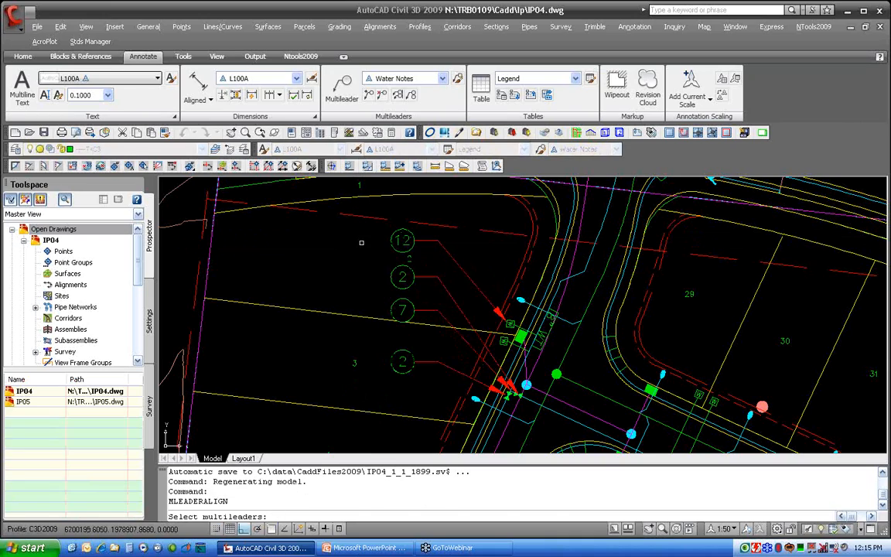
pyautogui.click(446, 233)
pyautogui.click(383, 292)
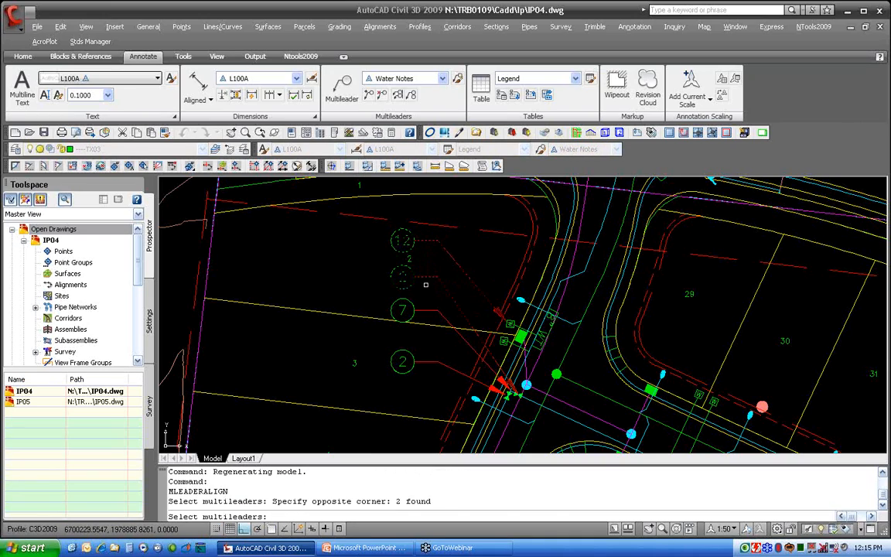
pyautogui.press('Return')
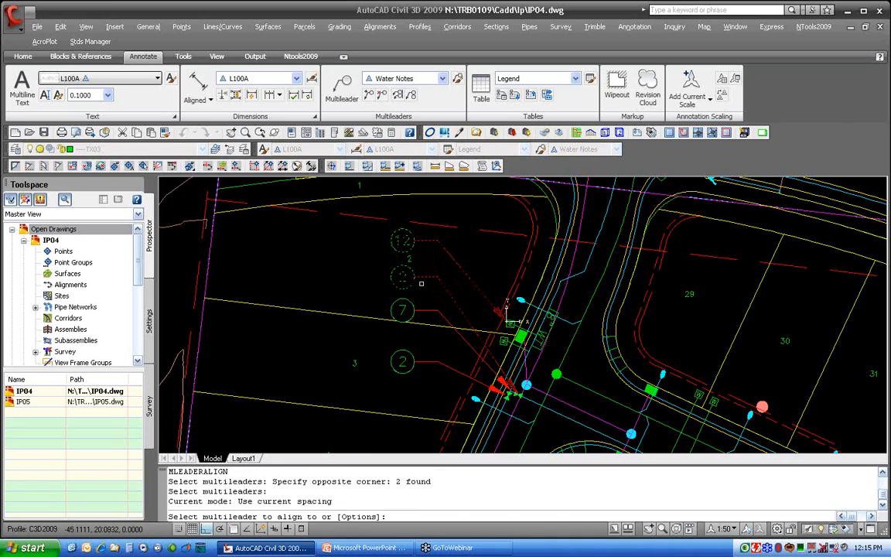
pyautogui.write('O')
pyautogui.press('Return')
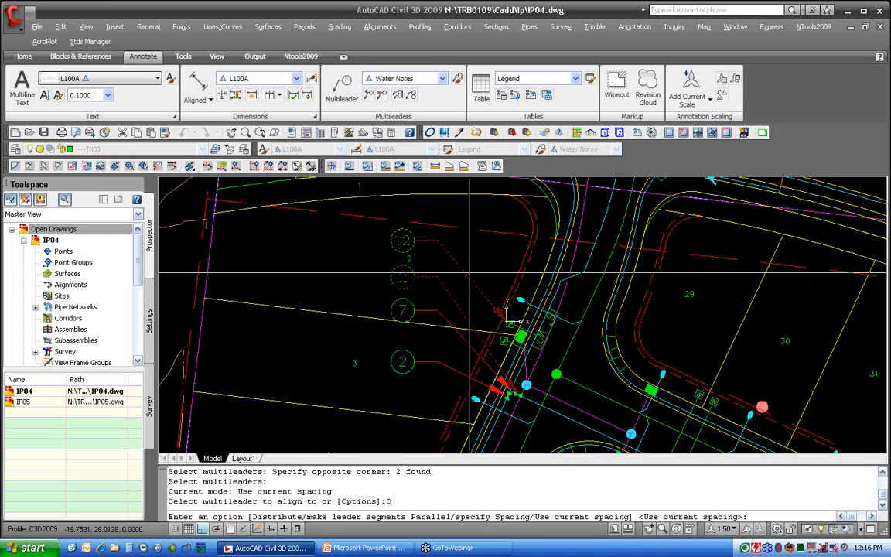
pyautogui.press('Escape')
pyautogui.press('Escape')
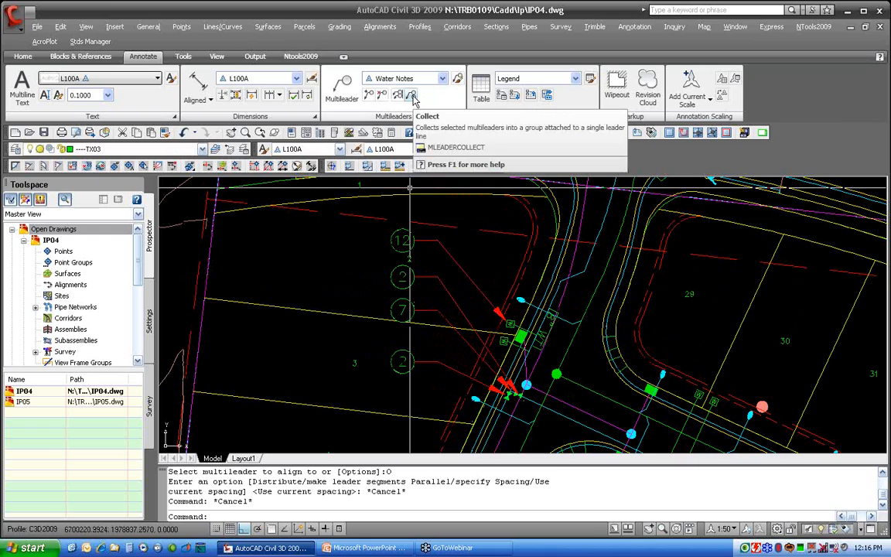
# Collect the tag 7 and upper tag 2 multileaders into one horizontal group on a single leader
pyautogui.click(413, 95)
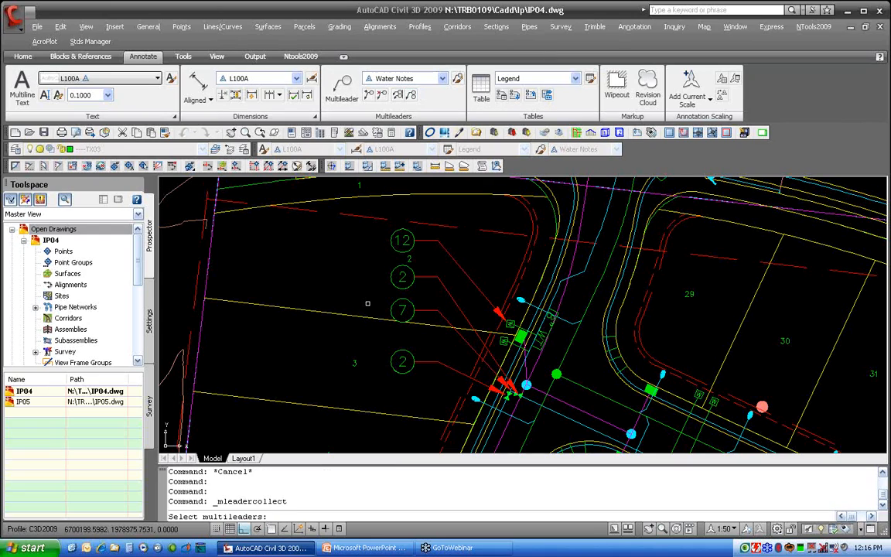
pyautogui.click(419, 309)
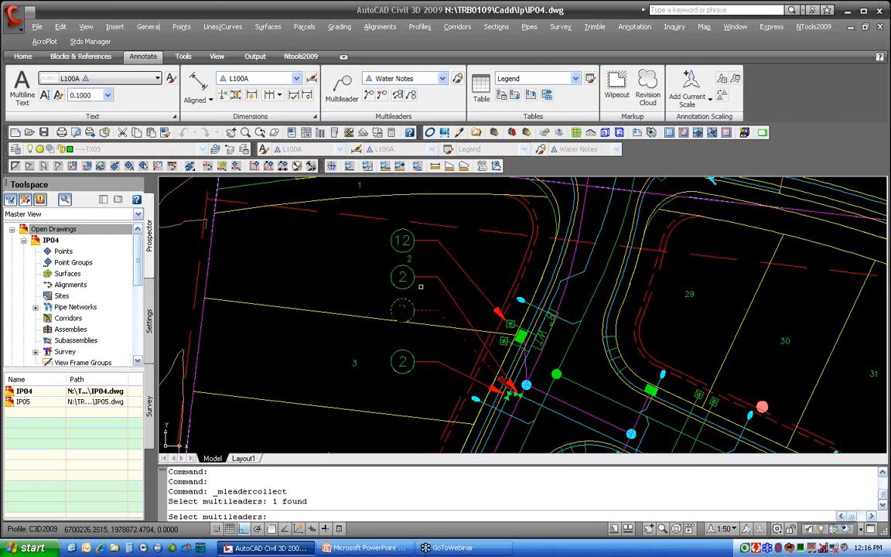
pyautogui.click(420, 277)
pyautogui.press('Return')
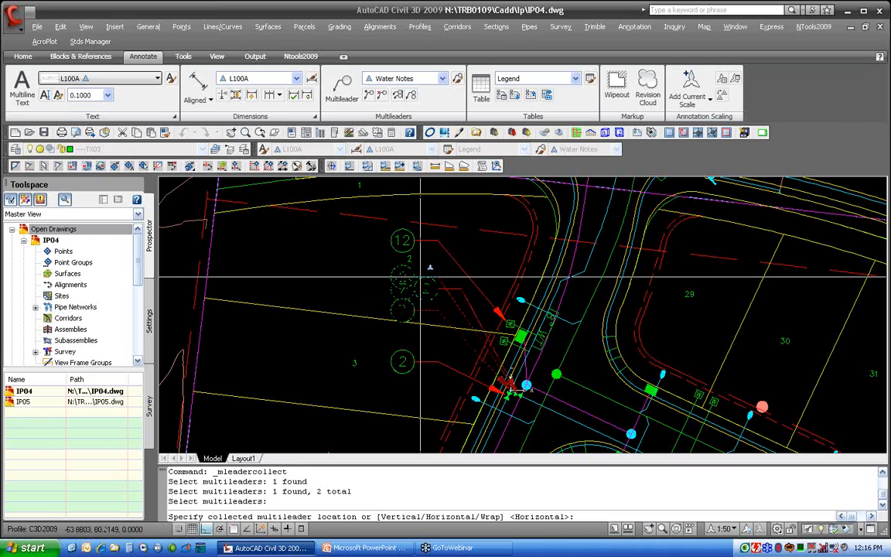
pyautogui.click(371, 272)
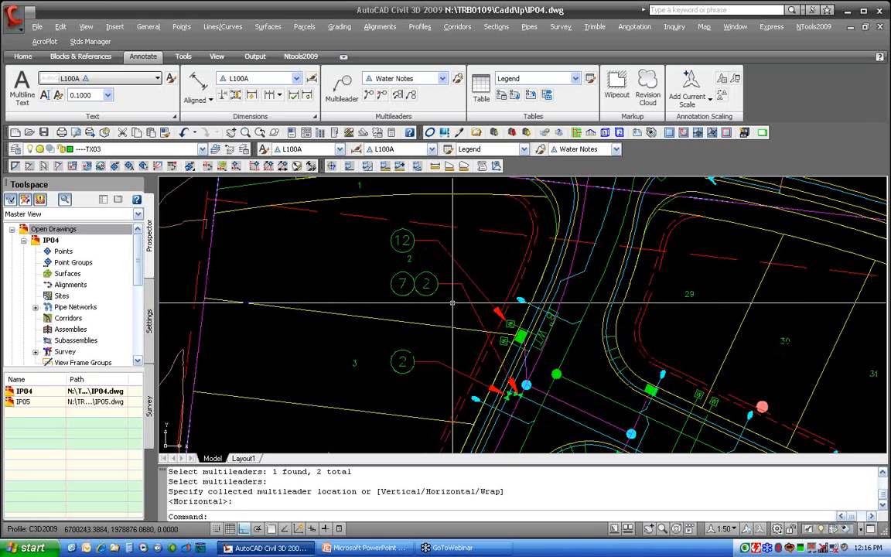
pyautogui.moveTo(453, 305); pyautogui.dragTo(408, 277, button='middle')
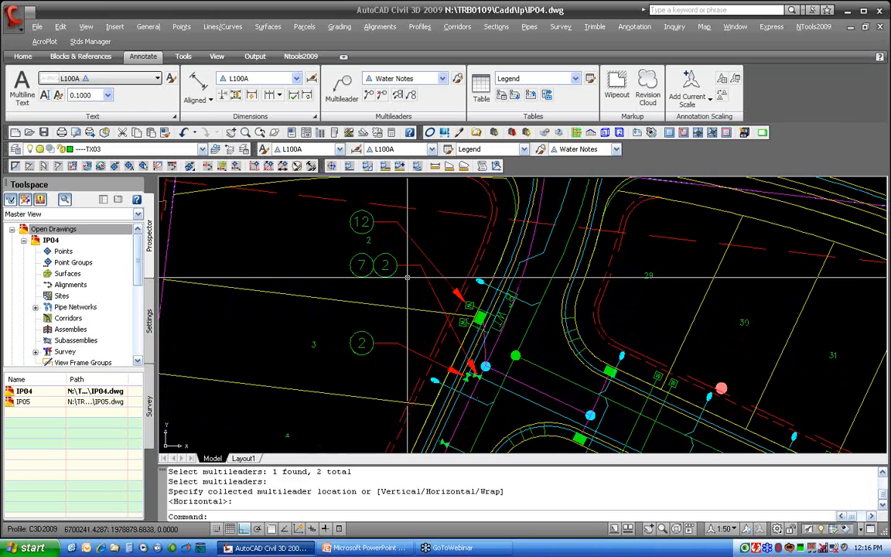
# Examine the Detail 1 viewport on Layout1, then return to model space near the cul-de-sac
pyautogui.scroll(-6, 408, 277)
pyautogui.moveTo(451, 339); pyautogui.dragTo(418, 300, button='middle')
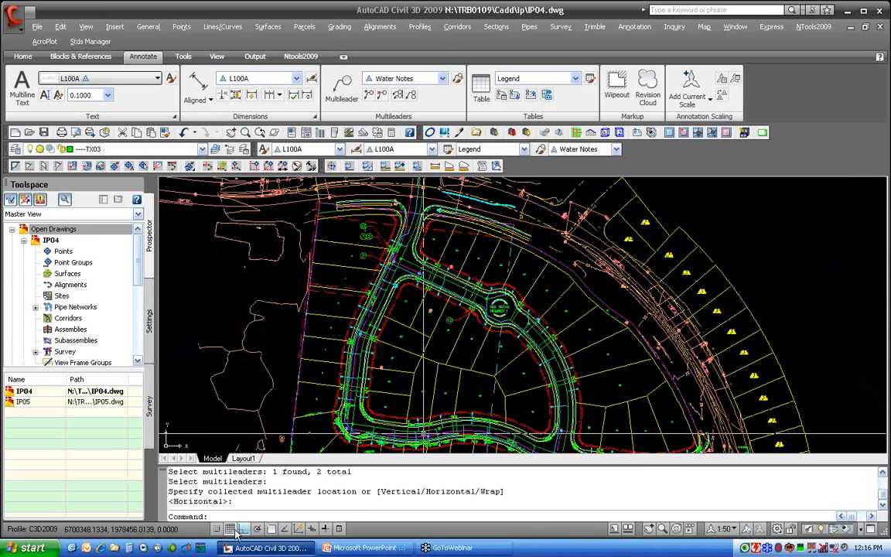
pyautogui.click(242, 459)
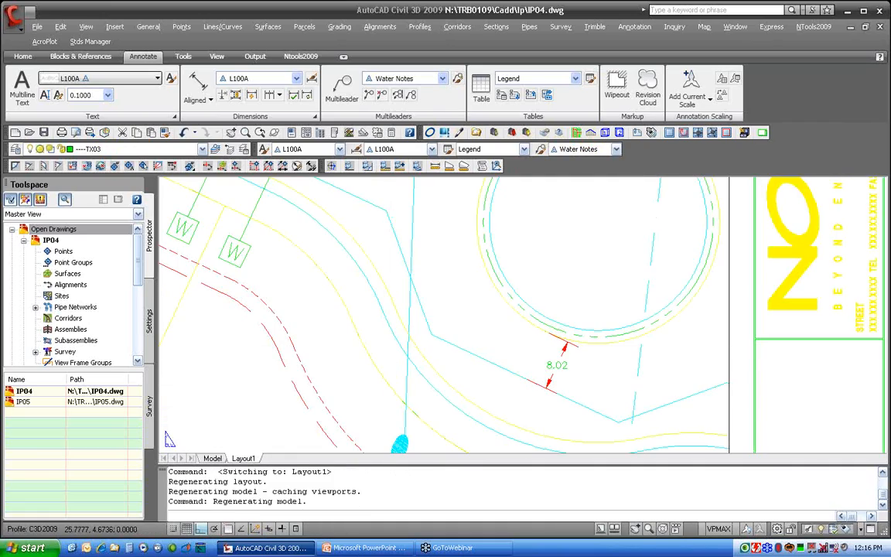
pyautogui.scroll(-2, 392, 349)
pyautogui.moveTo(280, 338); pyautogui.dragTo(502, 372, button='middle')
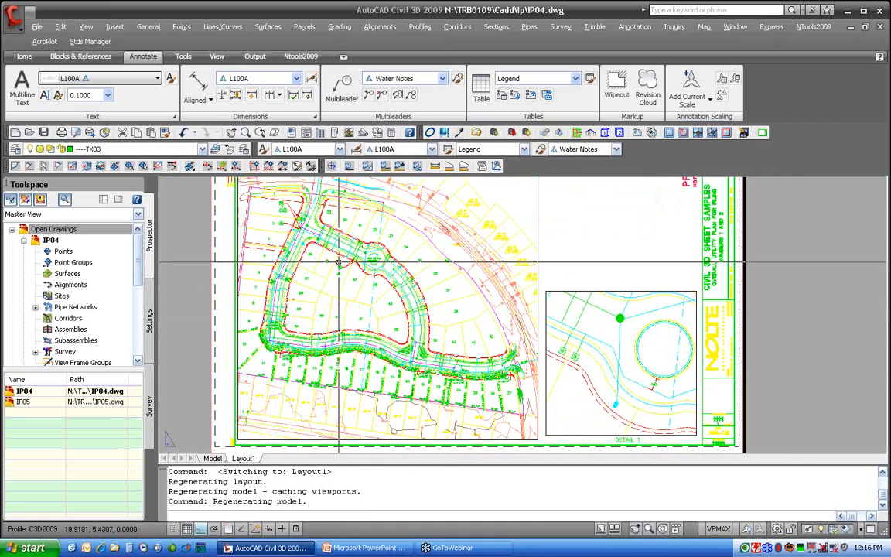
pyautogui.scroll(3, 292, 223)
pyautogui.moveTo(292, 222); pyautogui.dragTo(235, 240, button='middle')
pyautogui.moveTo(365, 321)
pyautogui.mouseDown(button='middle')
pyautogui.moveTo(253, 249)
pyautogui.moveTo(55, 152)
pyautogui.mouseUp(button='middle')
pyautogui.moveTo(609, 399); pyautogui.dragTo(537, 340, button='middle')
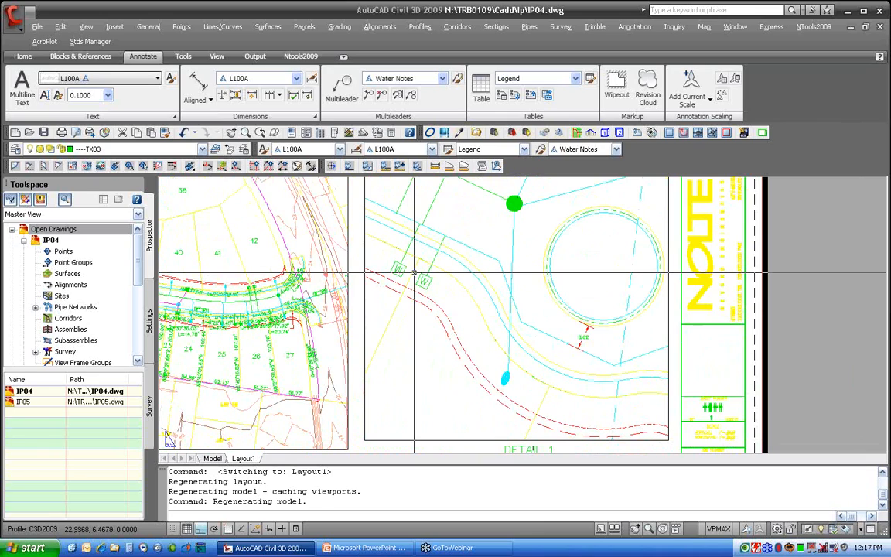
pyautogui.click(212, 458)
pyautogui.scroll(3, 401, 345)
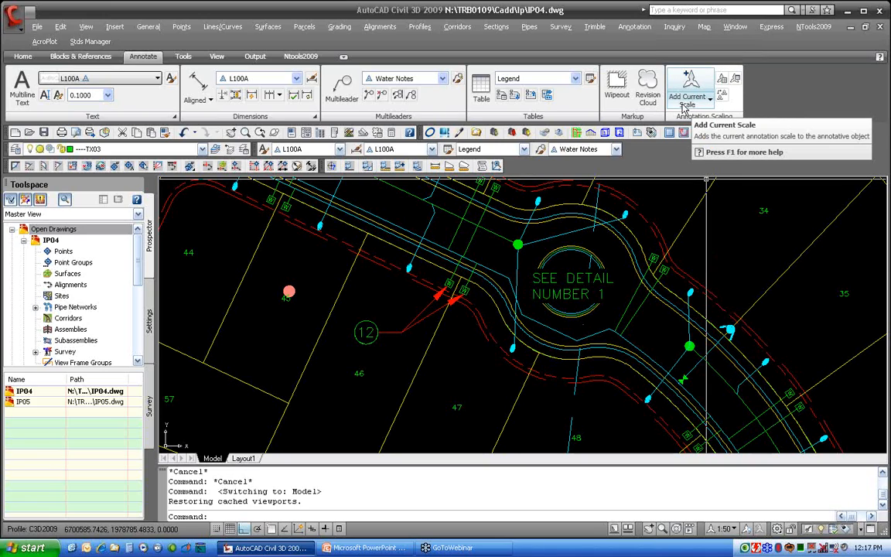
# Set the annotation scale to 1:10 and turn on visibility of annotative objects at all scales
pyautogui.click(735, 530)
pyautogui.click(728, 434)
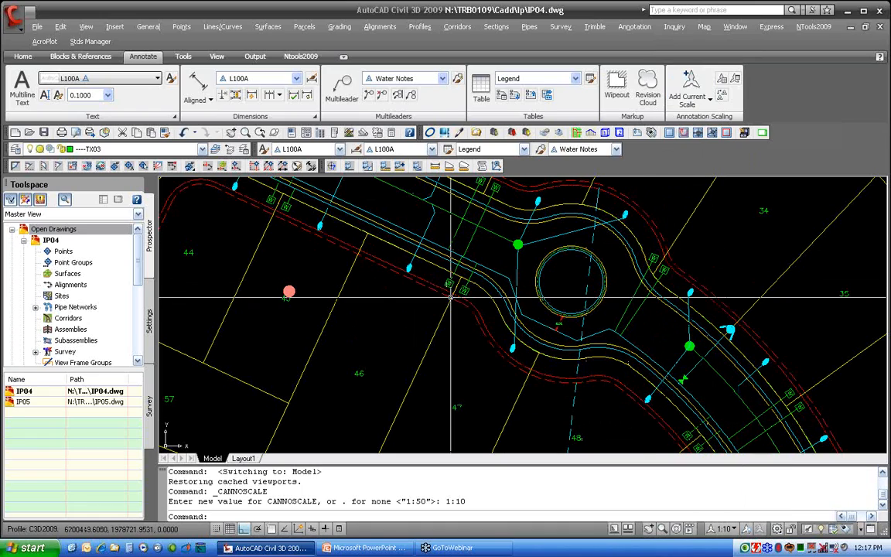
pyautogui.click(747, 532)
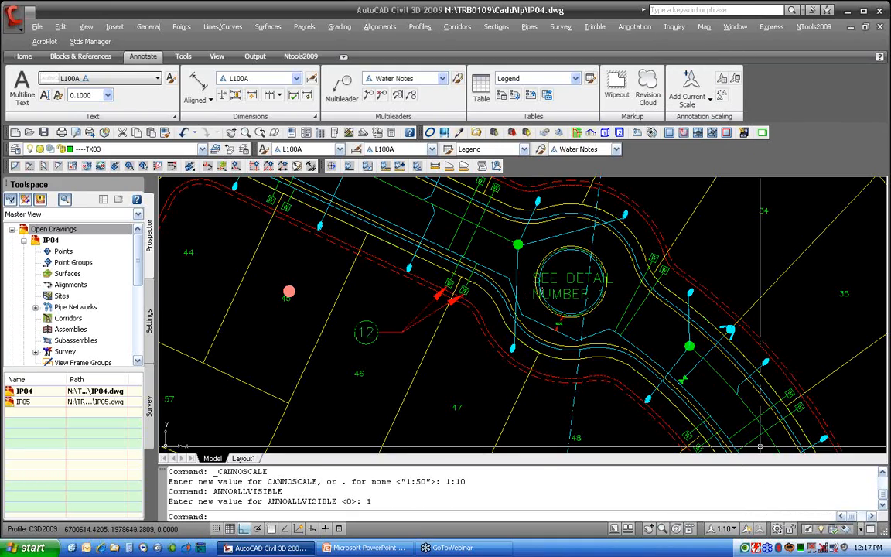
# Add the current 1:10 annotation scale to the tag 12 multileader
pyautogui.click(691, 83)
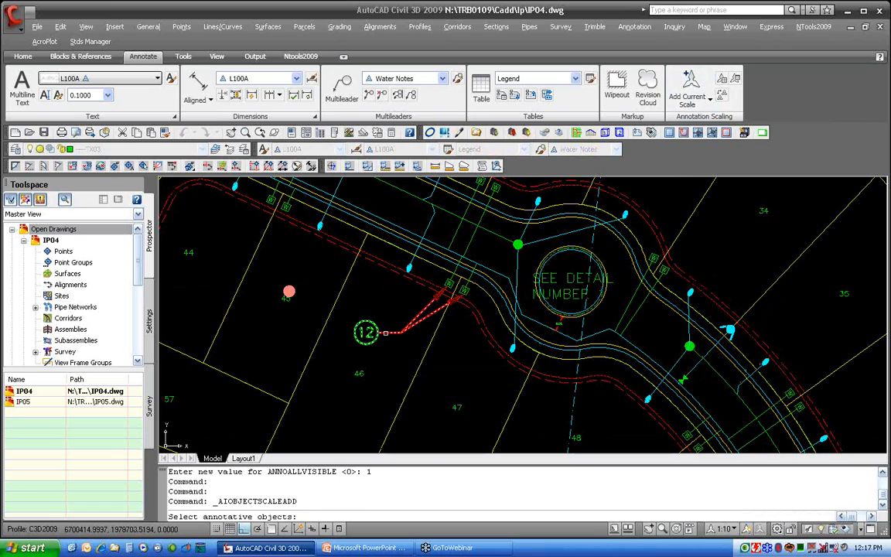
pyautogui.click(385, 333)
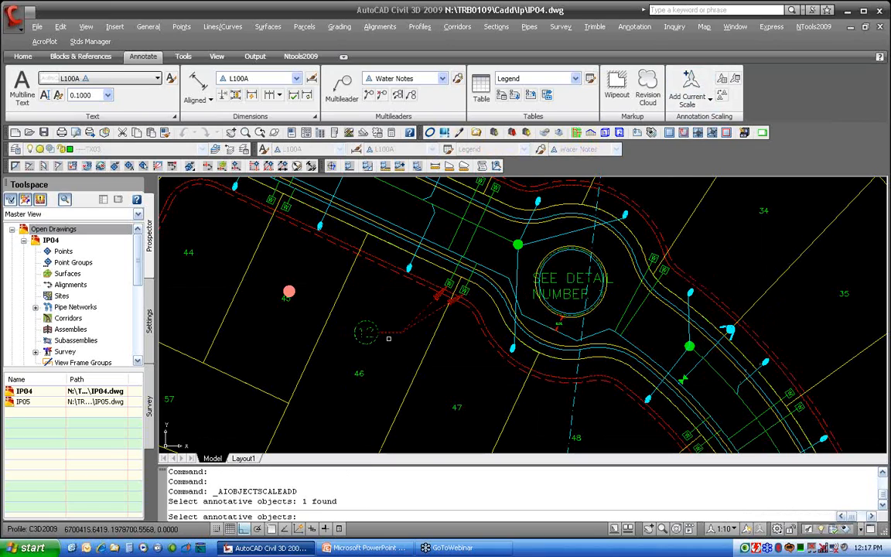
pyautogui.press('Return')
# Move the tag 12 multileader's 1:10 representation close to the water line arrows with its grip
pyautogui.scroll(4, 389, 338)
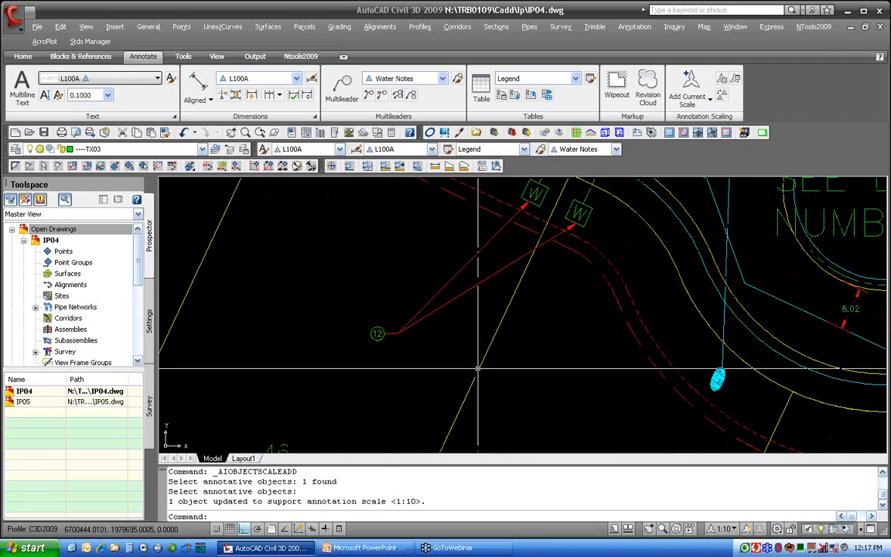
pyautogui.click(393, 334)
pyautogui.click(394, 334)
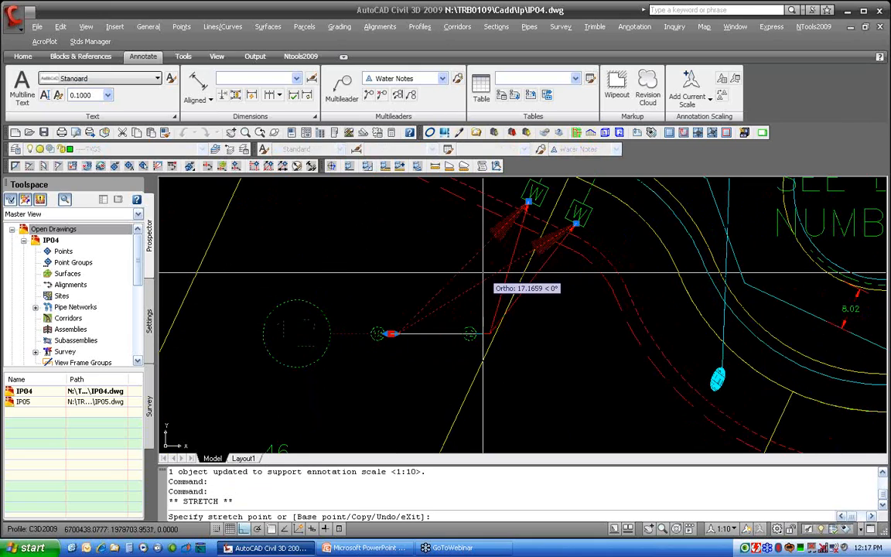
pyautogui.press('F8')
pyautogui.click(517, 244)
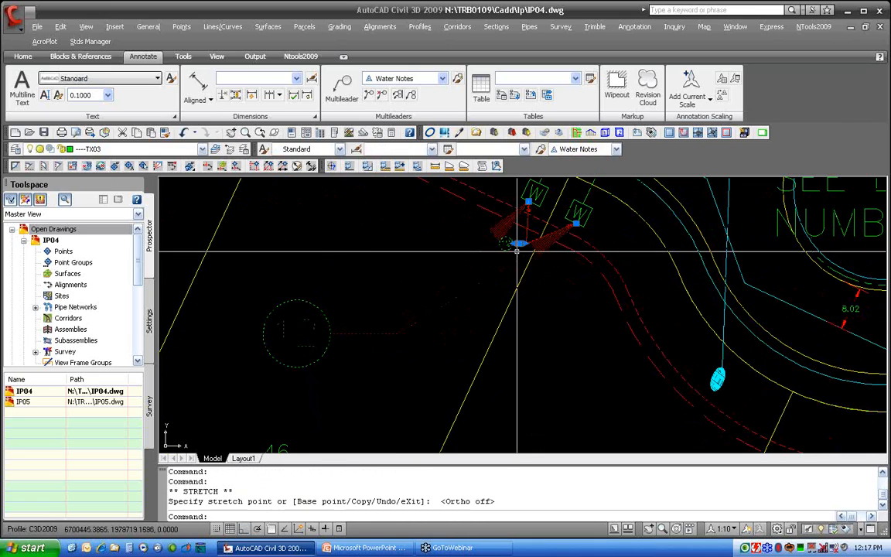
pyautogui.scroll(-2, 464, 307)
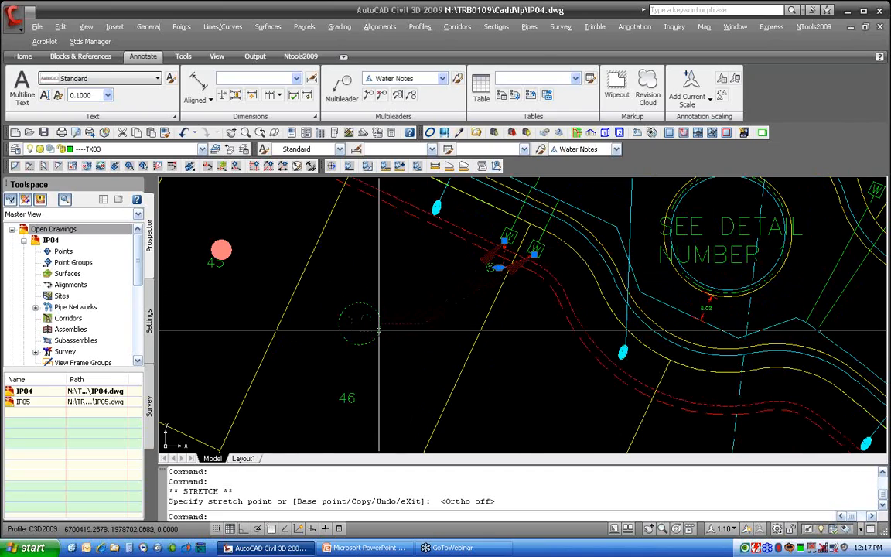
pyautogui.press('Escape')
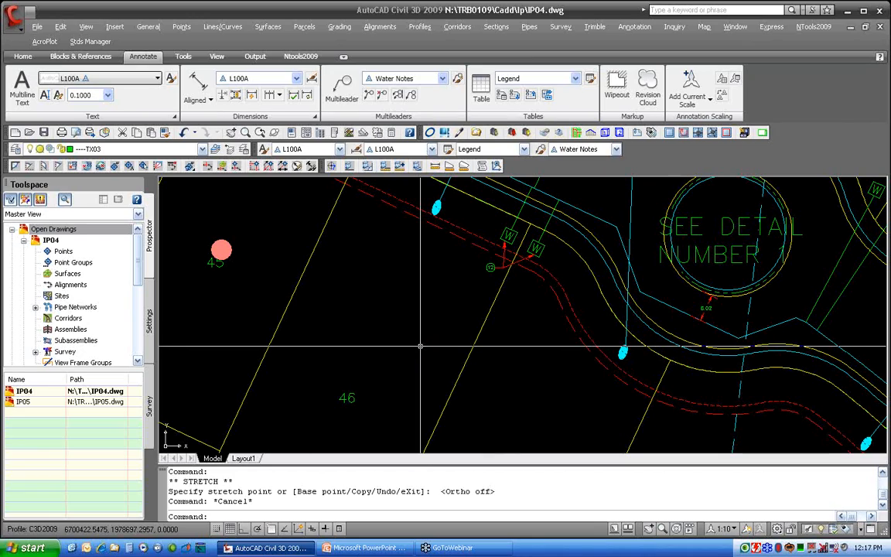
# Switch the annotation scale to 1:50 and back to 1:10 to compare the tag's representations
pyautogui.click(725, 529)
pyautogui.click(724, 467)
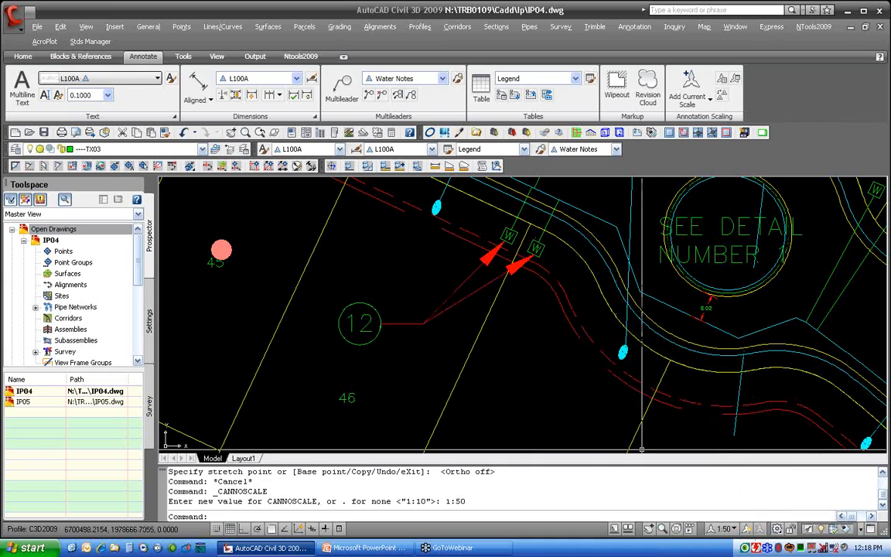
pyautogui.click(724, 529)
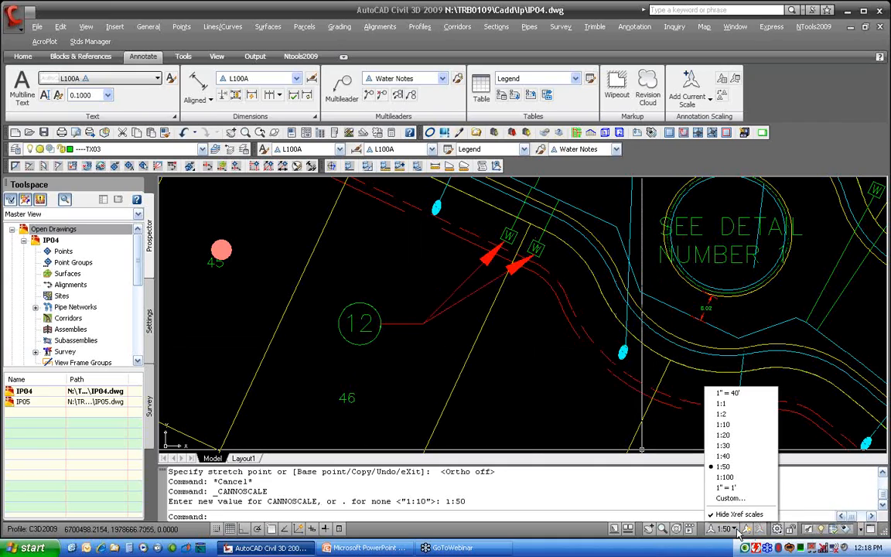
pyautogui.click(726, 425)
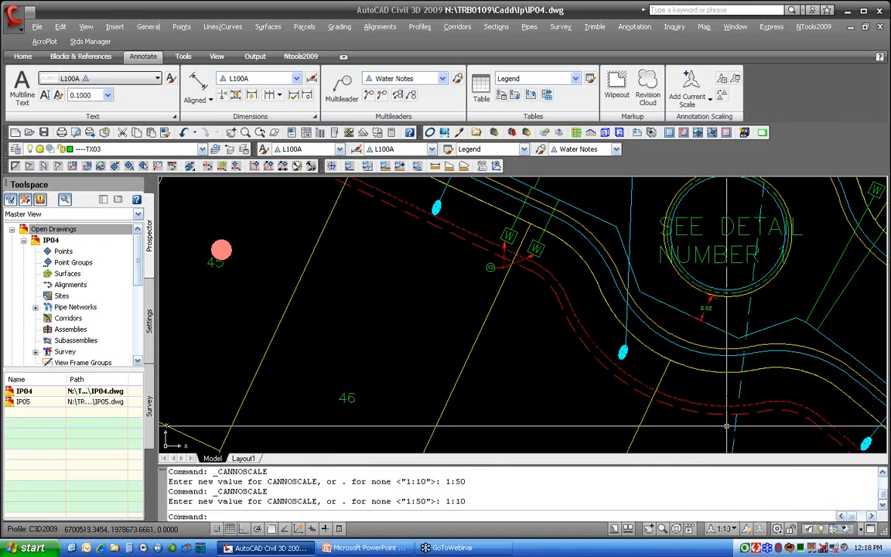
# Review the tag 12 multileader's assigned scales in the Annotation Object Scale dialog without adding any
pyautogui.click(500, 267)
pyautogui.rightClick(500, 268)
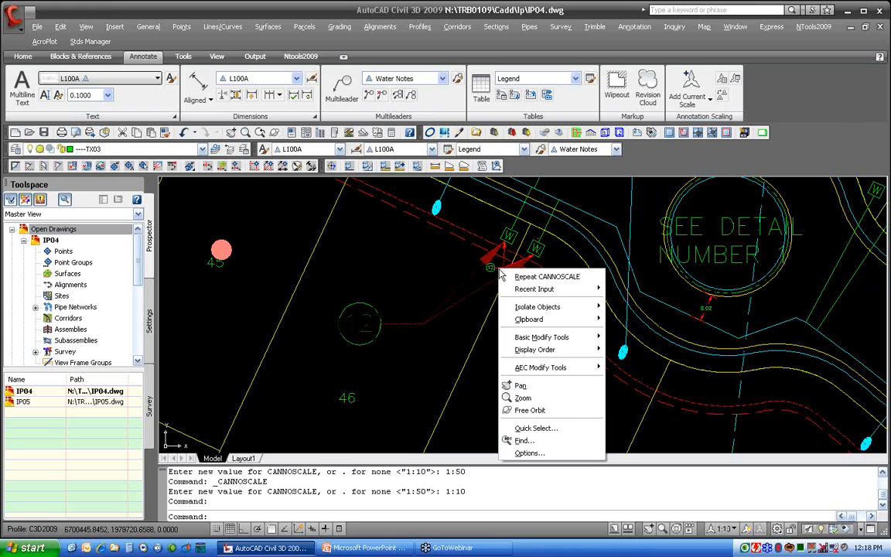
pyautogui.moveTo(535, 370)
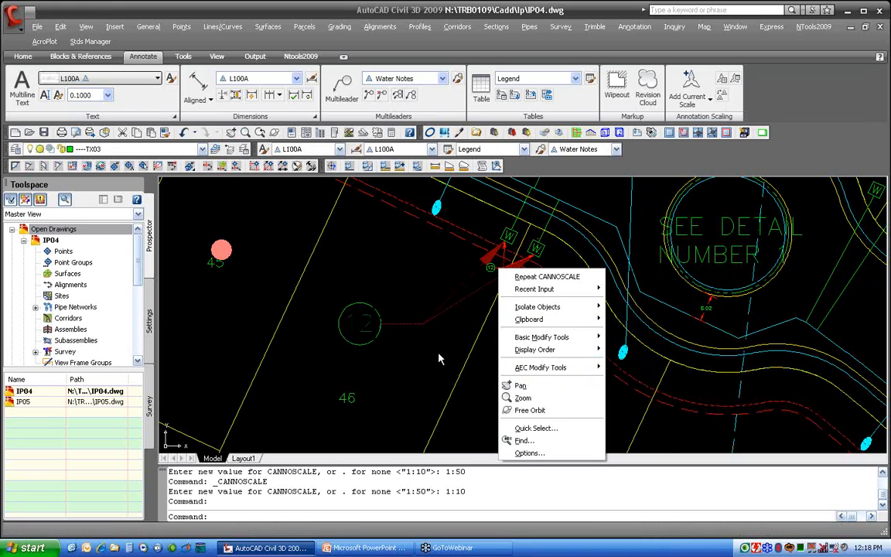
pyautogui.press('Escape')
pyautogui.press('Escape')
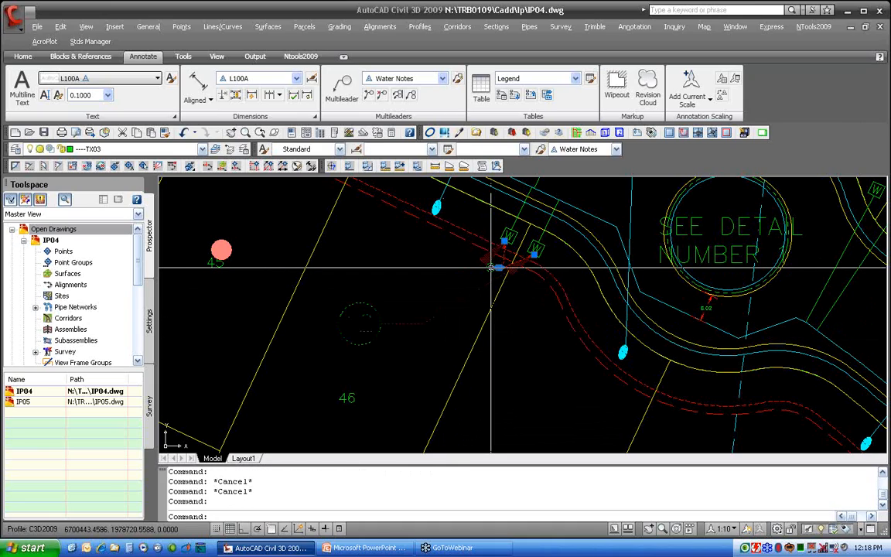
pyautogui.rightClick(491, 269)
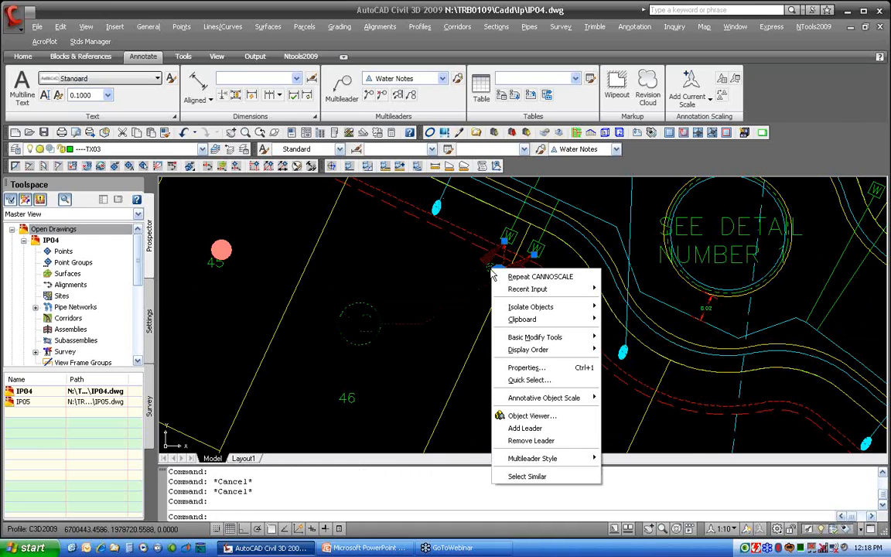
pyautogui.moveTo(541, 398)
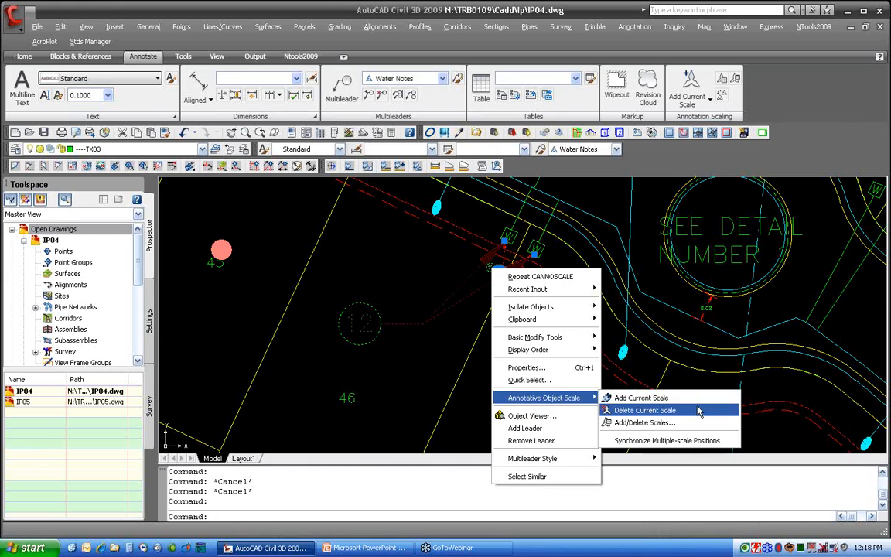
pyautogui.click(642, 422)
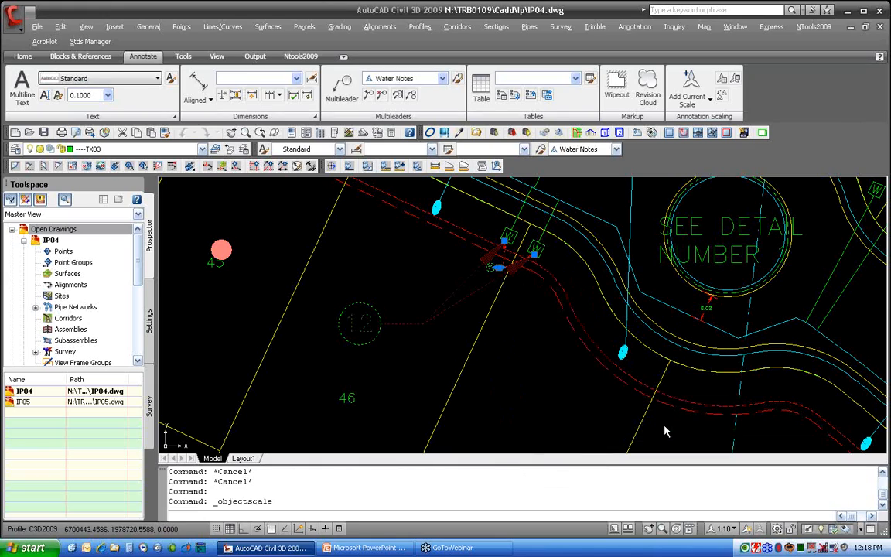
pyautogui.click(469, 186)
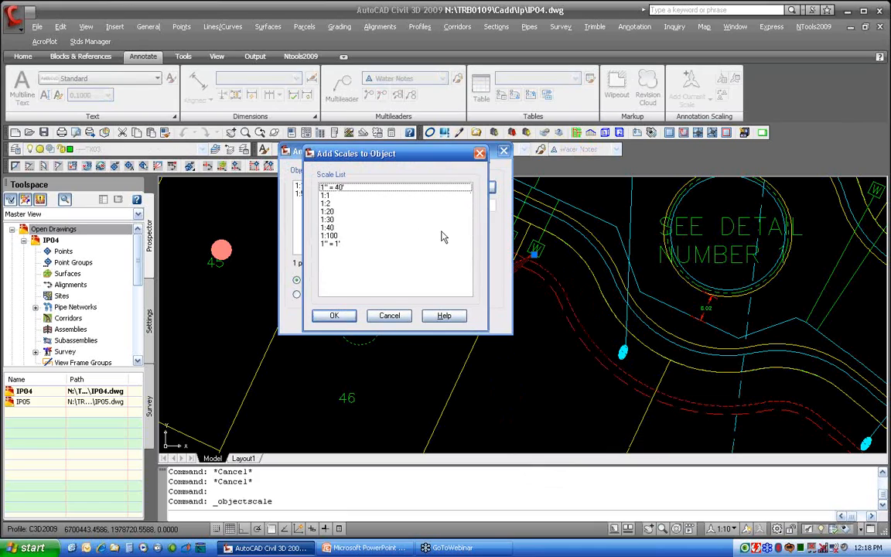
pyautogui.click(389, 315)
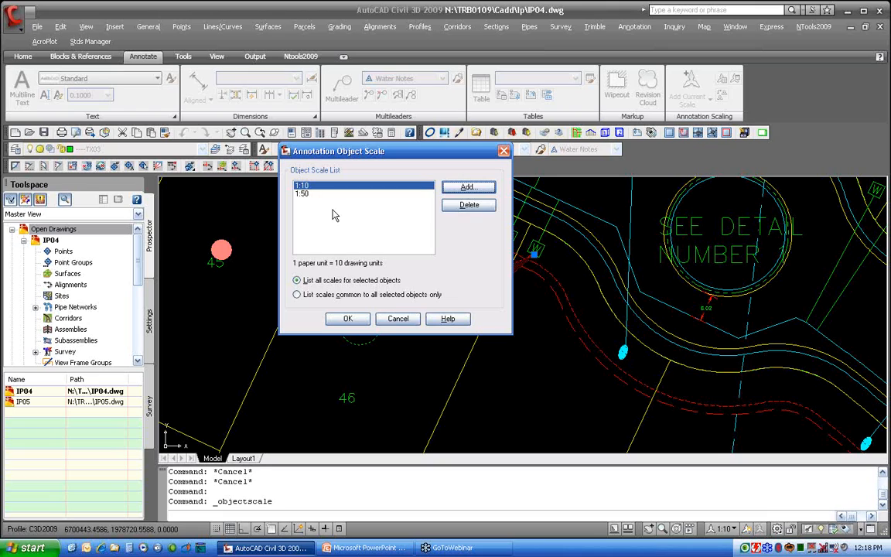
pyautogui.click(342, 318)
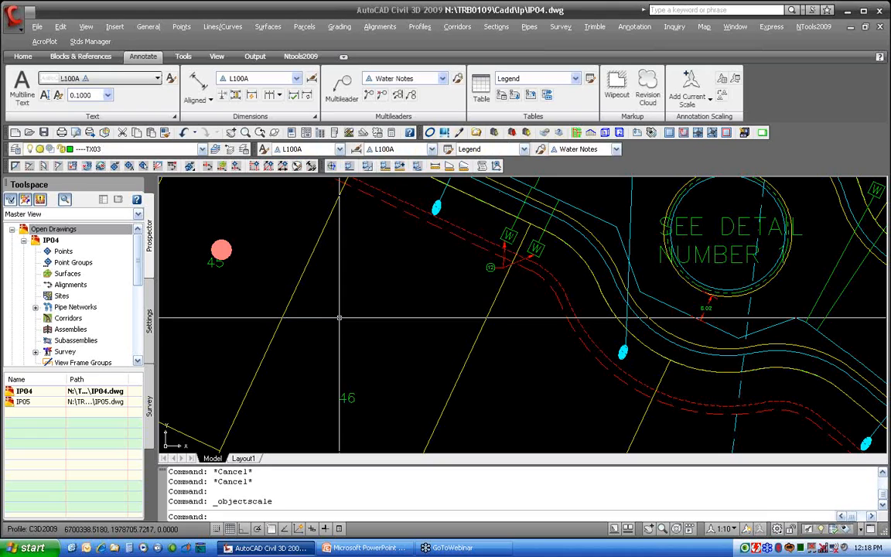
pyautogui.press('Escape')
pyautogui.press('Escape')
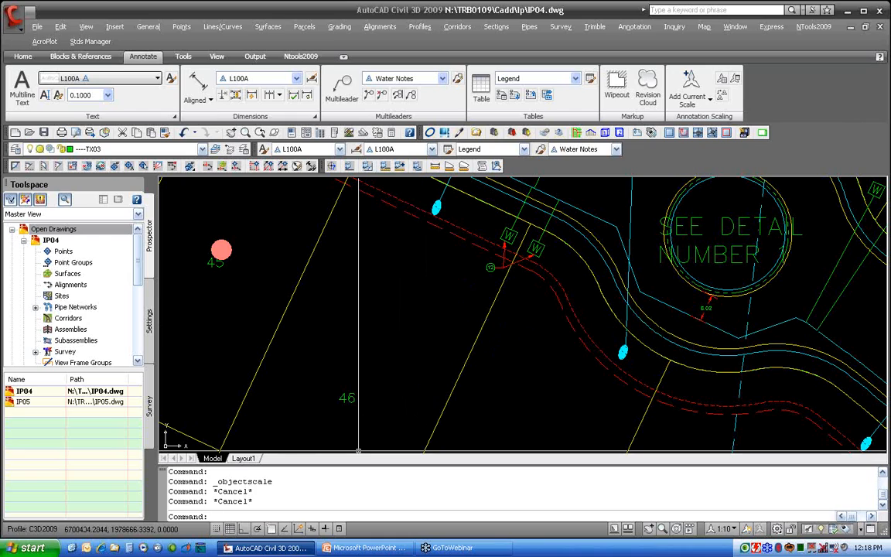
# Switch to Layout1 and inspect the tag 12 multileader inside the Detail 1 viewport
pyautogui.click(243, 458)
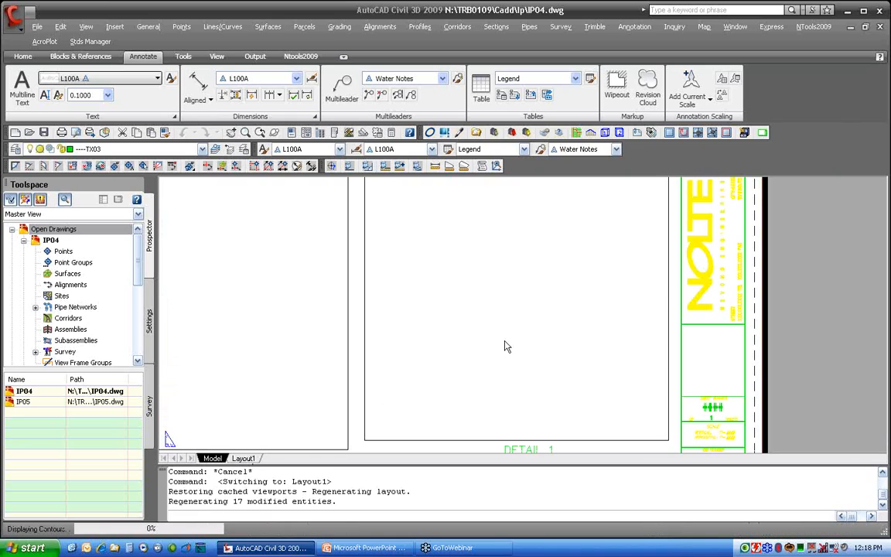
pyautogui.moveTo(246, 299); pyautogui.dragTo(509, 446, button='middle')
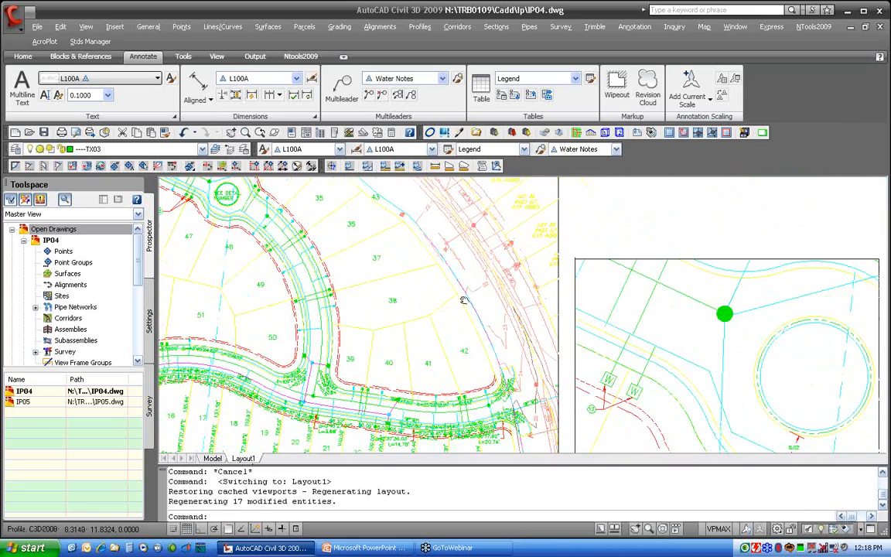
pyautogui.moveTo(632, 439); pyautogui.dragTo(462, 303, button='middle')
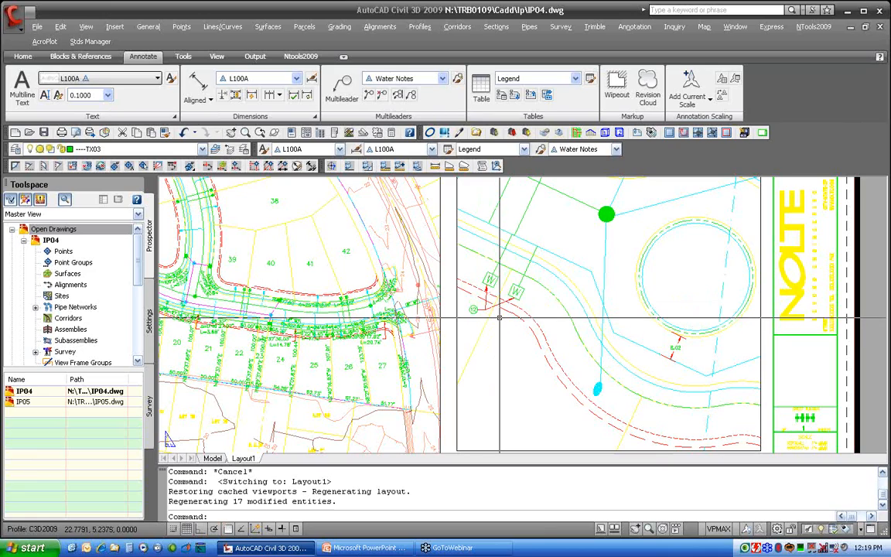
pyautogui.scroll(-3, 500, 322)
pyautogui.moveTo(512, 339); pyautogui.dragTo(513, 343, button='middle')
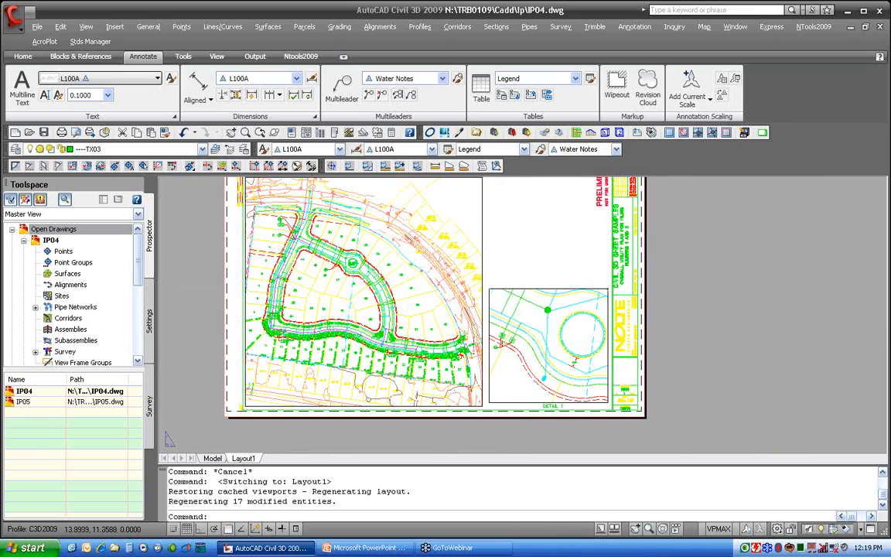
pyautogui.moveTo(516, 343); pyautogui.dragTo(551, 376, button='middle')
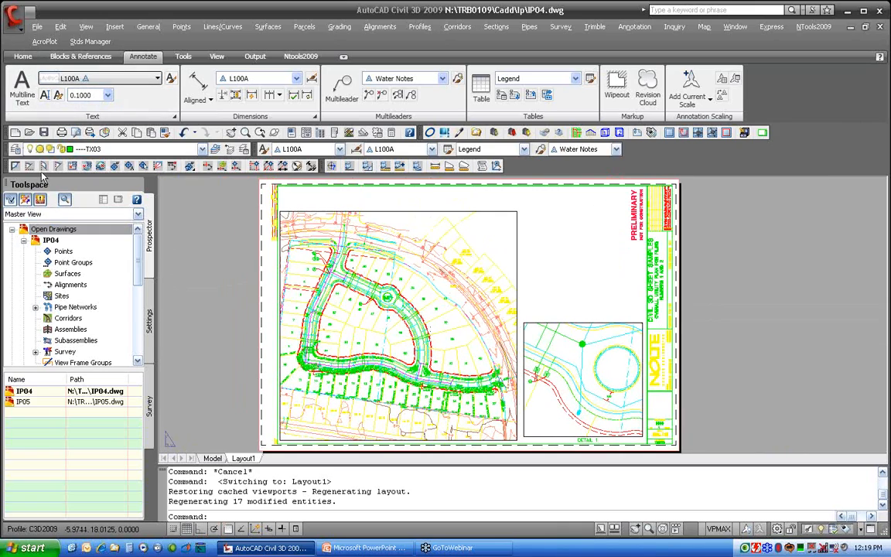
# Open the W-Dimension.dwg drawing from the Cadd\Master folder
pyautogui.click(30, 132)
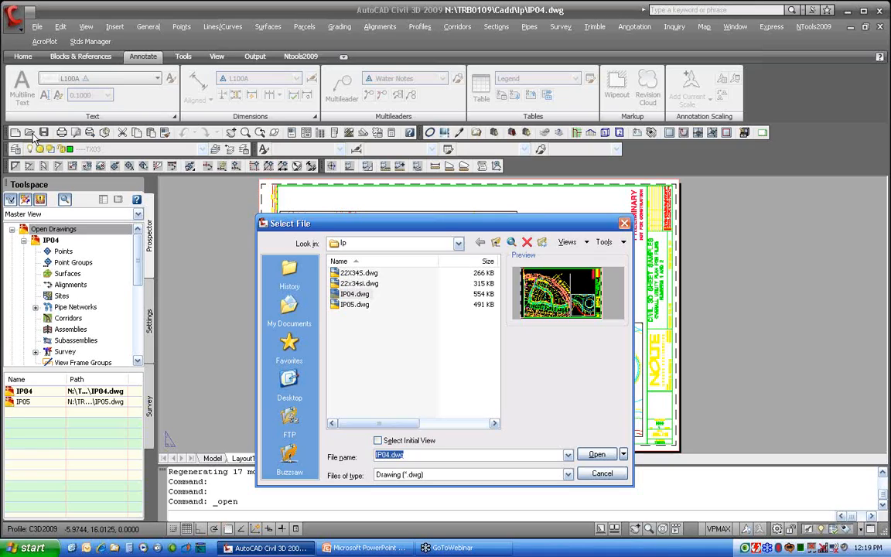
pyautogui.click(433, 243)
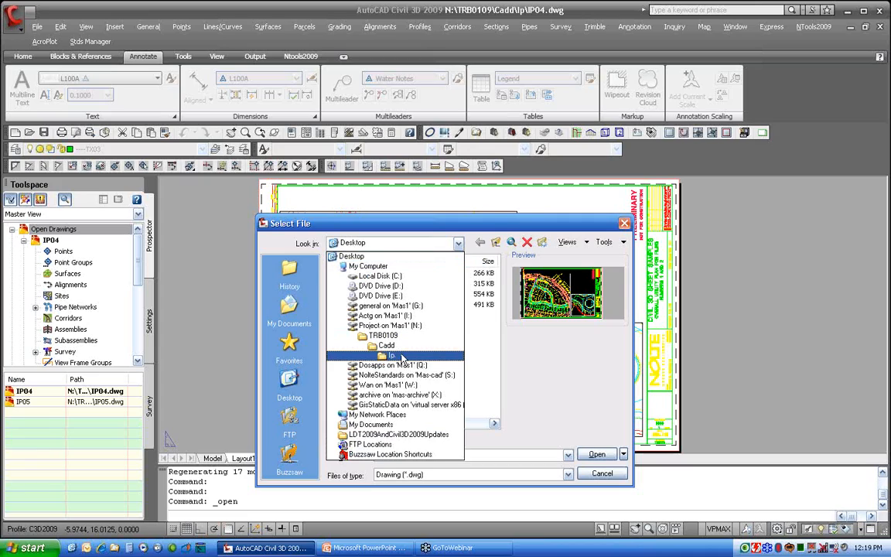
pyautogui.click(386, 345)
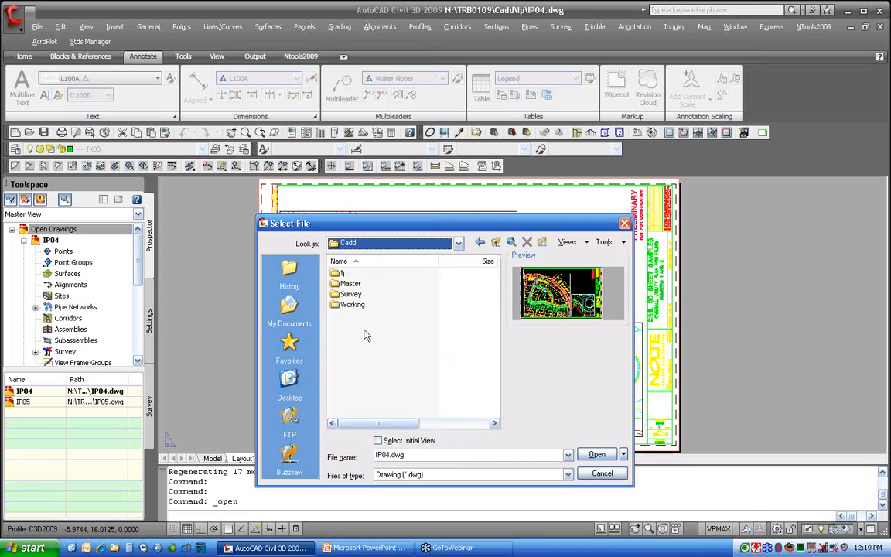
pyautogui.doubleClick(352, 285)
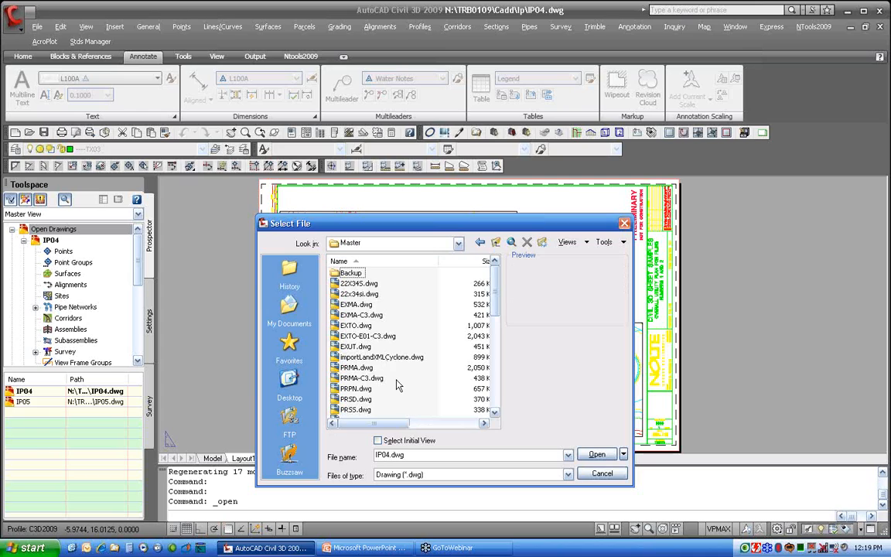
pyautogui.scroll(-5, 396, 384)
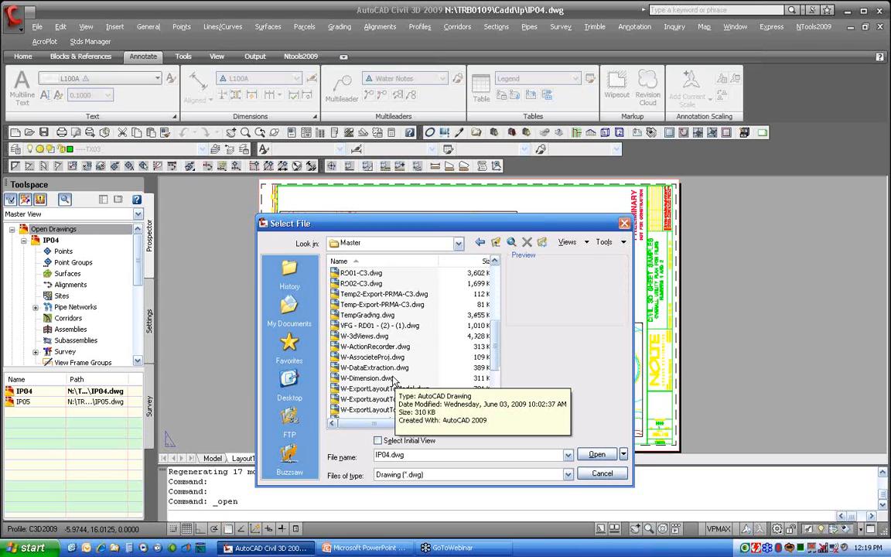
pyautogui.click(383, 379)
pyautogui.doubleClick(383, 379)
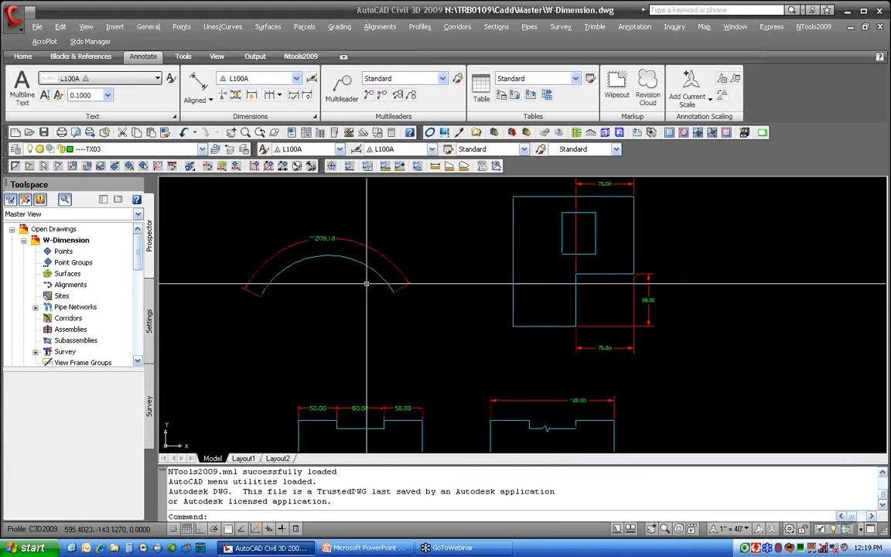
# Add a radius dimension to the cyan arc, placing its text just beyond the arc's right end
pyautogui.scroll(3, 365, 285)
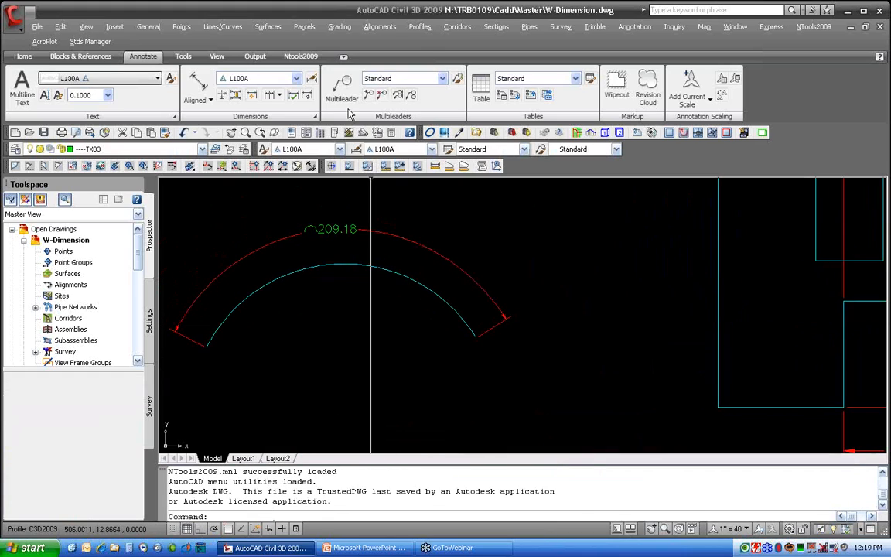
pyautogui.click(209, 100)
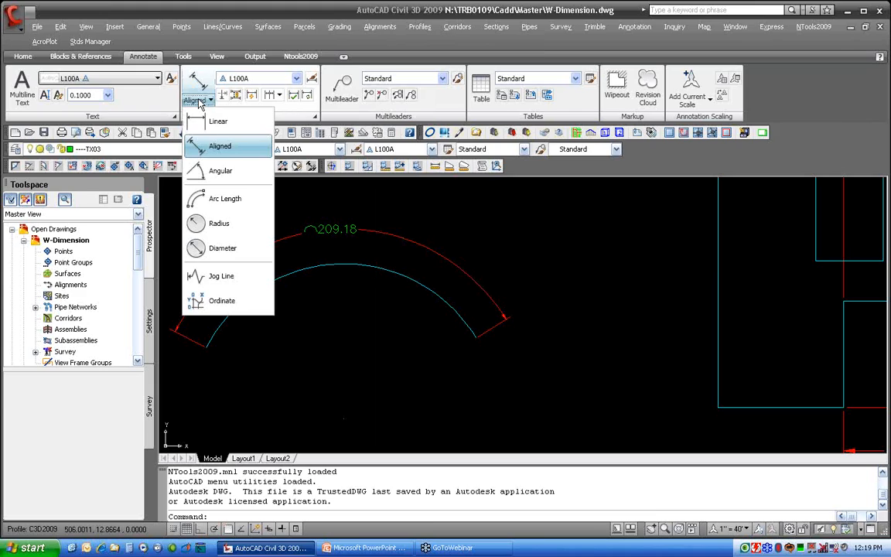
pyautogui.click(217, 223)
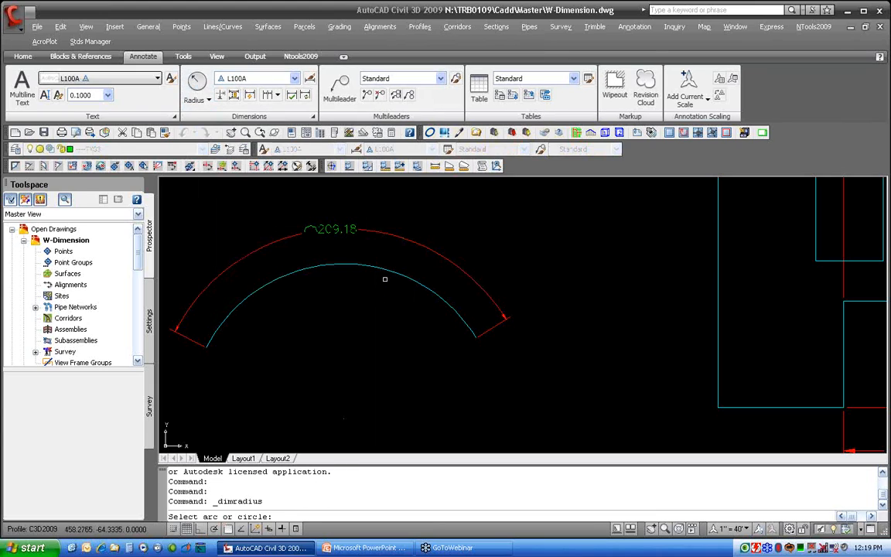
pyautogui.click(389, 270)
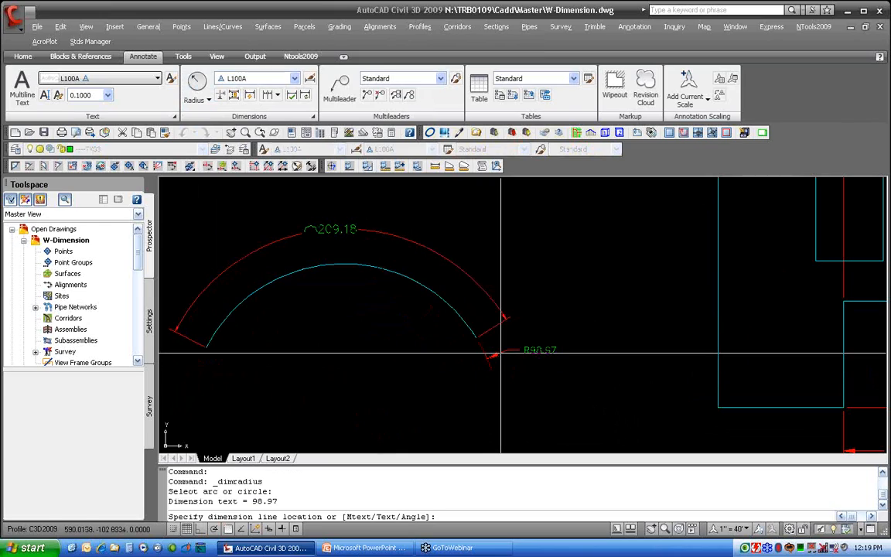
pyautogui.click(502, 355)
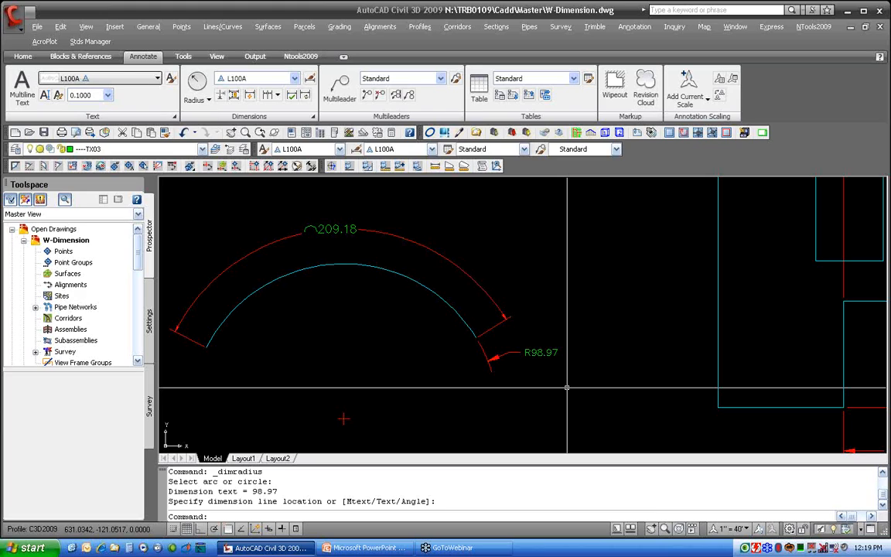
# Add a jog line to the 160.00 linear dimension near the middle of its dimension line
pyautogui.moveTo(572, 386)
pyautogui.mouseDown(button='middle')
pyautogui.moveTo(542, 386)
pyautogui.moveTo(338, 181)
pyautogui.mouseUp(button='middle')
pyautogui.moveTo(474, 346); pyautogui.dragTo(396, 272, button='middle')
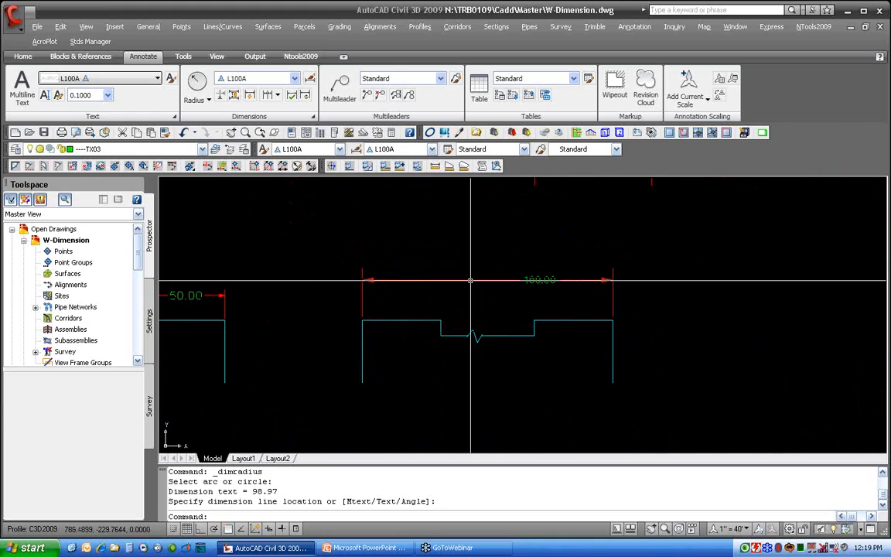
pyautogui.click(198, 102)
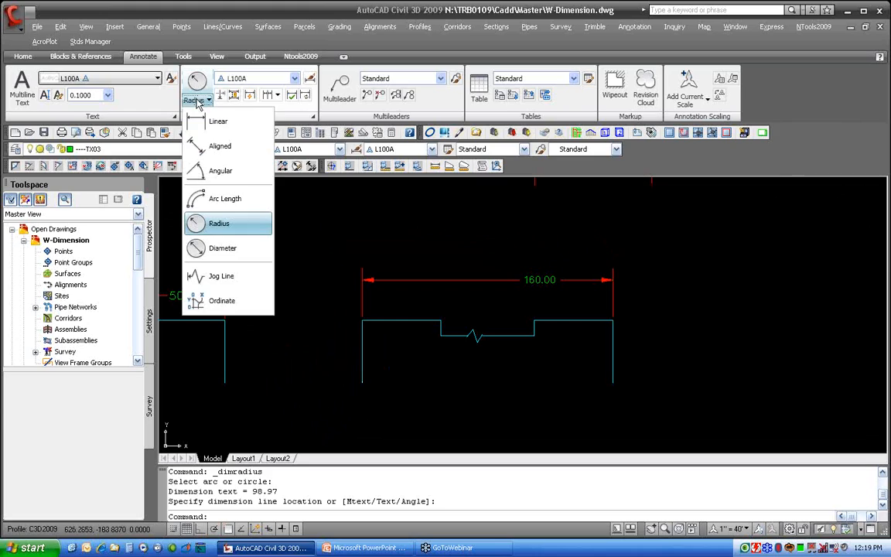
pyautogui.click(222, 276)
pyautogui.click(449, 280)
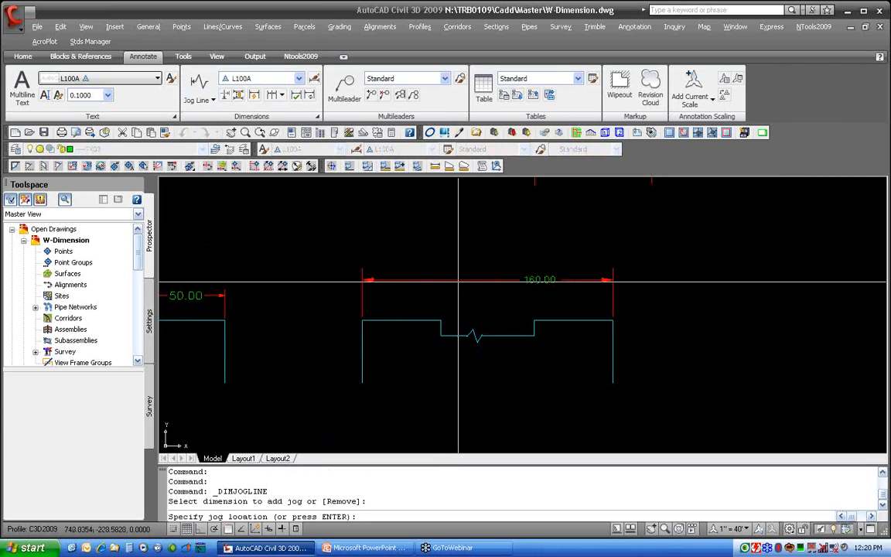
pyautogui.click(471, 279)
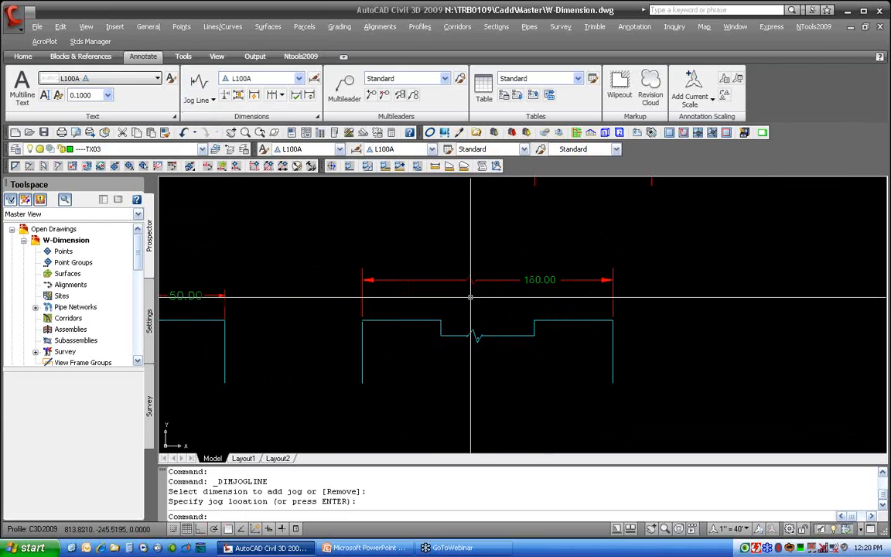
pyautogui.click(490, 280)
pyautogui.click(471, 280)
pyautogui.click(411, 281)
pyautogui.click(411, 281)
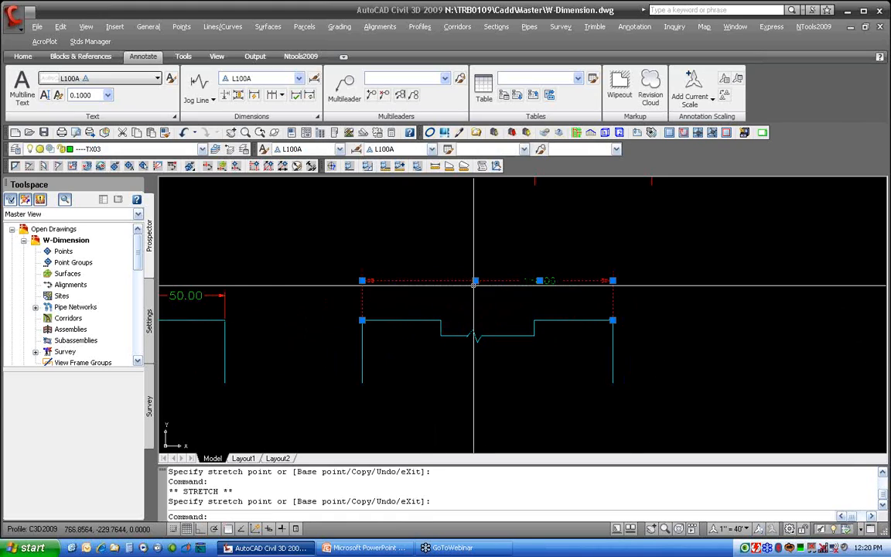
pyautogui.press('Escape')
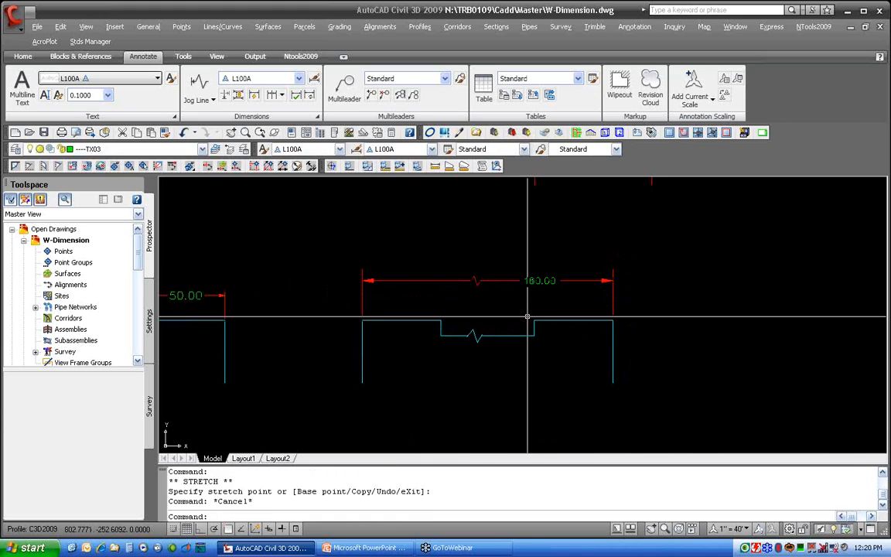
# Remove the jog from the 160.00 dimension using the Jog Line Remove option
pyautogui.click(199, 83)
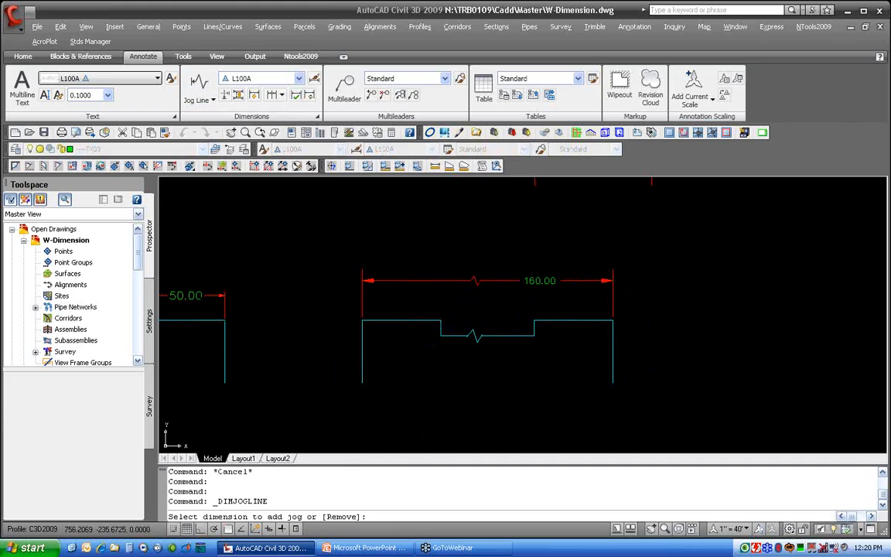
pyautogui.write('R')
pyautogui.press('Return')
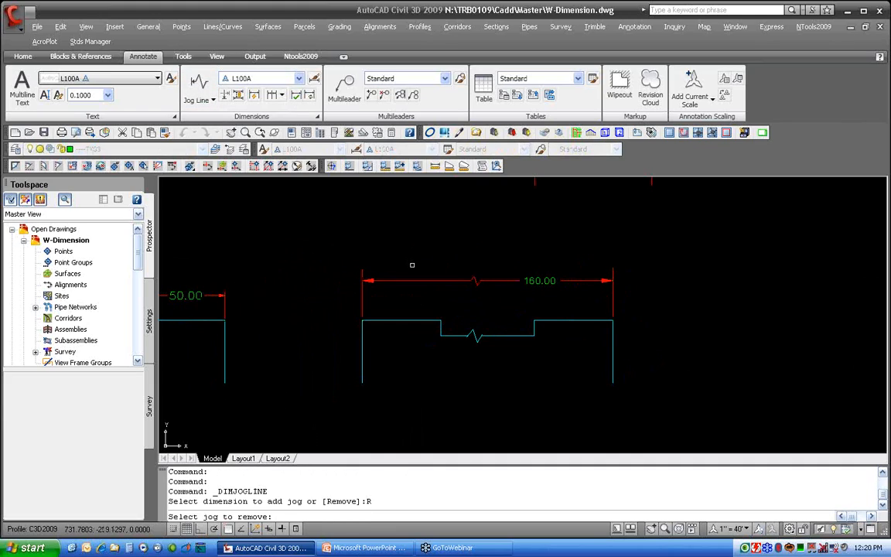
pyautogui.click(419, 283)
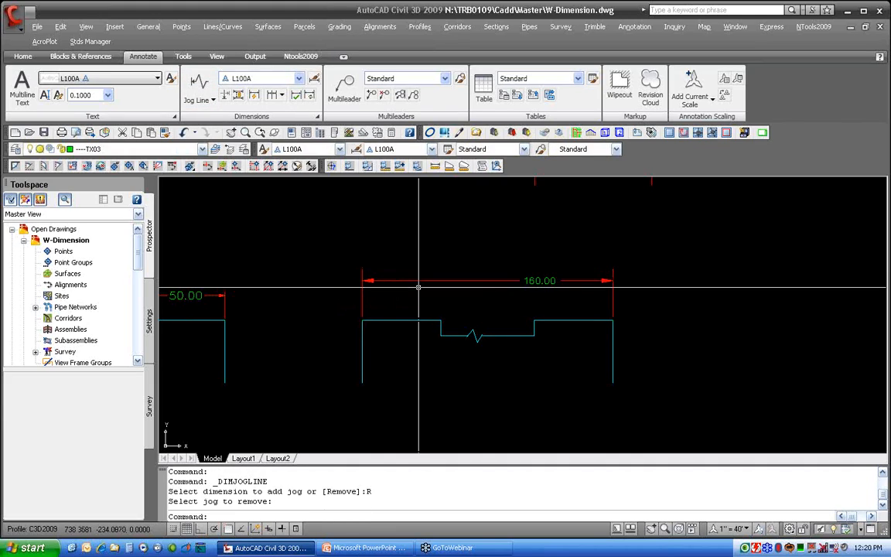
# Add a dimension break to the 68.00 vertical dimension where the lower 75.00 dimension's extension line meets it
pyautogui.moveTo(449, 212); pyautogui.dragTo(424, 409, button='middle')
pyautogui.moveTo(428, 281); pyautogui.dragTo(412, 358, button='middle')
pyautogui.scroll(-3, 417, 336)
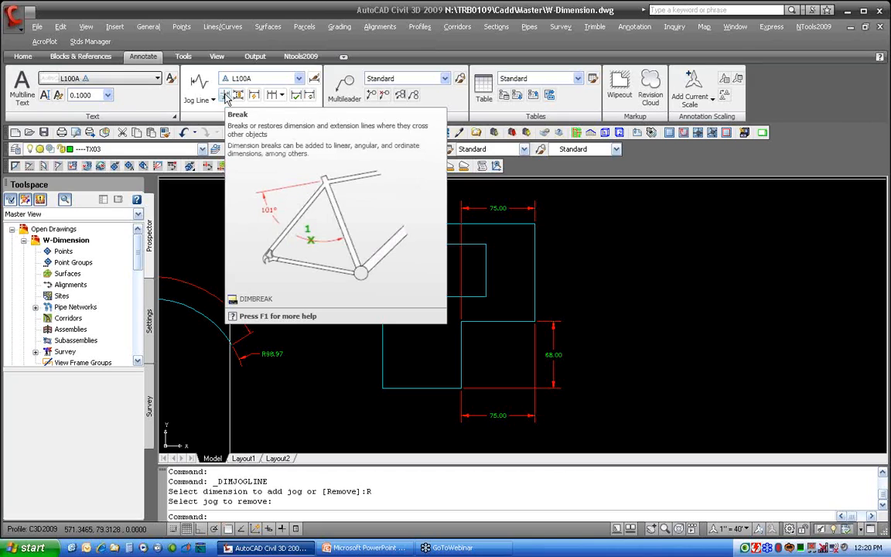
pyautogui.click(225, 96)
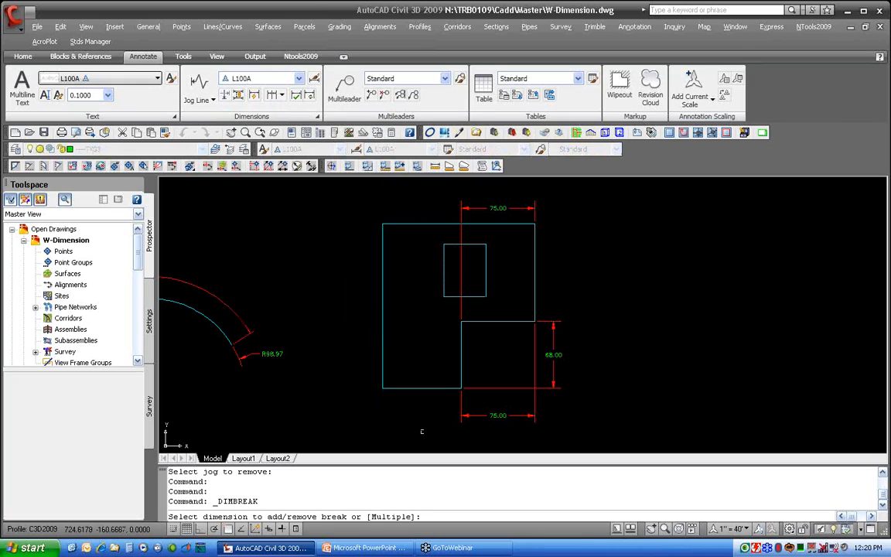
pyautogui.click(554, 379)
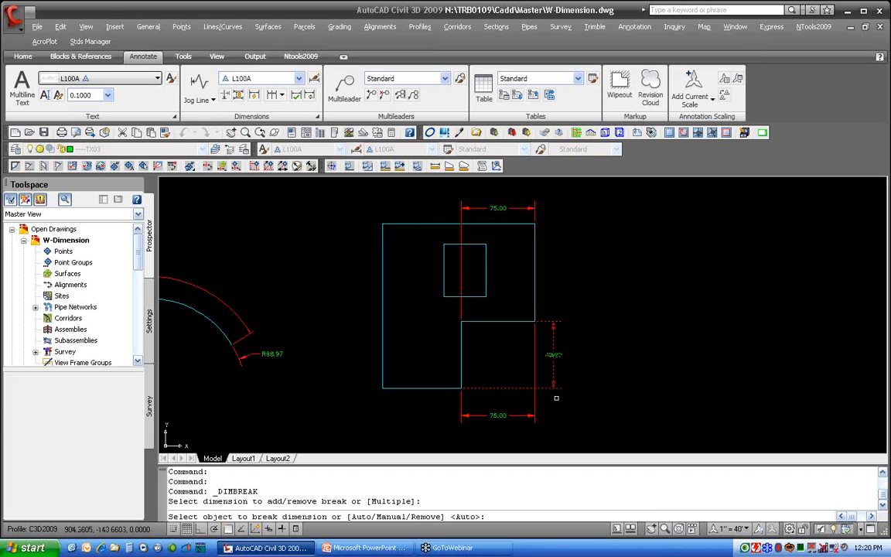
pyautogui.click(536, 401)
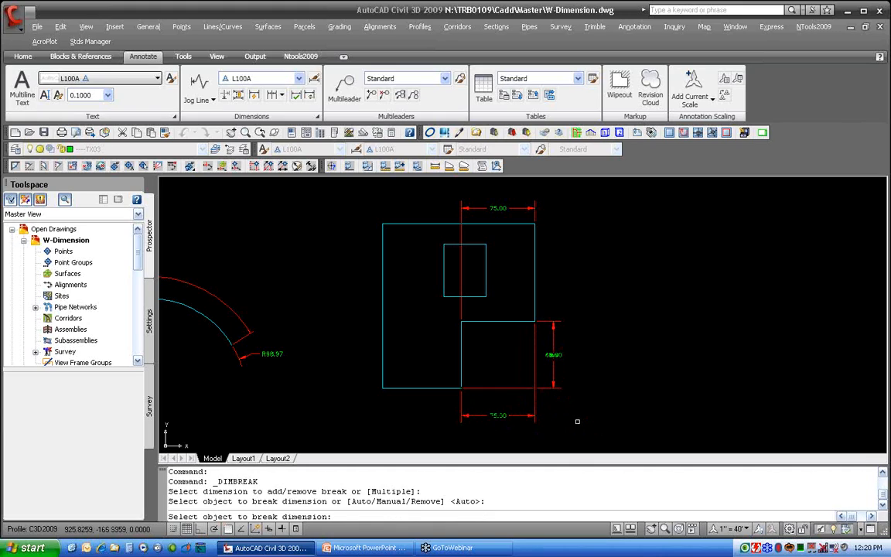
pyautogui.press('Return')
pyautogui.scroll(5, 545, 401)
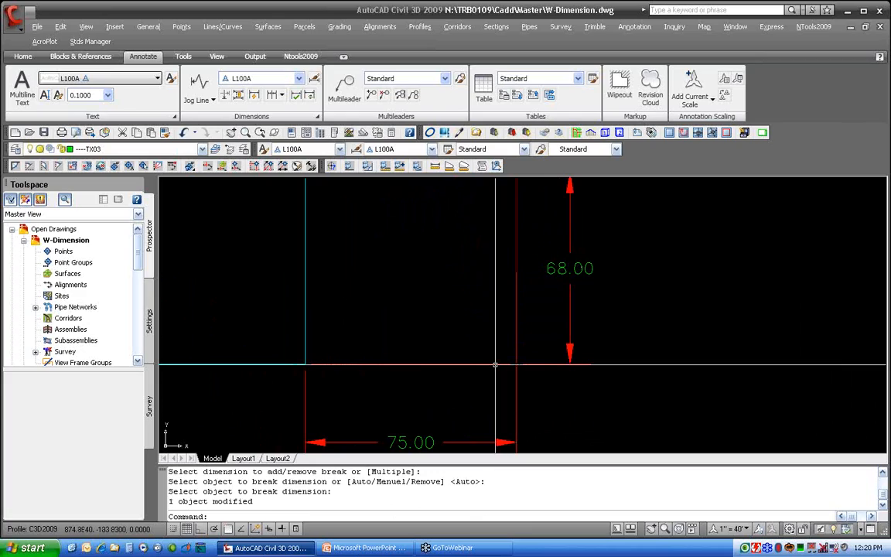
pyautogui.click(495, 364)
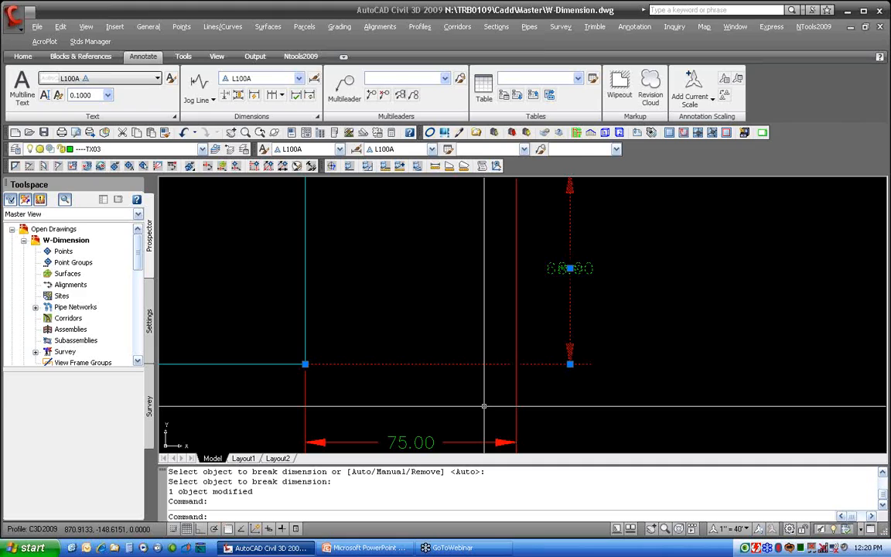
pyautogui.press('Escape')
pyautogui.scroll(-3, 450, 308)
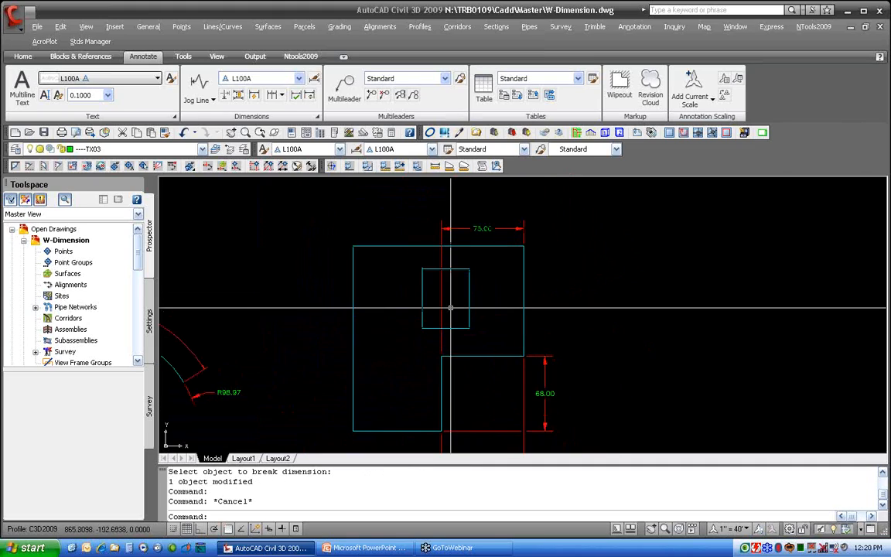
# Add an automatic dimension break to the top 75.00 dimension
pyautogui.click(226, 96)
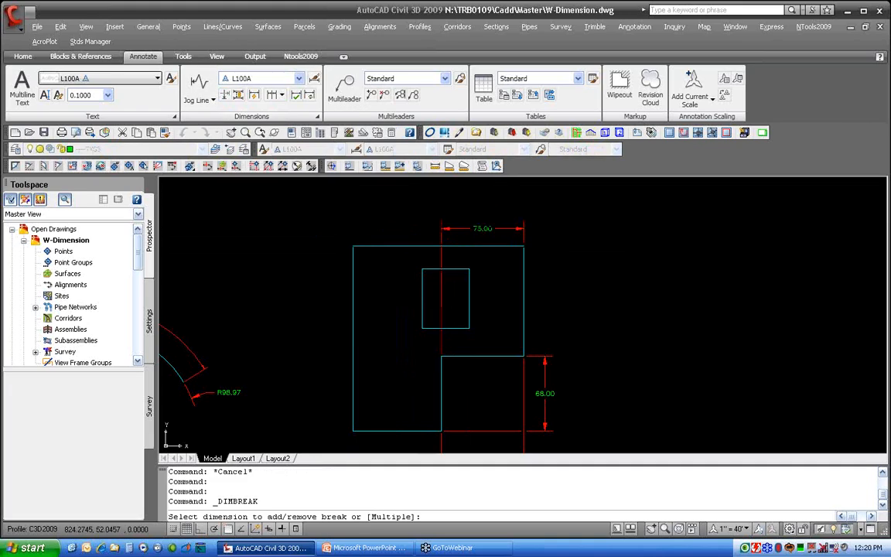
pyautogui.click(459, 229)
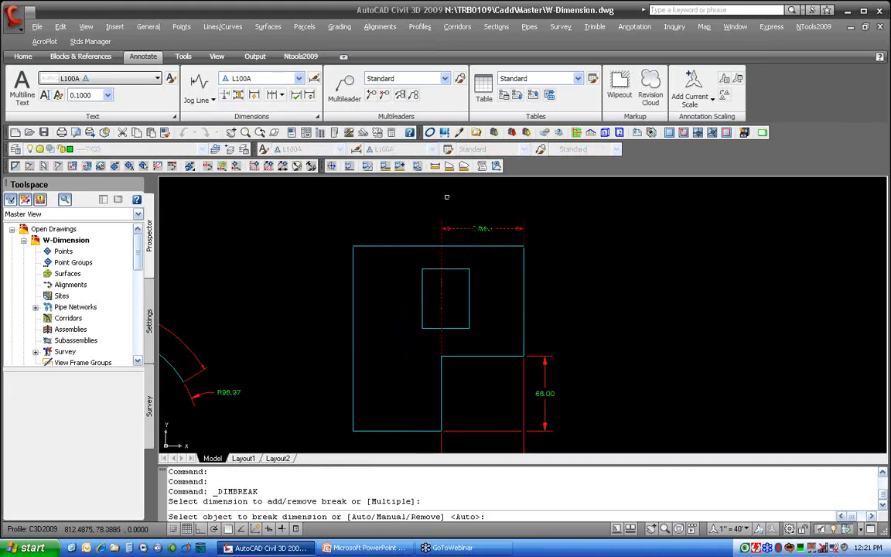
pyautogui.press('Return')
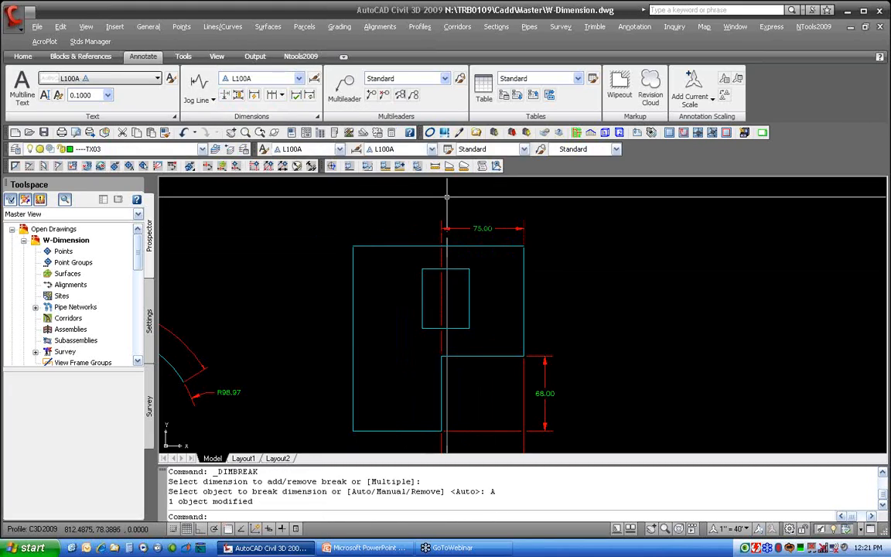
# Move the inner rectangle slightly downward across the 75.00 dimension's broken extension line
pyautogui.scroll(3, 469, 322)
pyautogui.moveTo(469, 322); pyautogui.dragTo(473, 370, button='middle')
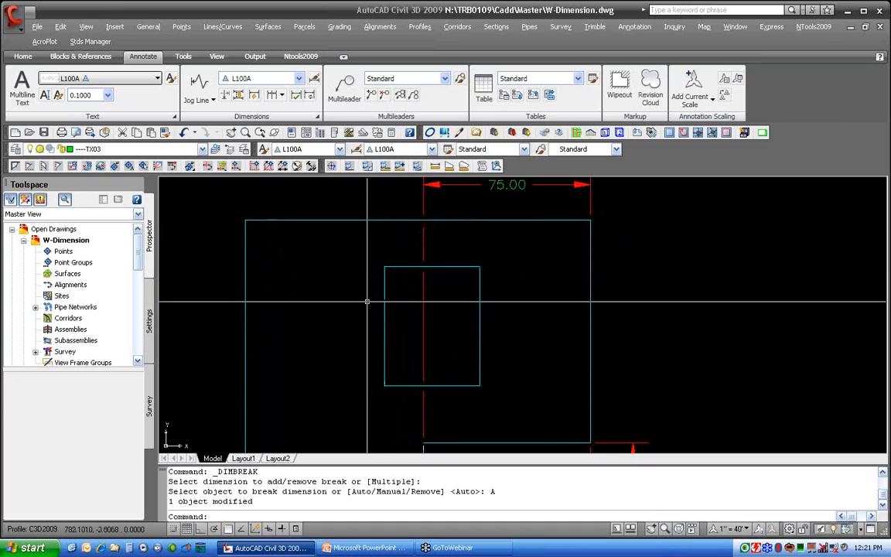
pyautogui.write('m')
pyautogui.press('Return')
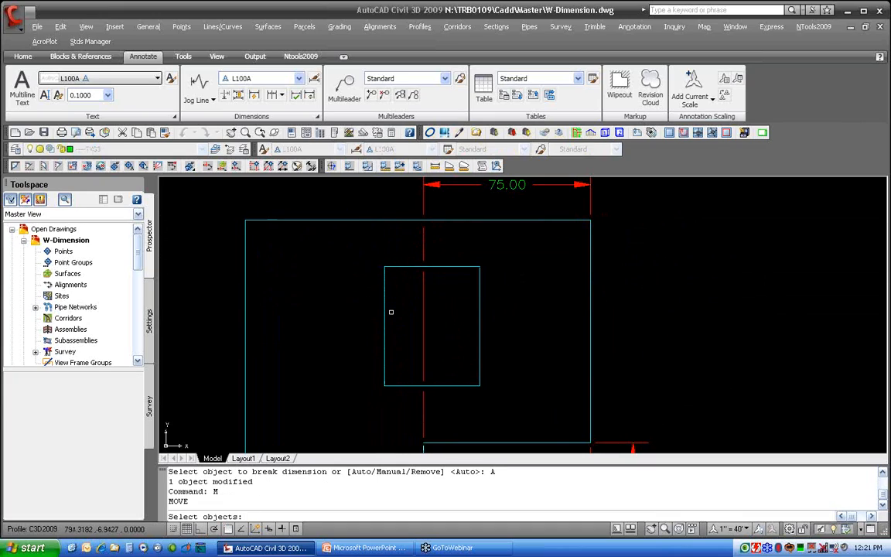
pyautogui.click(387, 319)
pyautogui.press('Return')
pyautogui.click(369, 325)
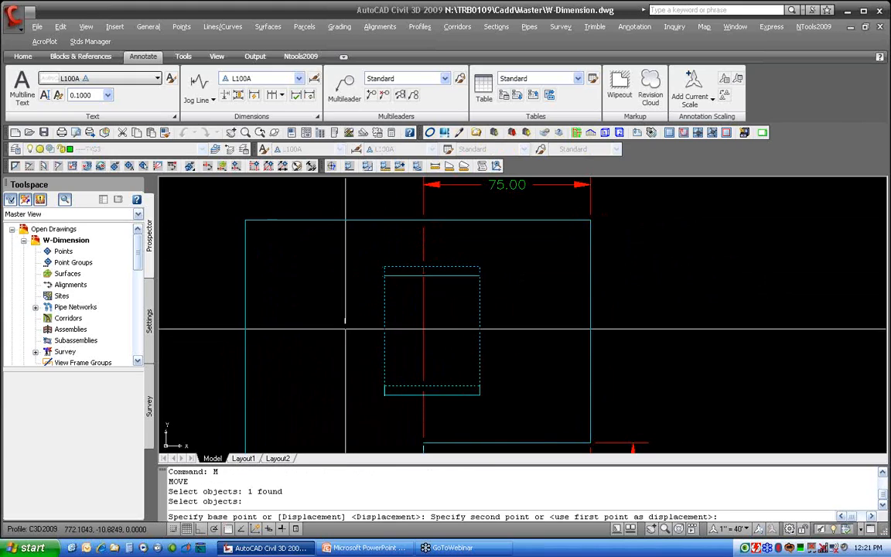
pyautogui.click(335, 357)
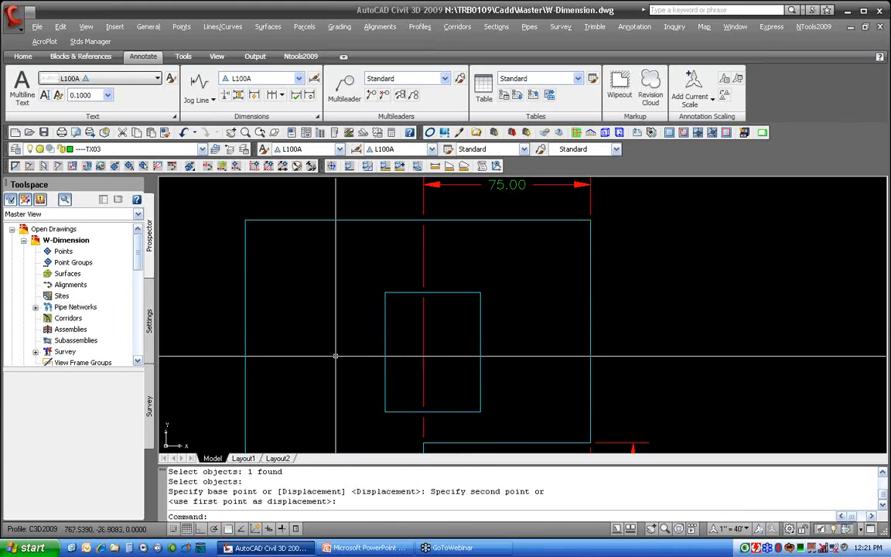
# Move the inner rectangle up and to the right, clear of the extension line
pyautogui.write('m')
pyautogui.press('Return')
pyautogui.click(385, 387)
pyautogui.press('Return')
pyautogui.click(336, 387)
pyautogui.click(399, 360)
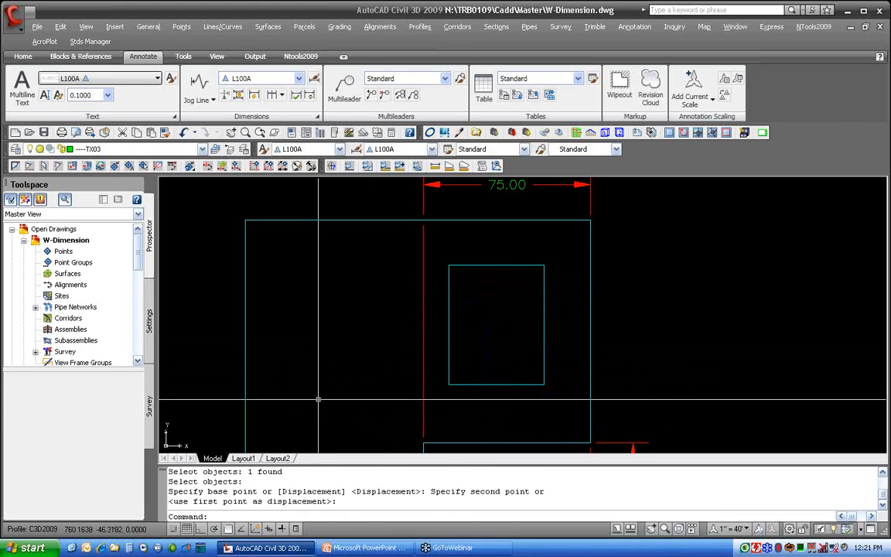
# Move the inner rectangle left so it crosses the 75.00 dimension's broken extension line
pyautogui.write('m')
pyautogui.press('Return')
pyautogui.click(471, 382)
pyautogui.press('Return')
pyautogui.click(514, 321)
pyautogui.click(443, 321)
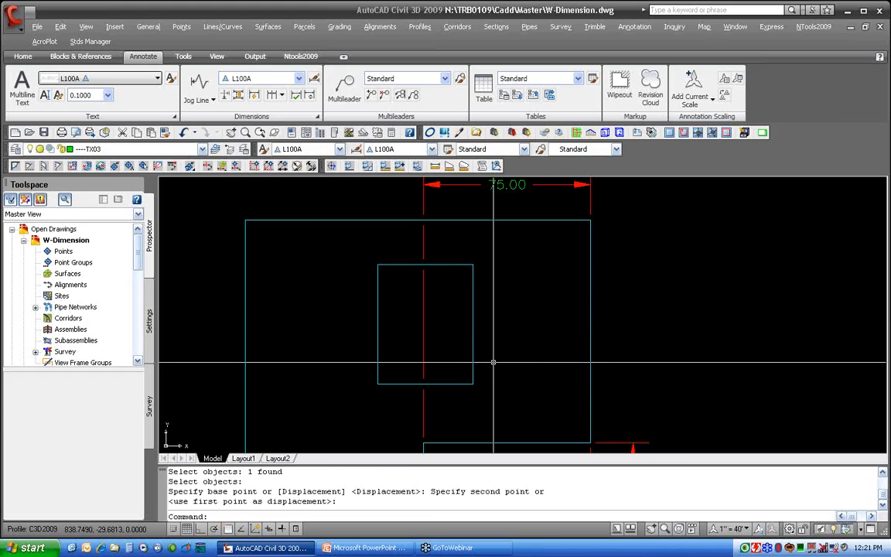
# Open the drawing W-Mtext.dwg
pyautogui.scroll(-4, 457, 330)
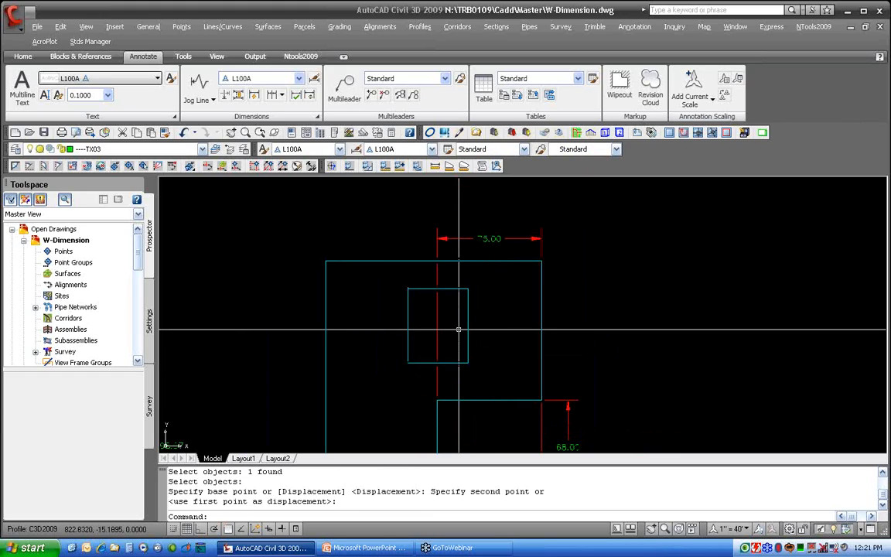
pyautogui.moveTo(457, 330); pyautogui.dragTo(539, 268, button='middle')
pyautogui.scroll(-2, 539, 270)
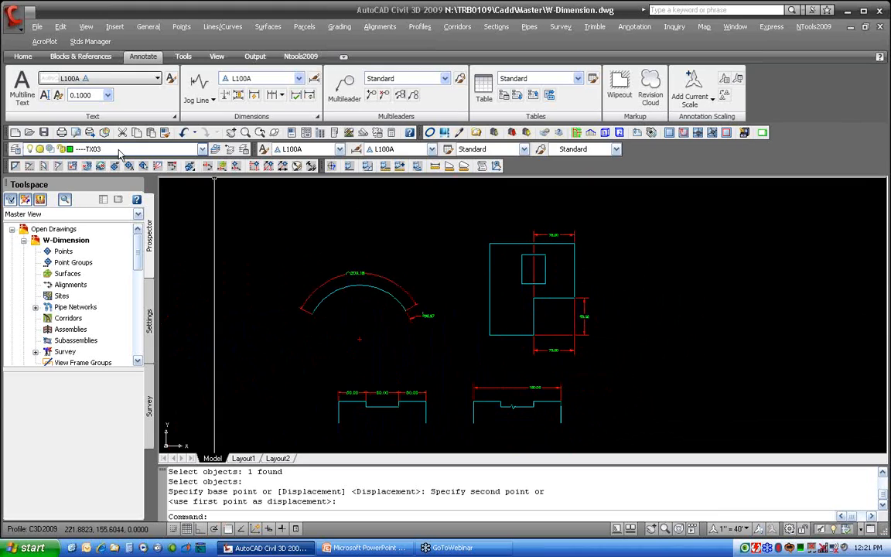
pyautogui.click(29, 132)
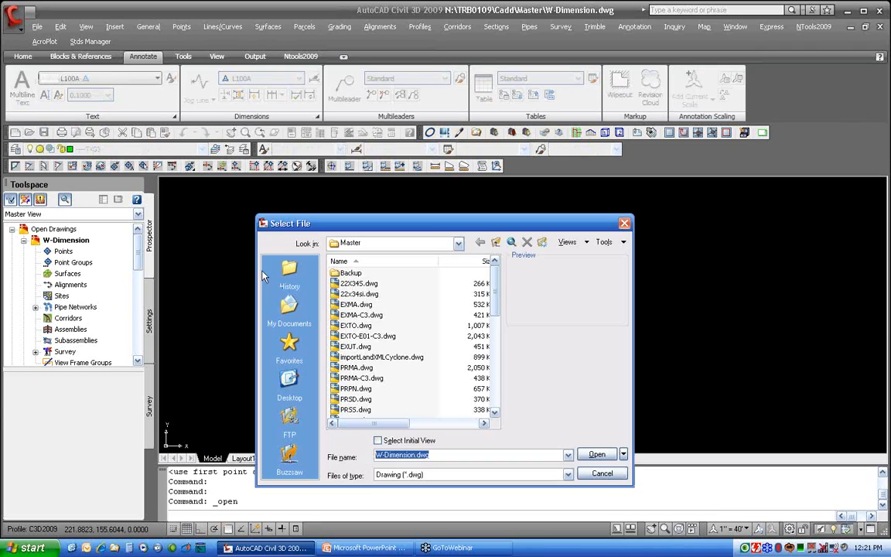
pyautogui.scroll(-2, 362, 414)
pyautogui.scroll(-1, 361, 417)
pyautogui.doubleClick(361, 404)
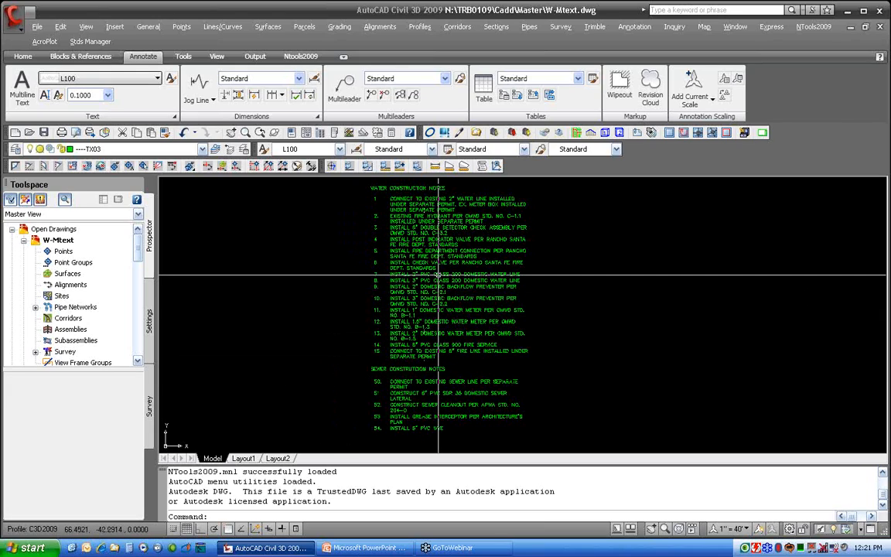
# Edit the notes mtext and correct the misspelled word in the SEWER CONSTRUCTION NOTES heading to CONSTRUCTION
pyautogui.click(438, 275)
pyautogui.doubleClick(439, 275)
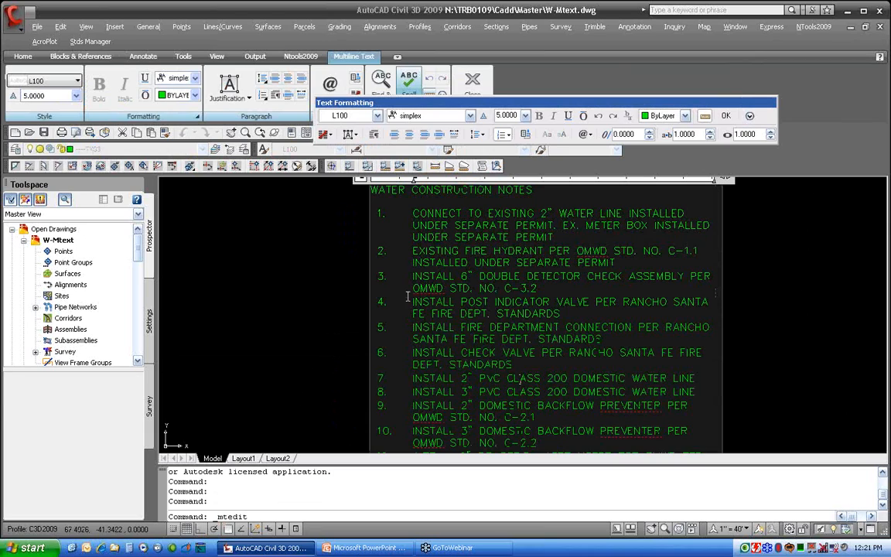
pyautogui.scroll(-5, 464, 317)
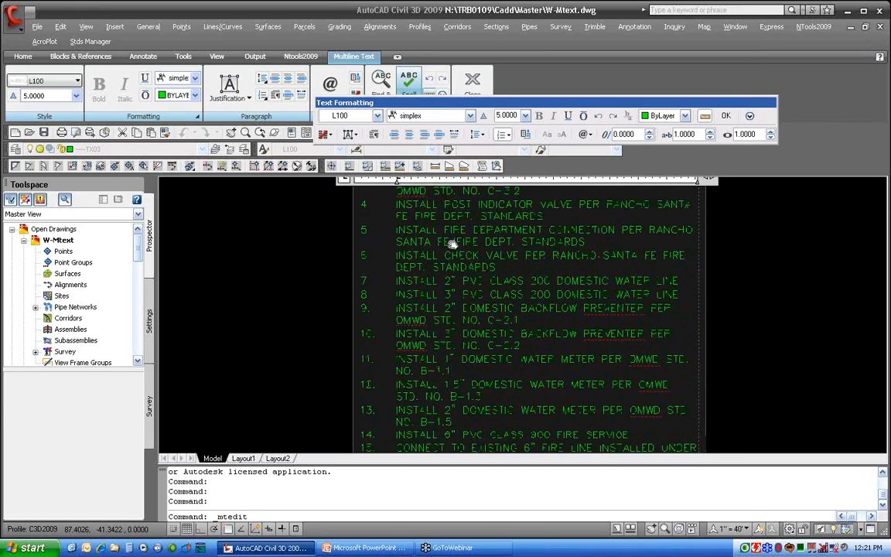
pyautogui.scroll(-3, 497, 333)
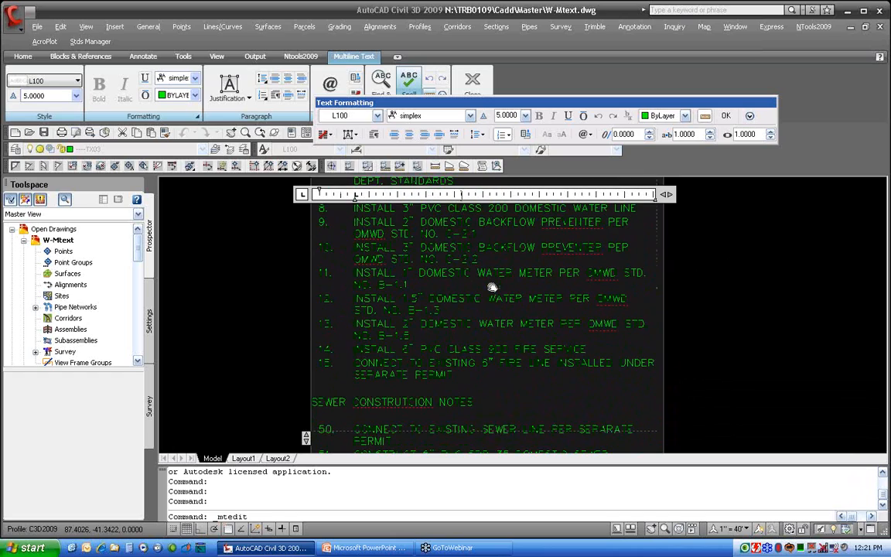
pyautogui.scroll(-3, 449, 355)
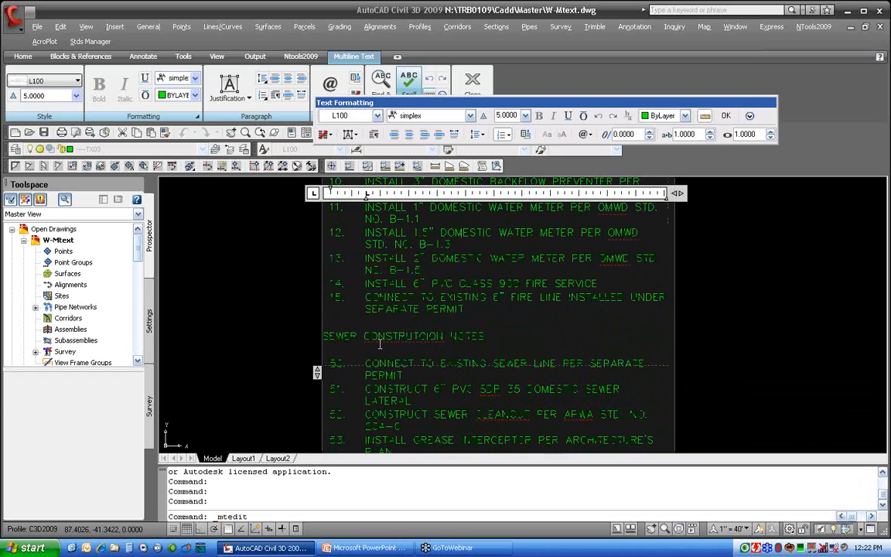
pyautogui.click(428, 337)
pyautogui.press('BackSpace')
pyautogui.rightClick(403, 336)
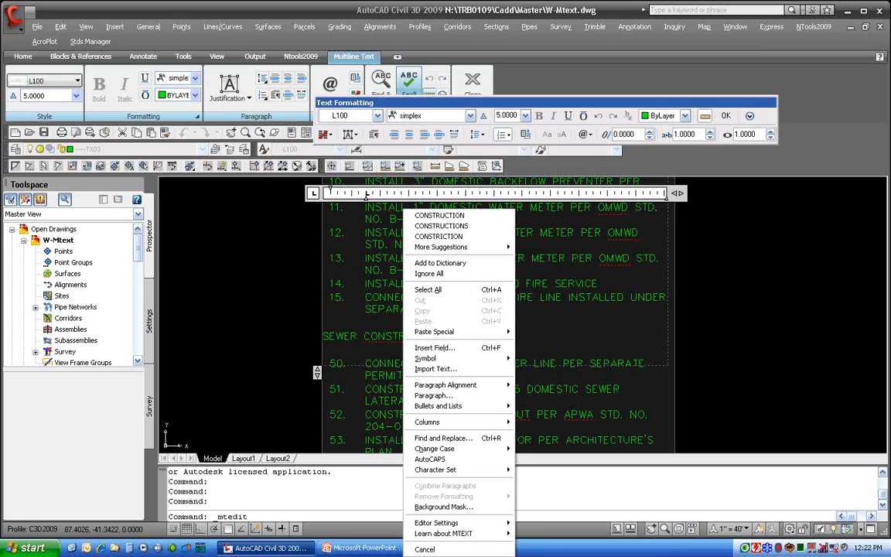
pyautogui.click(467, 218)
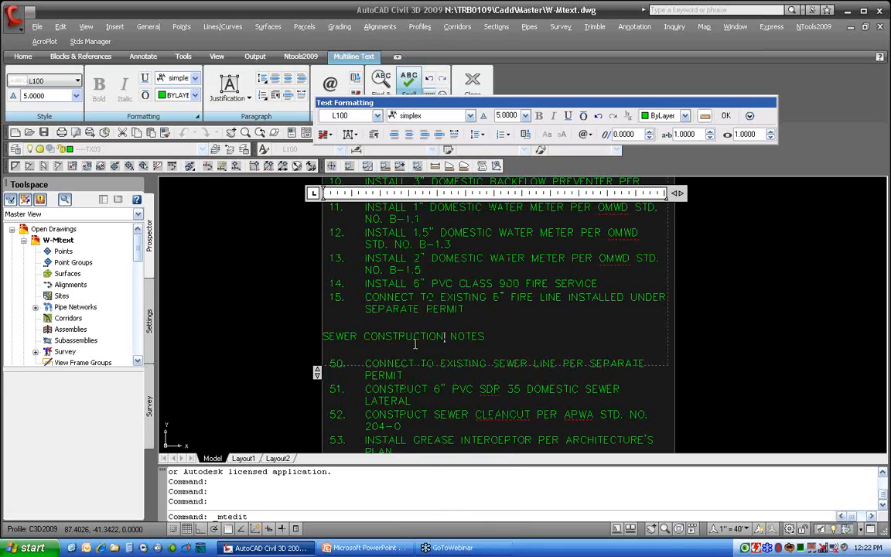
# Add CLEANOUT to the dictionary and ignore all occurrences of APWA in the spell check
pyautogui.rightClick(507, 415)
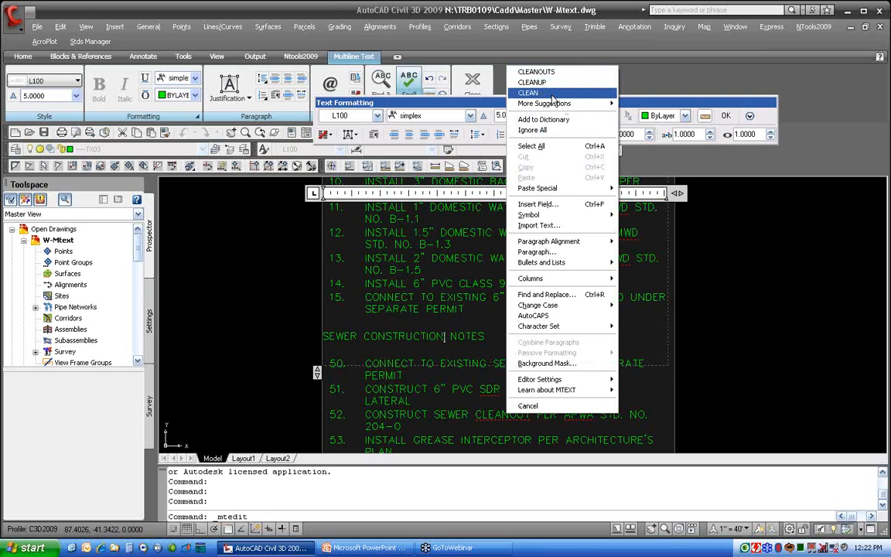
pyautogui.moveTo(554, 109)
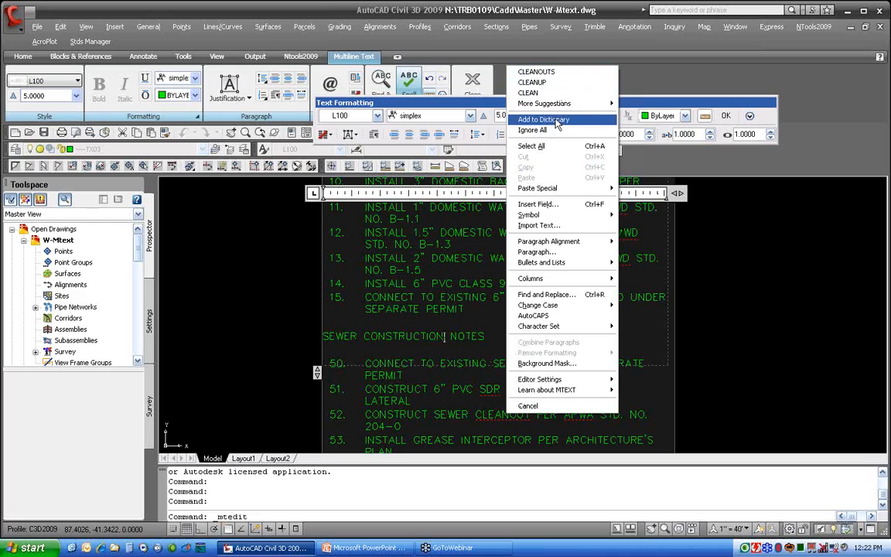
pyautogui.click(557, 121)
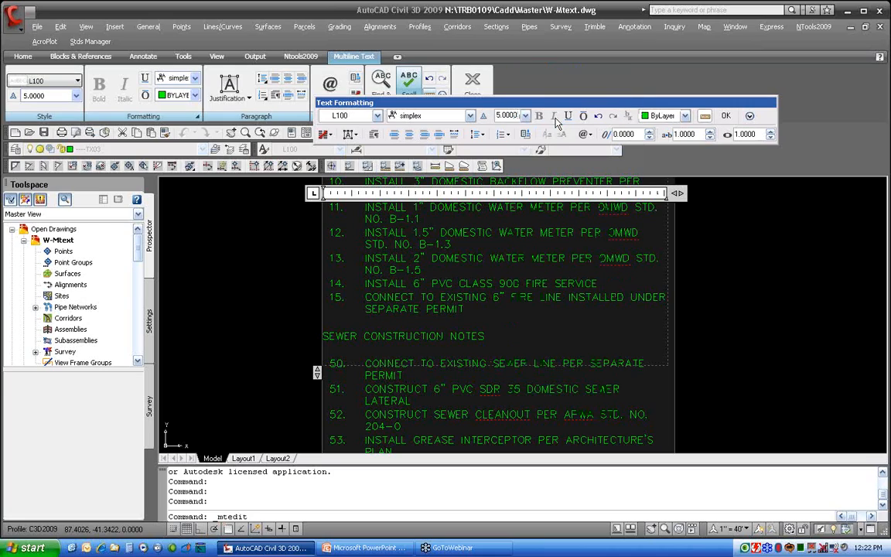
pyautogui.rightClick(588, 418)
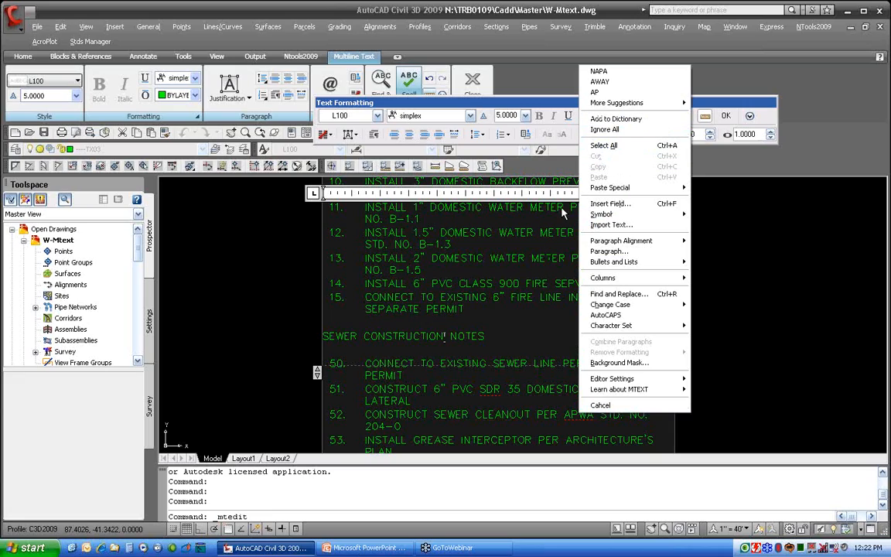
pyautogui.click(606, 130)
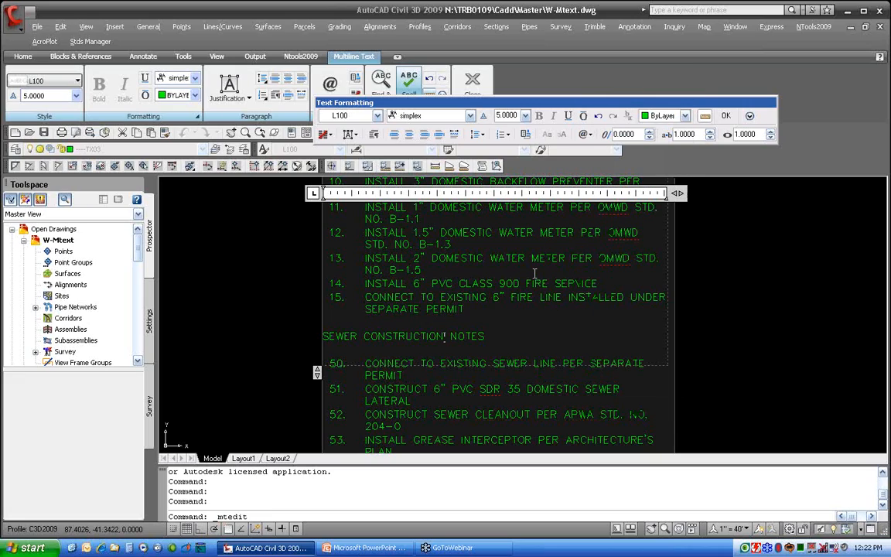
# Finish editing the notes text and close the text editor
pyautogui.moveTo(555, 368)
pyautogui.mouseDown(button='middle')
pyautogui.moveTo(549, 264)
pyautogui.moveTo(556, 451)
pyautogui.mouseUp(button='middle')
pyautogui.moveTo(521, 265); pyautogui.dragTo(534, 394, button='middle')
pyautogui.moveTo(521, 314); pyautogui.dragTo(524, 409, button='middle')
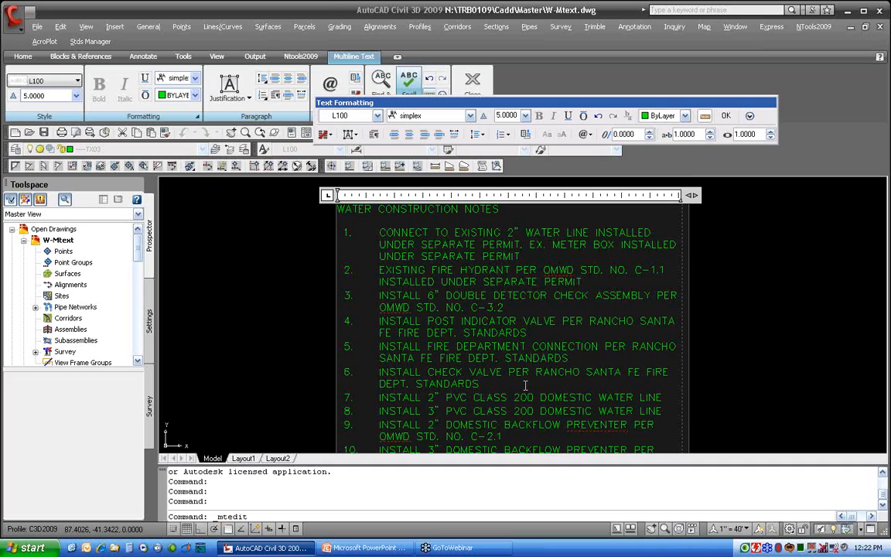
pyautogui.click(722, 345)
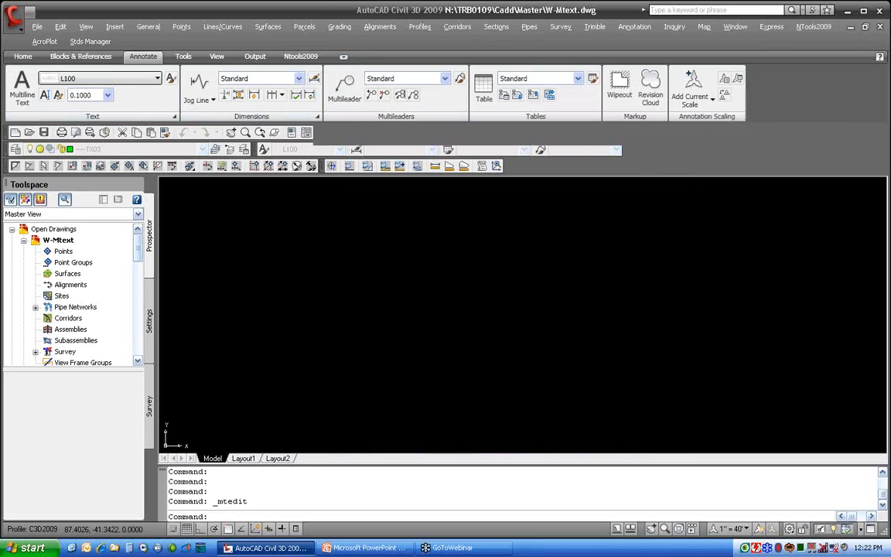
# Reopen the notes mtext for editing and lengthen its text frame downward
pyautogui.moveTo(746, 330); pyautogui.dragTo(662, 314, button='middle')
pyautogui.click(413, 295)
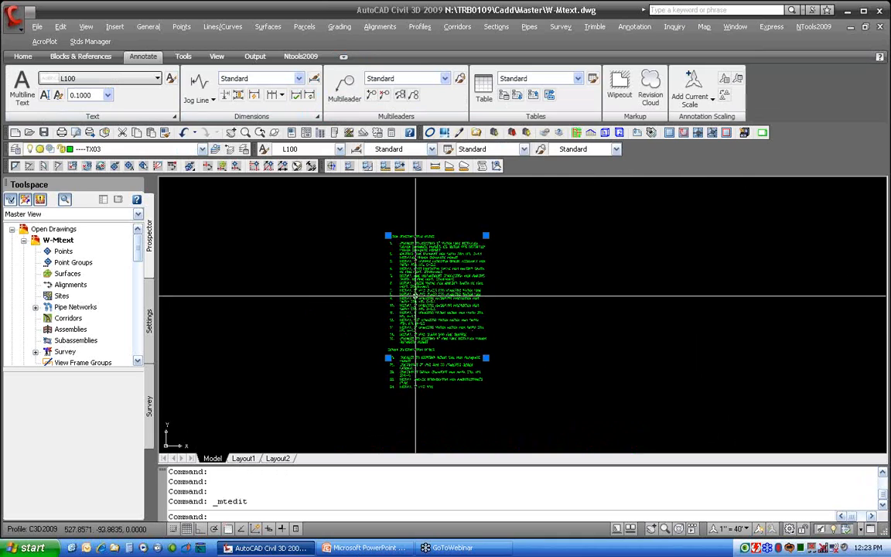
pyautogui.doubleClick(413, 296)
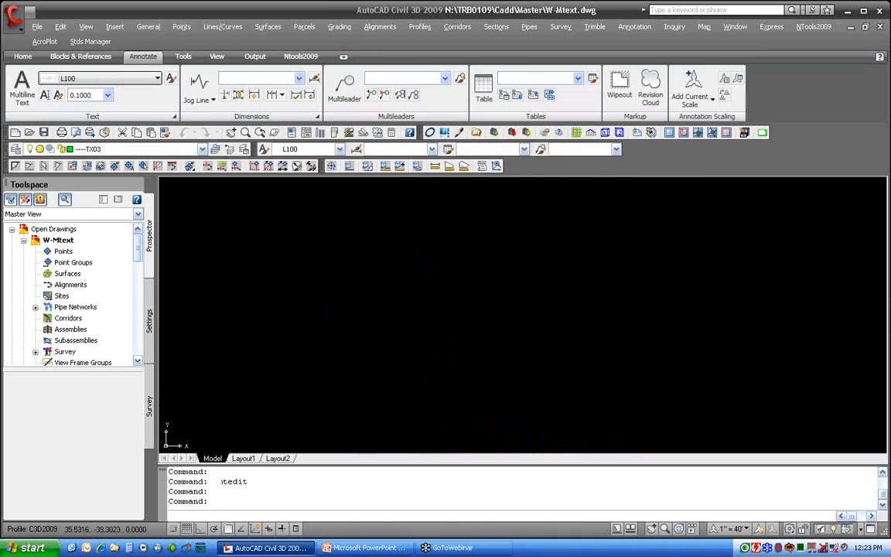
pyautogui.scroll(-4, 432, 289)
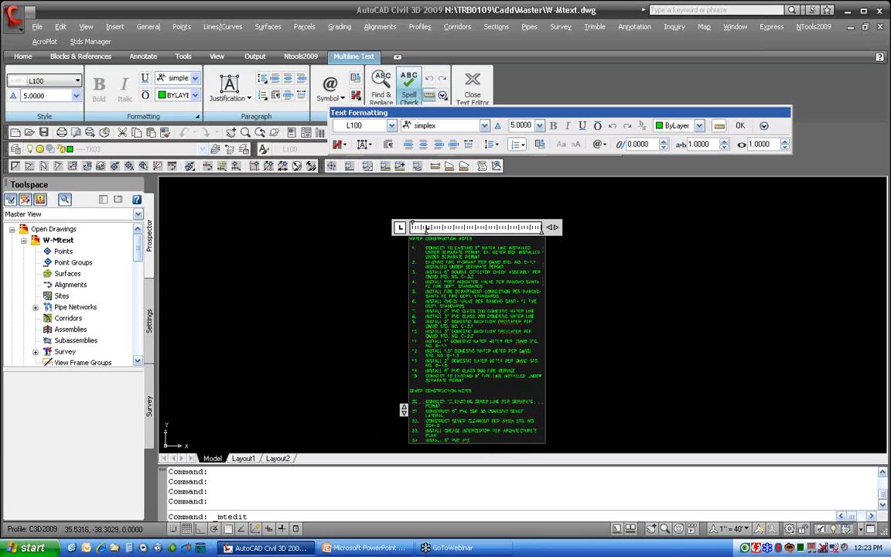
pyautogui.moveTo(403, 410); pyautogui.dragTo(404, 449)
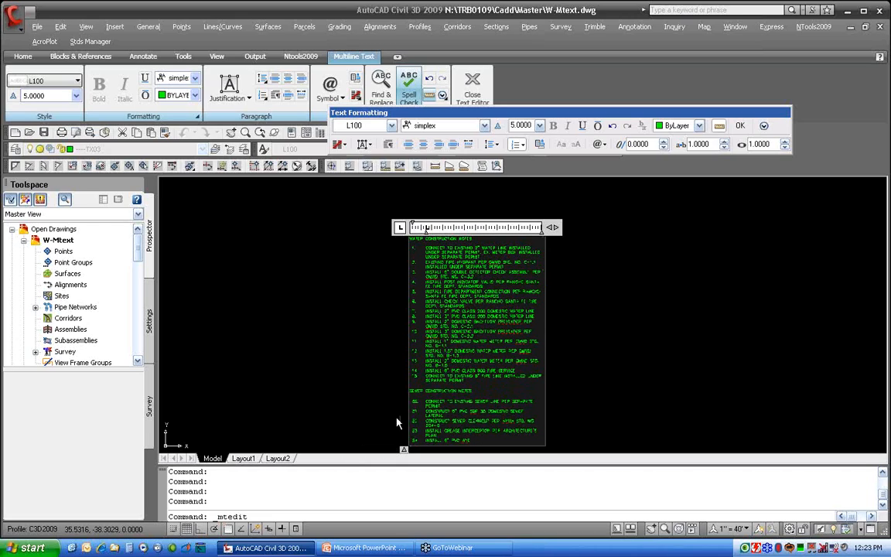
# Apply dynamic columns with auto height and shorten the frame so the notes flow into two columns
pyautogui.click(340, 145)
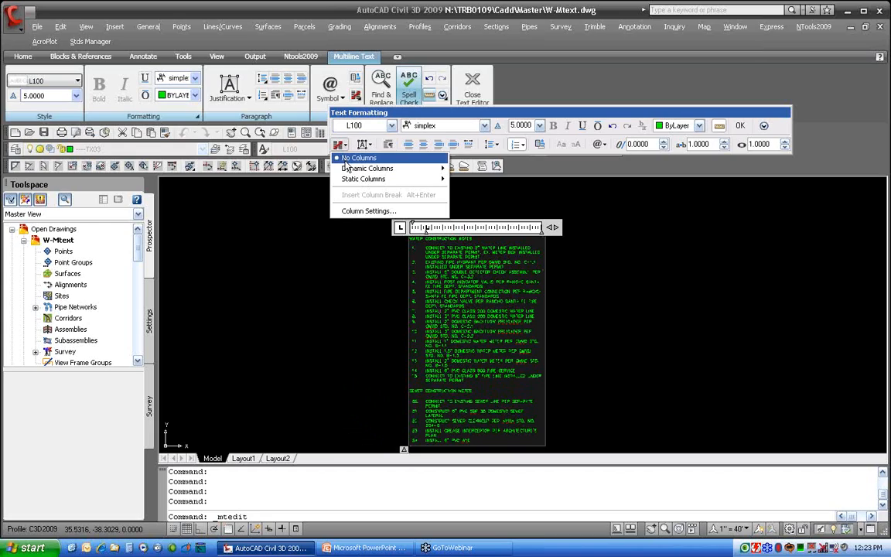
pyautogui.moveTo(354, 170)
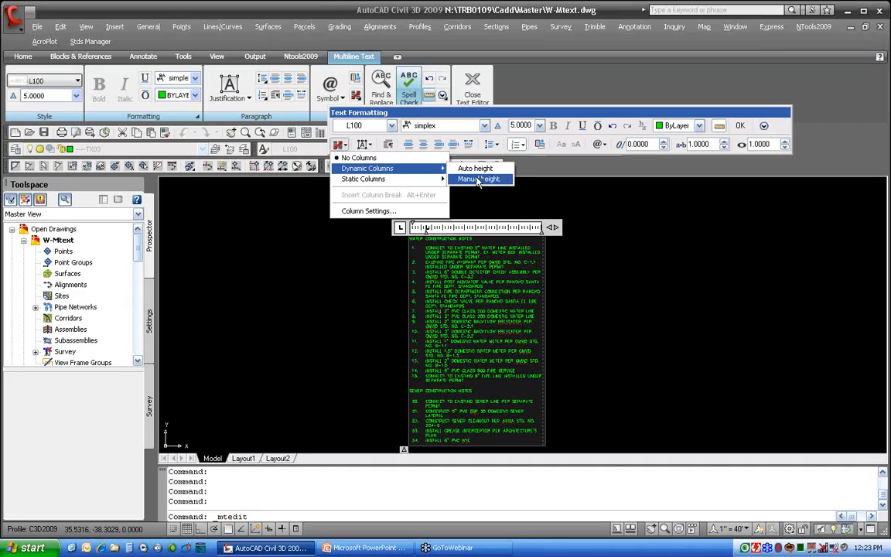
pyautogui.moveTo(415, 187)
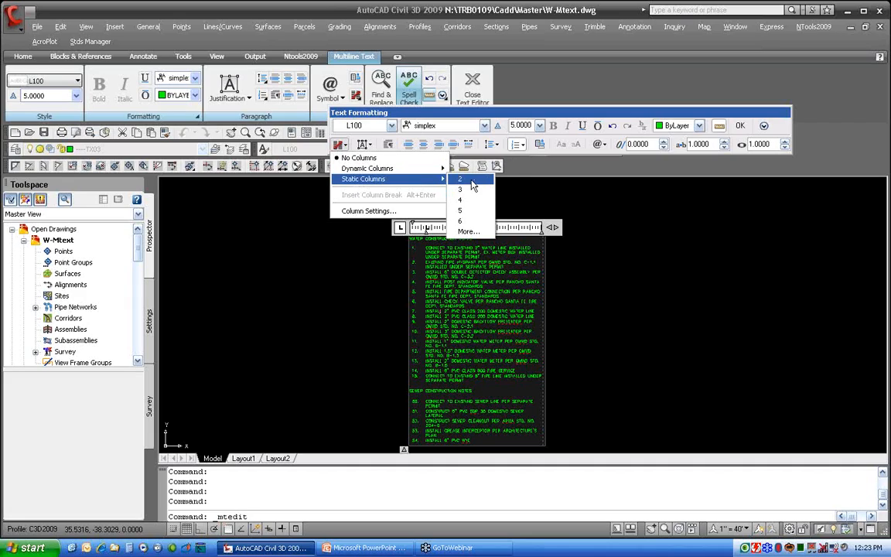
pyautogui.moveTo(422, 168)
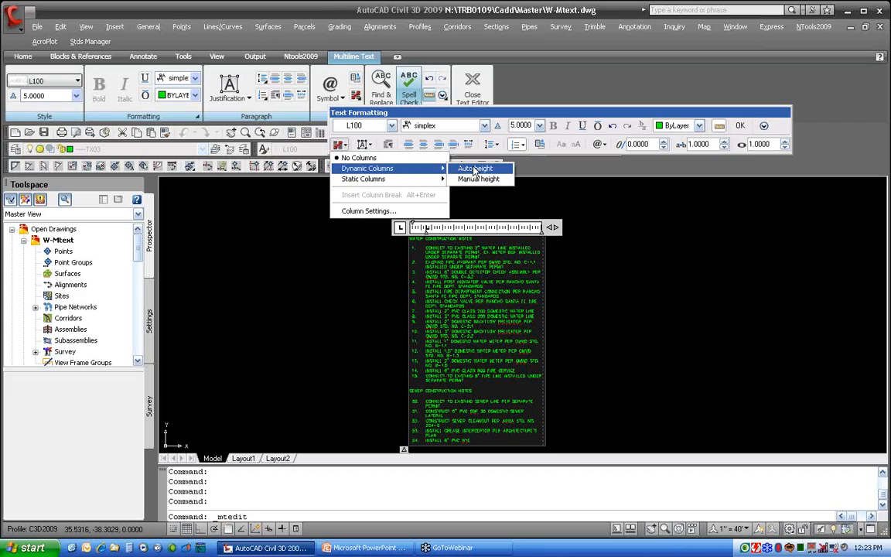
pyautogui.click(464, 169)
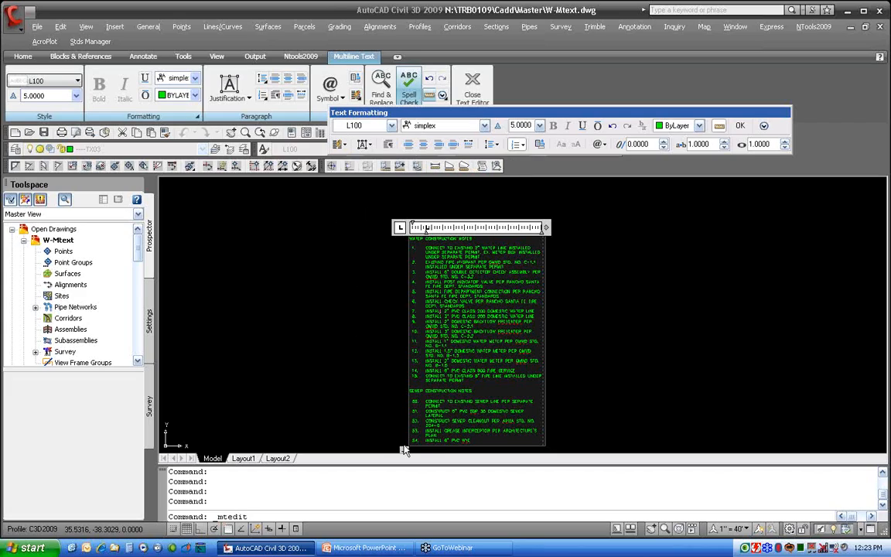
pyautogui.moveTo(404, 449); pyautogui.dragTo(404, 372)
# Switch to dynamic columns with manual height and shorten each column so the notes span three columns
pyautogui.click(339, 143)
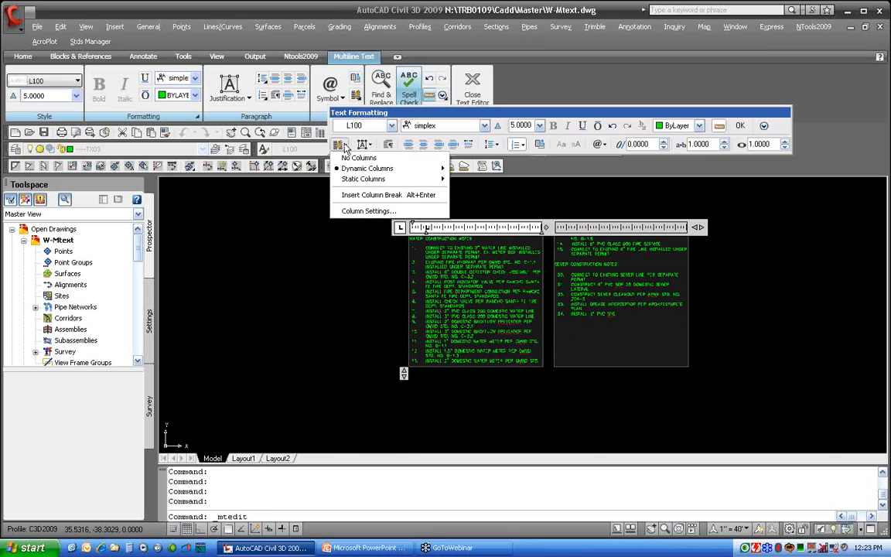
pyautogui.click(482, 179)
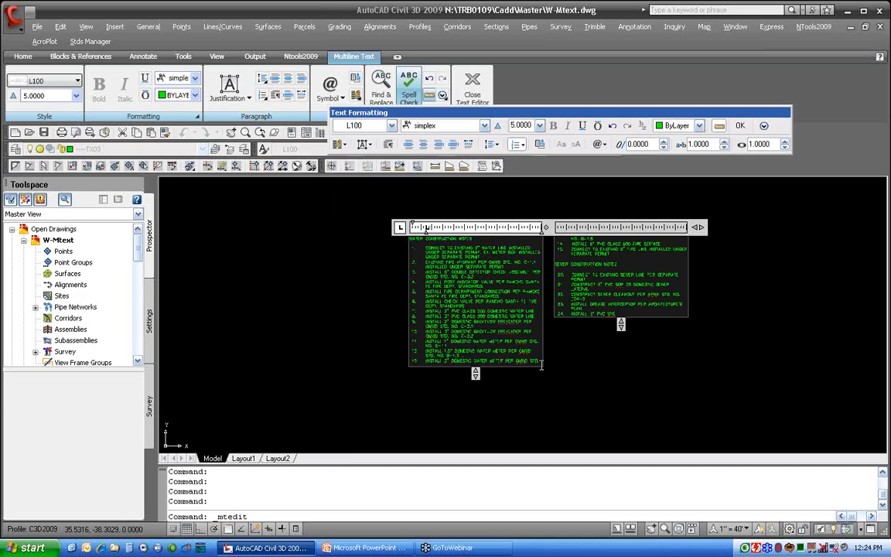
pyautogui.moveTo(476, 373); pyautogui.dragTo(481, 325)
pyautogui.moveTo(621, 374); pyautogui.dragTo(620, 277)
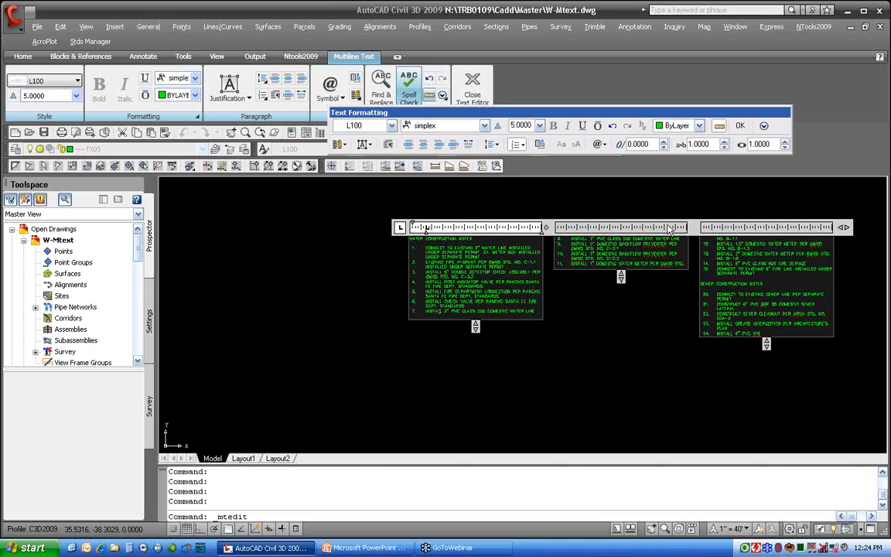
# Narrow the columns to a width of about 191 and reduce the spacing between them
pyautogui.moveTo(848, 227); pyautogui.dragTo(871, 225)
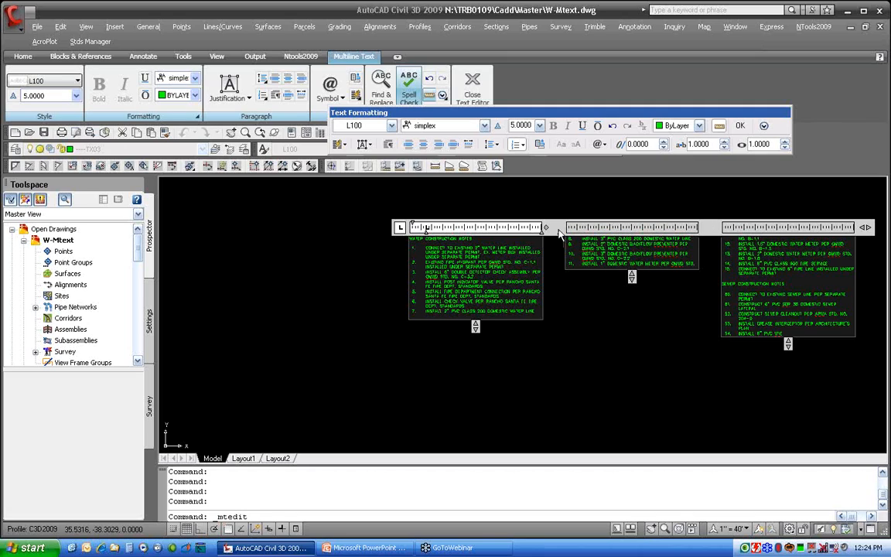
pyautogui.moveTo(546, 226); pyautogui.dragTo(513, 226)
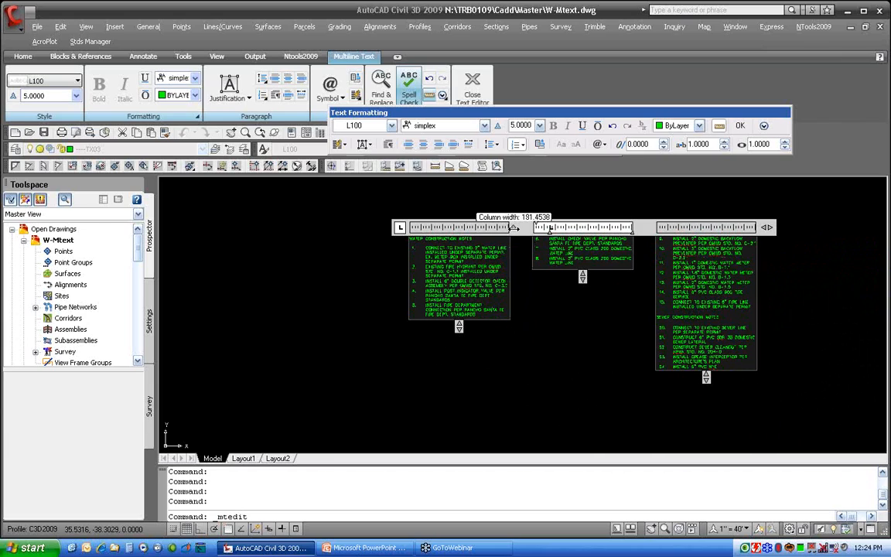
pyautogui.moveTo(767, 227); pyautogui.dragTo(738, 226)
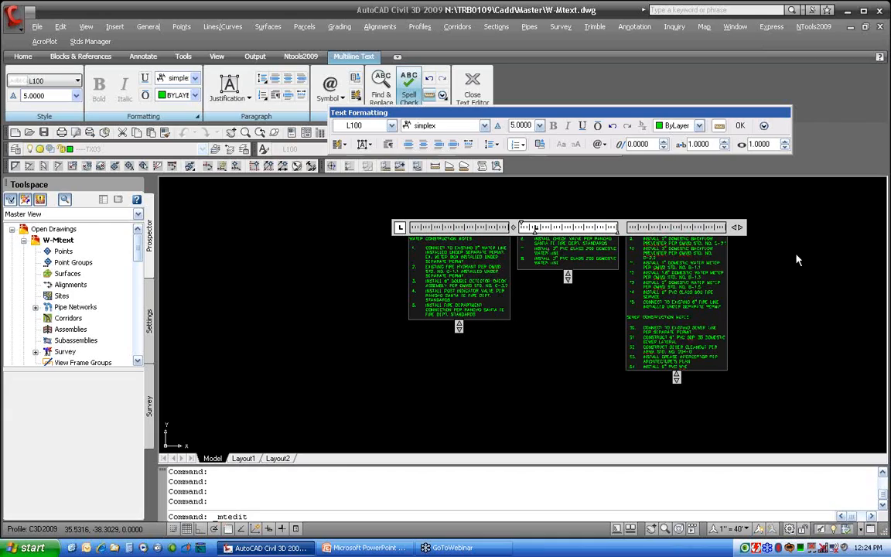
# Turn columns off and narrow the notes text frame back to a single column
pyautogui.moveTo(458, 327); pyautogui.dragTo(471, 437)
pyautogui.moveTo(515, 226); pyautogui.dragTo(593, 227)
pyautogui.click(338, 144)
pyautogui.click(356, 159)
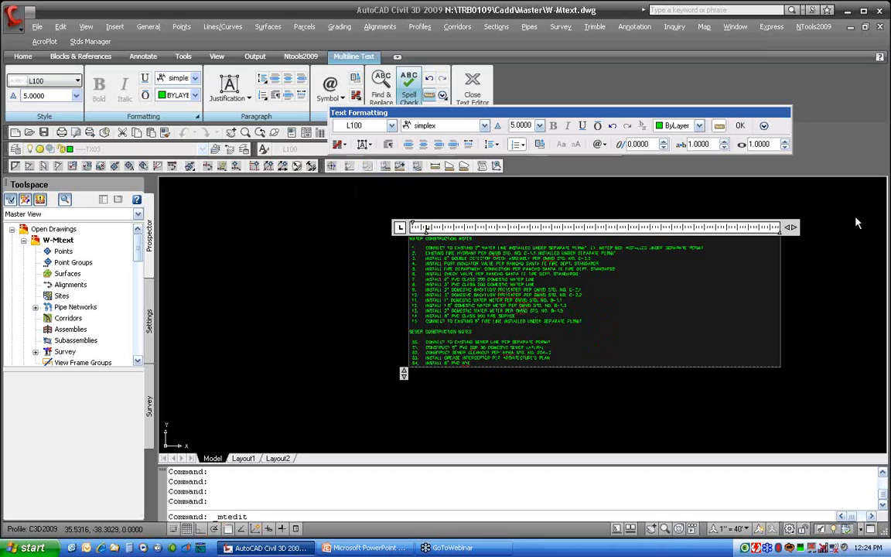
pyautogui.moveTo(791, 227); pyautogui.dragTo(601, 258)
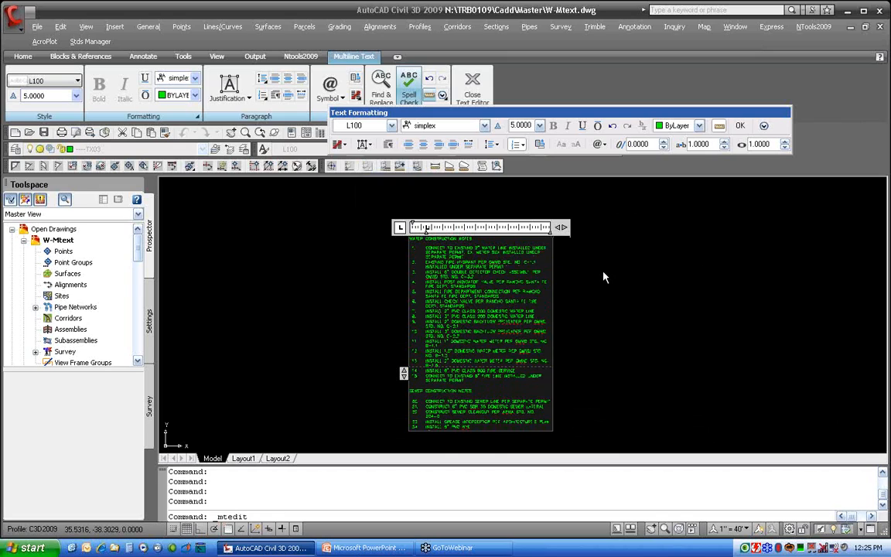
# Set the notes' paragraph spacing after to 0 in the Paragraph settings
pyautogui.scroll(5, 459, 331)
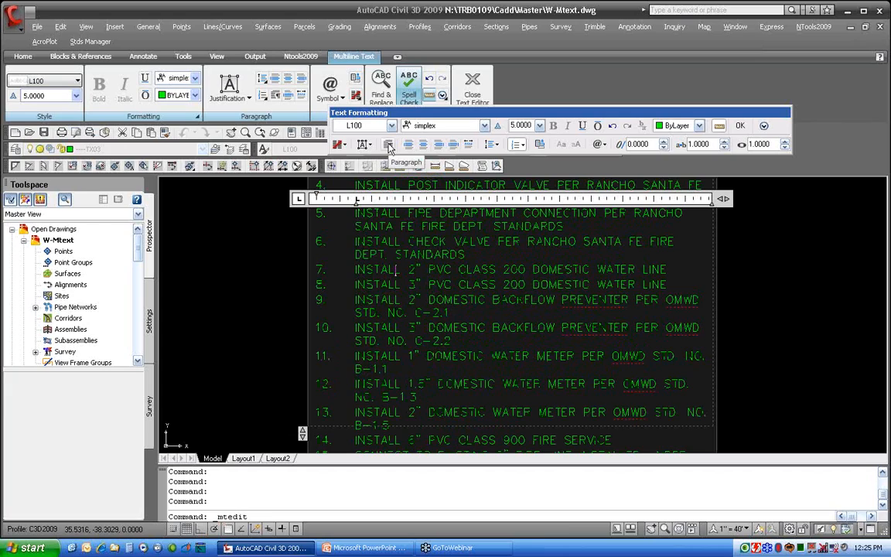
pyautogui.click(389, 149)
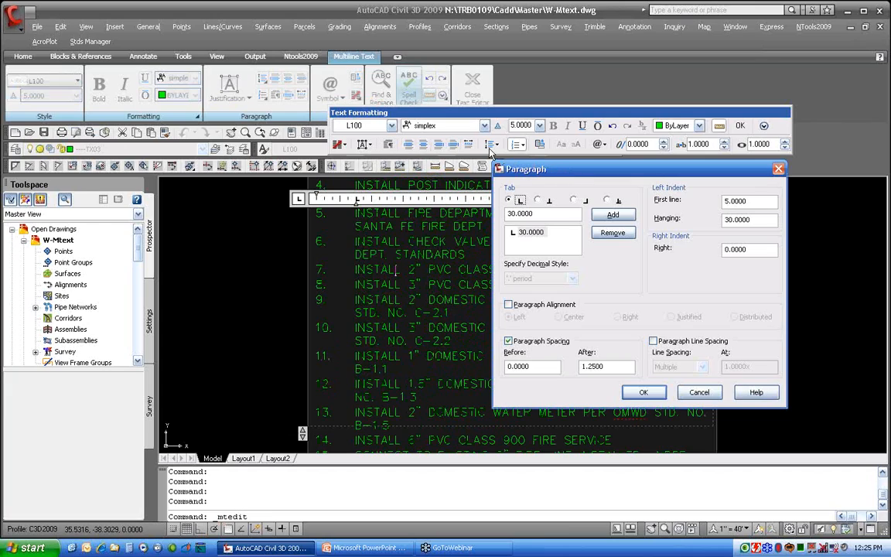
pyautogui.moveTo(565, 171); pyautogui.dragTo(483, 144)
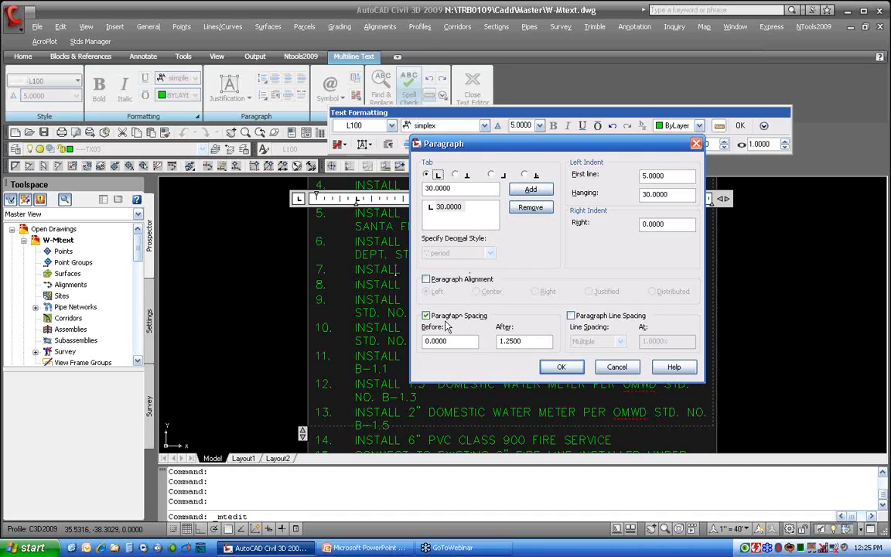
pyautogui.doubleClick(510, 341)
pyautogui.write('0')
pyautogui.click(571, 369)
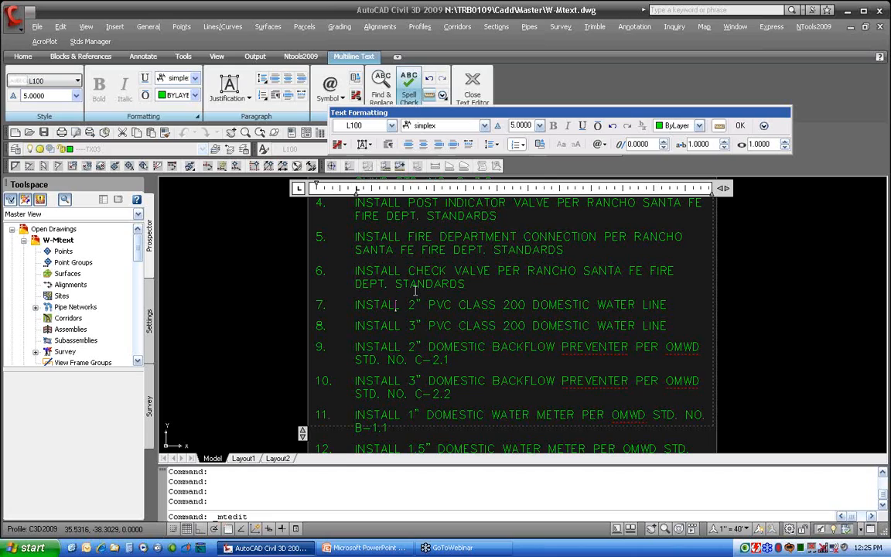
# Increase the paragraph spacing after to 10
pyautogui.click(388, 145)
pyautogui.doubleClick(523, 342)
pyautogui.write('10')
pyautogui.click(559, 368)
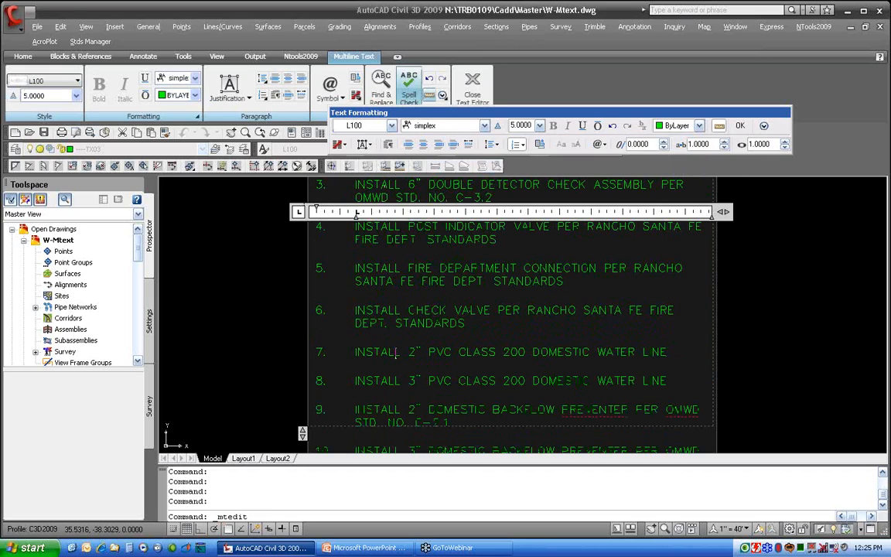
# Reduce the paragraph spacing after to 1 and close the text editor
pyautogui.click(394, 145)
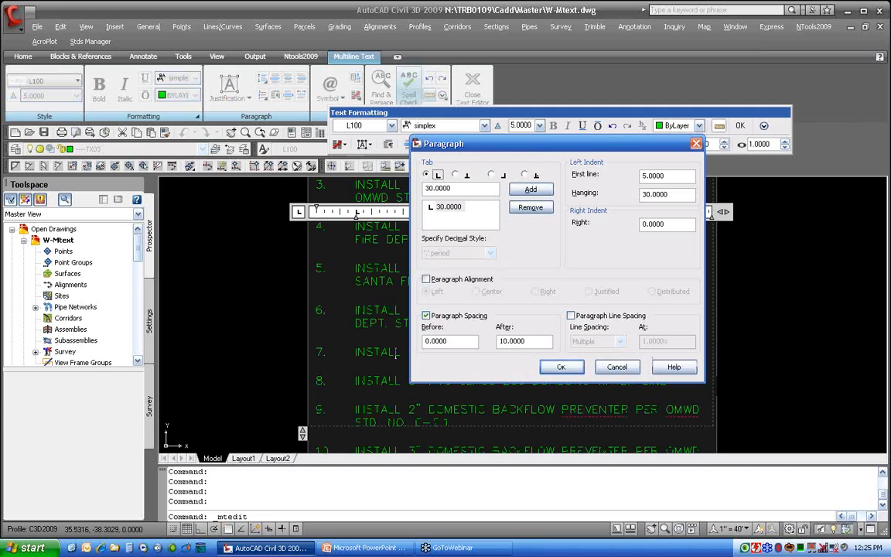
pyautogui.doubleClick(531, 340)
pyautogui.write('1')
pyautogui.click(556, 368)
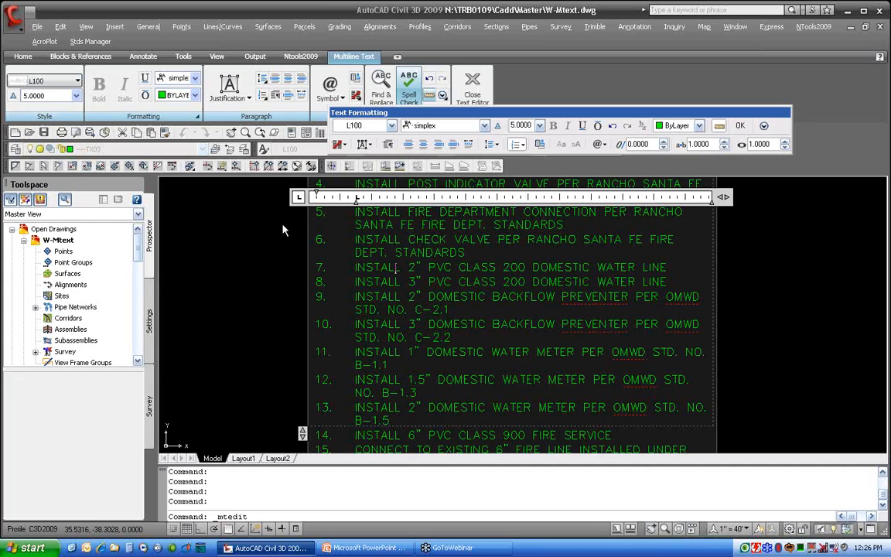
pyautogui.click(741, 127)
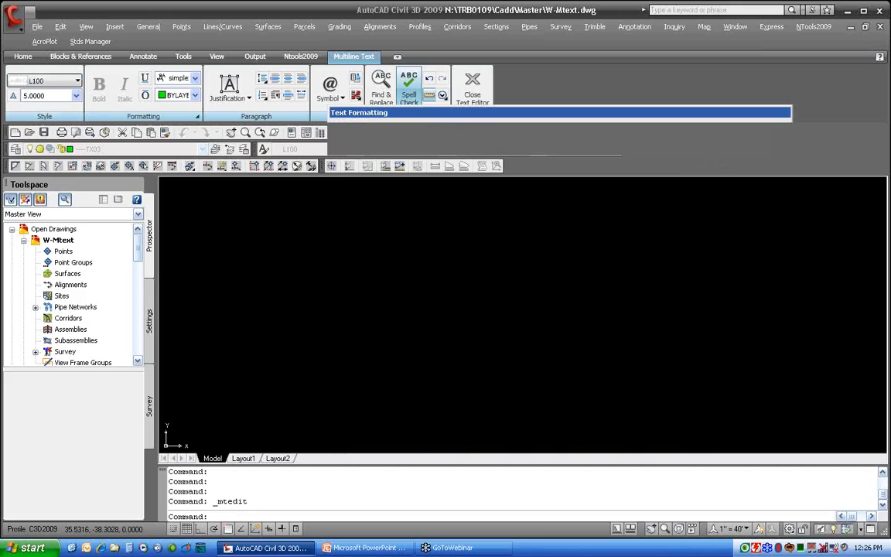
# Open the W-Tables.dwg drawing from the Master folder
pyautogui.click(29, 133)
pyautogui.scroll(-10, 348, 331)
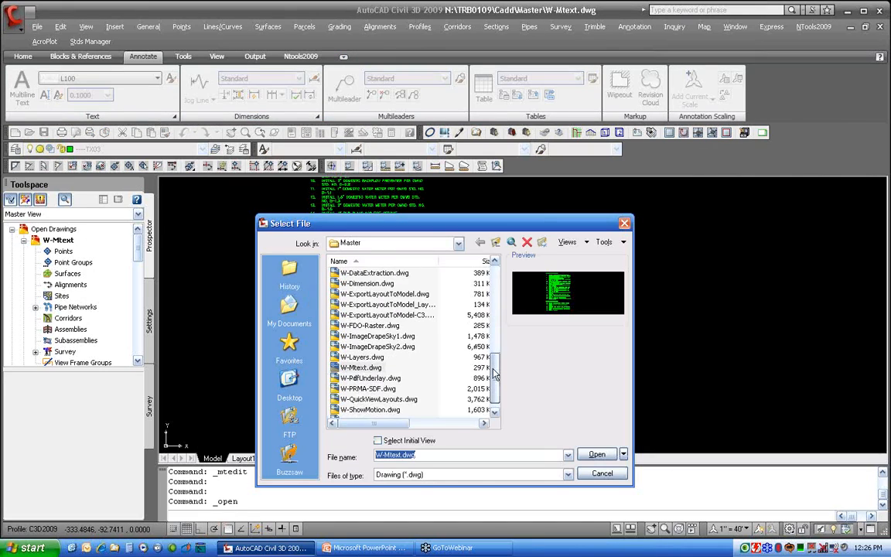
pyautogui.doubleClick(355, 410)
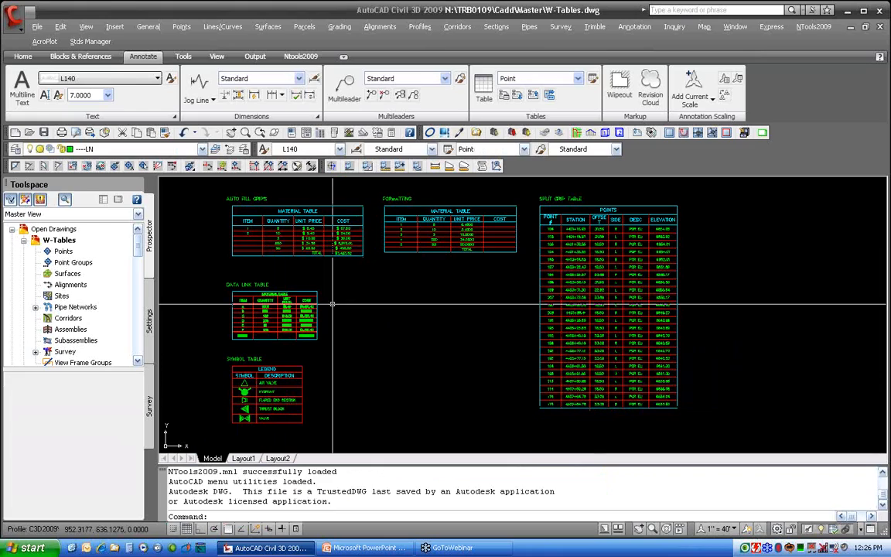
# Zoom into the Auto Fill Grips material table and select it
pyautogui.scroll(5, 242, 214)
pyautogui.moveTo(242, 214); pyautogui.dragTo(318, 285, button='middle')
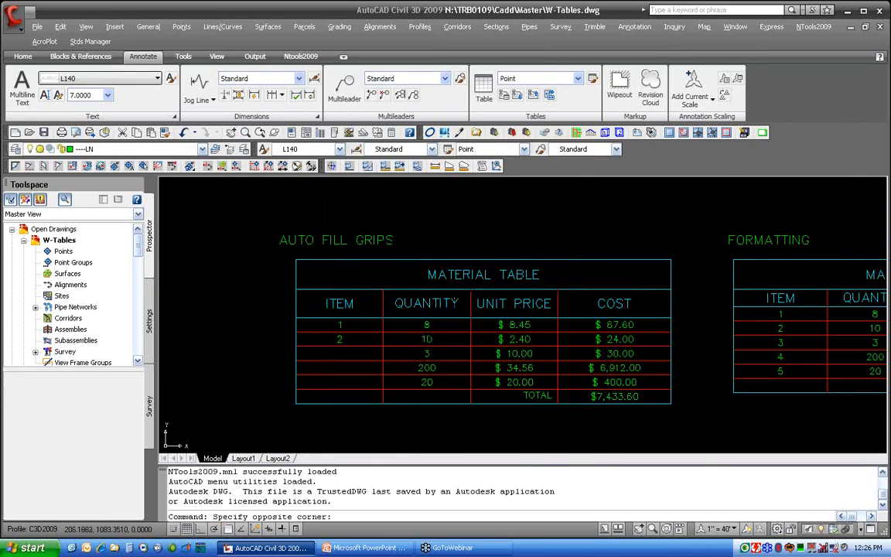
pyautogui.click(455, 277)
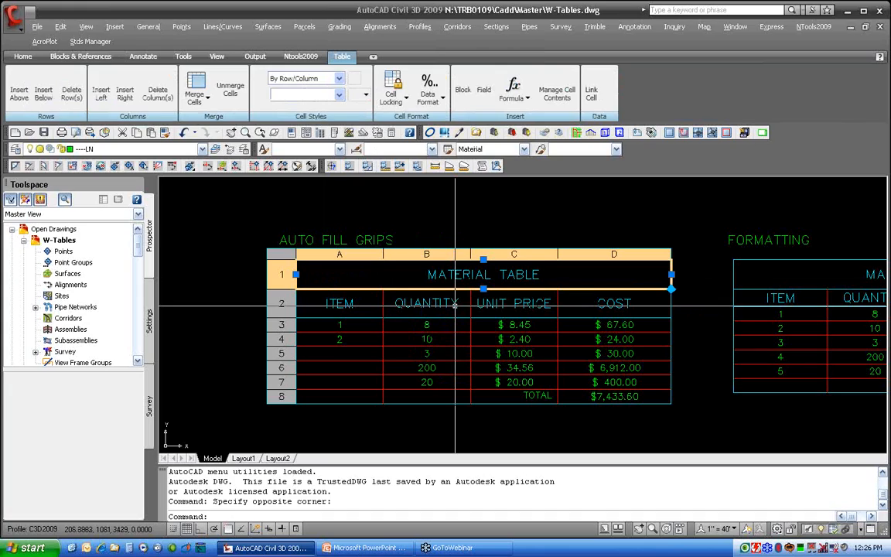
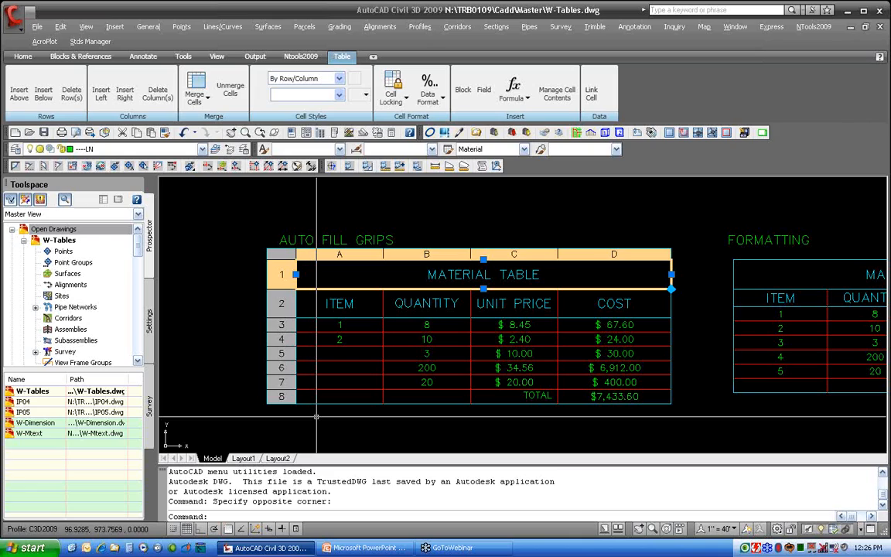
# Open the cost cell in row 3 of the material table to inspect its formula, then exit without changes
pyautogui.click(631, 325)
pyautogui.doubleClick(630, 325)
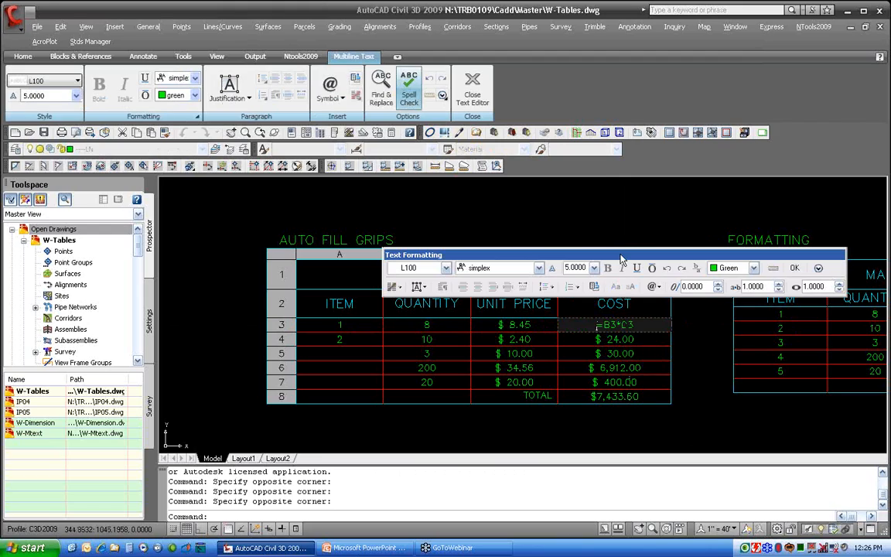
pyautogui.moveTo(620, 256); pyautogui.dragTo(619, 181)
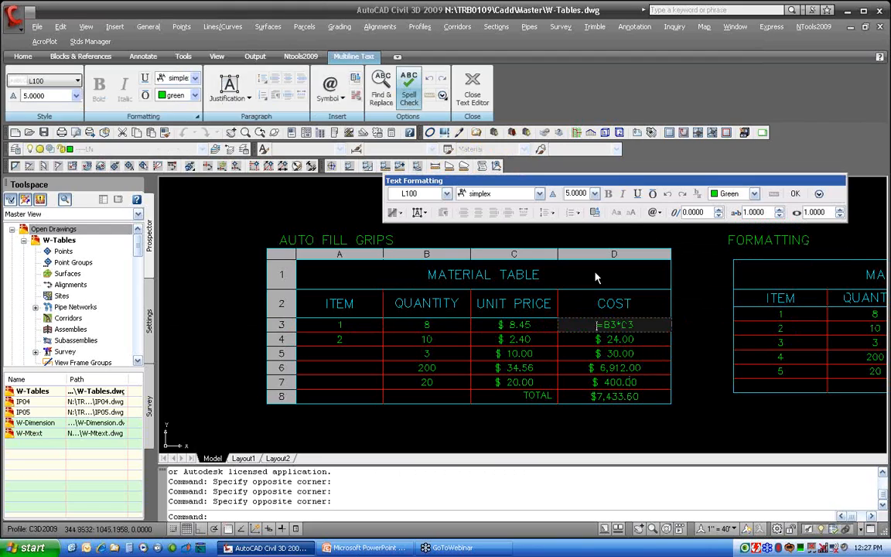
pyautogui.click(529, 331)
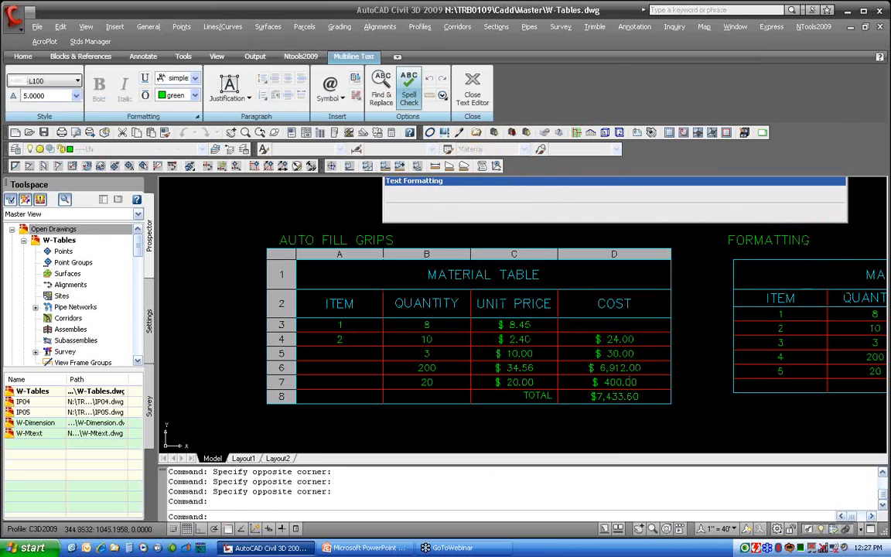
pyautogui.press('Escape')
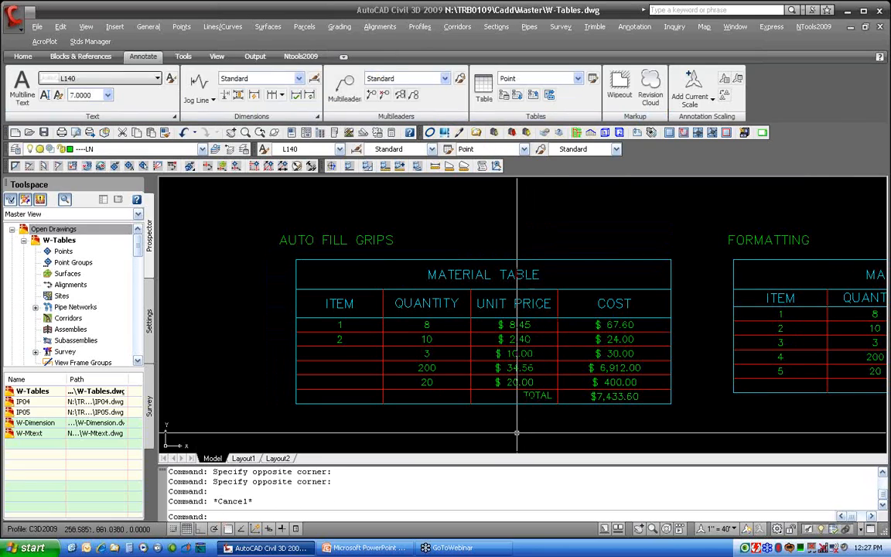
# Select the ITEM cells 1 and 2 and auto-fill the ITEM column down through row 7
pyautogui.moveTo(352, 323); pyautogui.dragTo(335, 340)
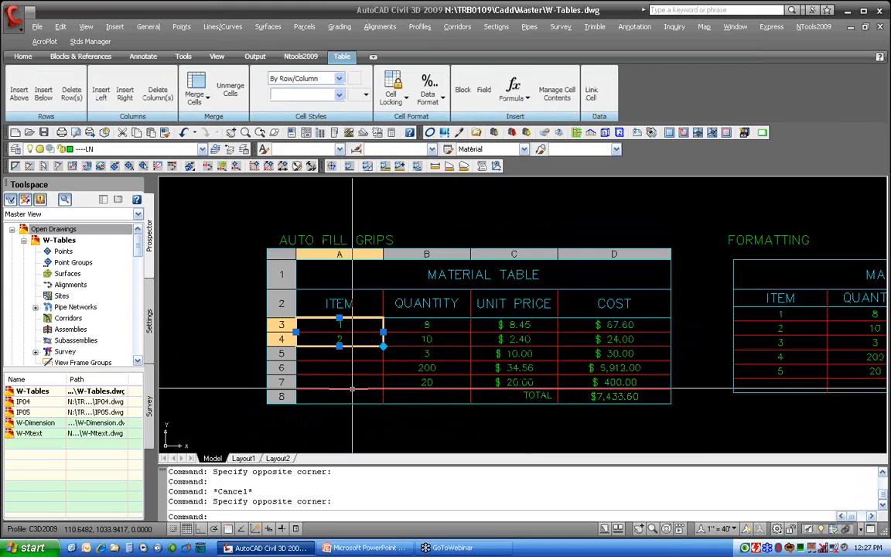
pyautogui.scroll(2, 392, 367)
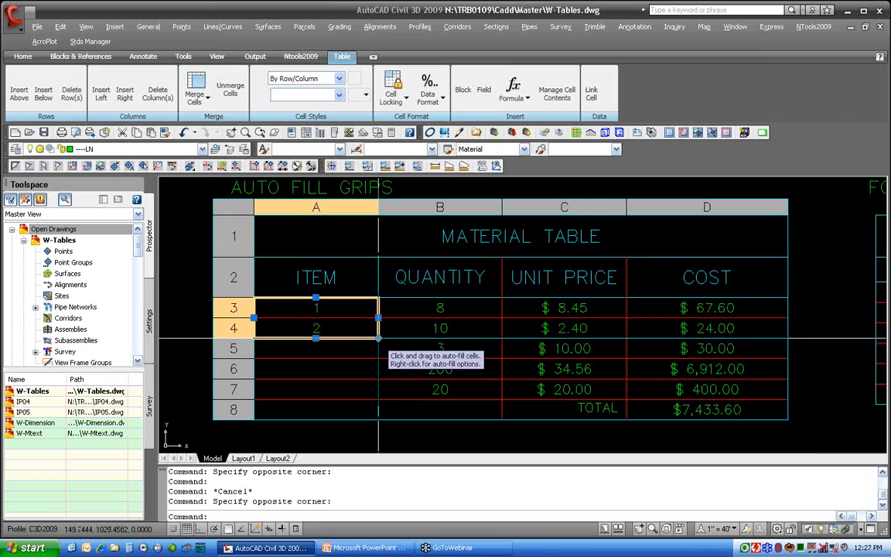
pyautogui.click(379, 338)
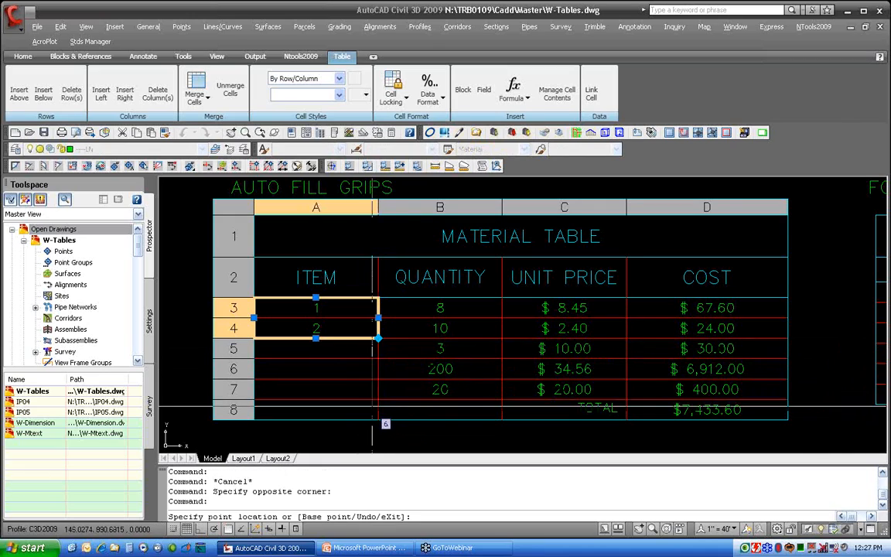
pyautogui.click(393, 407)
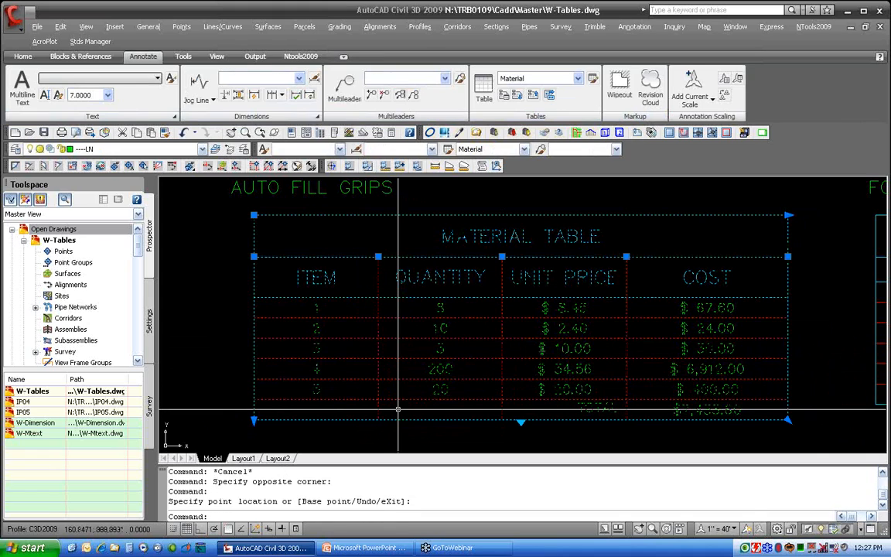
pyautogui.press('Escape')
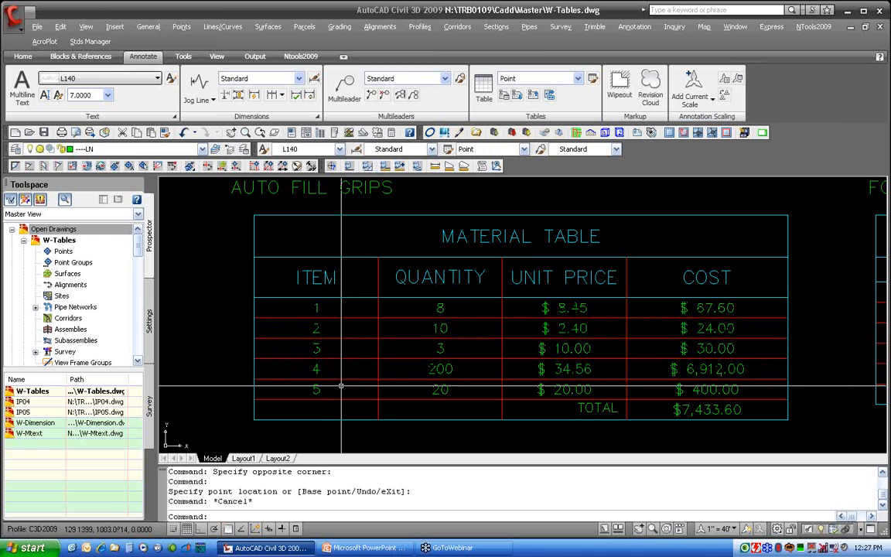
# In the second material table, enter the formula =B3*C3 in the COST cell of row 3
pyautogui.moveTo(622, 314)
pyautogui.mouseDown(button='middle')
pyautogui.moveTo(476, 298)
pyautogui.moveTo(114, 289)
pyautogui.mouseUp(button='middle')
pyautogui.moveTo(552, 312); pyautogui.dragTo(284, 322, button='middle')
pyautogui.click(555, 275)
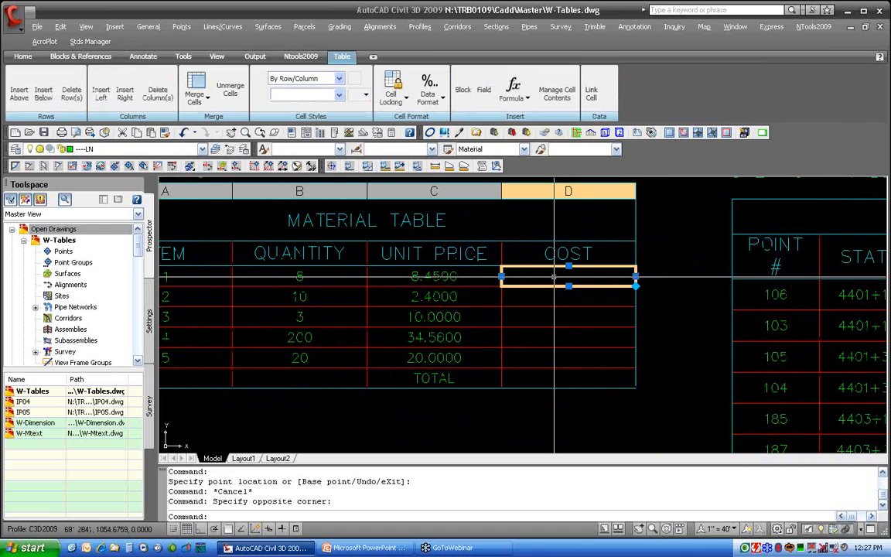
pyautogui.doubleClick(554, 276)
pyautogui.write('=')
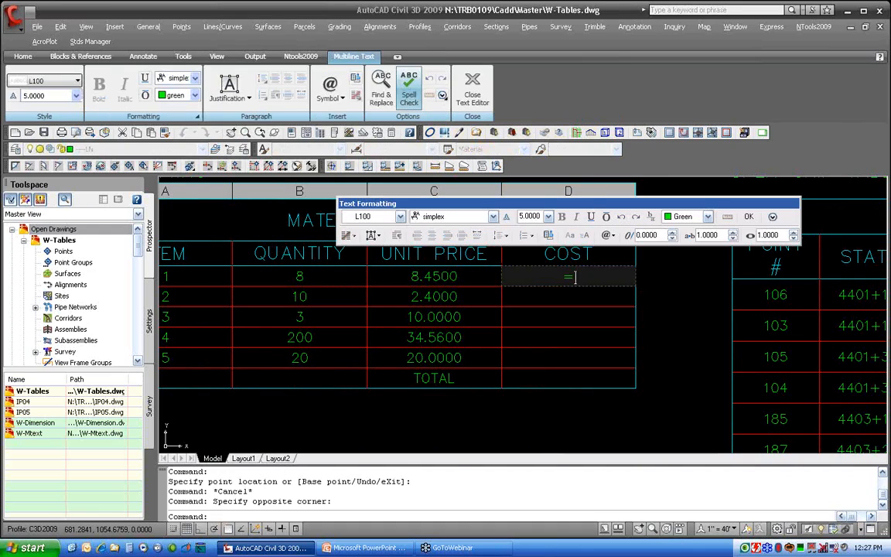
pyautogui.write('B3*C3')
pyautogui.press('Return')
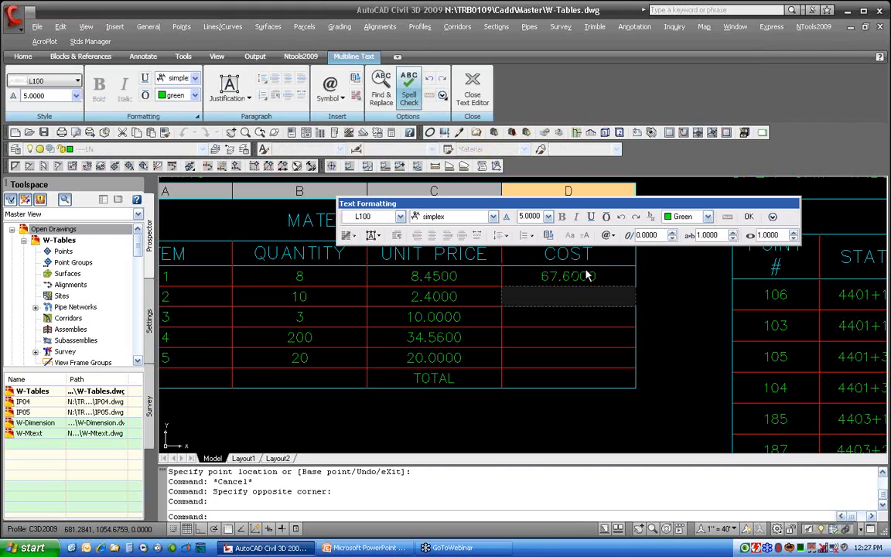
pyautogui.press('Escape')
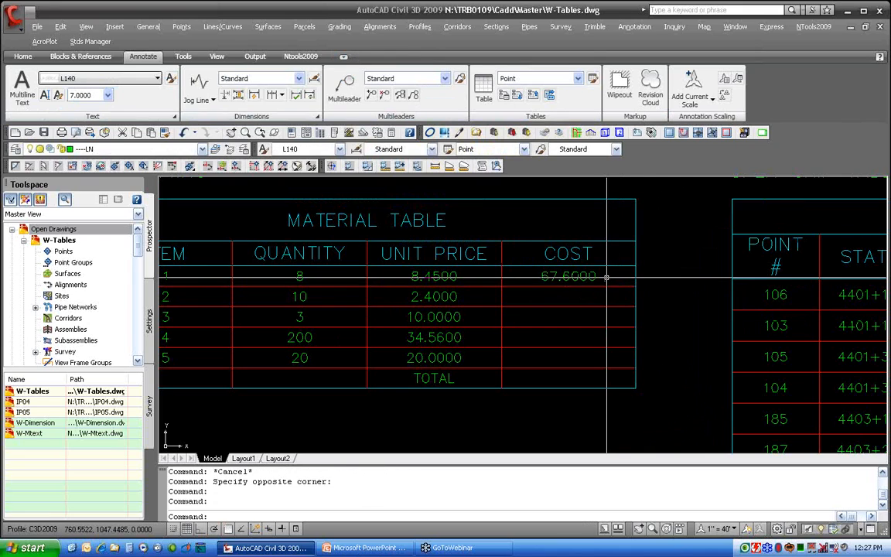
# Auto-fill the cost formula down the COST column through row 7
pyautogui.click(607, 277)
pyautogui.moveTo(635, 285); pyautogui.dragTo(637, 364)
pyautogui.press('Escape')
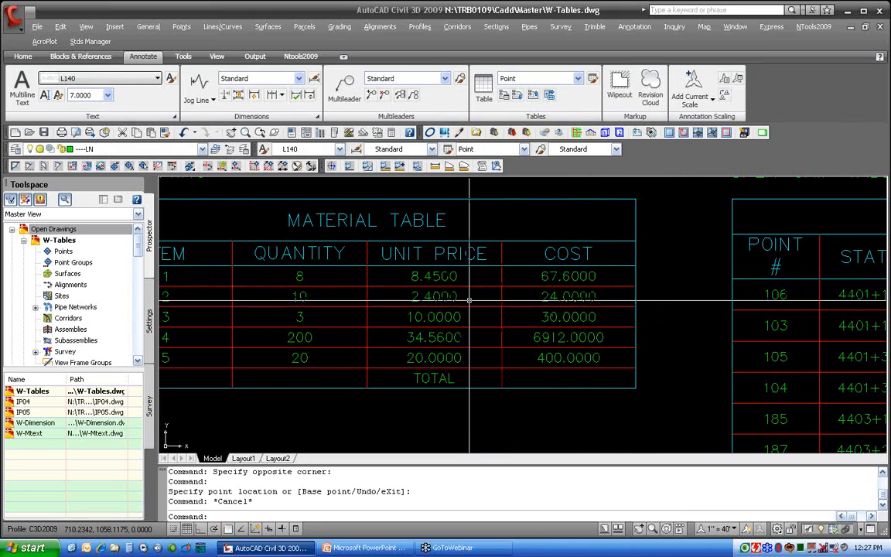
# Try to open the data format for the selected unit price and cost cells
pyautogui.moveTo(617, 274); pyautogui.dragTo(417, 358)
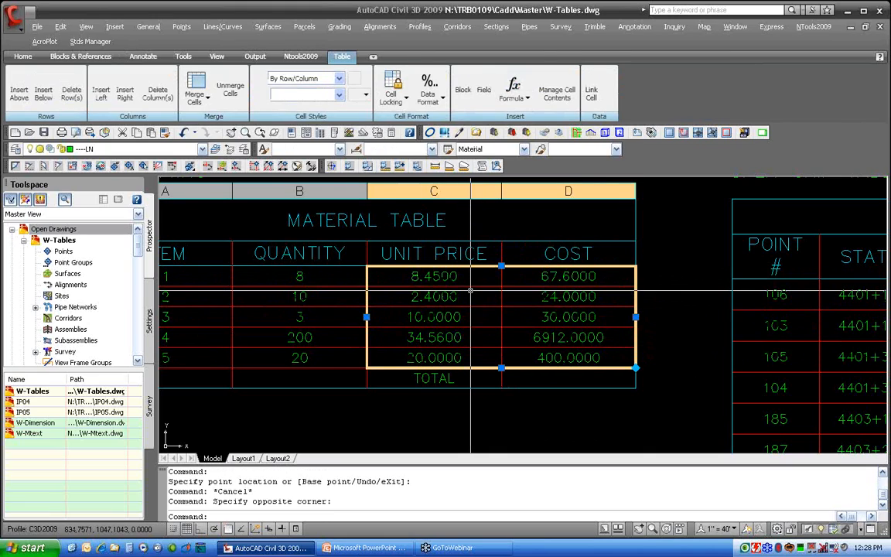
pyautogui.rightClick(472, 334)
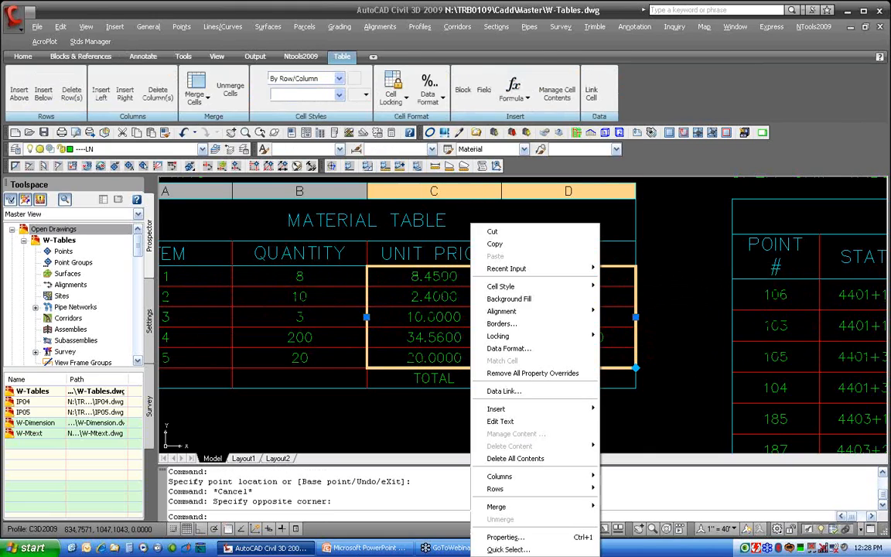
pyautogui.click(517, 350)
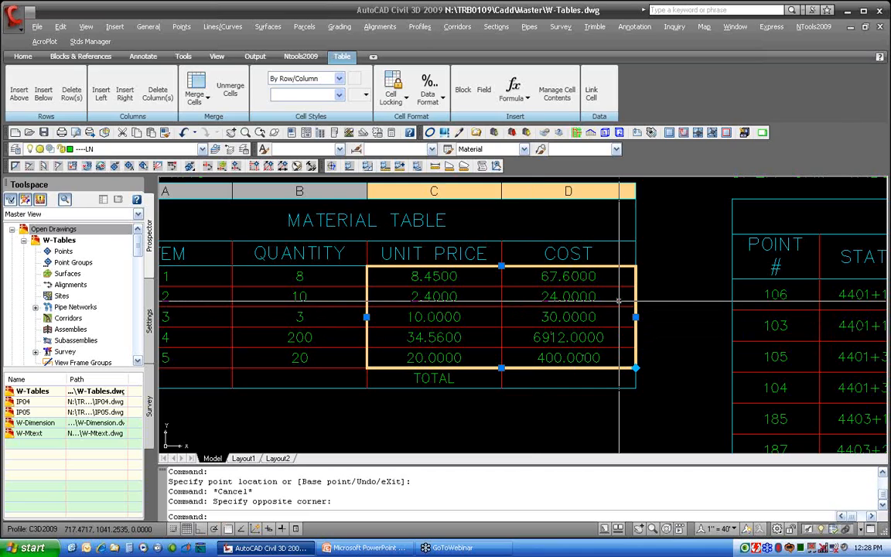
pyautogui.rightClick(595, 281)
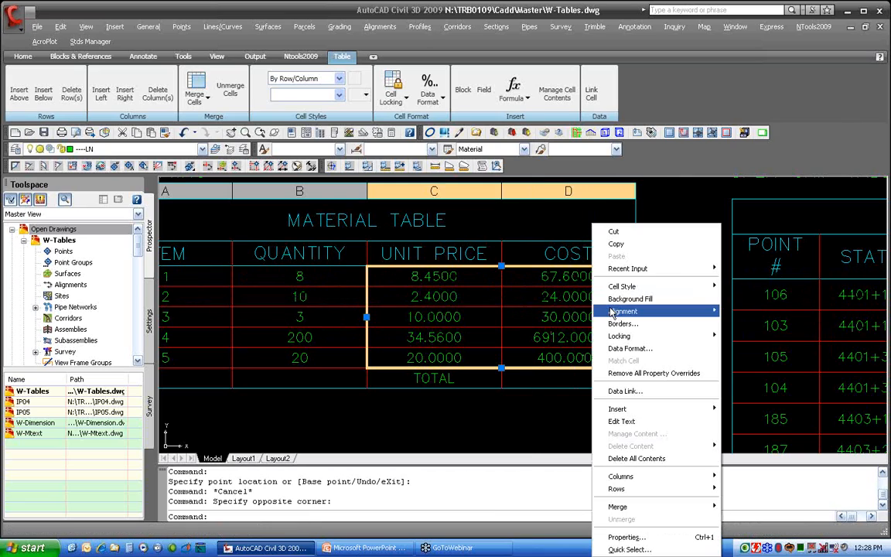
pyautogui.click(628, 346)
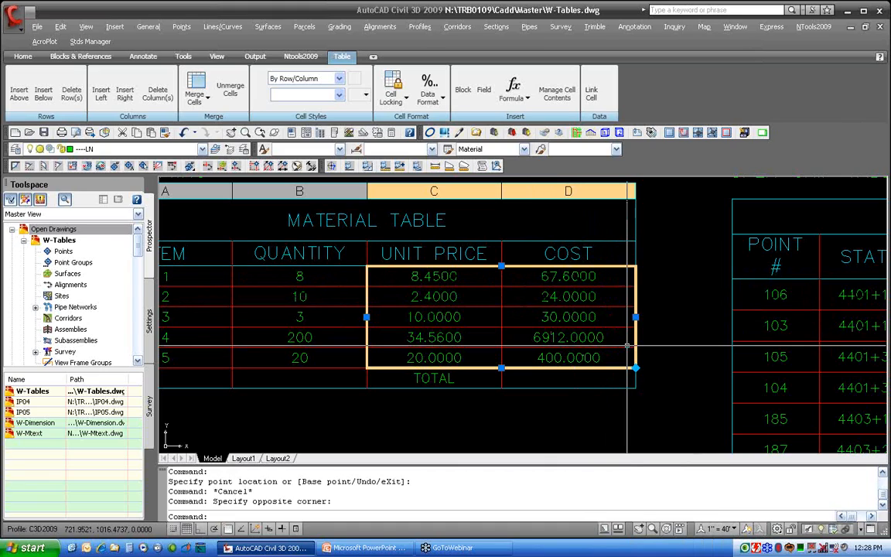
pyautogui.click(665, 338)
pyautogui.press('Escape')
# Format the COST cells D3 to D7 with a $ prefix and a comma thousands separator
pyautogui.click(611, 275)
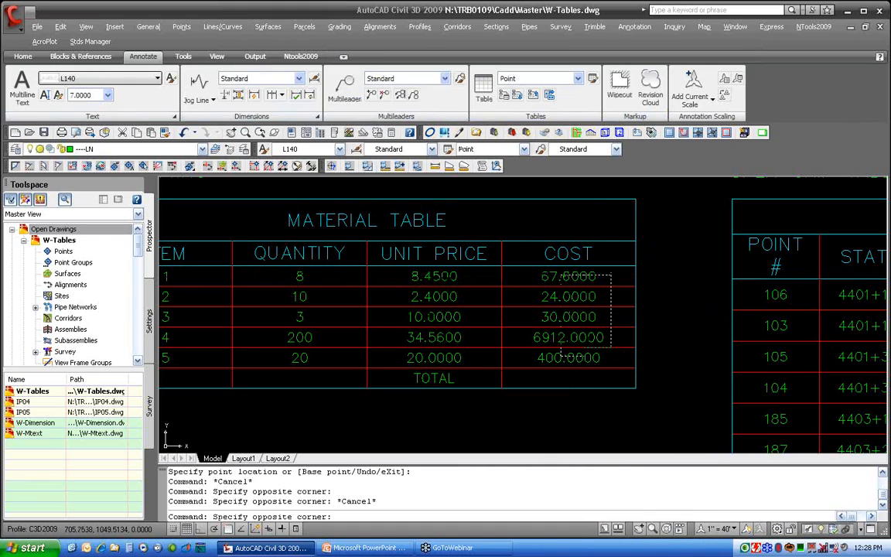
pyautogui.click(560, 357)
pyautogui.rightClick(555, 357)
pyautogui.click(591, 350)
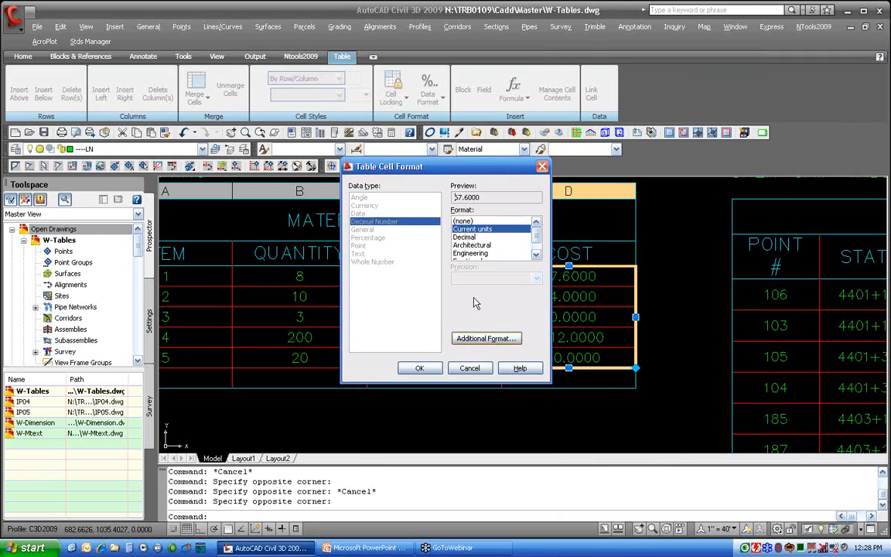
pyautogui.click(473, 342)
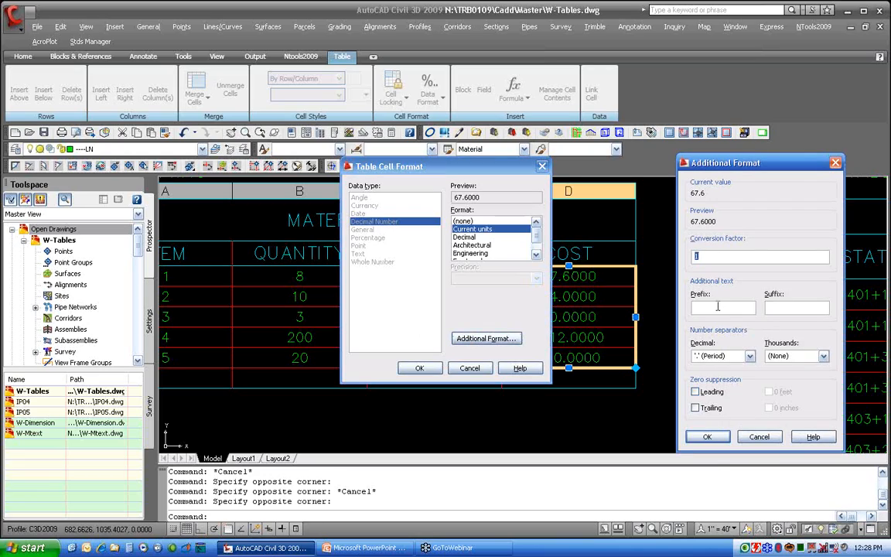
pyautogui.click(718, 304)
pyautogui.write('$')
pyautogui.click(778, 356)
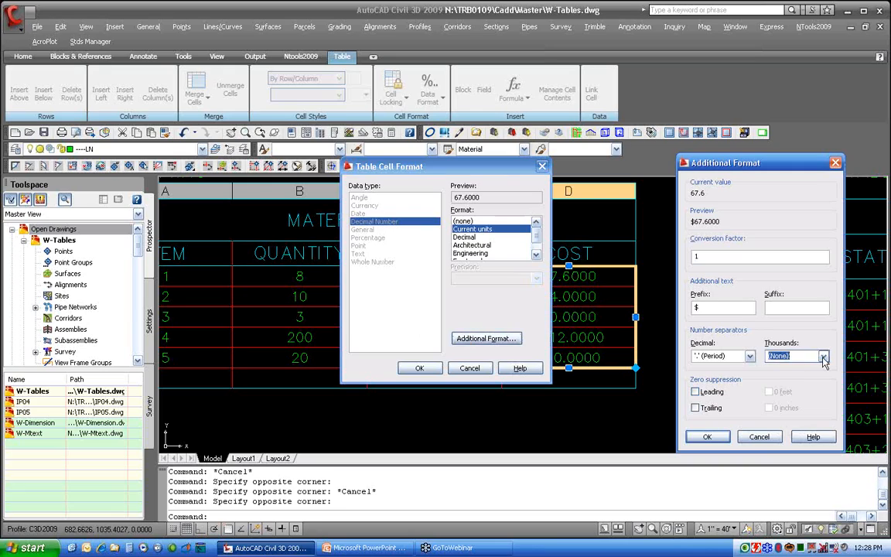
pyautogui.click(786, 373)
pyautogui.click(707, 436)
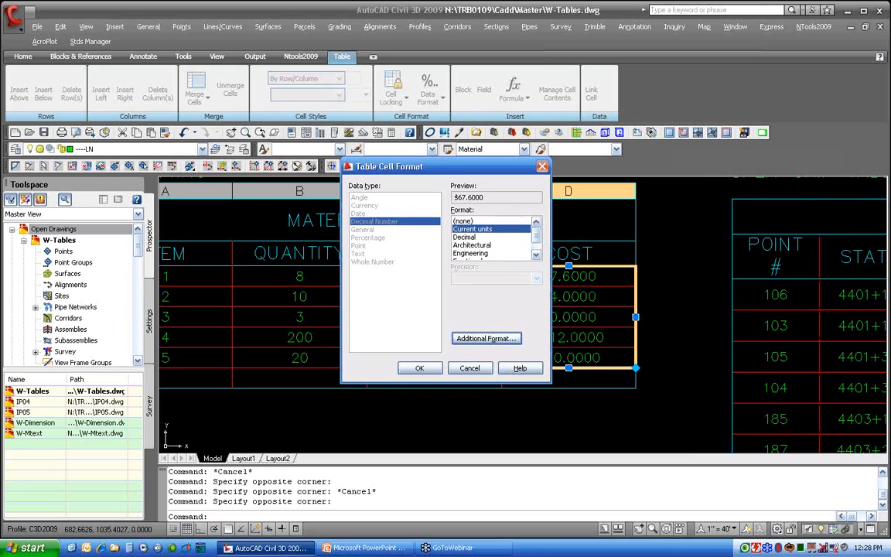
pyautogui.click(420, 367)
pyautogui.press('Escape')
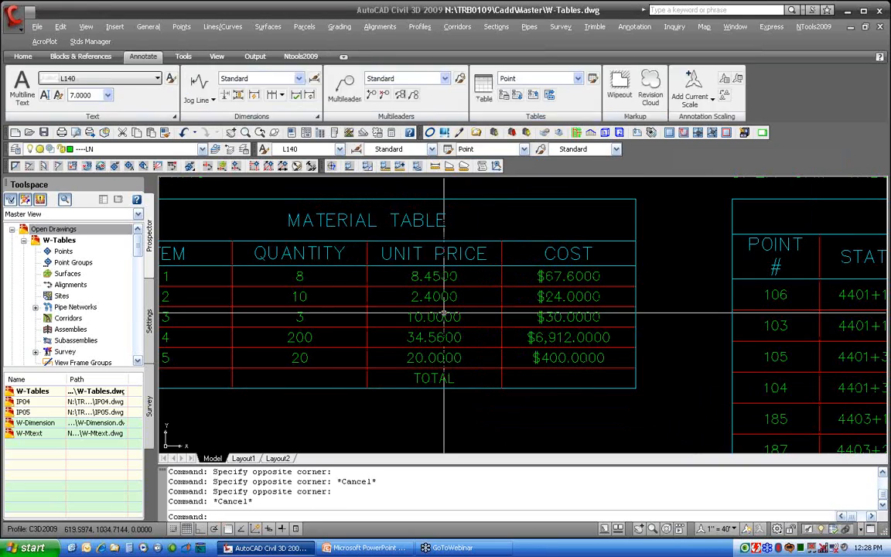
# Set the UNIT PRICE cells C3 to C7 to the Currency data type
pyautogui.moveTo(433, 272); pyautogui.dragTo(412, 355)
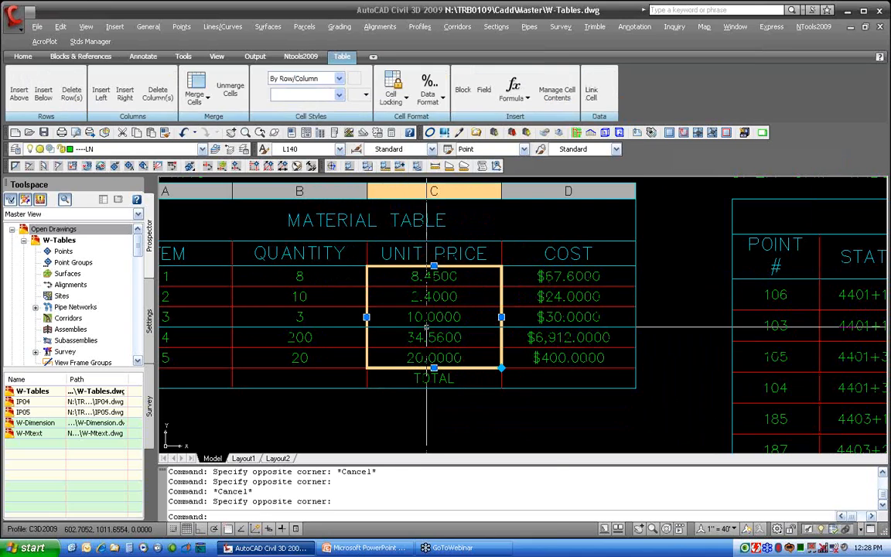
pyautogui.rightClick(428, 352)
pyautogui.click(461, 349)
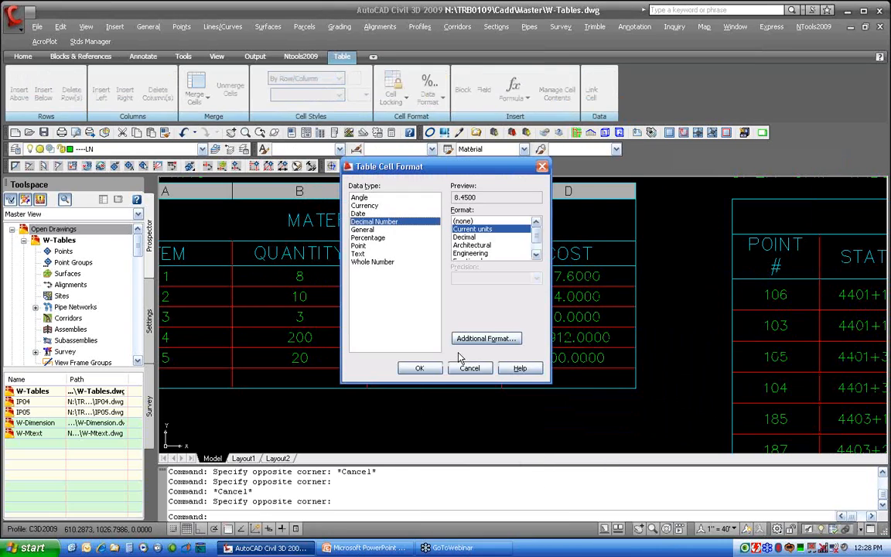
pyautogui.click(366, 207)
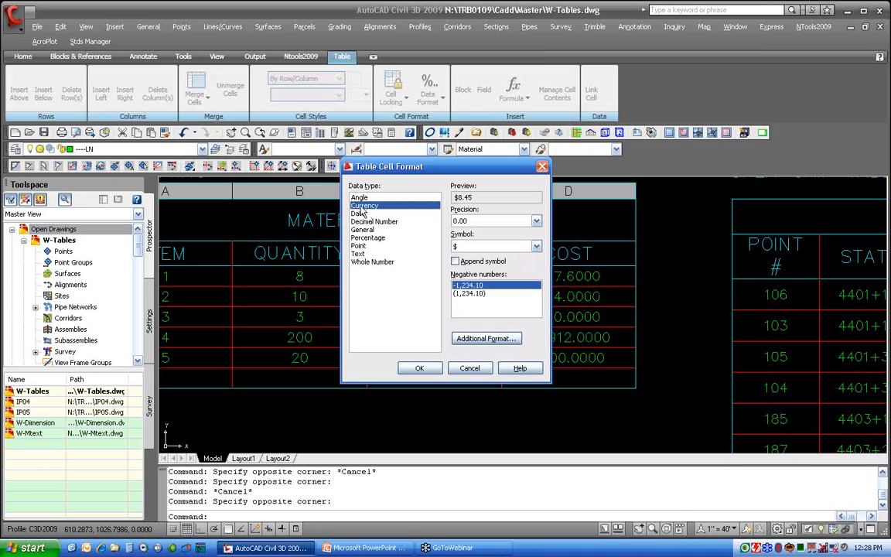
pyautogui.click(412, 368)
pyautogui.press('Escape')
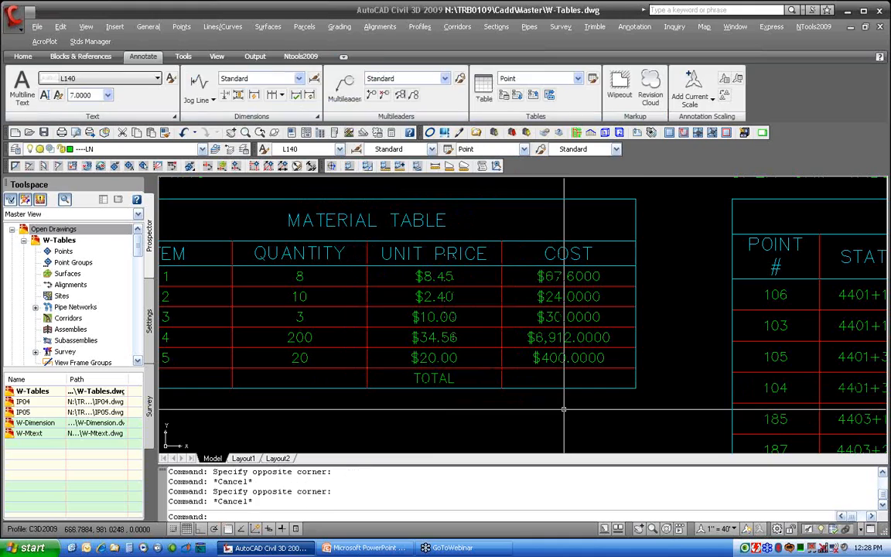
# Insert a Sum formula in the COST total cell adding cells D3 through D7
pyautogui.click(576, 379)
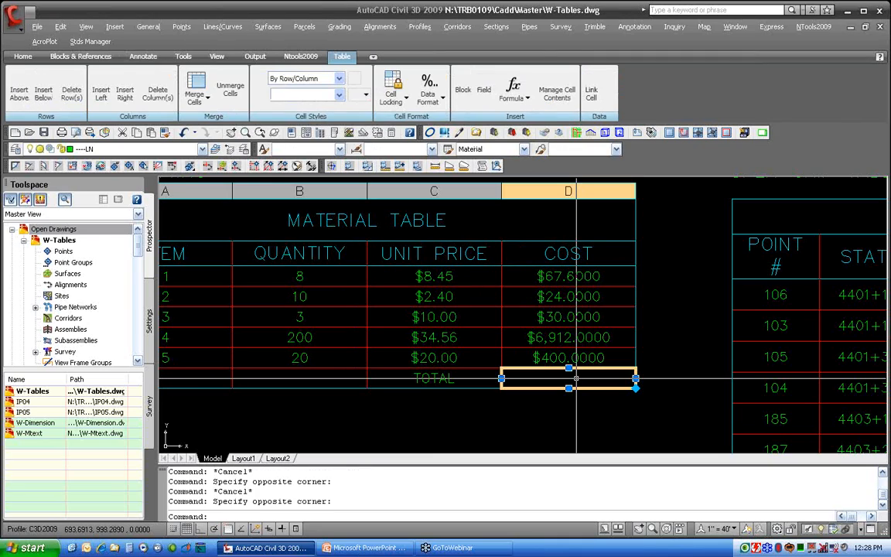
pyautogui.rightClick(576, 379)
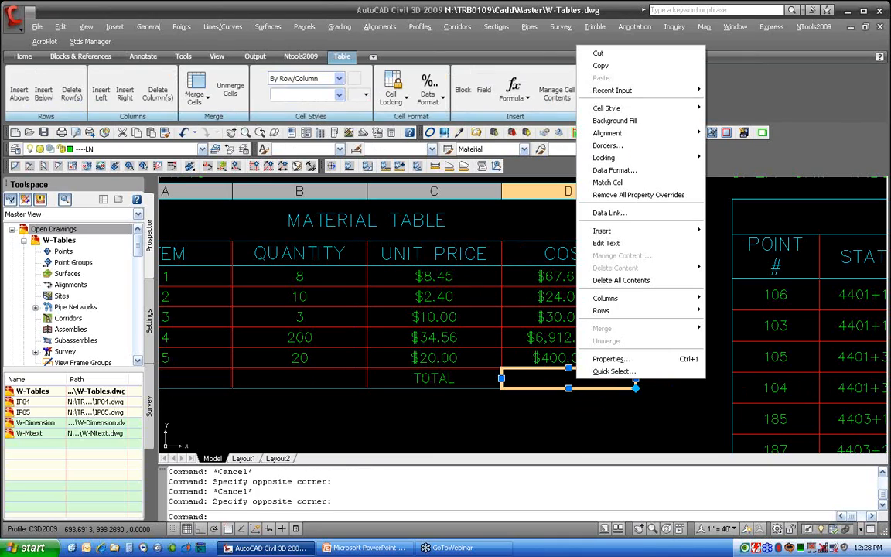
pyautogui.moveTo(661, 231)
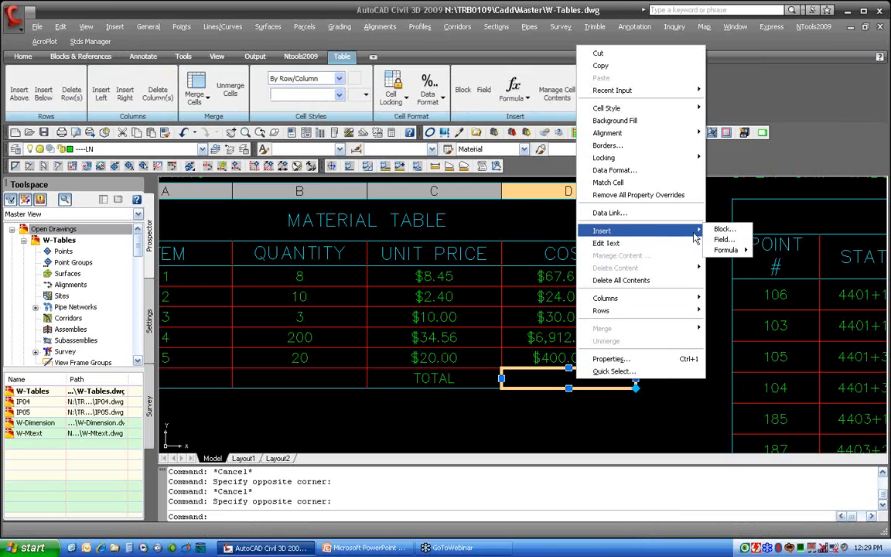
pyautogui.moveTo(736, 256)
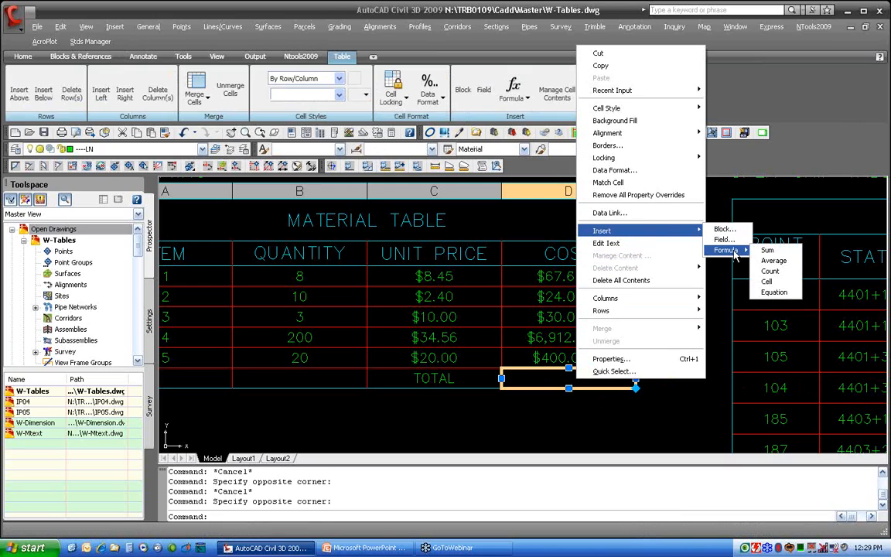
pyautogui.click(782, 256)
pyautogui.click(608, 279)
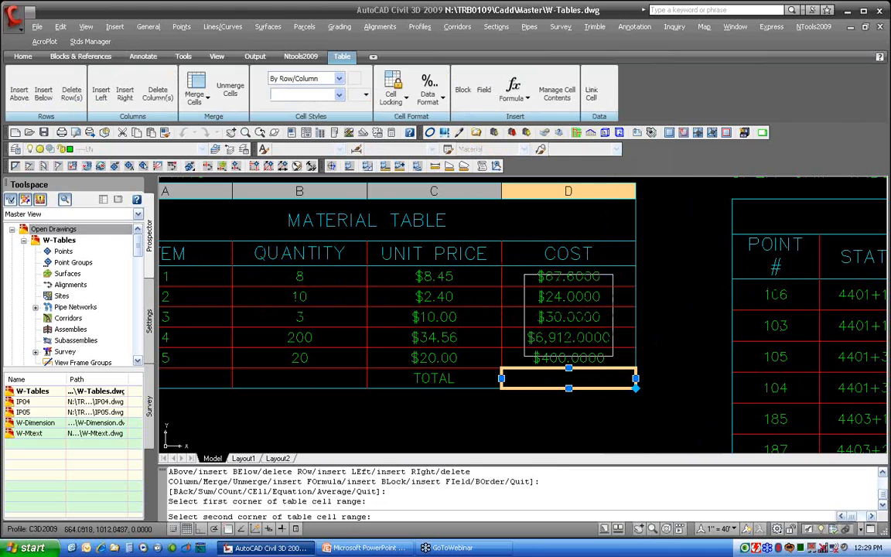
pyautogui.click(580, 357)
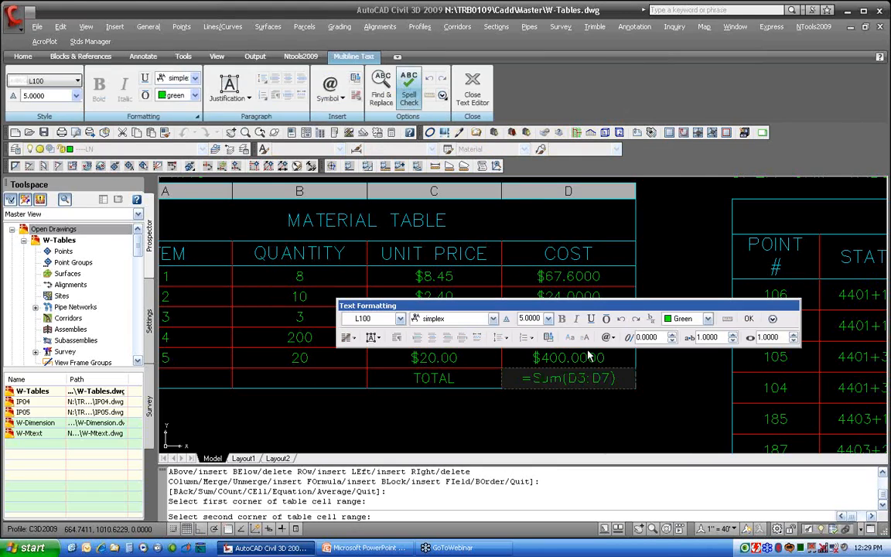
pyautogui.click(746, 316)
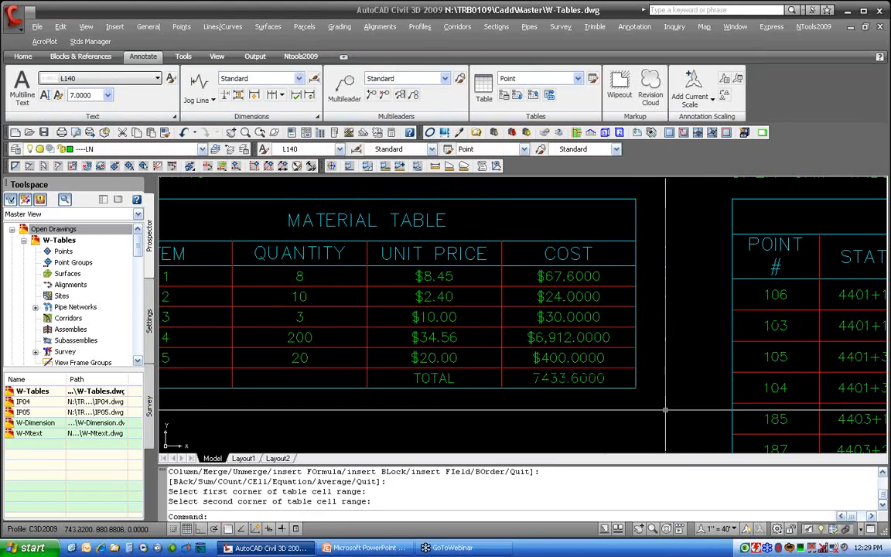
# Give the COST total cell's data format a $ prefix
pyautogui.click(600, 379)
pyautogui.rightClick(603, 383)
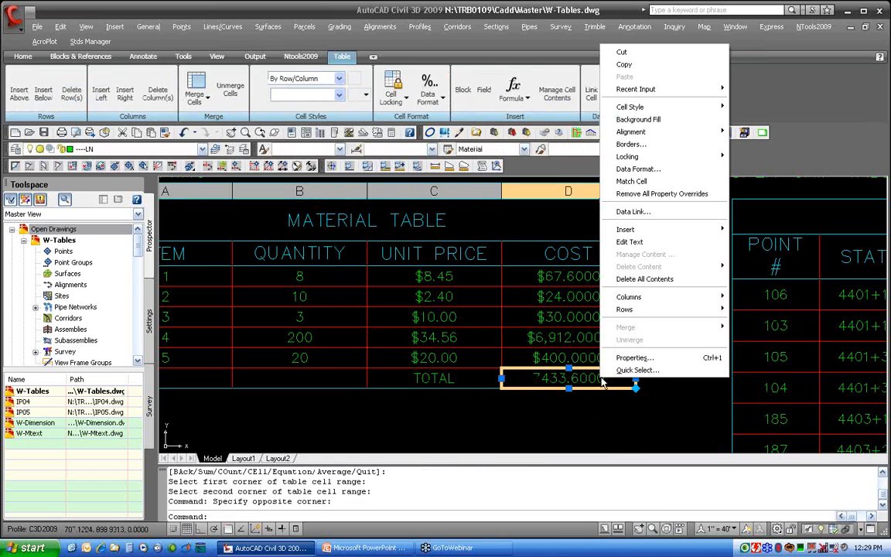
pyautogui.click(635, 169)
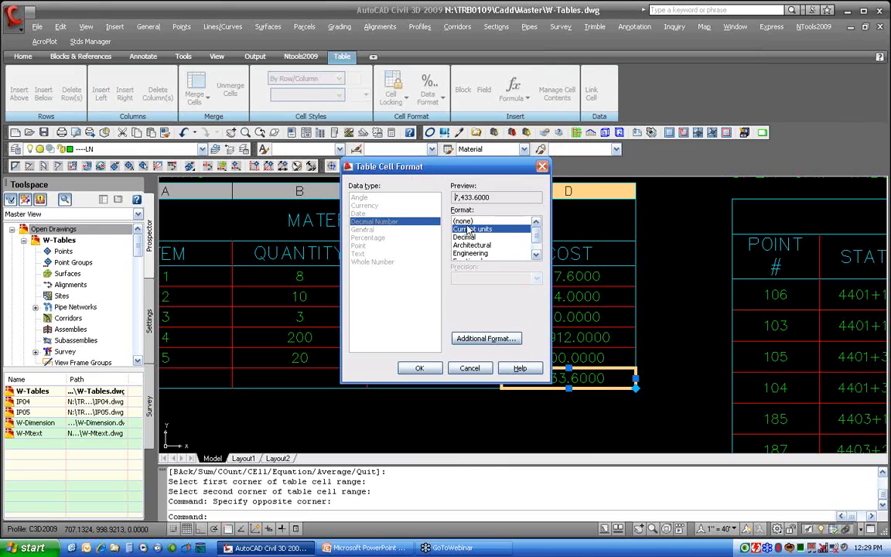
pyautogui.click(486, 338)
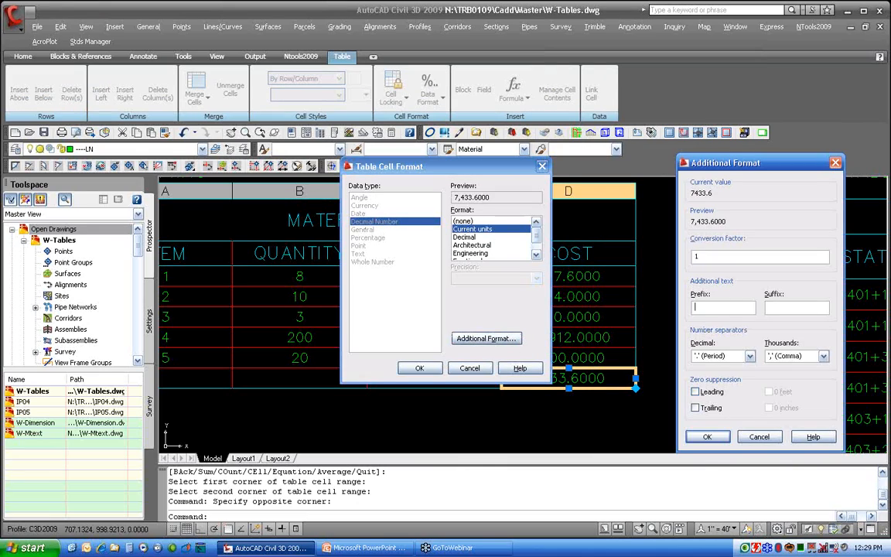
pyautogui.write('$')
pyautogui.click(707, 436)
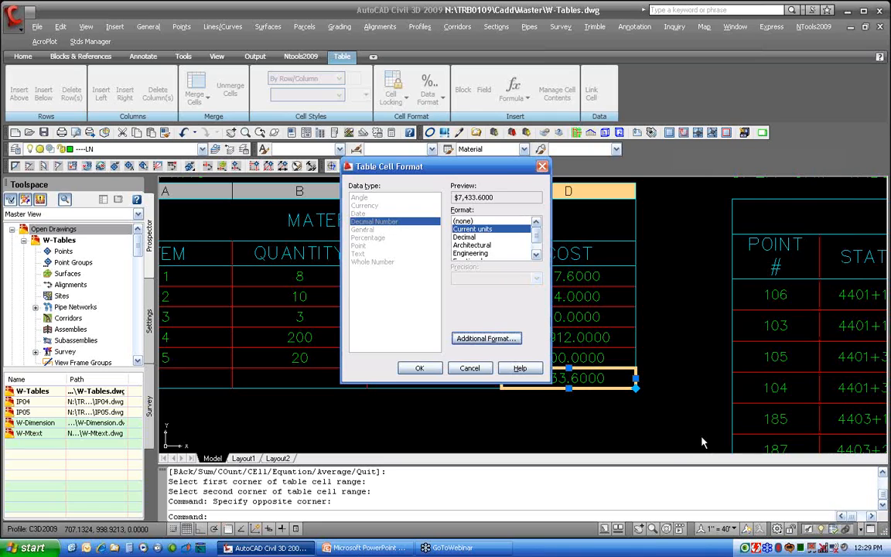
pyautogui.click(419, 368)
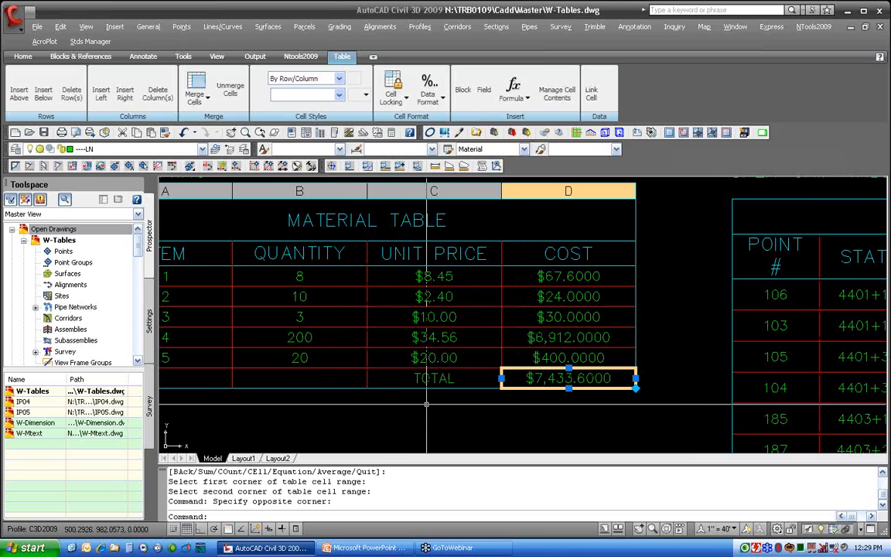
pyautogui.press('Escape')
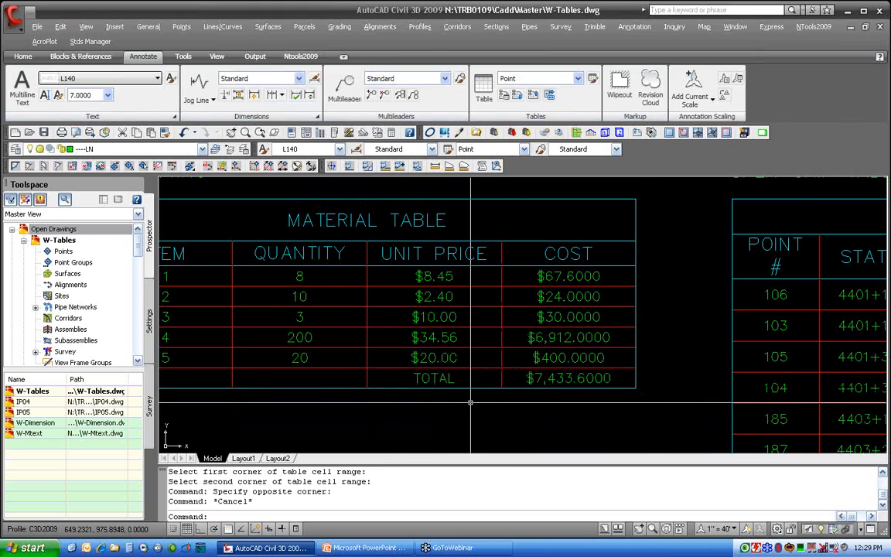
# Examine the drawing's table styles and their cell styles in the Table Style dialog
pyautogui.moveTo(505, 396); pyautogui.dragTo(594, 402, button='middle')
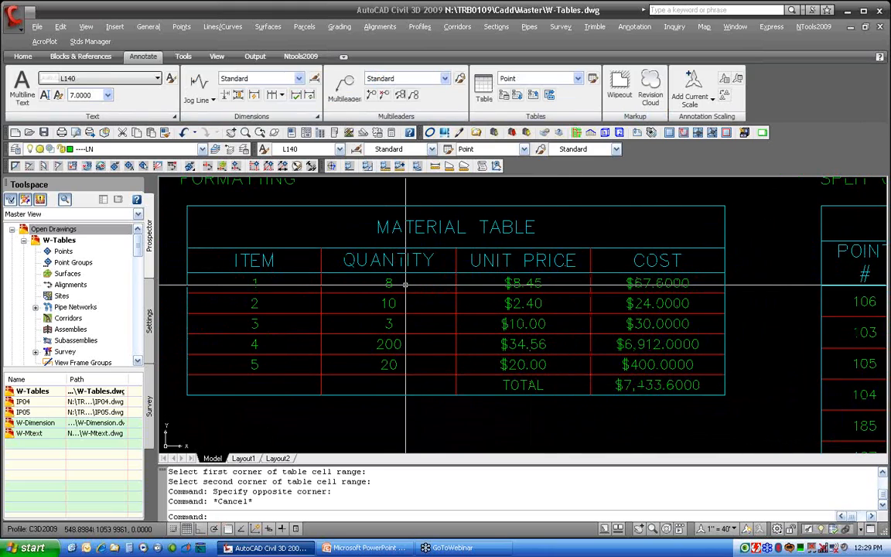
pyautogui.click(593, 80)
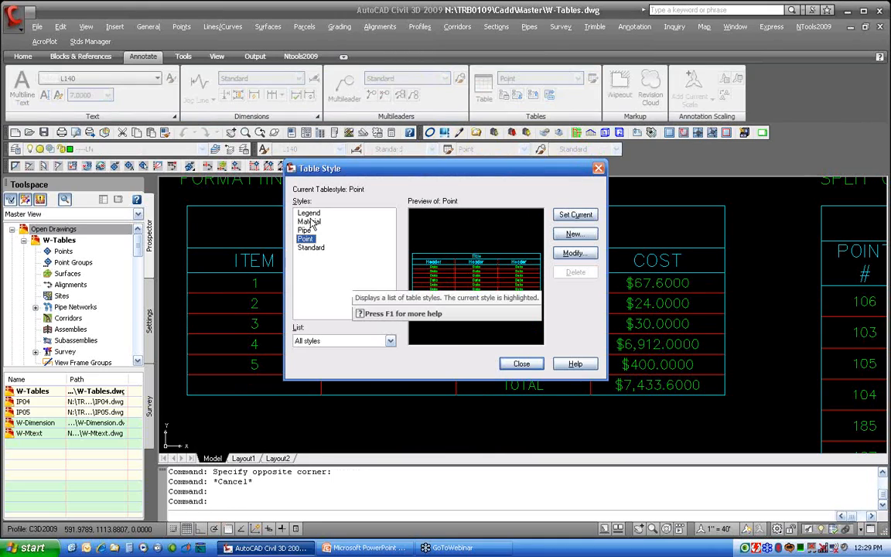
pyautogui.click(310, 222)
pyautogui.click(305, 230)
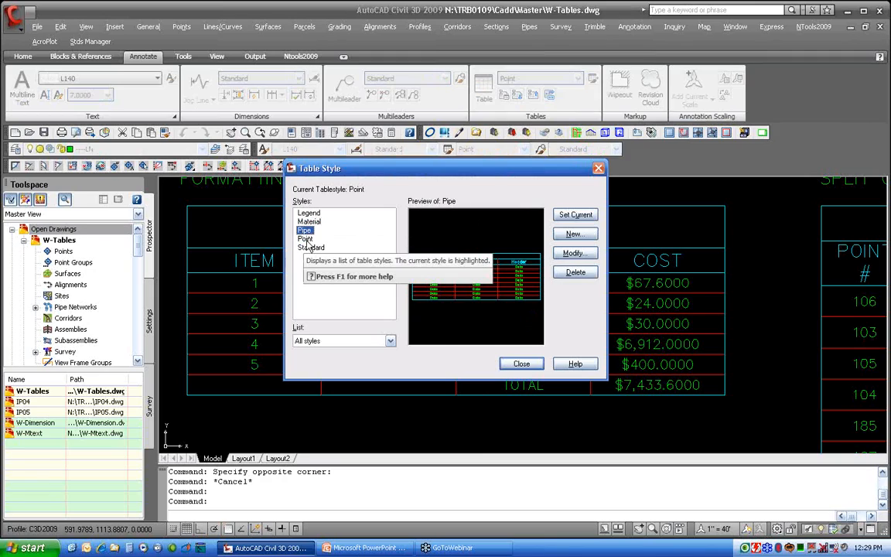
pyautogui.click(306, 239)
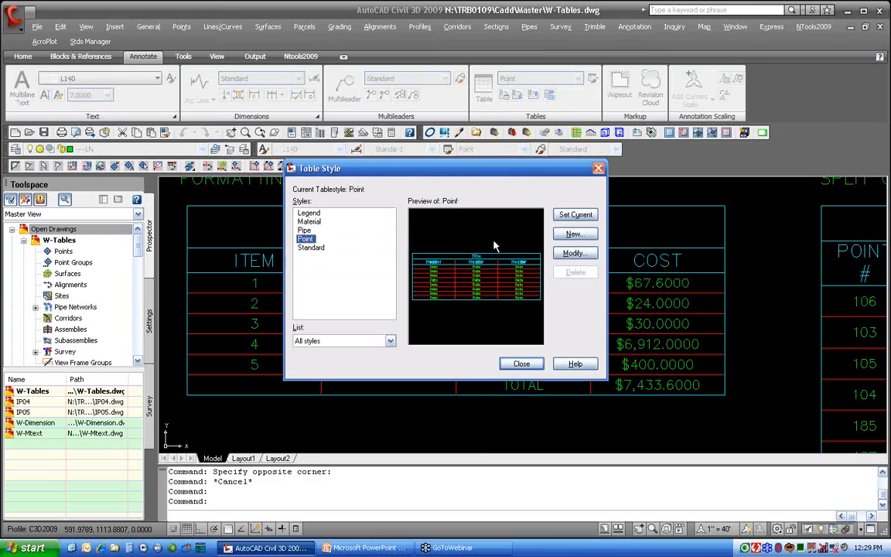
pyautogui.click(584, 261)
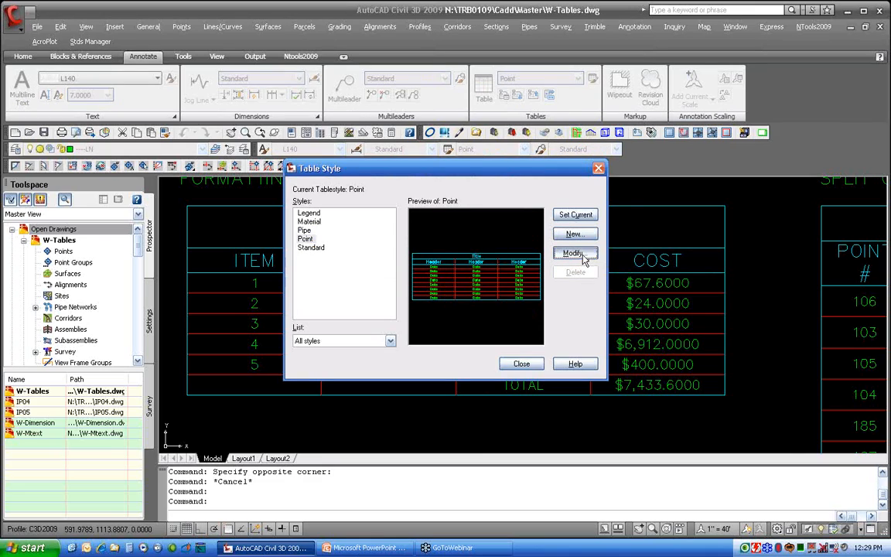
pyautogui.click(483, 175)
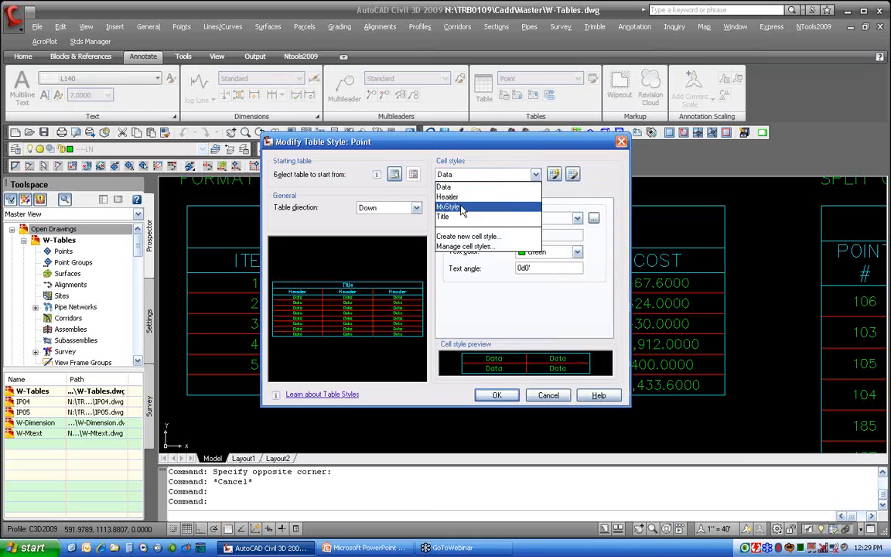
pyautogui.click(550, 397)
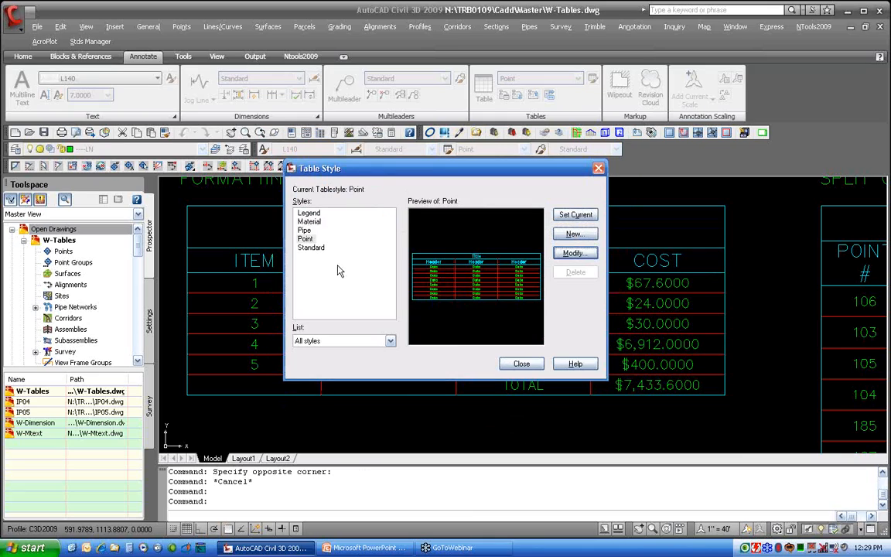
pyautogui.click(309, 222)
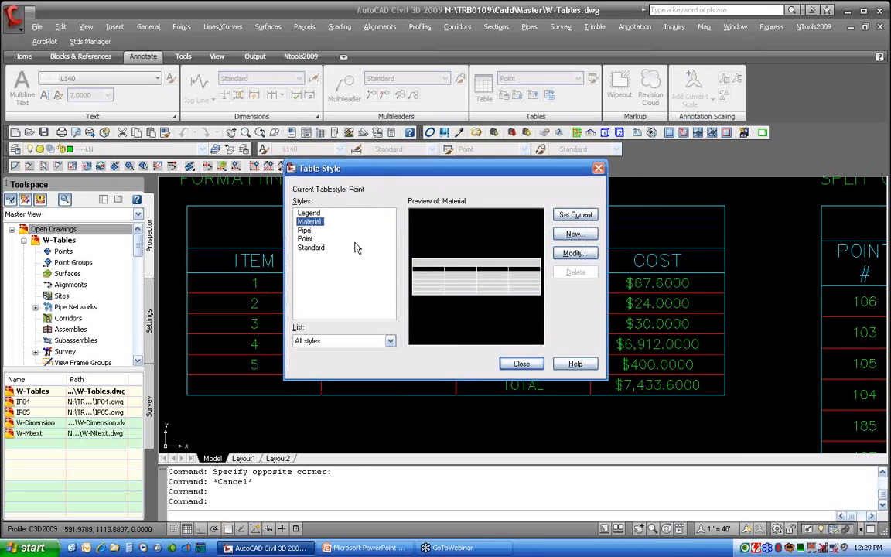
pyautogui.click(306, 238)
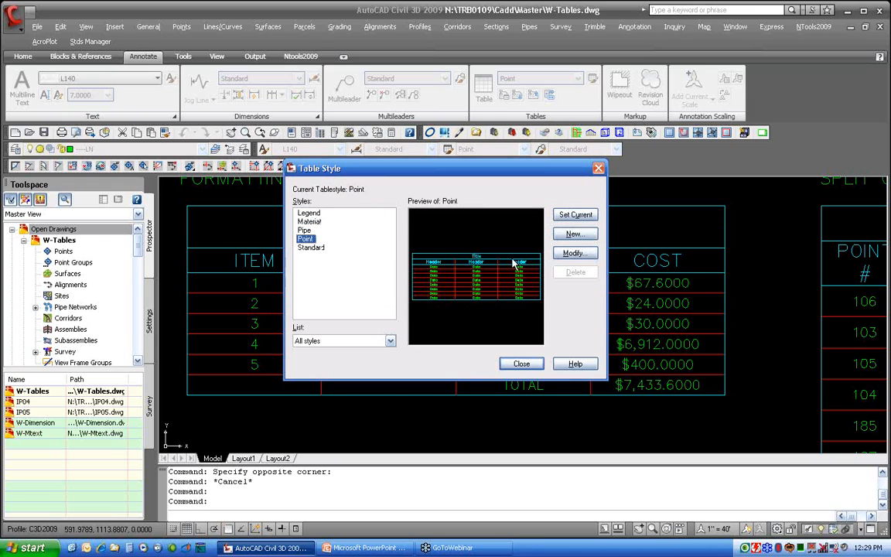
pyautogui.click(311, 247)
pyautogui.click(573, 254)
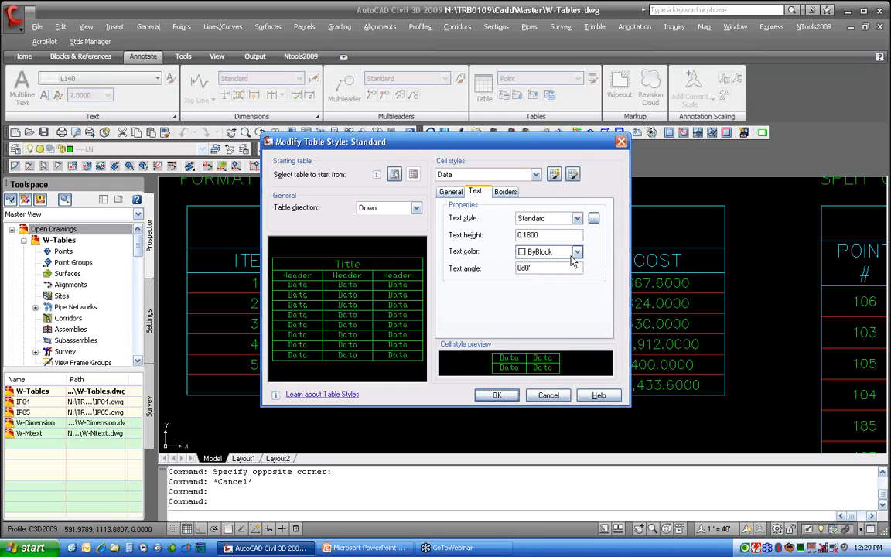
pyautogui.click(489, 175)
pyautogui.click(550, 399)
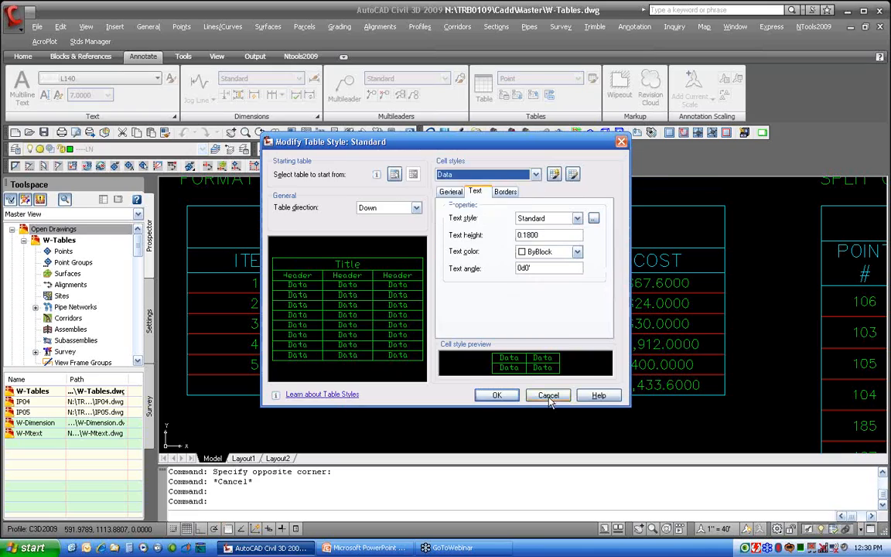
pyautogui.click(551, 398)
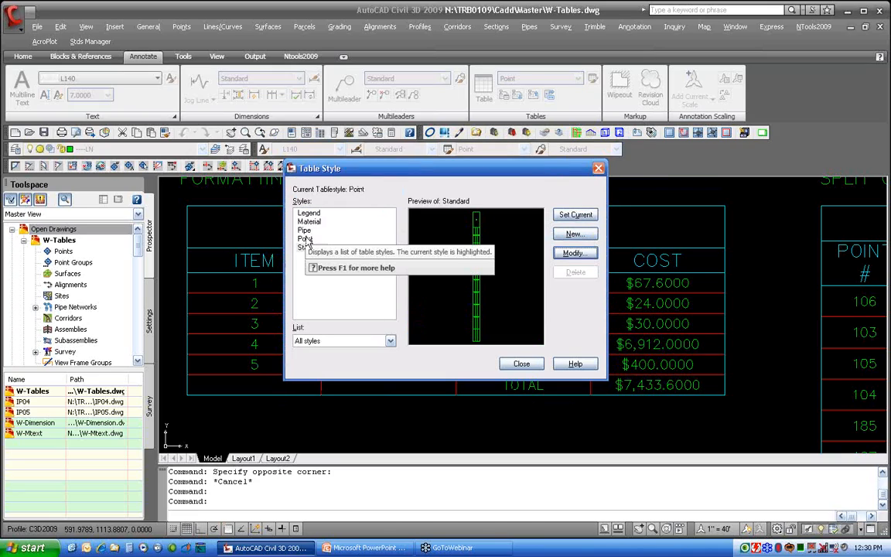
# Create a new cell style named Total, starting from Data, in the Pipe table style
pyautogui.click(305, 238)
pyautogui.click(305, 230)
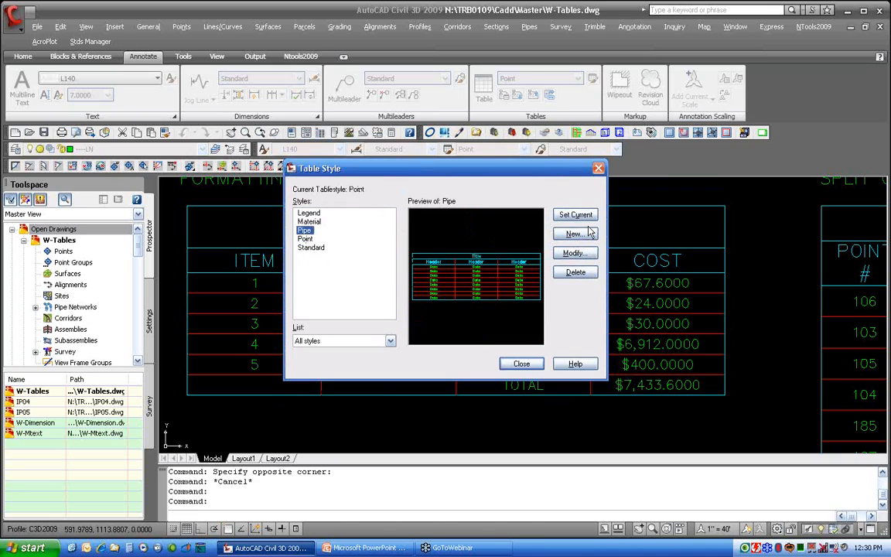
pyautogui.click(575, 253)
pyautogui.click(480, 175)
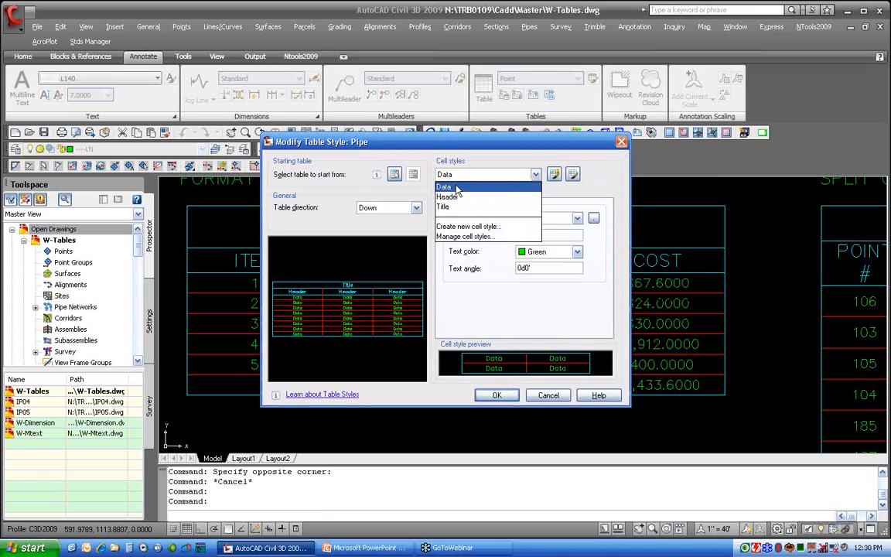
pyautogui.click(457, 178)
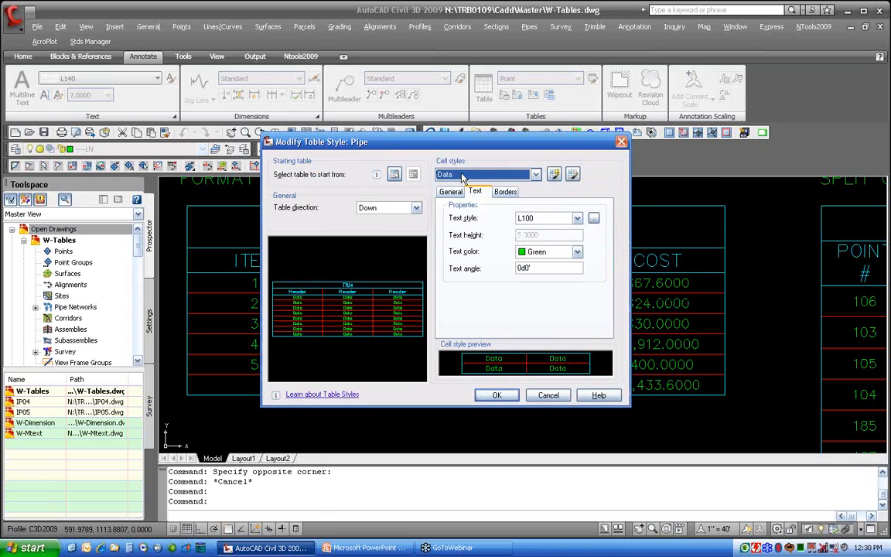
pyautogui.click(555, 177)
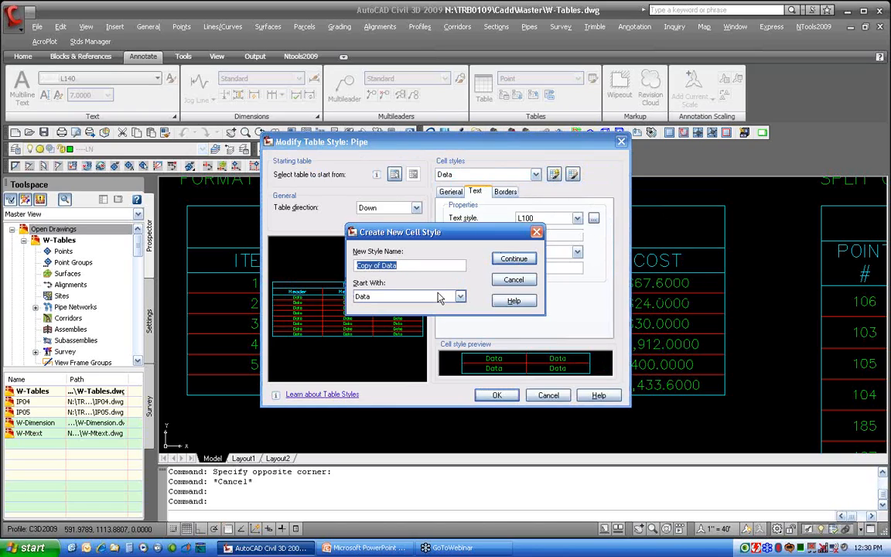
pyautogui.write('tot')
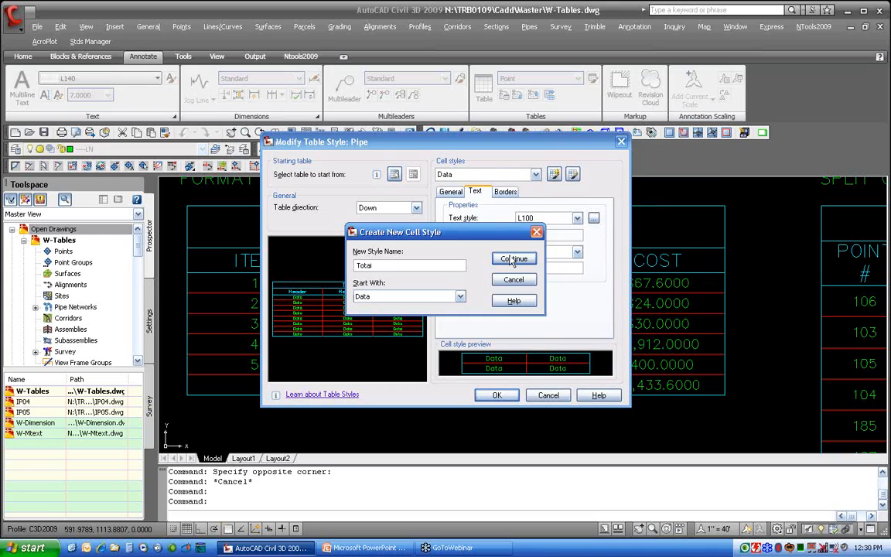
pyautogui.press('Return')
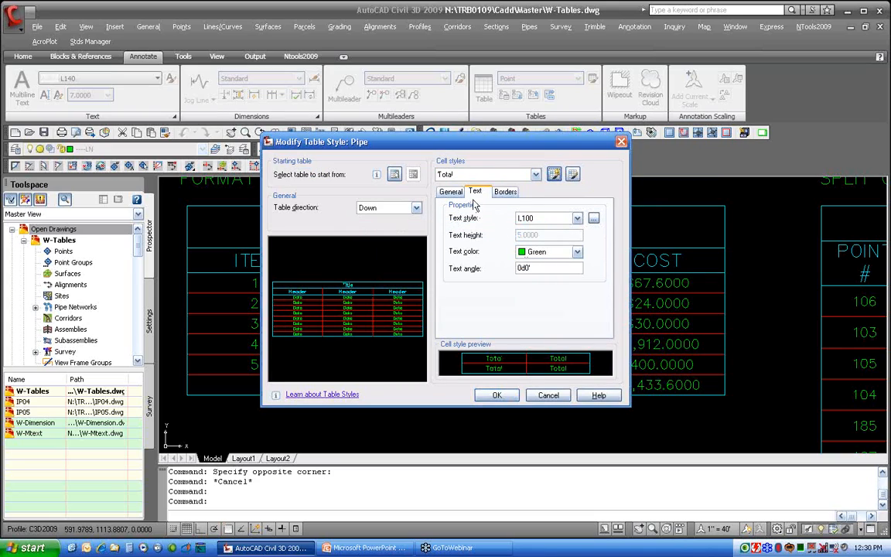
# Give the Total cell style a red double-line top border and save the Pipe table style
pyautogui.click(504, 192)
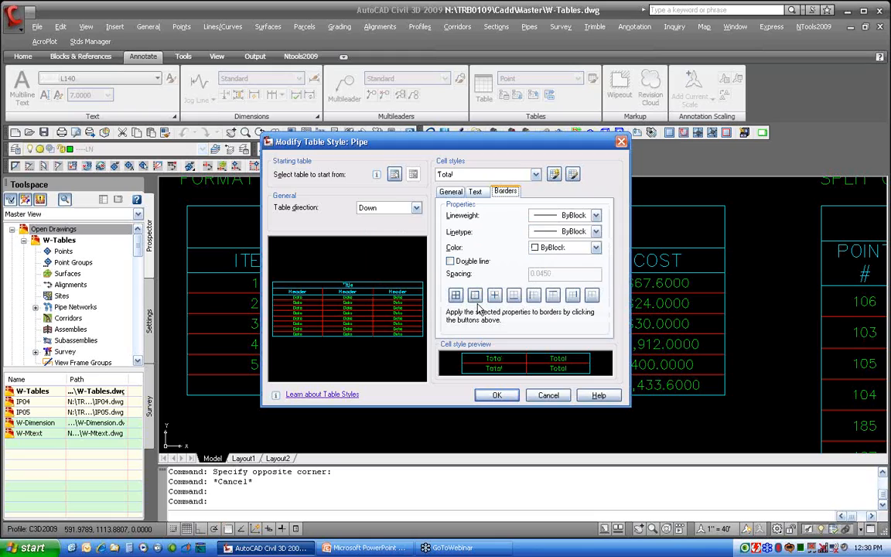
pyautogui.click(560, 233)
pyautogui.click(559, 234)
pyautogui.click(451, 261)
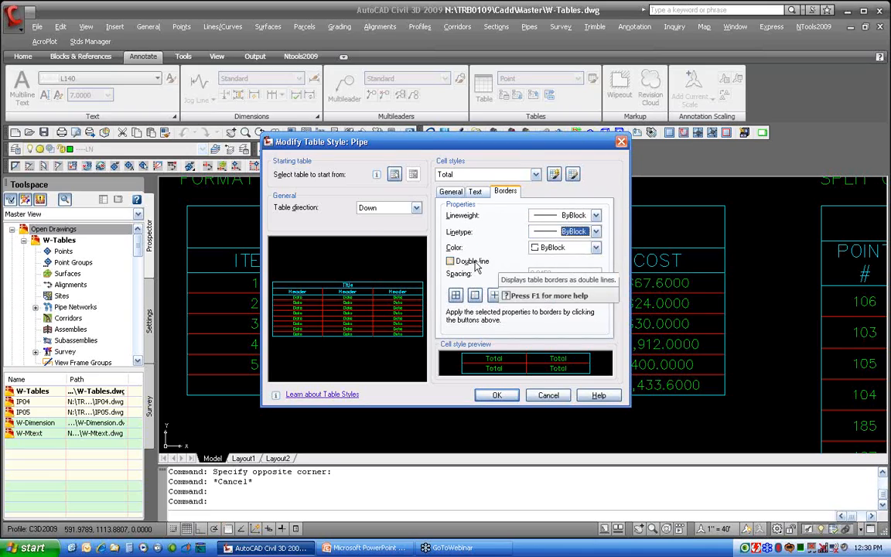
pyautogui.click(553, 297)
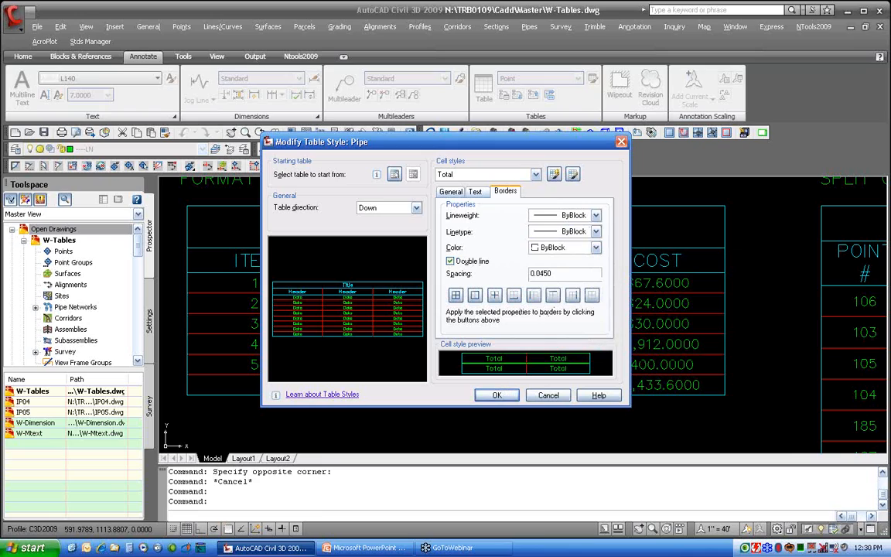
pyautogui.click(554, 249)
pyautogui.click(549, 278)
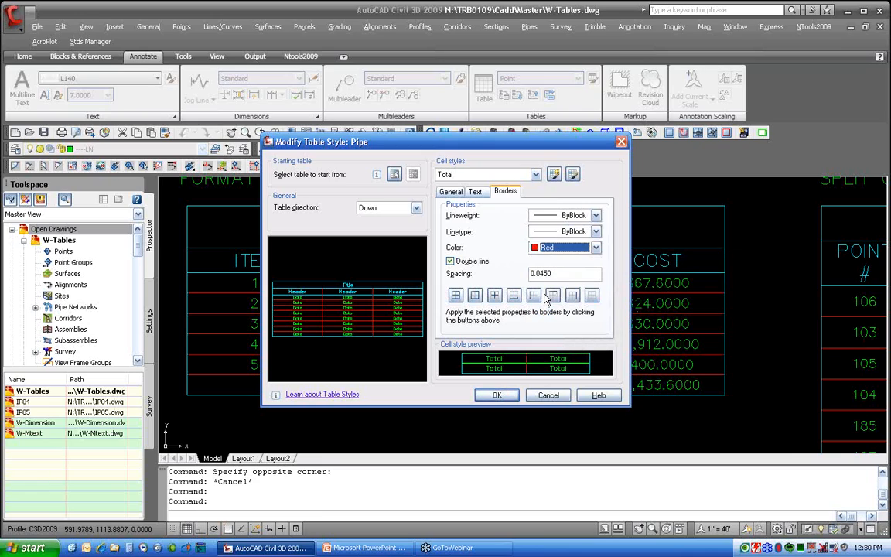
pyautogui.click(553, 298)
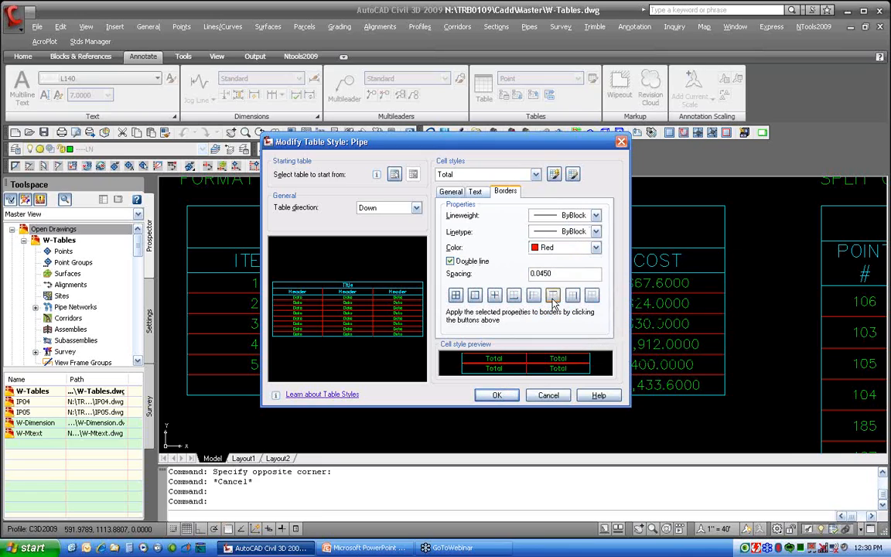
pyautogui.click(497, 396)
pyautogui.click(522, 363)
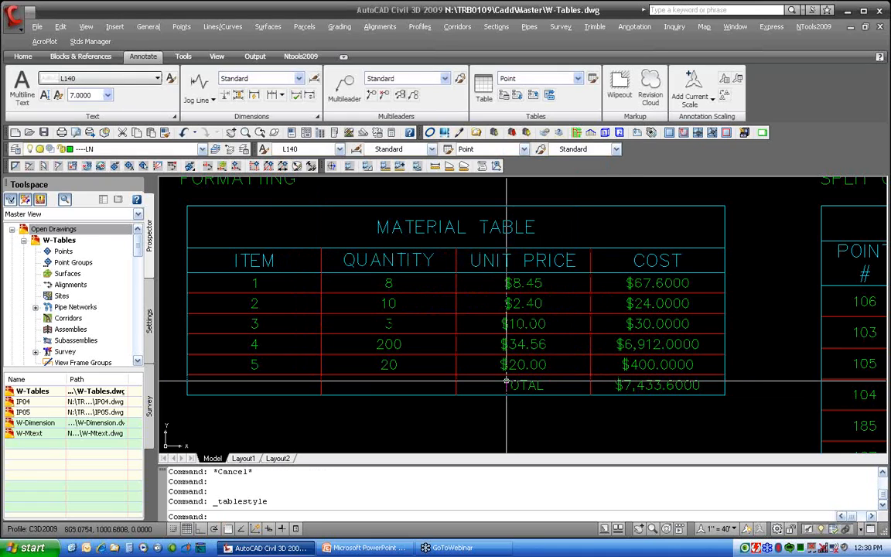
# Apply the Total cell style to the table's total row
pyautogui.click(649, 385)
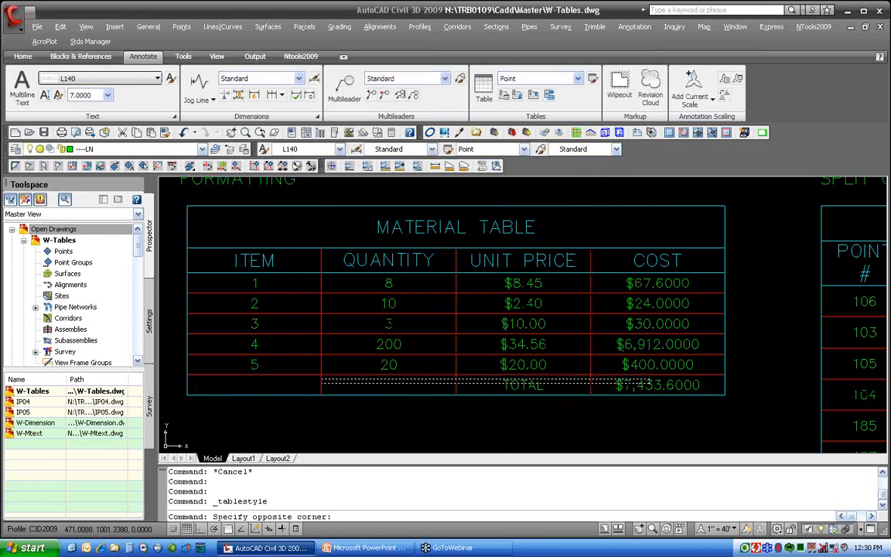
pyautogui.click(294, 384)
pyautogui.rightClick(298, 384)
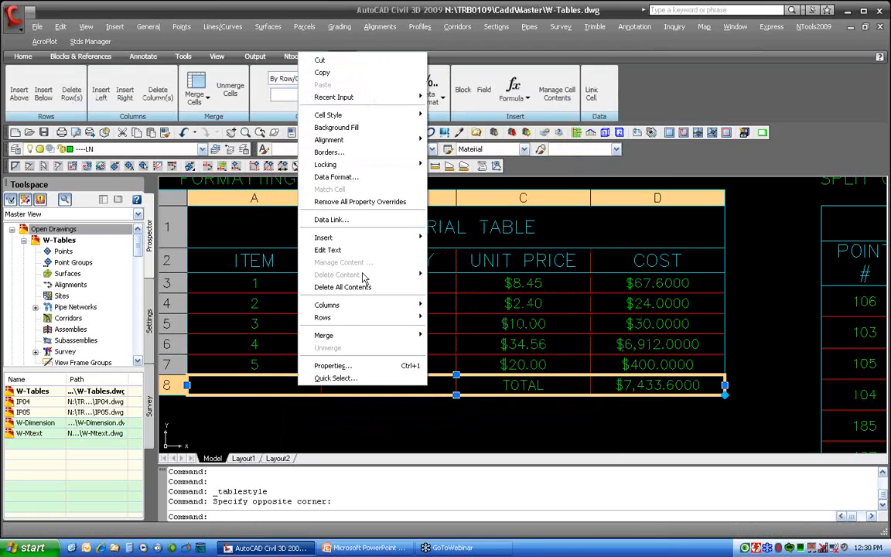
pyautogui.moveTo(376, 117)
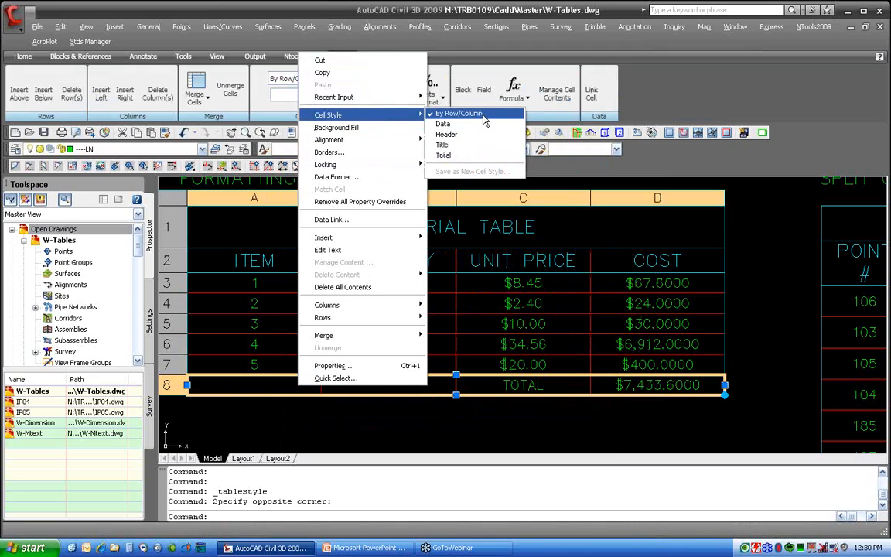
pyautogui.click(471, 156)
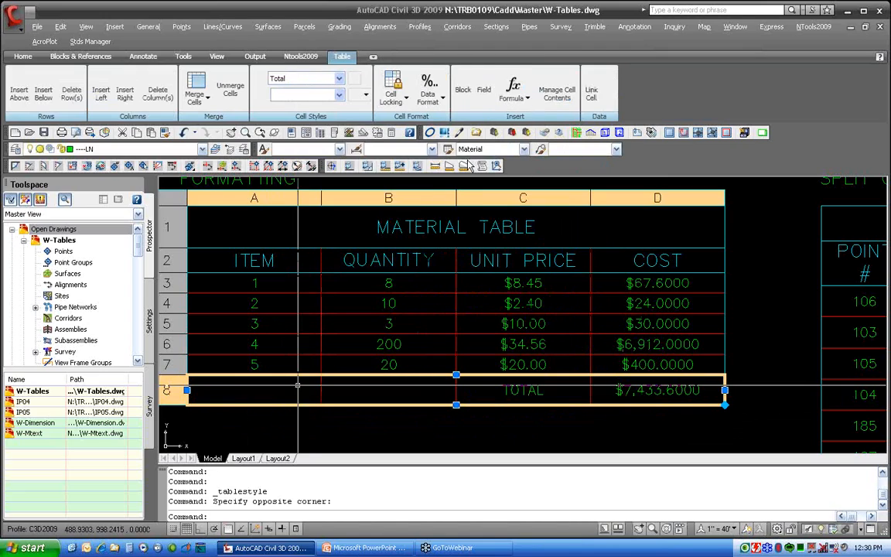
pyautogui.press('Escape')
# Apply the Header cell style to the unit price and cost cells of rows 3 to 7
pyautogui.scroll(3, 678, 393)
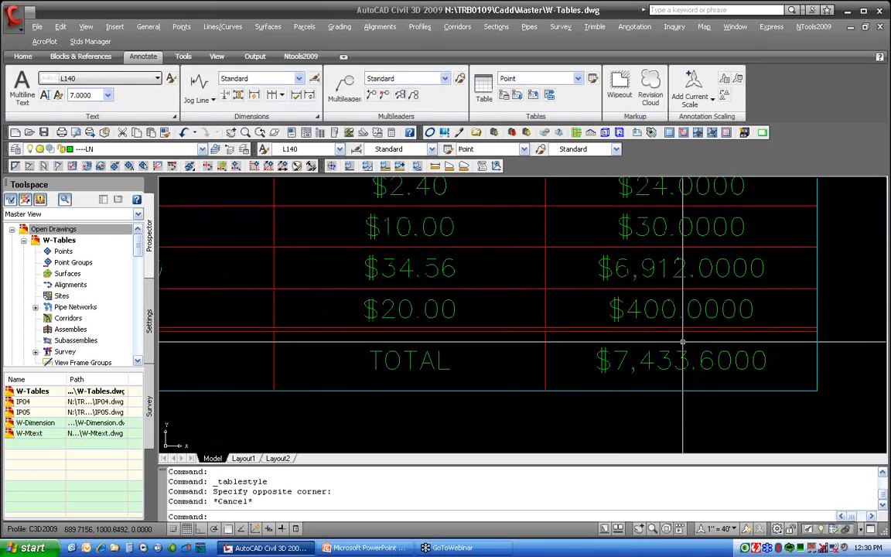
pyautogui.scroll(-2, 649, 309)
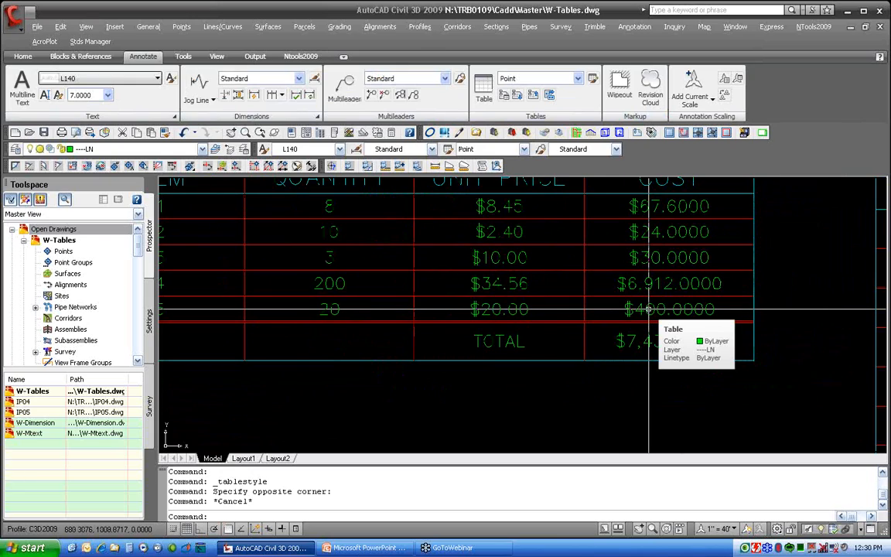
pyautogui.moveTo(666, 206); pyautogui.dragTo(495, 308)
pyautogui.rightClick(523, 226)
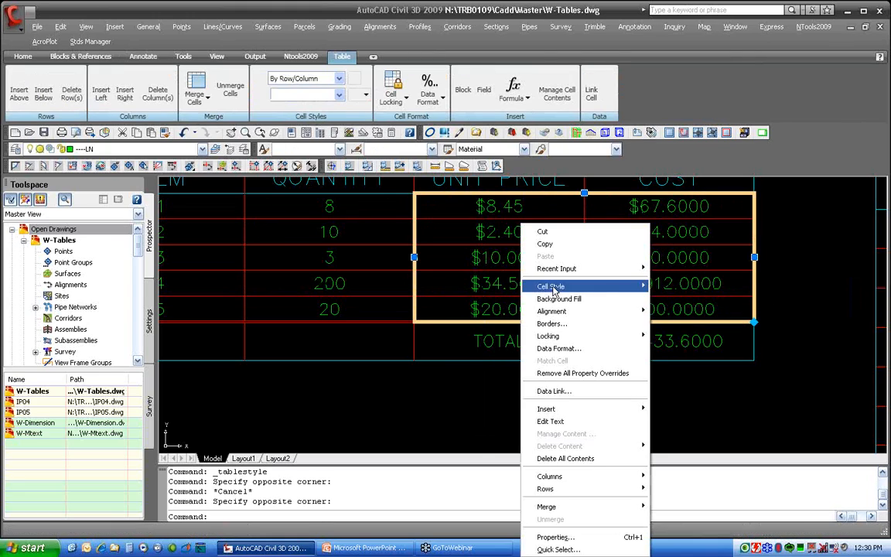
pyautogui.moveTo(554, 288)
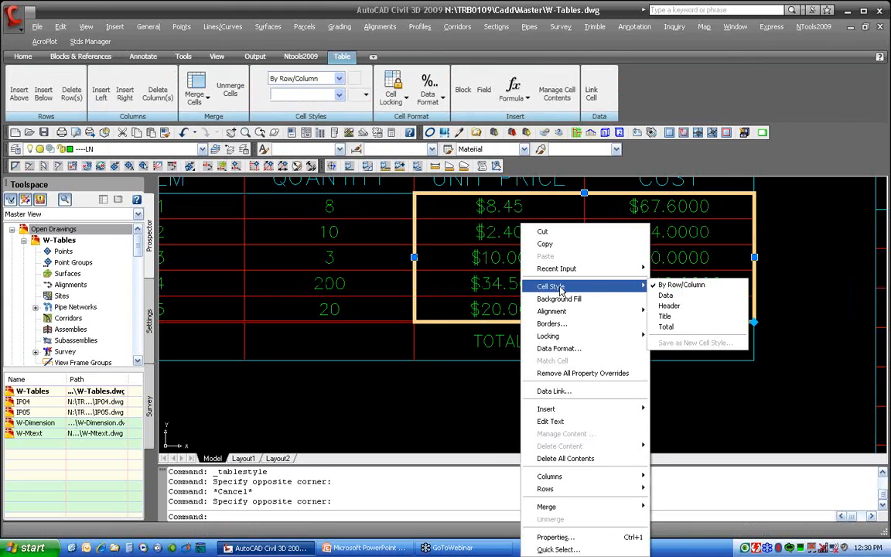
pyautogui.click(670, 306)
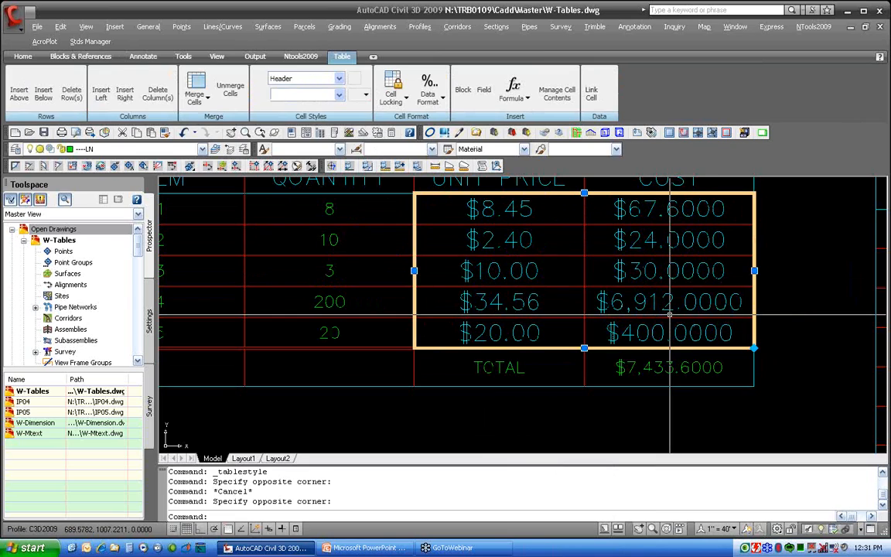
# Switch those unit price and cost cells to the Data cell style
pyautogui.rightClick(705, 309)
pyautogui.moveTo(727, 288)
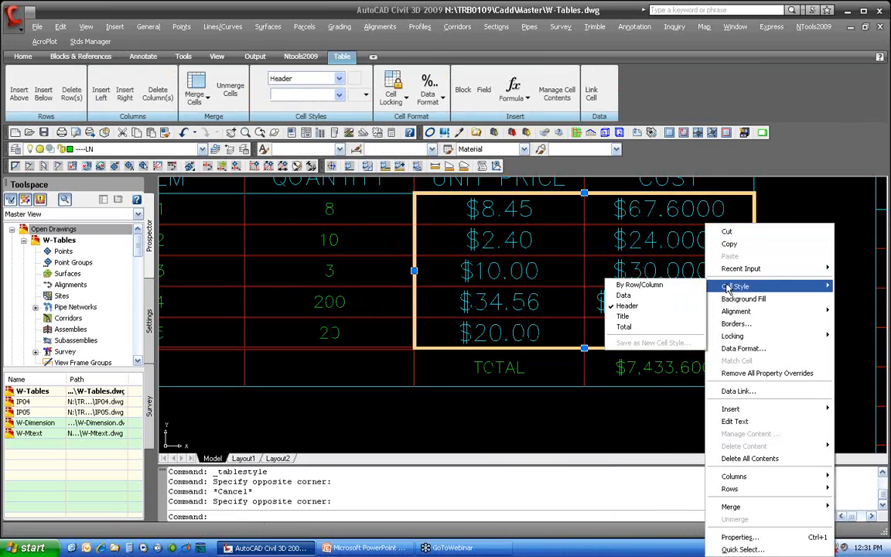
pyautogui.click(620, 296)
pyautogui.press('Escape')
pyautogui.press('Escape')
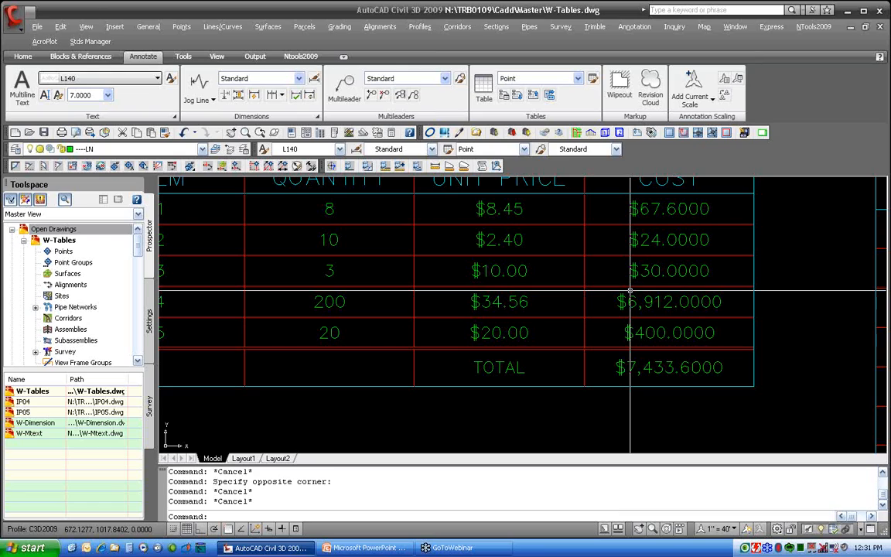
# Open the Data Link Manager and create a new Excel data link named training
pyautogui.scroll(-2, 622, 282)
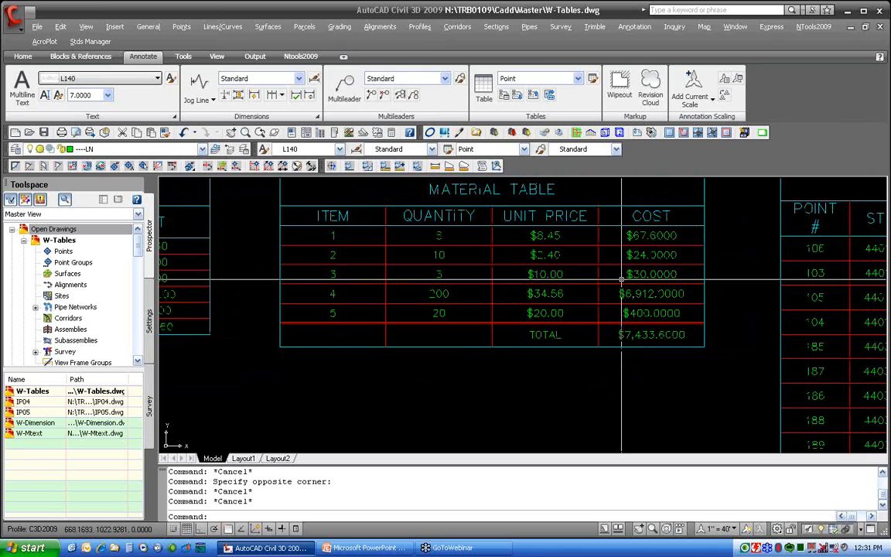
pyautogui.scroll(-2, 612, 281)
pyautogui.moveTo(482, 409)
pyautogui.mouseDown(button='middle')
pyautogui.moveTo(577, 318)
pyautogui.moveTo(566, 317)
pyautogui.moveTo(592, 303)
pyautogui.moveTo(654, 302)
pyautogui.mouseUp(button='middle')
pyautogui.scroll(2, 593, 302)
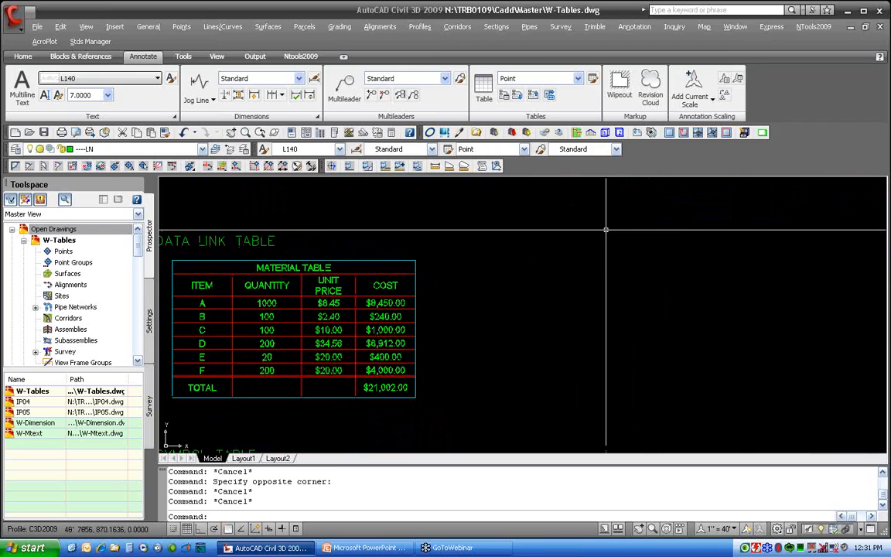
pyautogui.click(503, 99)
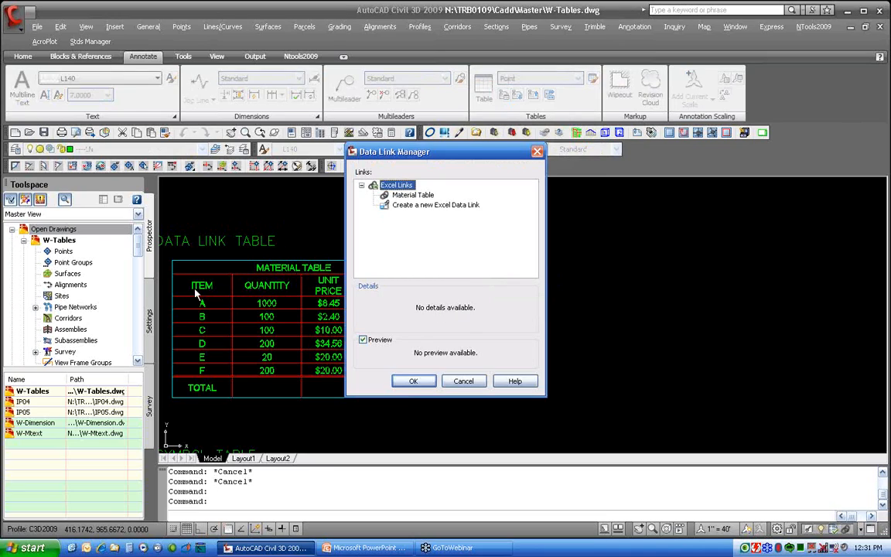
pyautogui.click(413, 195)
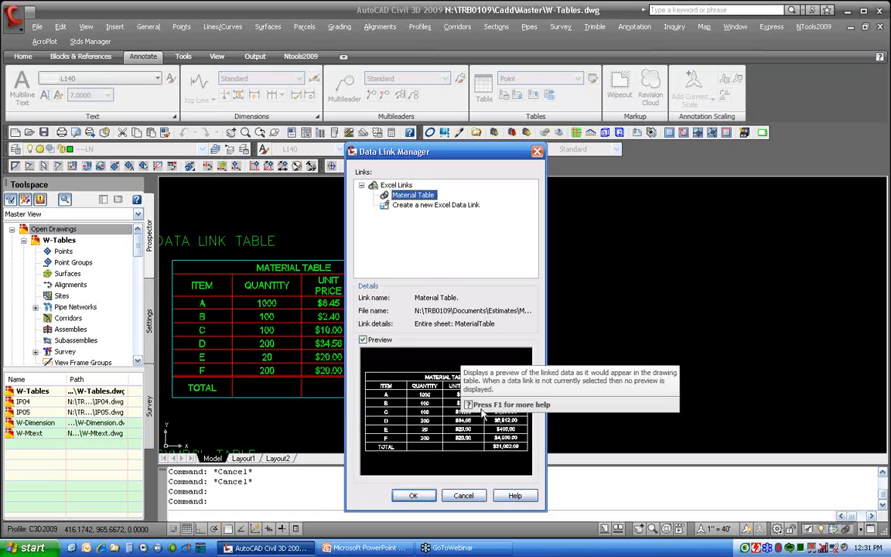
pyautogui.click(424, 206)
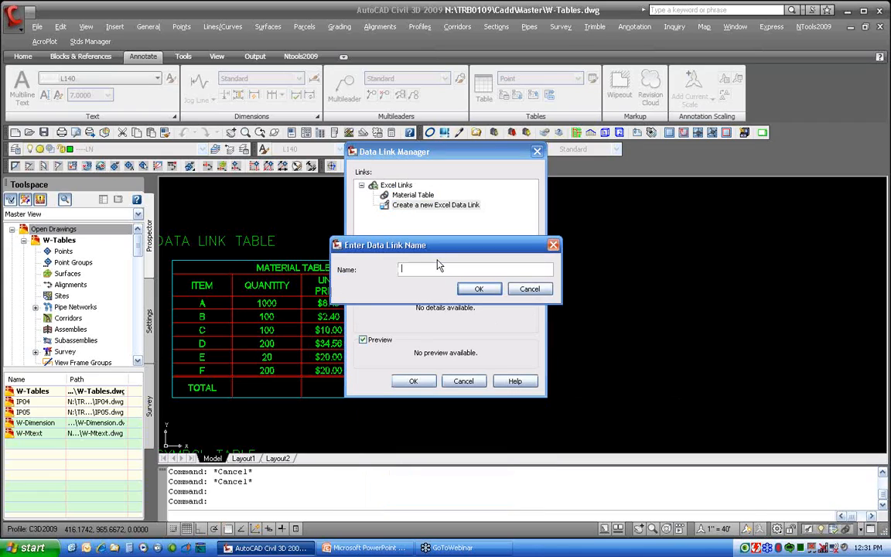
pyautogui.write('training')
pyautogui.press('Return')
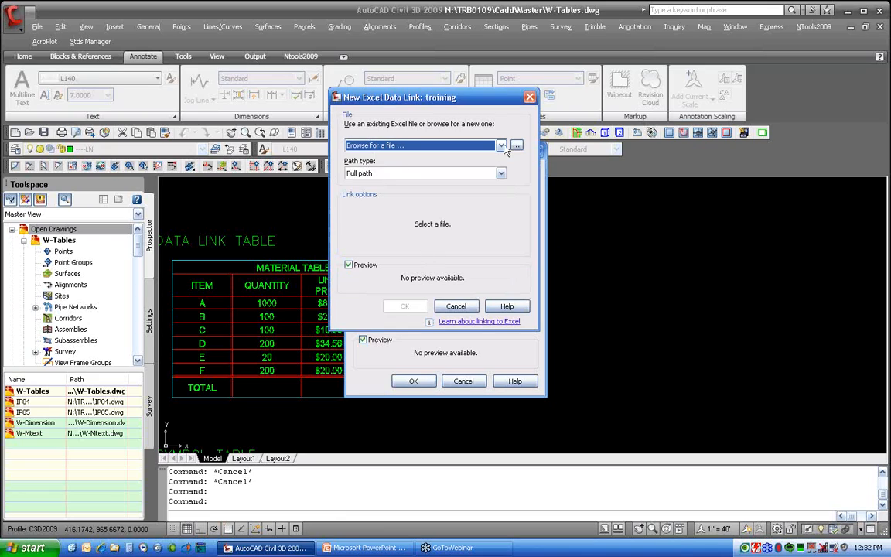
# Browse to the TRB0109 Documents Estimates folder and pick MaterialTable.xlsx as the link's Excel file
pyautogui.click(502, 146)
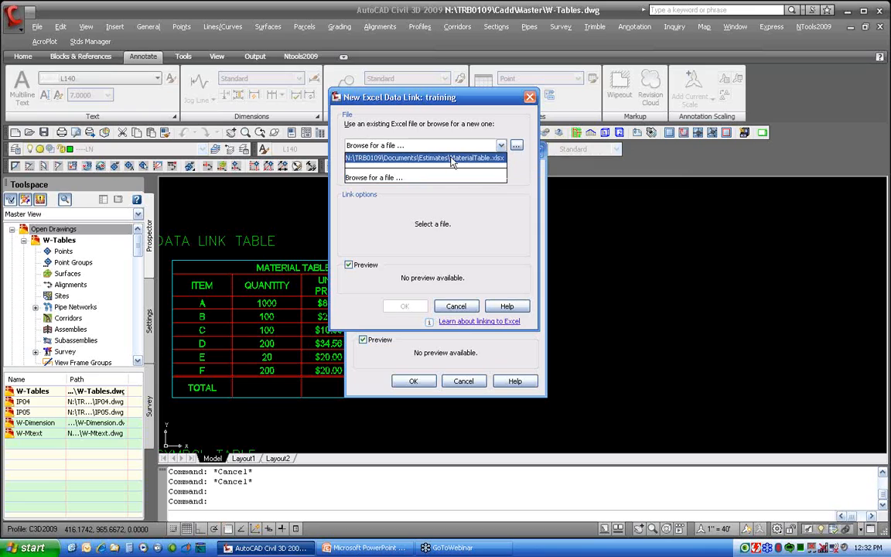
pyautogui.click(517, 147)
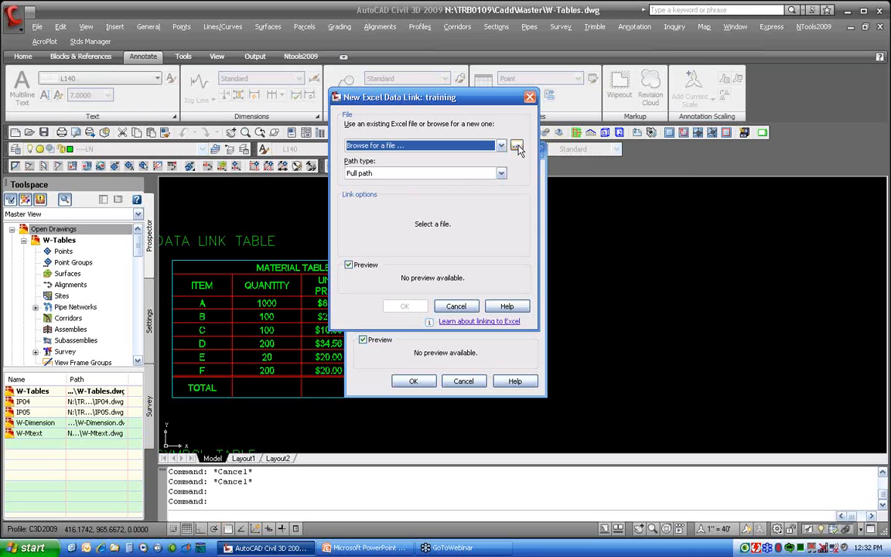
pyautogui.click(517, 147)
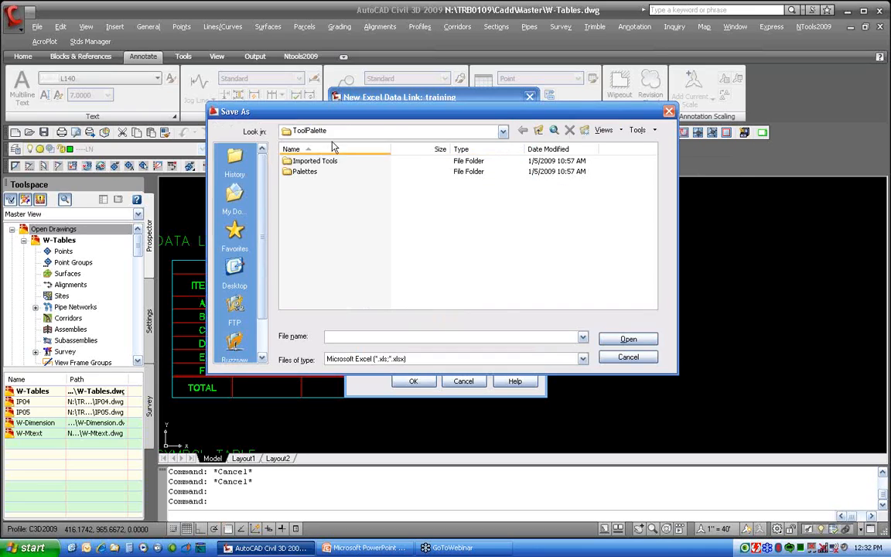
pyautogui.click(340, 131)
pyautogui.click(352, 219)
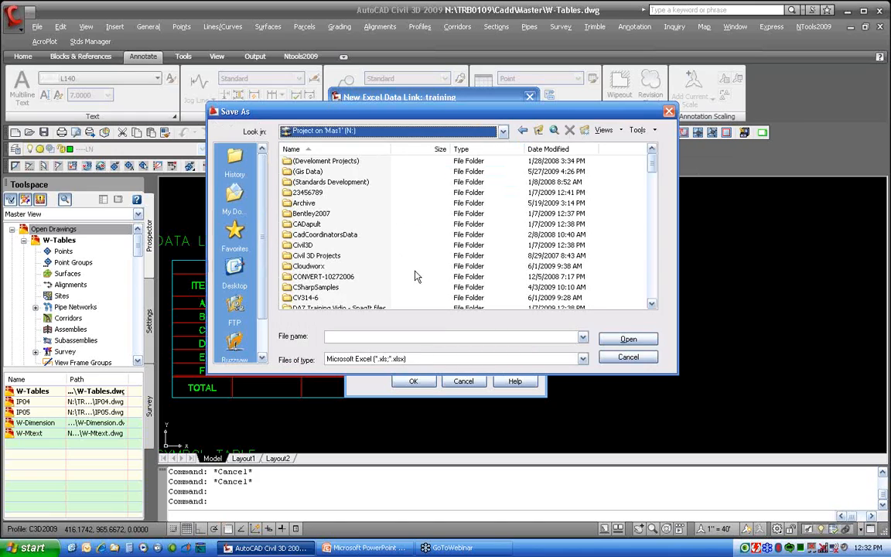
pyautogui.write('tr')
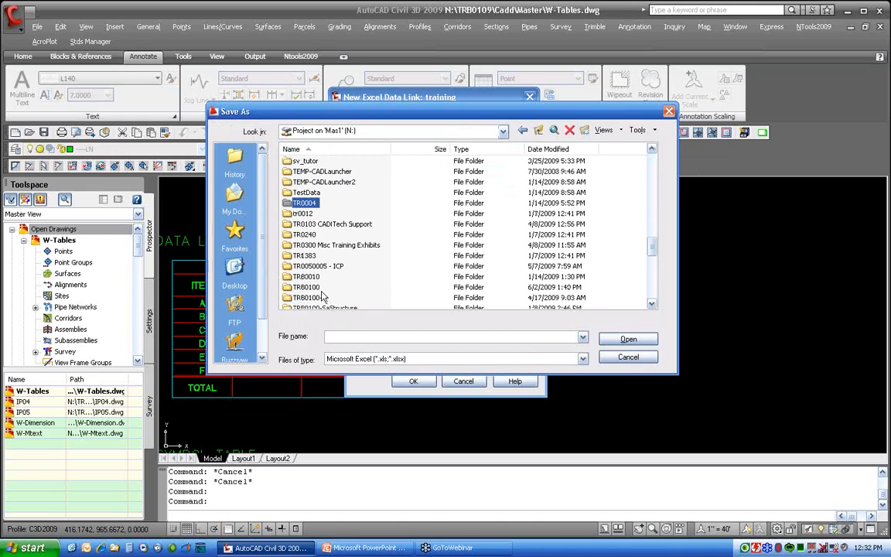
pyautogui.scroll(-3, 294, 267)
pyautogui.doubleClick(315, 289)
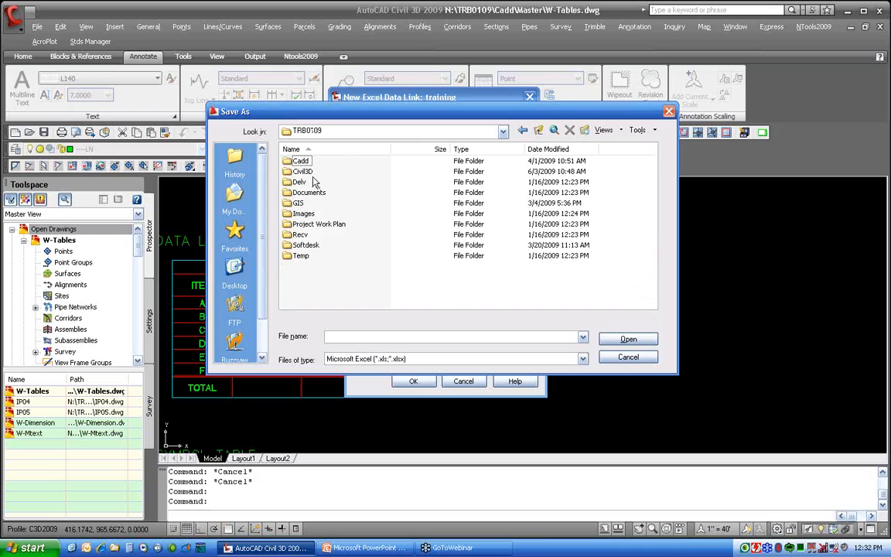
pyautogui.click(310, 193)
pyautogui.doubleClick(311, 200)
pyautogui.doubleClick(304, 161)
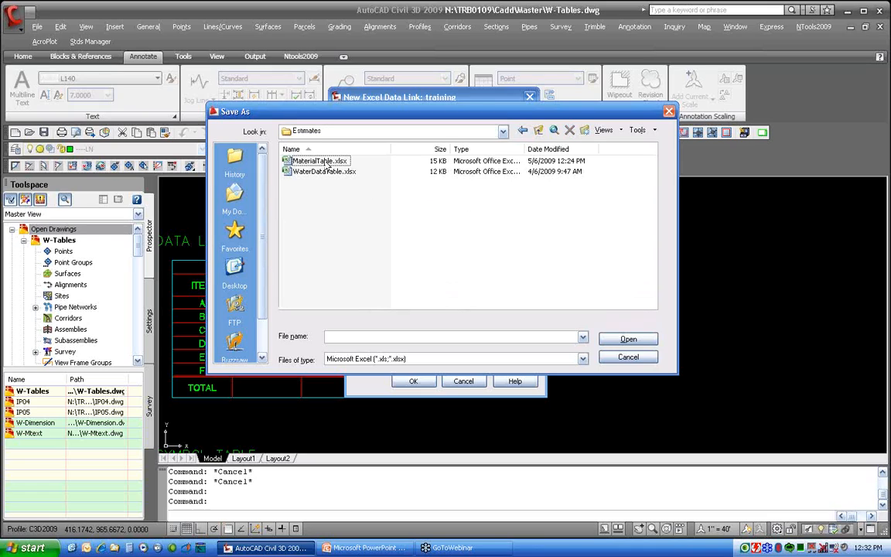
pyautogui.click(328, 162)
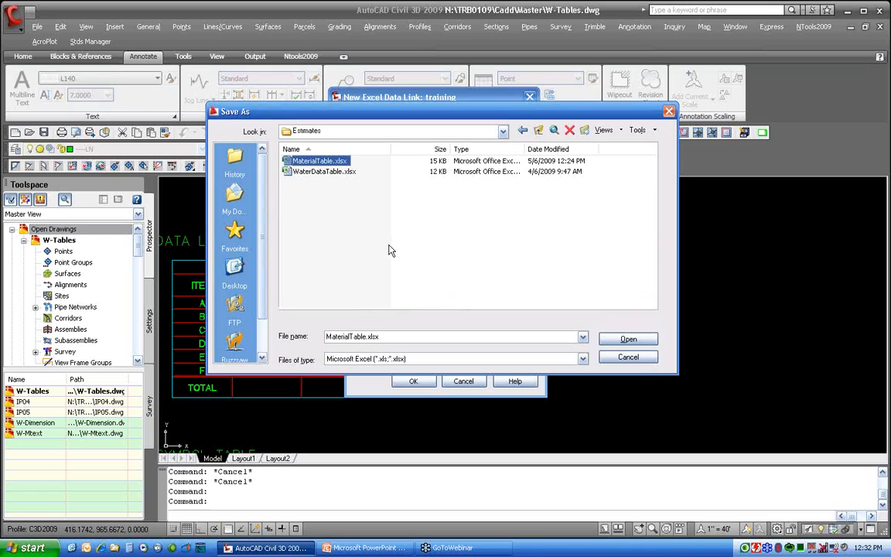
pyautogui.click(629, 339)
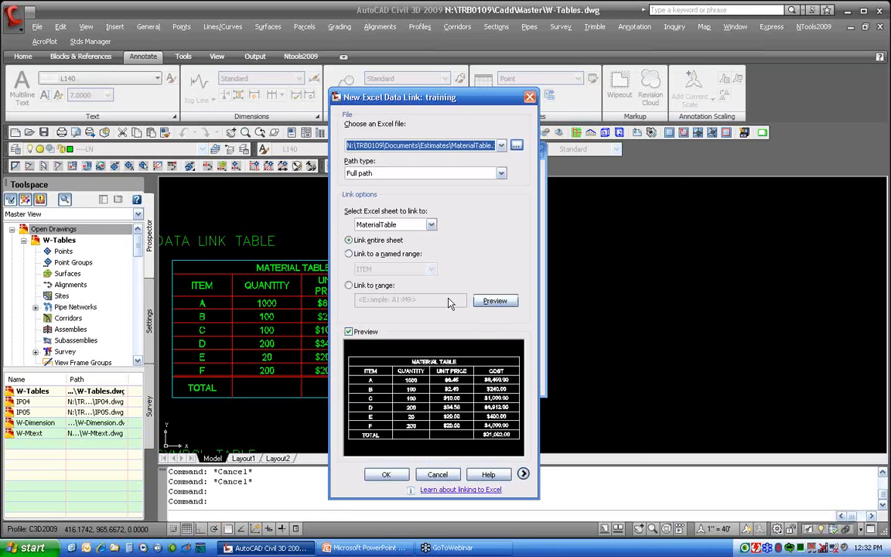
# Select the MaterialTable sheet and keep the link set to the entire sheet
pyautogui.click(400, 226)
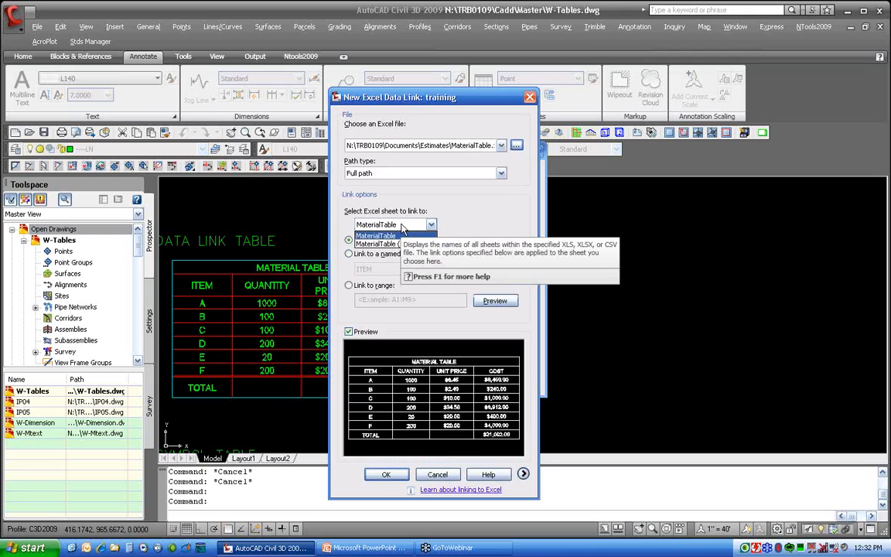
pyautogui.click(397, 225)
pyautogui.click(397, 223)
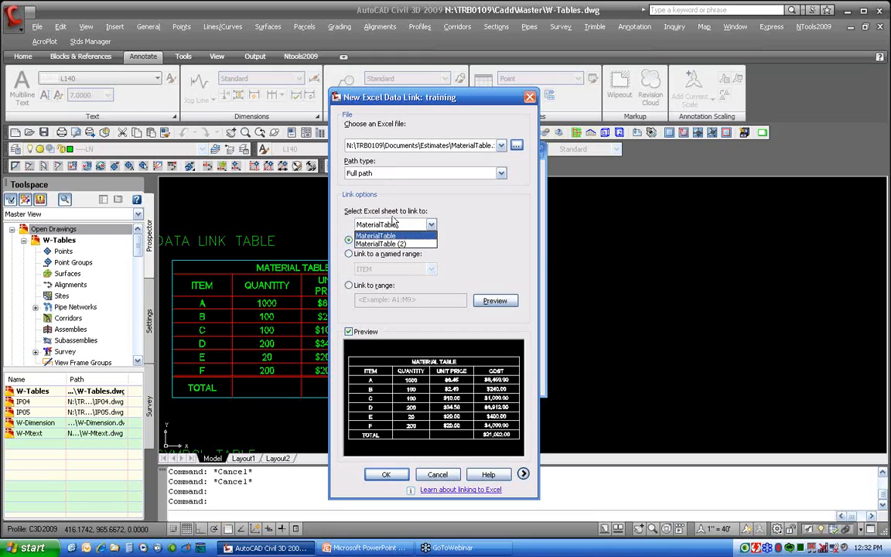
pyautogui.click(368, 207)
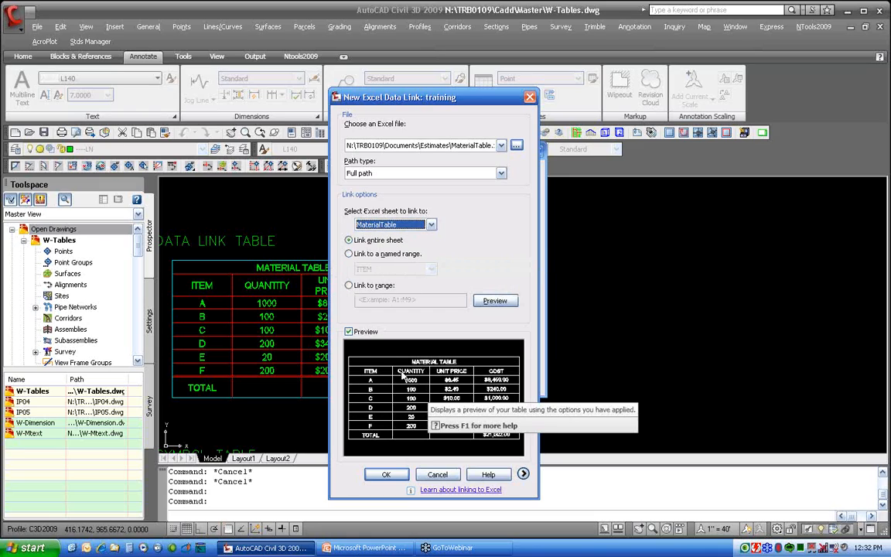
# Preview the MaterialTable (2) sheet, switch back to the MaterialTable sheet, and finish creating the training data link
pyautogui.click(395, 225)
pyautogui.click(387, 243)
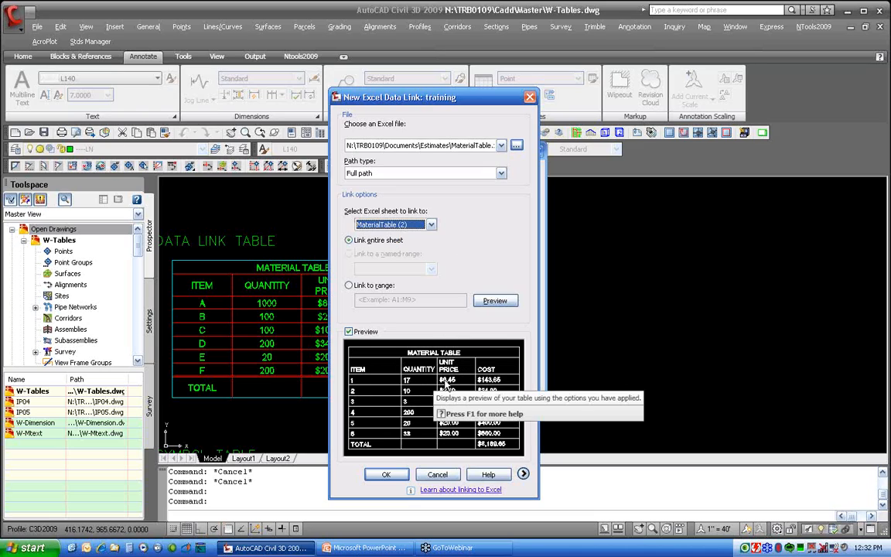
pyautogui.click(381, 224)
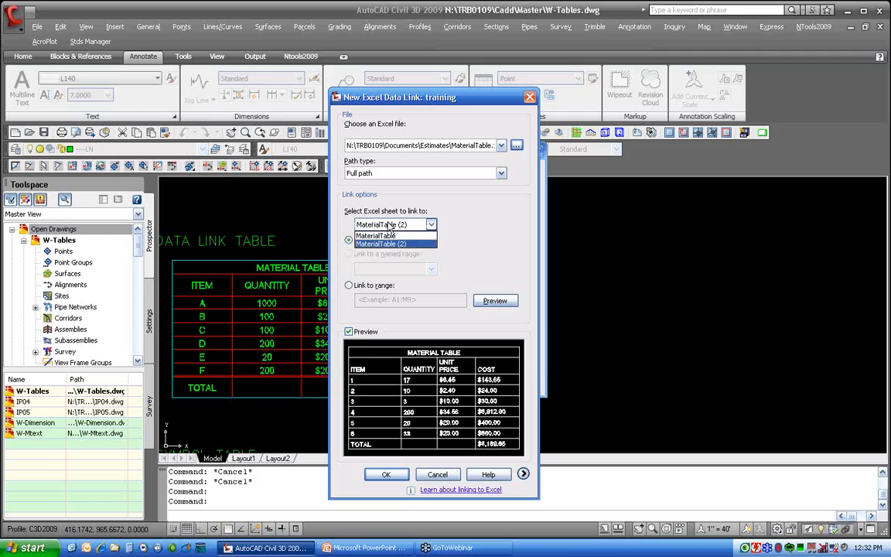
pyautogui.click(381, 236)
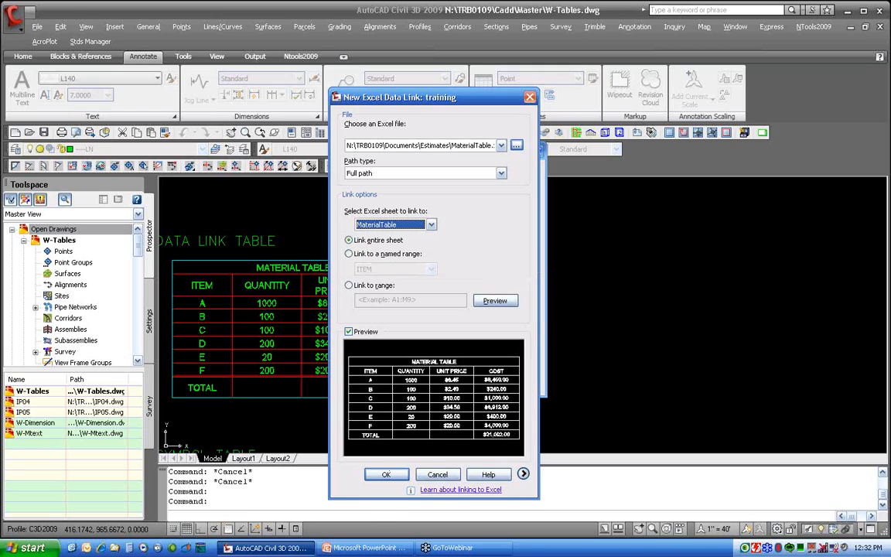
pyautogui.click(386, 476)
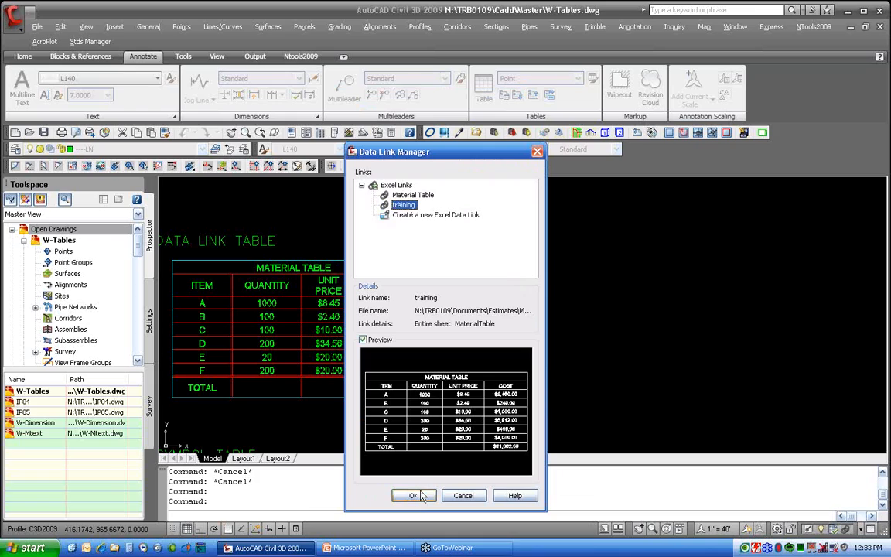
pyautogui.click(421, 493)
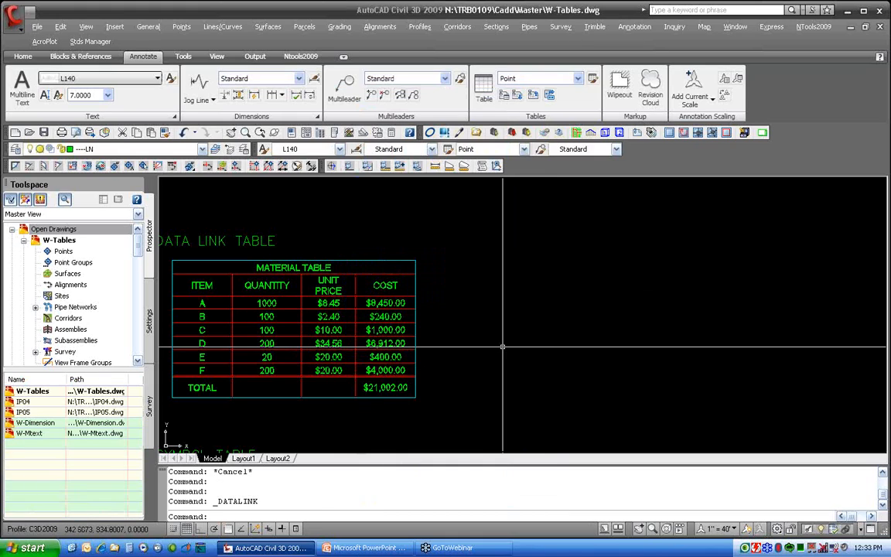
# Insert a new table from the training data link, placing it to the right of the existing data link table
pyautogui.click(484, 87)
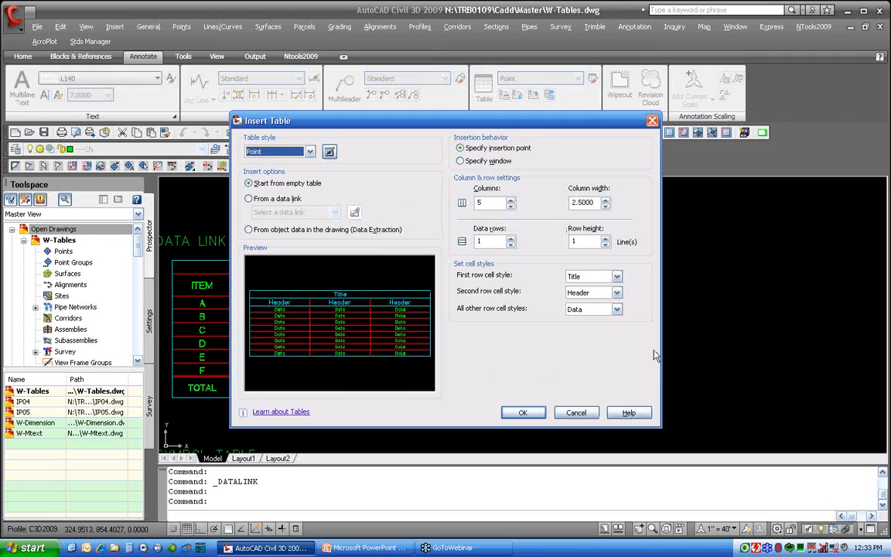
pyautogui.click(257, 199)
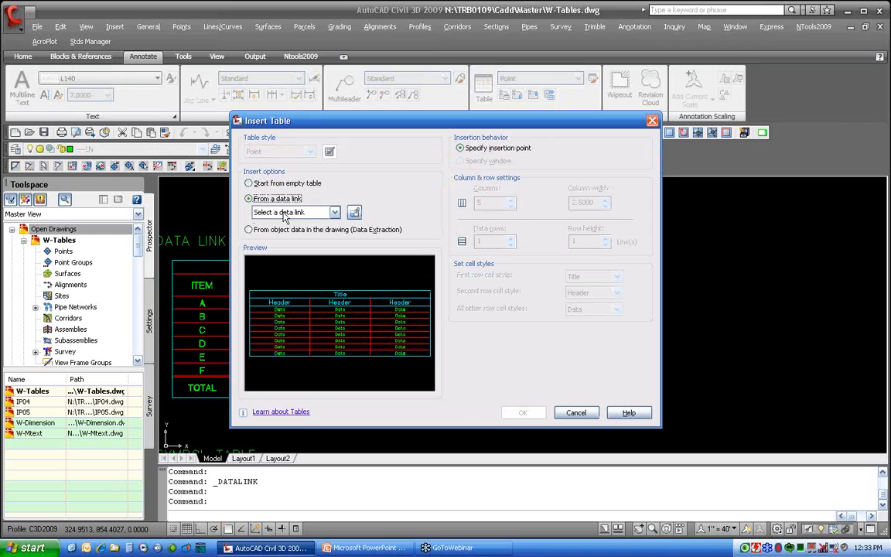
pyautogui.click(286, 212)
pyautogui.click(251, 235)
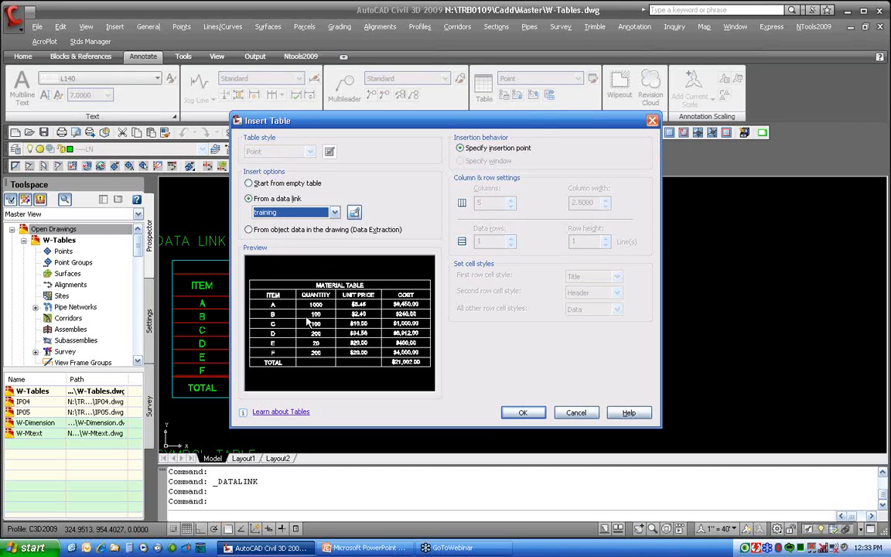
pyautogui.click(523, 414)
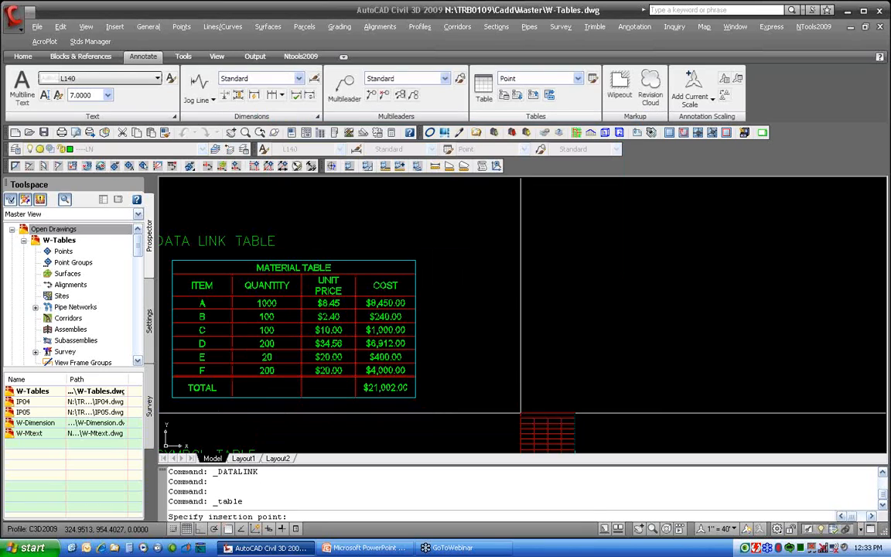
pyautogui.click(472, 261)
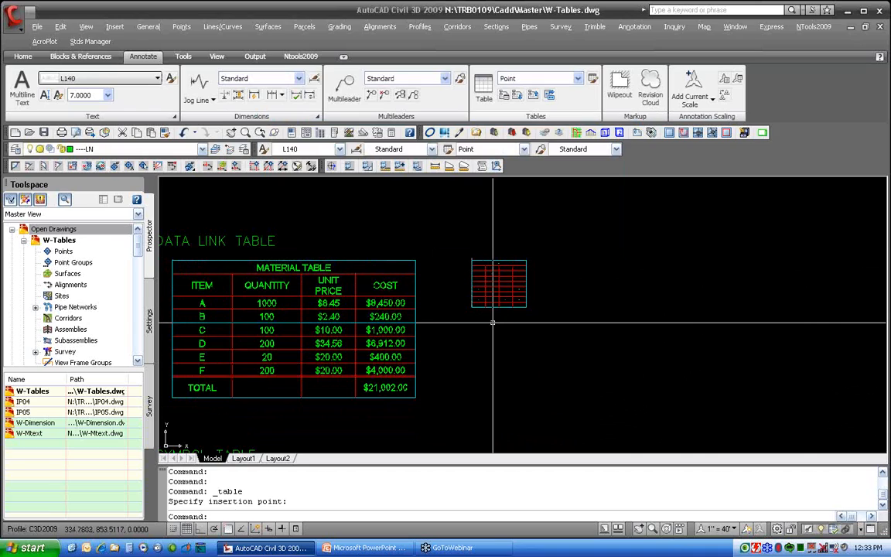
# Stretch the inserted table larger with its corner grip and remove all its property overrides
pyautogui.scroll(4, 514, 302)
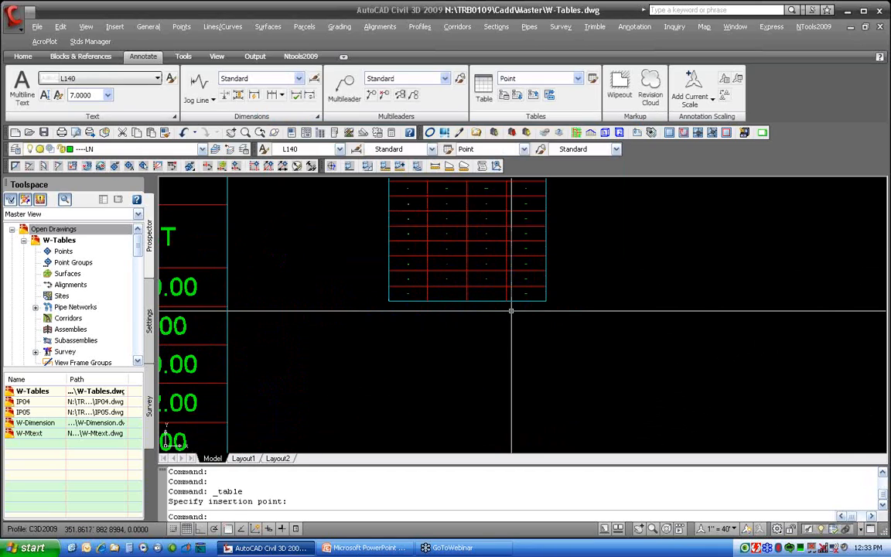
pyautogui.click(513, 302)
pyautogui.click(525, 310)
pyautogui.click(546, 301)
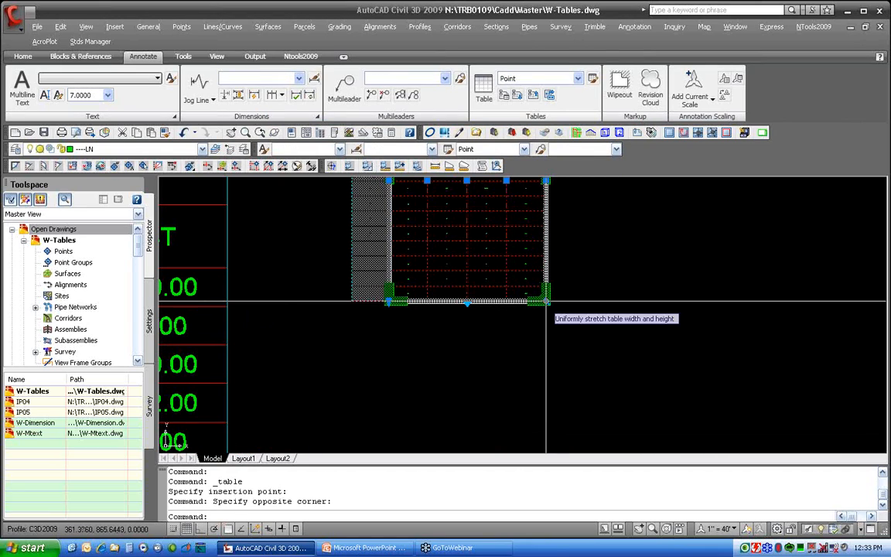
pyautogui.click(546, 301)
pyautogui.click(658, 399)
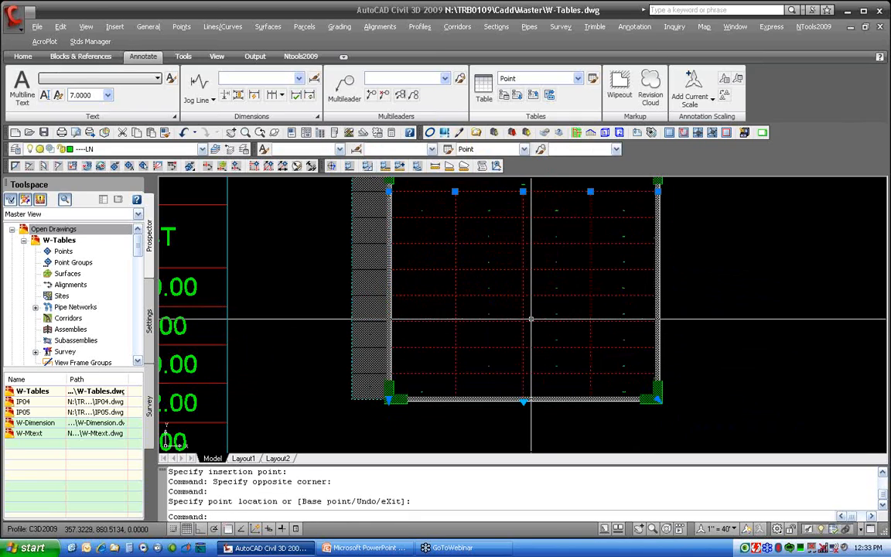
pyautogui.rightClick(540, 331)
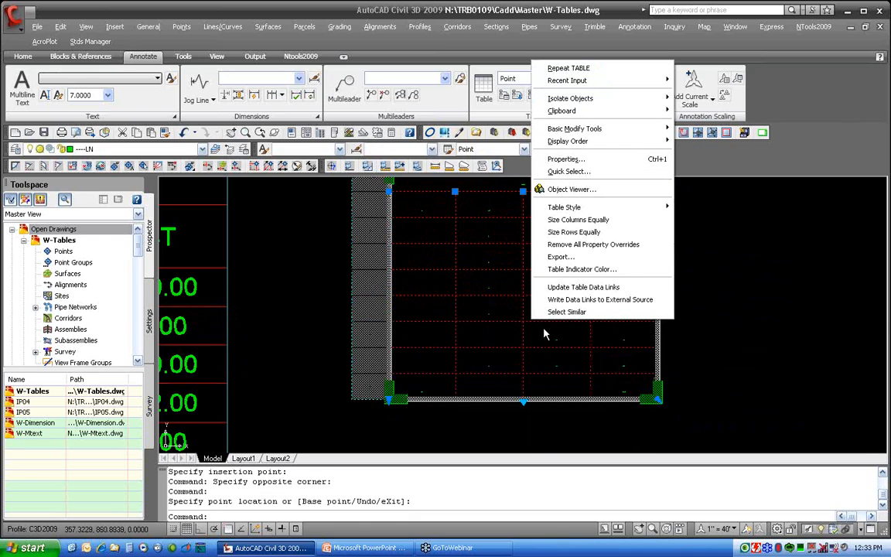
pyautogui.click(593, 244)
# Resize the new linked table by stretching its corner grip uniformly until its text fits the cells
pyautogui.scroll(-4, 592, 313)
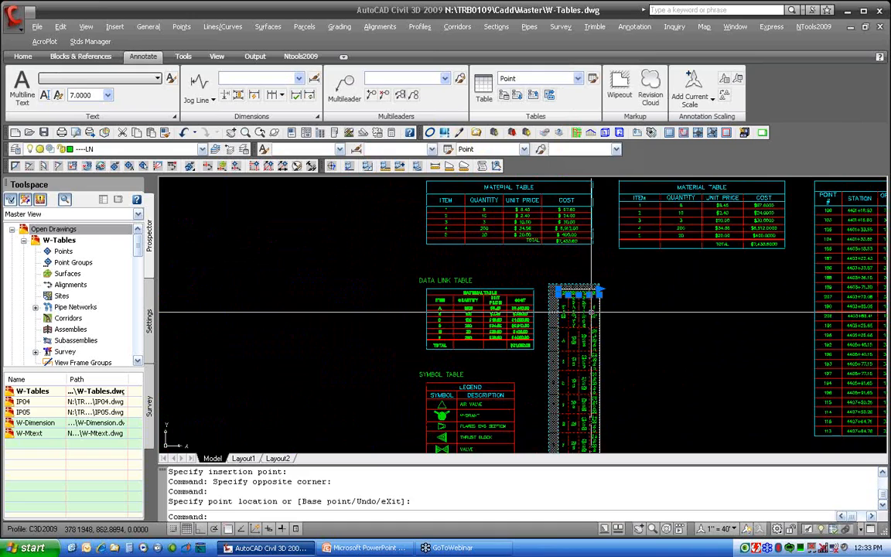
pyautogui.scroll(-4, 592, 313)
pyautogui.click(587, 378)
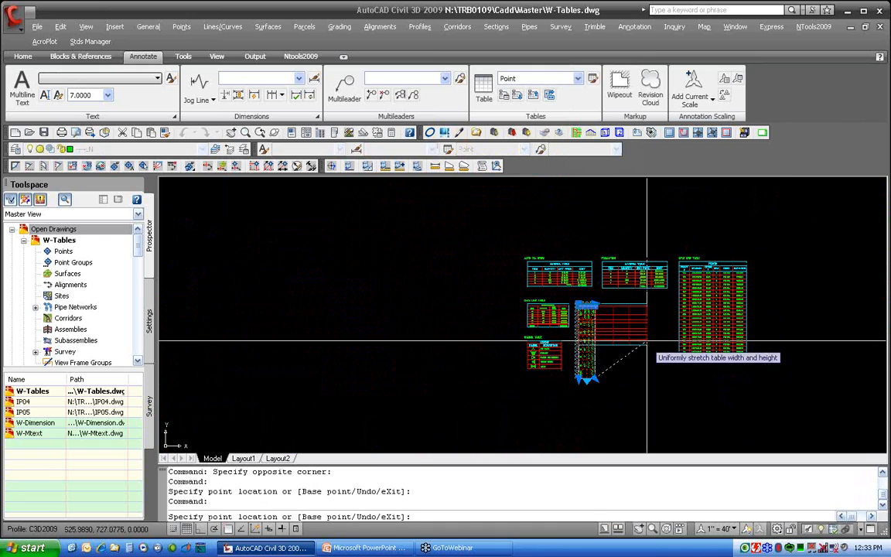
pyautogui.click(644, 327)
pyautogui.scroll(6, 619, 317)
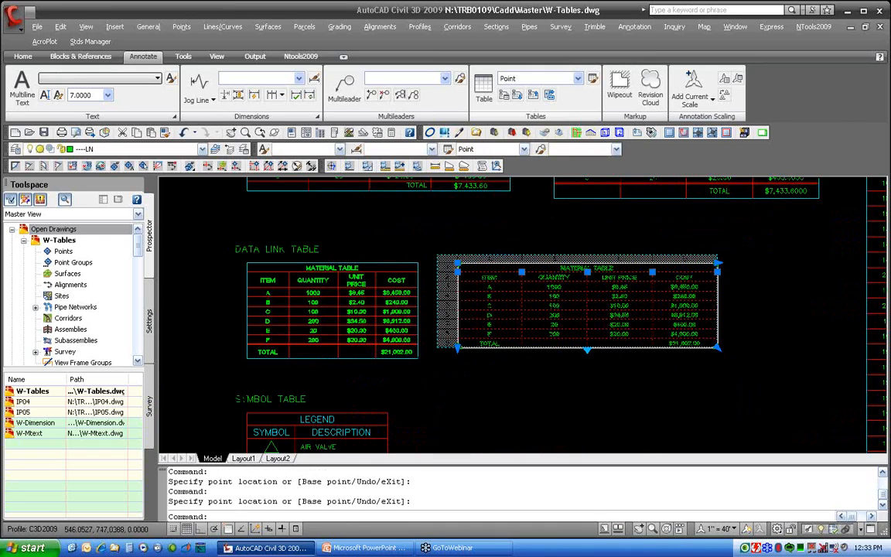
pyautogui.scroll(2, 642, 335)
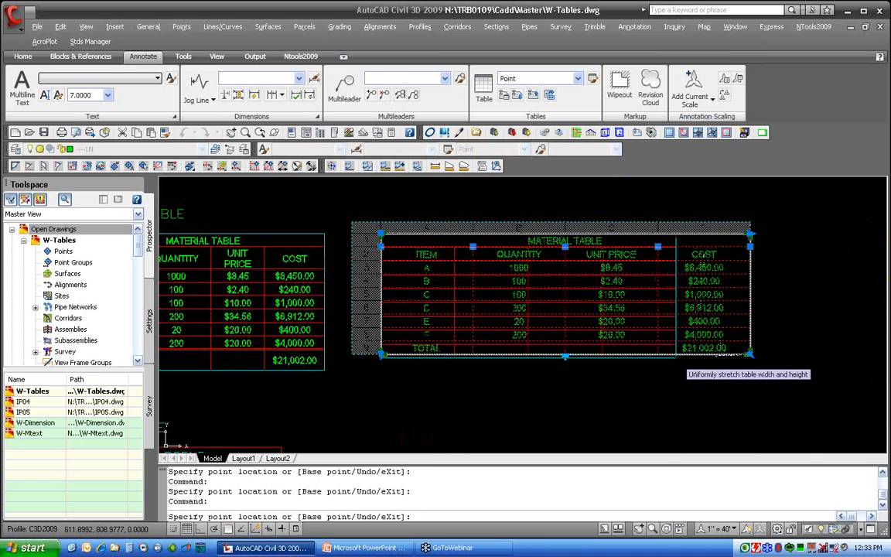
pyautogui.click(664, 360)
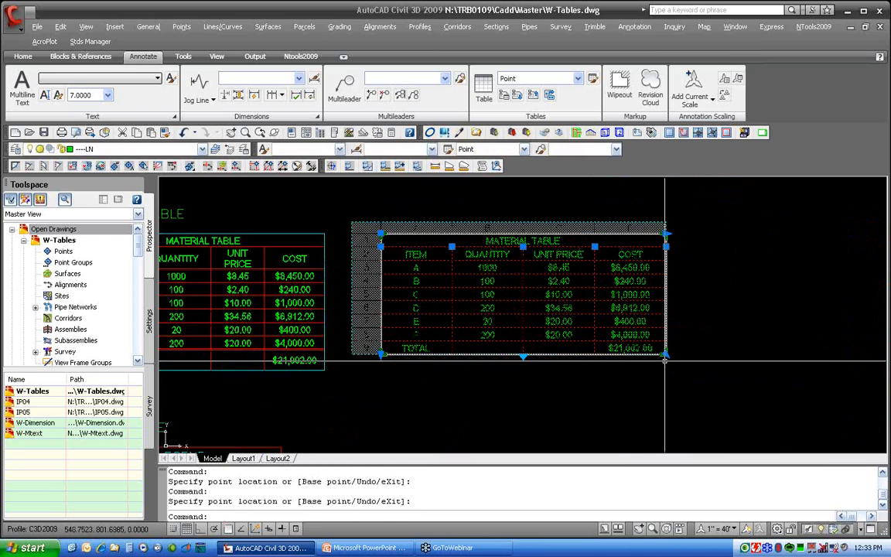
pyautogui.press('Escape')
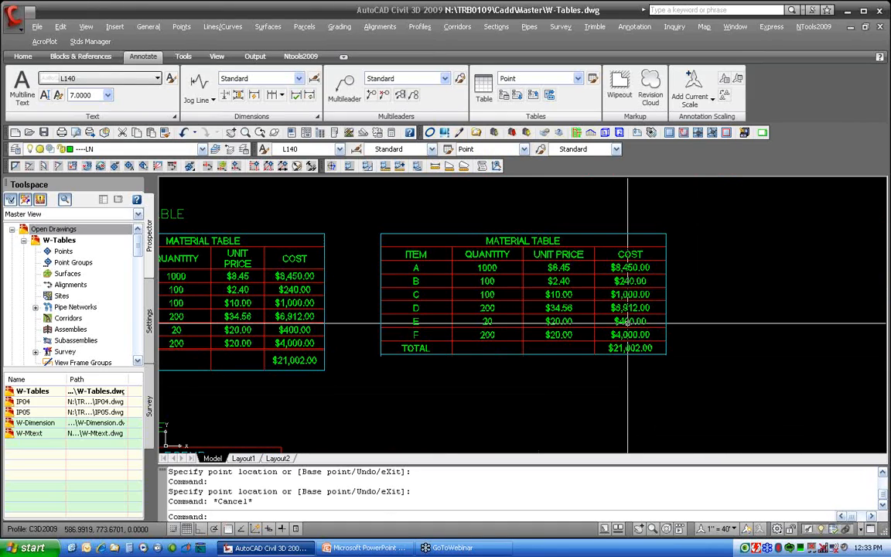
# Try to edit the unit price cell for item A, then inspect that cell's data link lock information
pyautogui.click(573, 268)
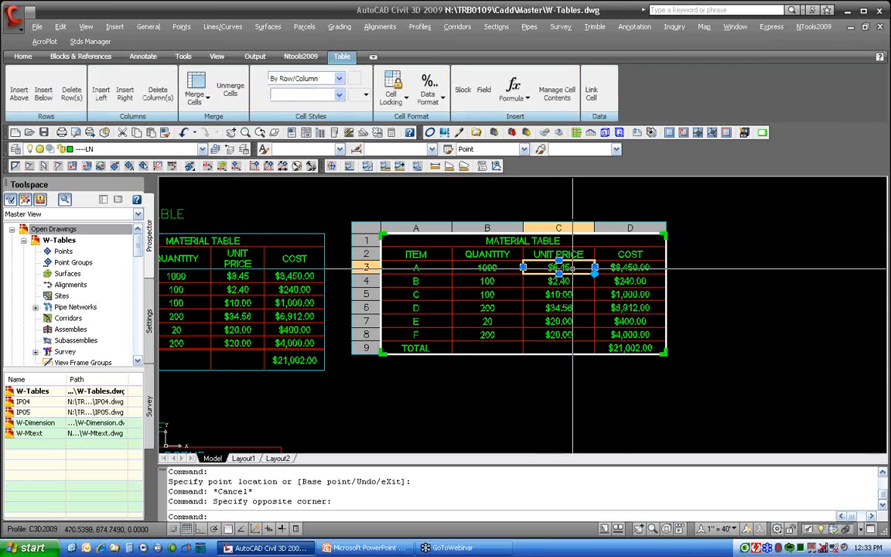
pyautogui.scroll(5, 570, 268)
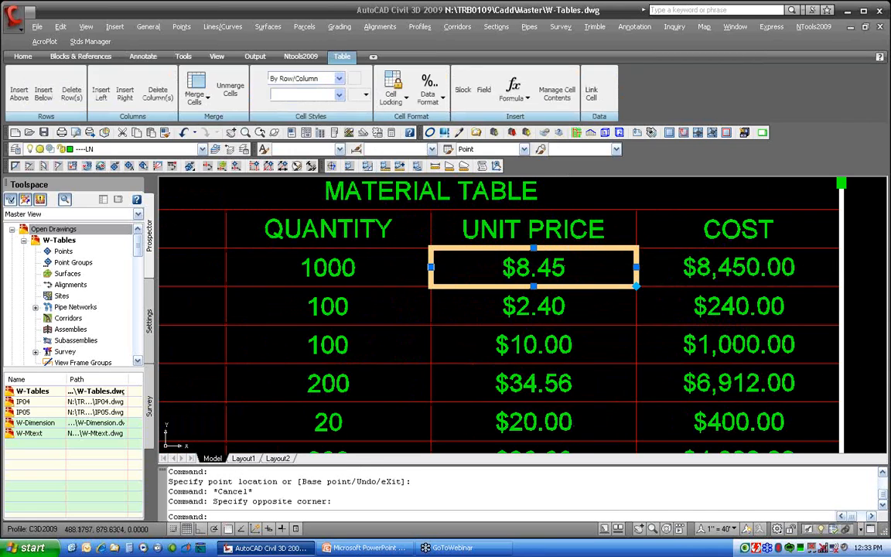
pyautogui.doubleClick(566, 267)
pyautogui.press('Escape')
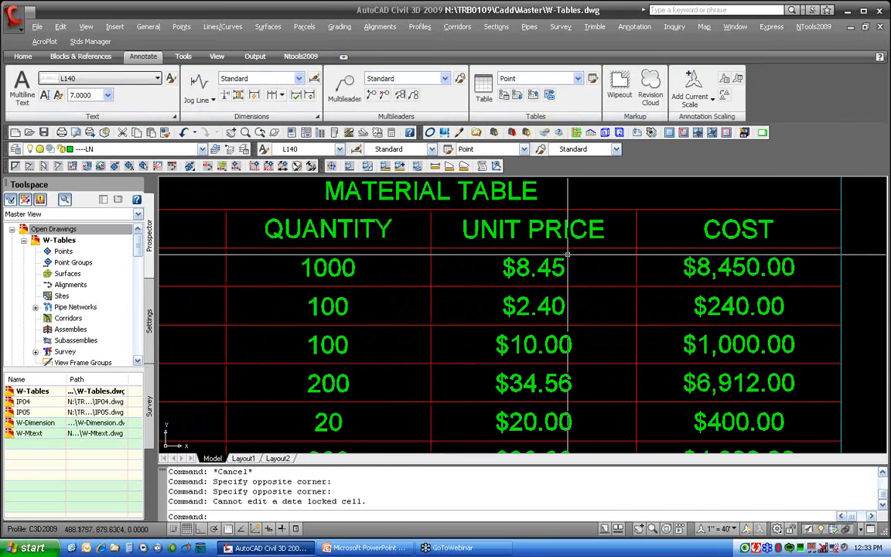
pyautogui.click(554, 249)
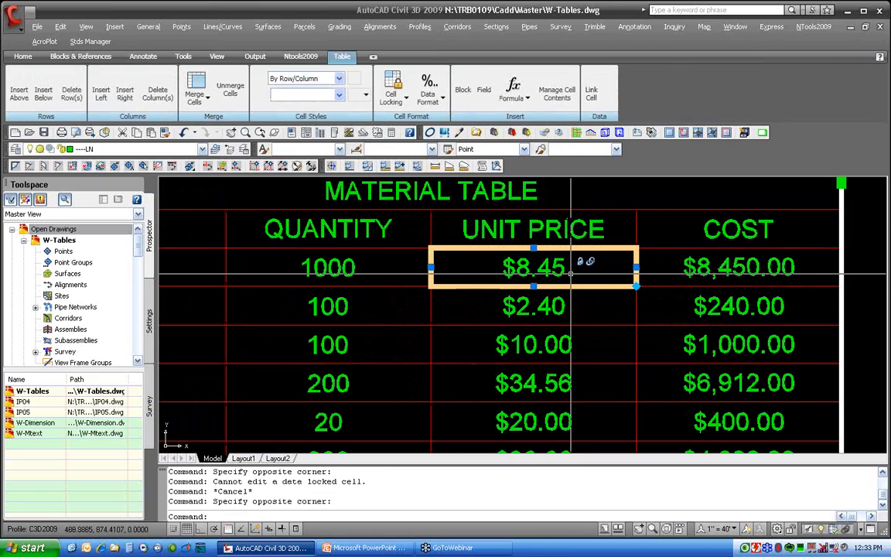
pyautogui.moveTo(570, 273)
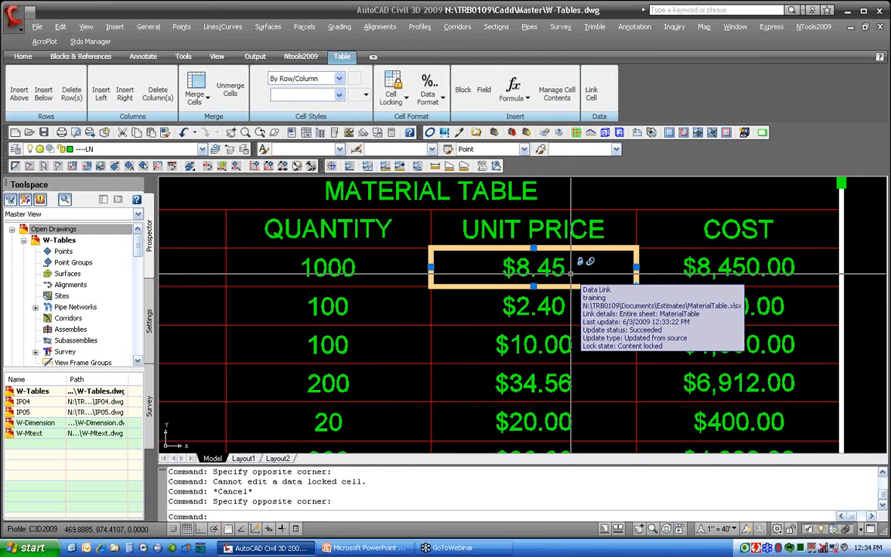
pyautogui.press('Escape')
# Open the linked Excel file from the unit price cell's data link options and resize its window
pyautogui.click(562, 268)
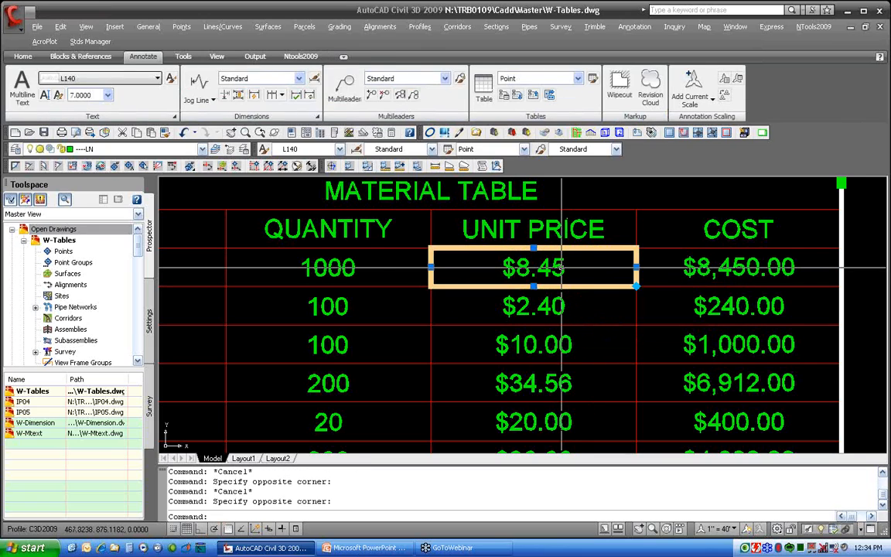
pyautogui.rightClick(562, 267)
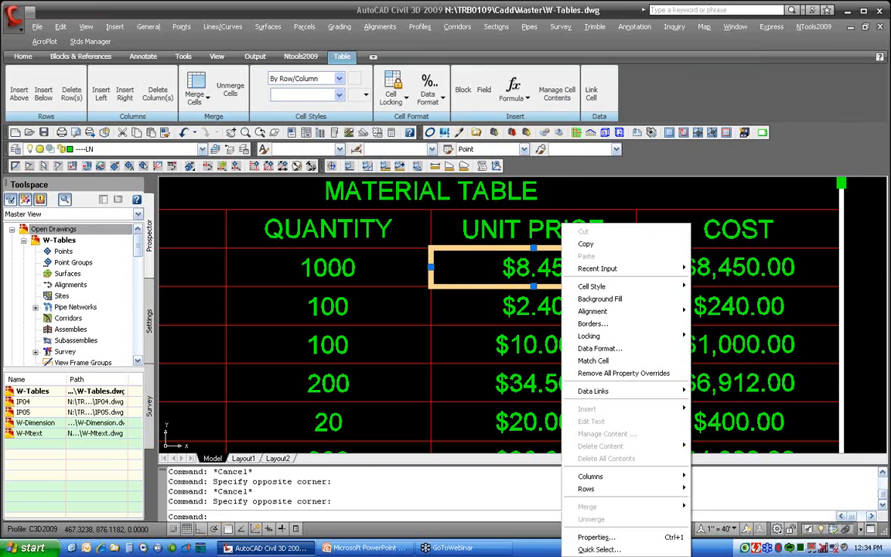
pyautogui.moveTo(613, 393)
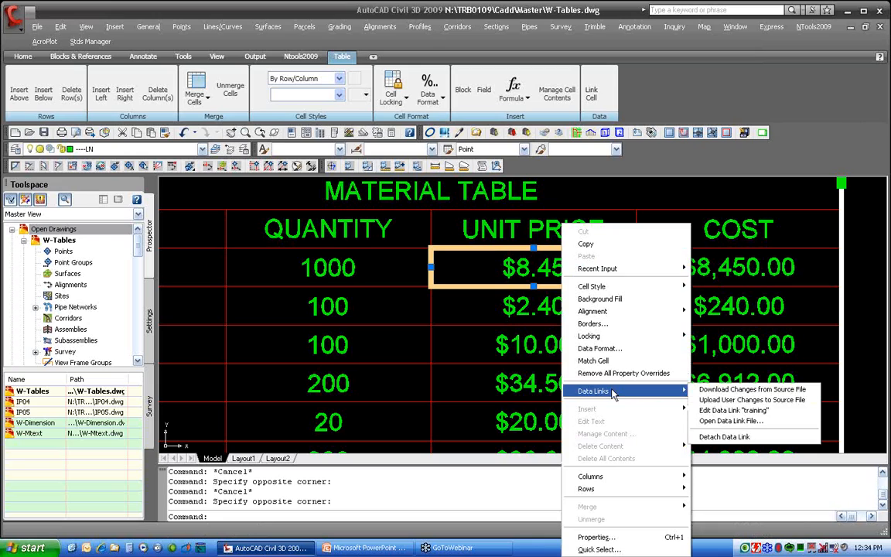
pyautogui.click(731, 421)
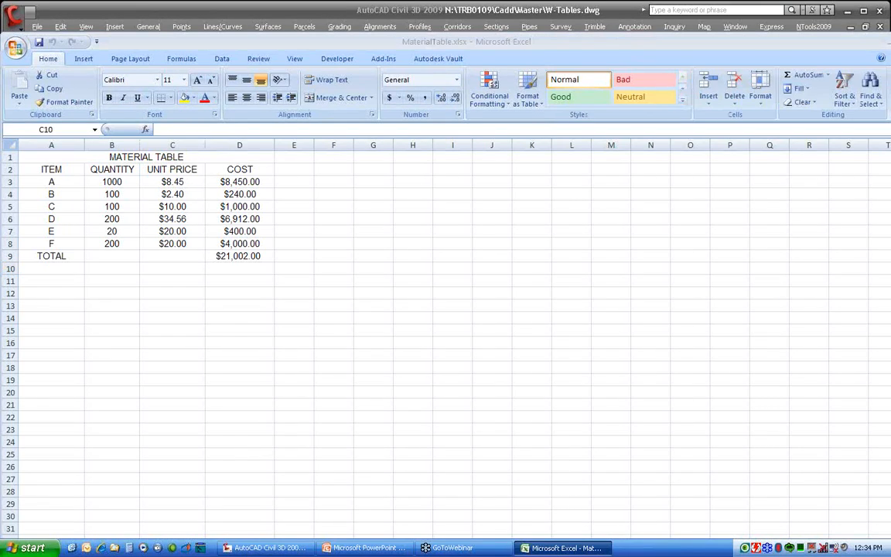
pyautogui.moveTo(887, 536); pyautogui.dragTo(354, 340)
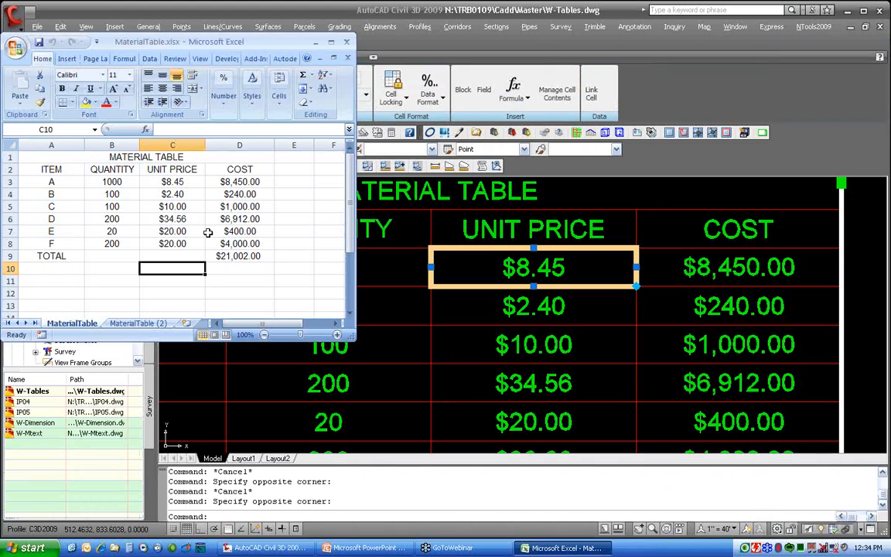
# Change item A's unit price to 20 in the Excel sheet
pyautogui.click(160, 182)
pyautogui.doubleClick(182, 181)
pyautogui.write('20')
pyautogui.press('Return')
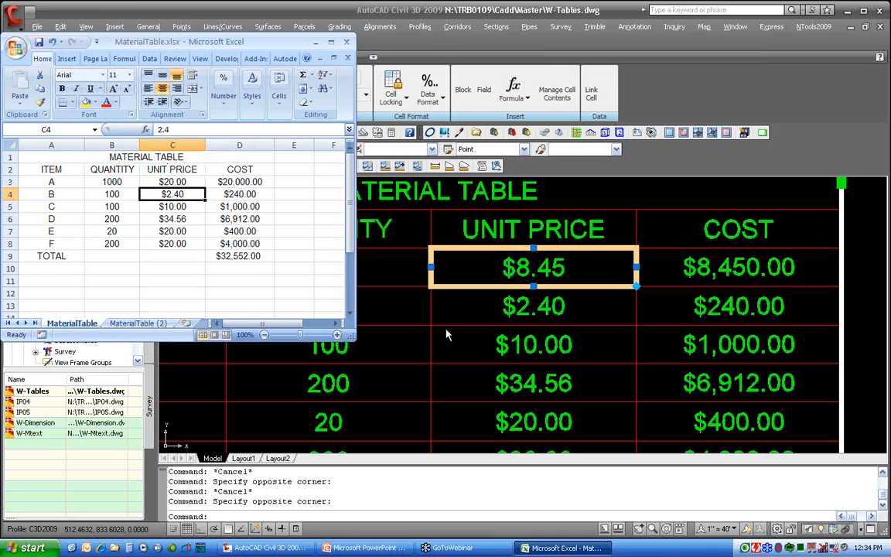
# Update all tables in the drawing that use the changed data link
pyautogui.click(468, 317)
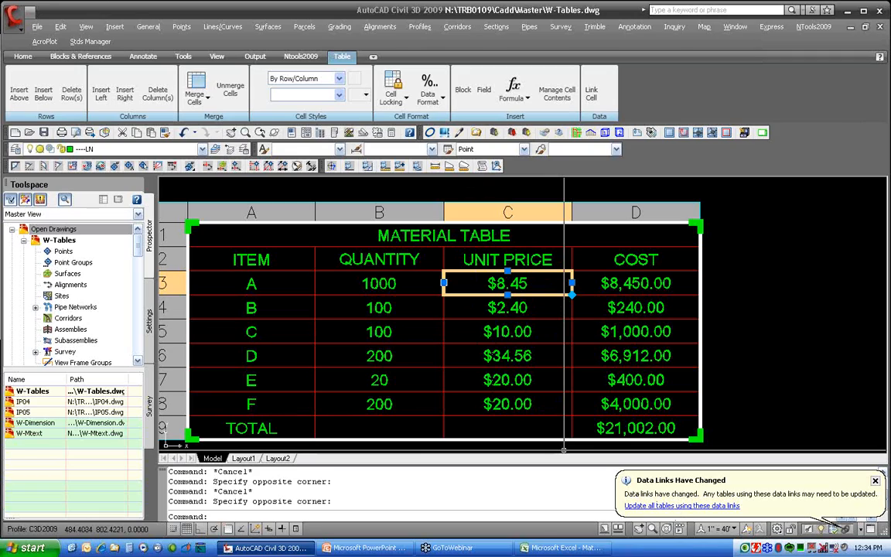
pyautogui.click(674, 507)
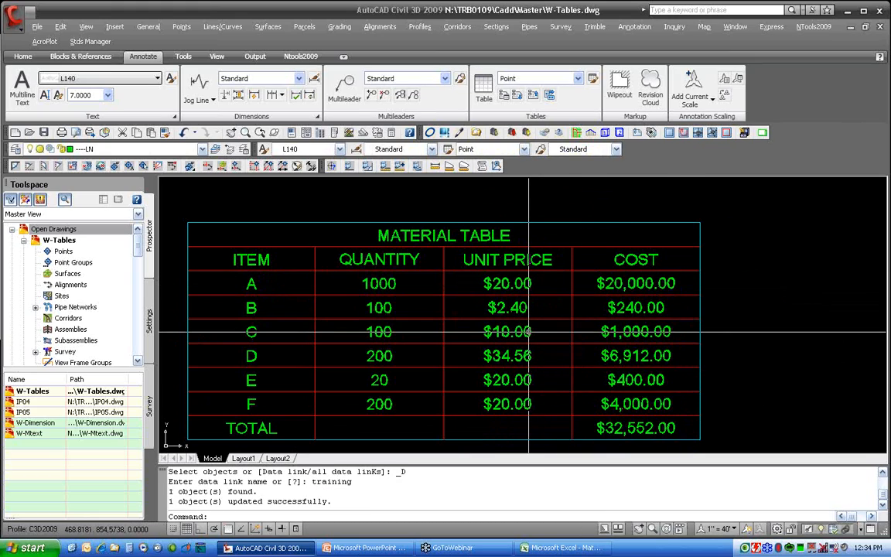
# Pan across the drawing to compare both linked material tables
pyautogui.moveTo(578, 310); pyautogui.dragTo(780, 286, button='middle')
pyautogui.moveTo(202, 288); pyautogui.dragTo(390, 286, button='middle')
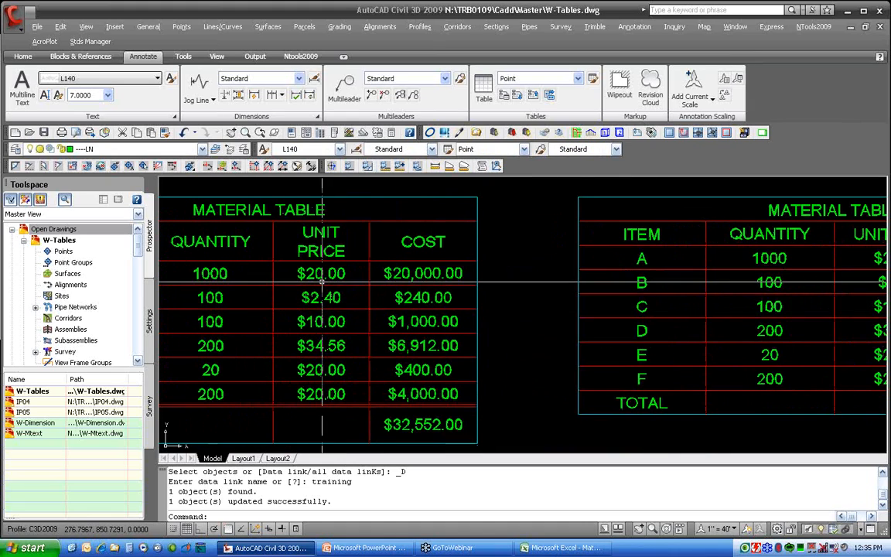
pyautogui.moveTo(678, 313); pyautogui.dragTo(418, 324, button='middle')
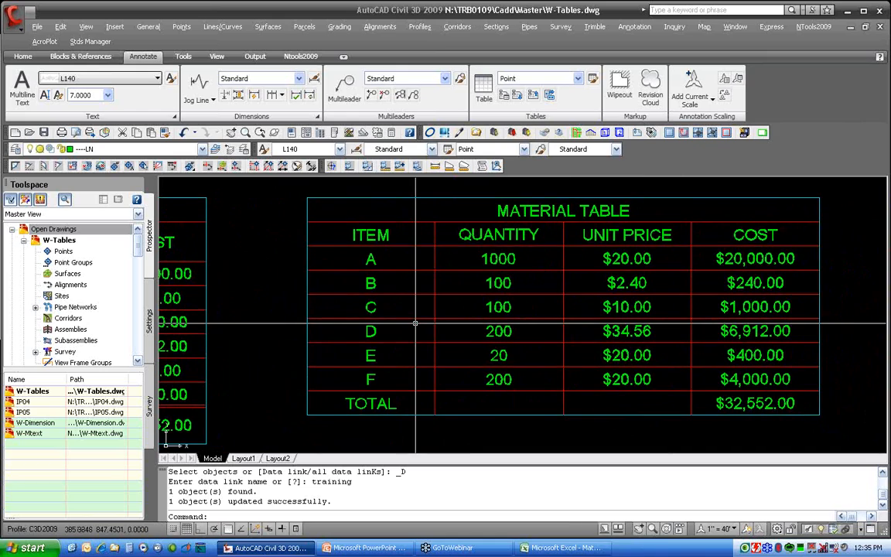
# Open the quantity cell's data link options and try downloading changes from the source file
pyautogui.scroll(-2, 499, 263)
pyautogui.click(499, 262)
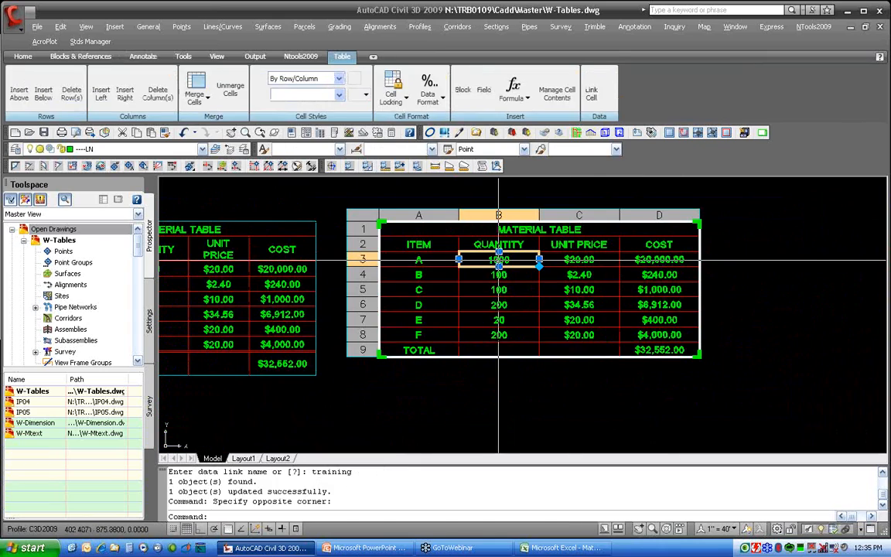
pyautogui.rightClick(499, 261)
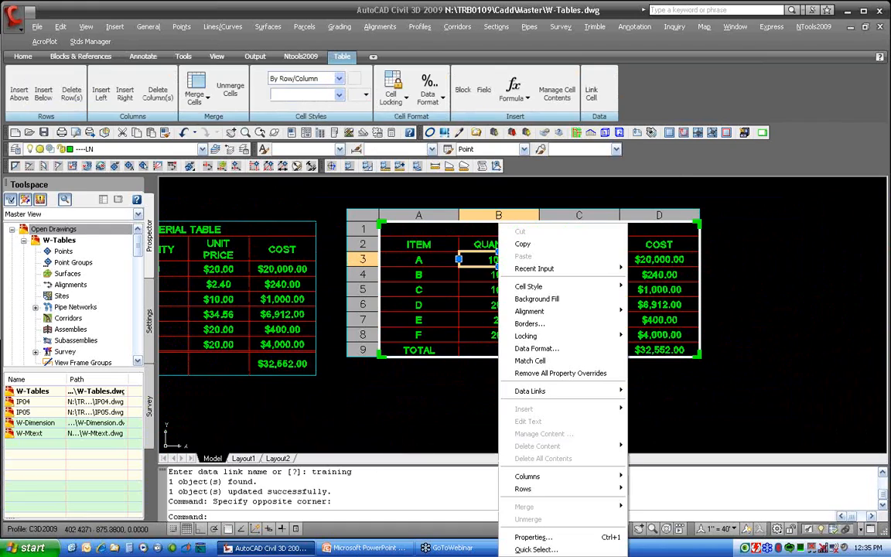
pyautogui.moveTo(569, 390)
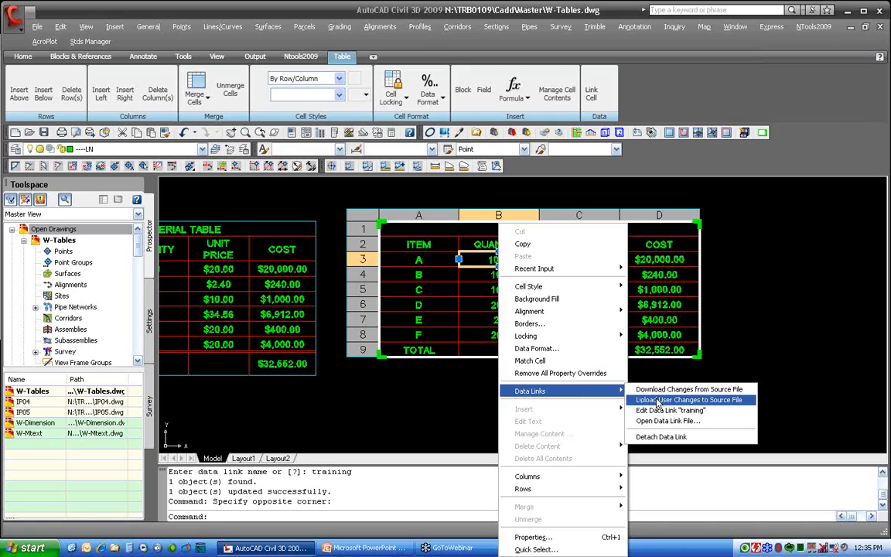
pyautogui.click(690, 371)
pyautogui.click(653, 381)
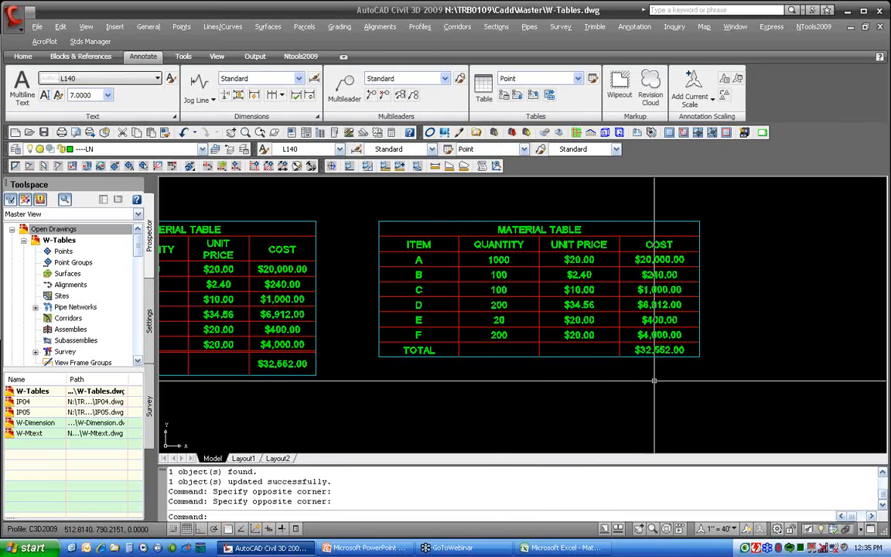